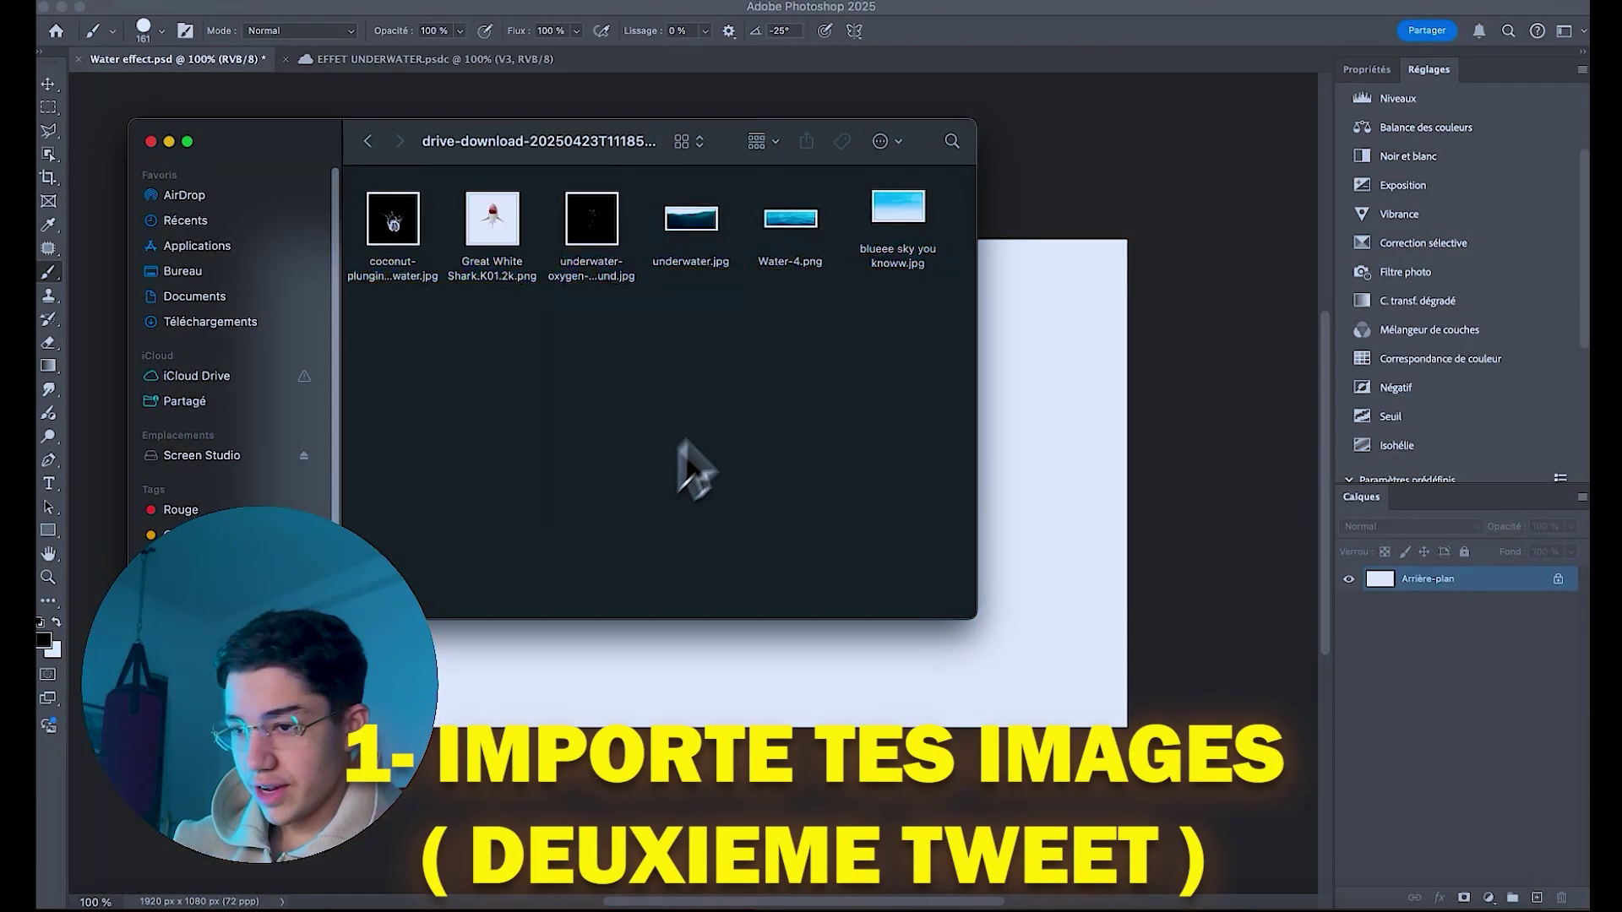
- Place the blue sky image across the canvas
drag(898, 207, 1090, 533)
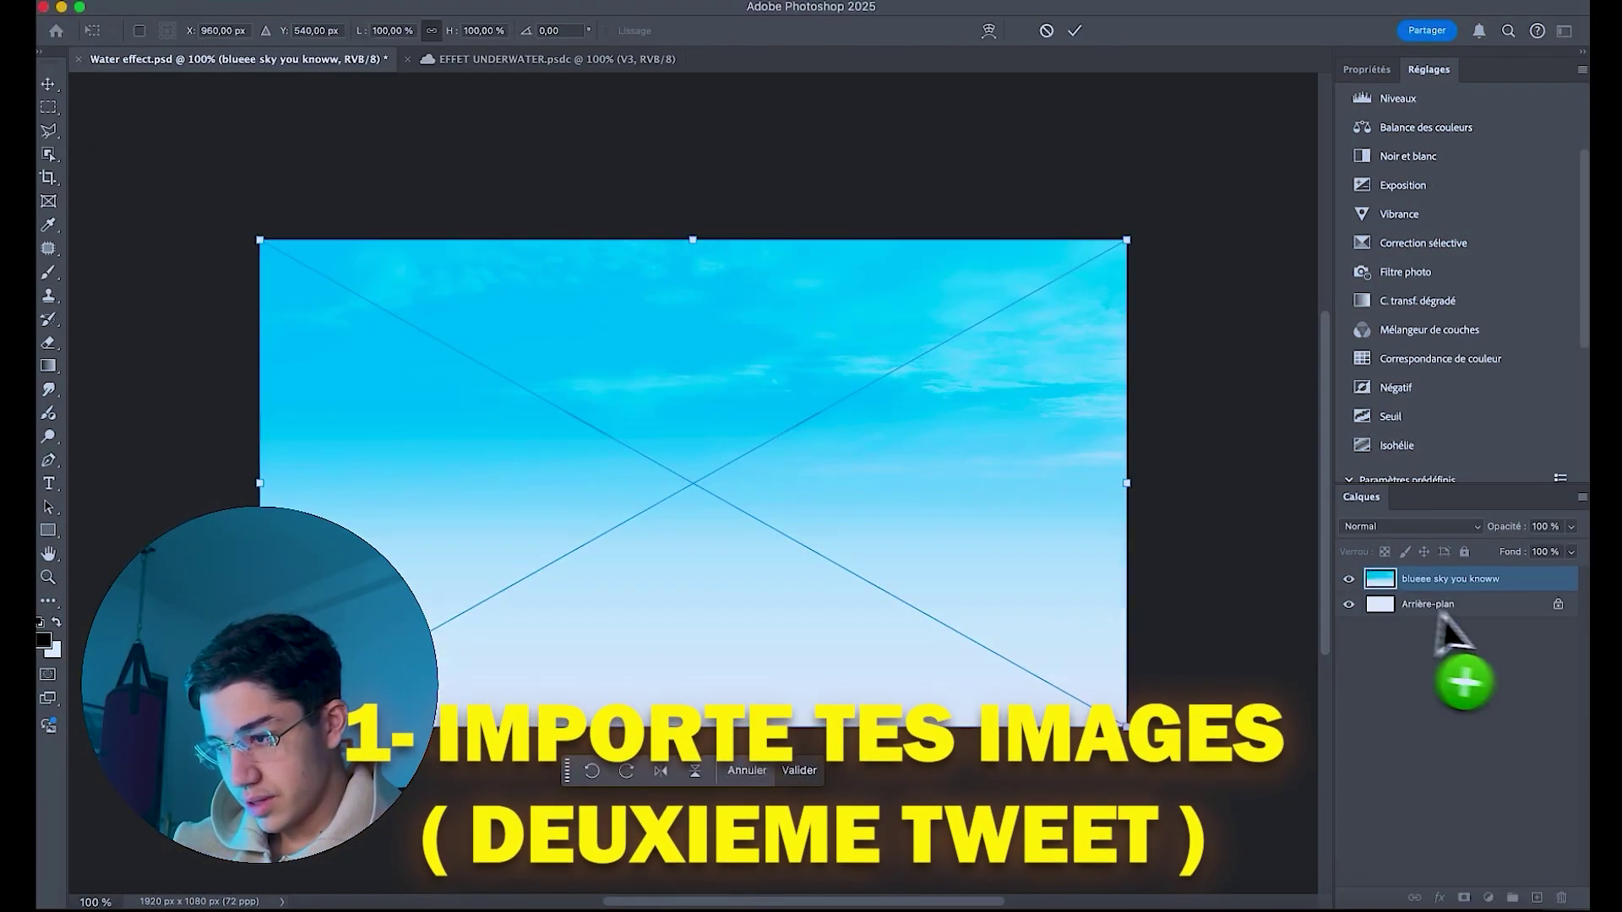
key(Return)
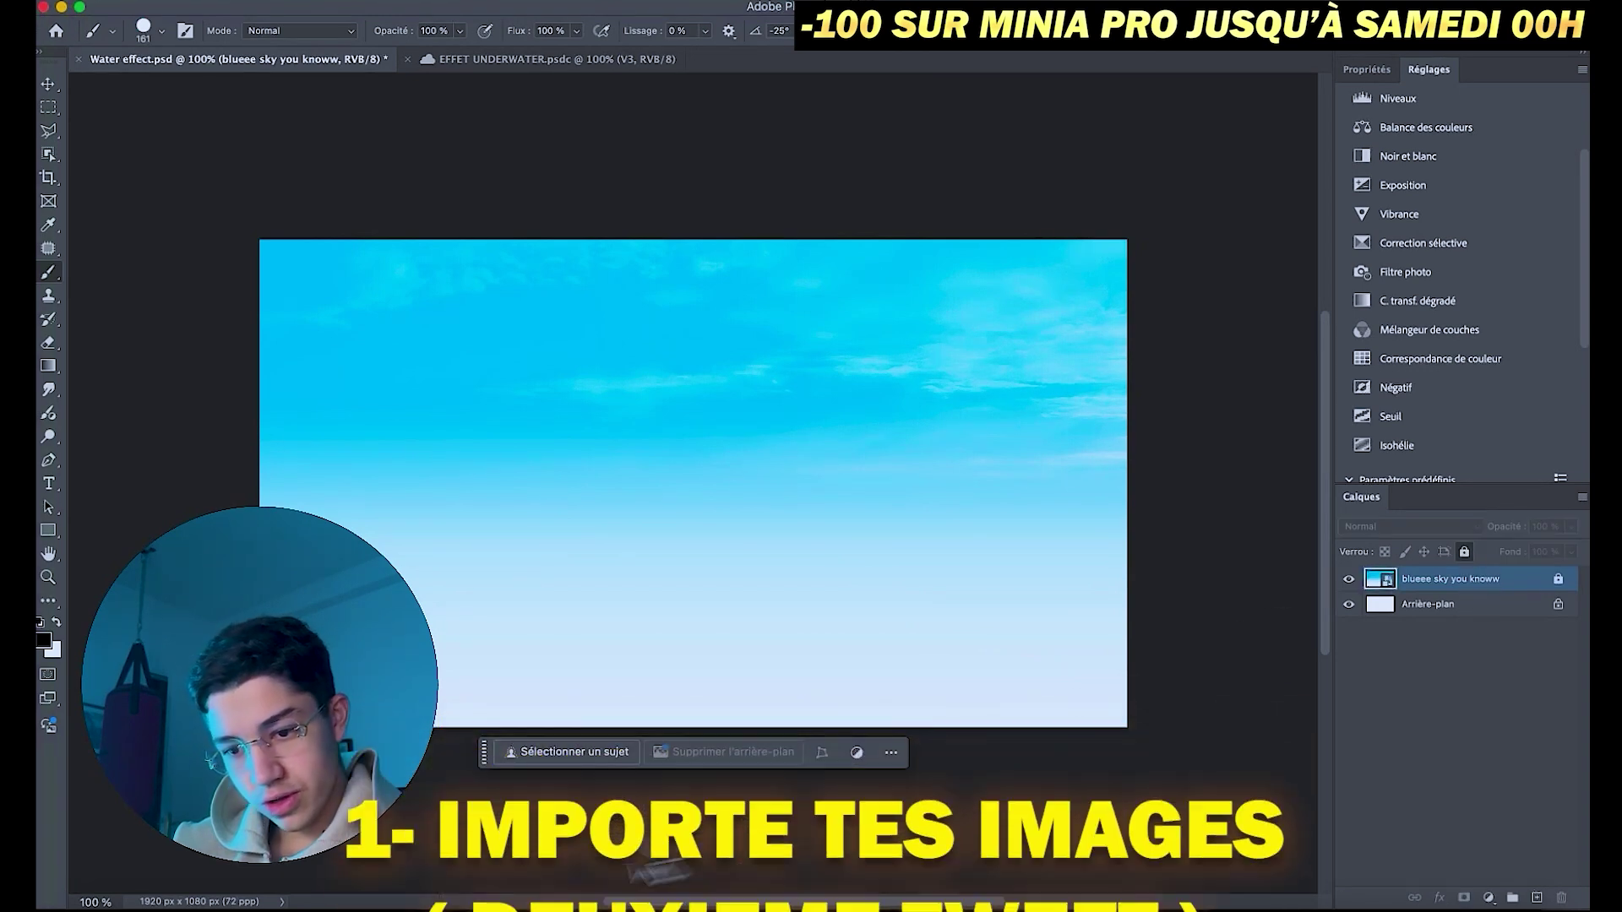
click(25, 883)
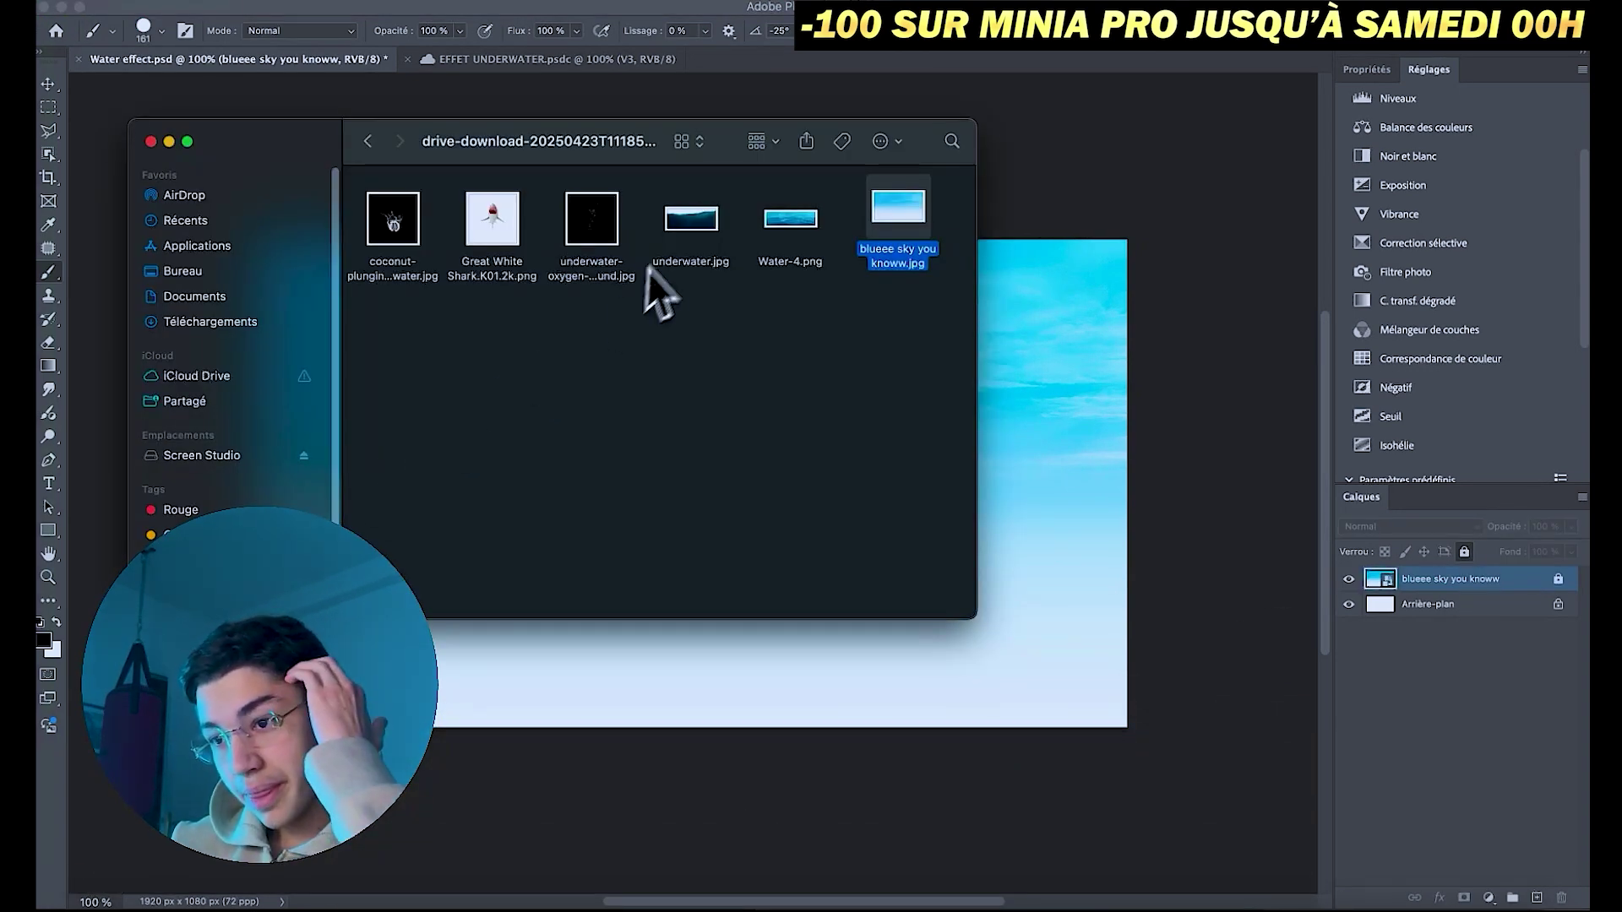
- Place the underwater photo above the sky and shift it down toward the bottom
drag(692, 219, 706, 700)
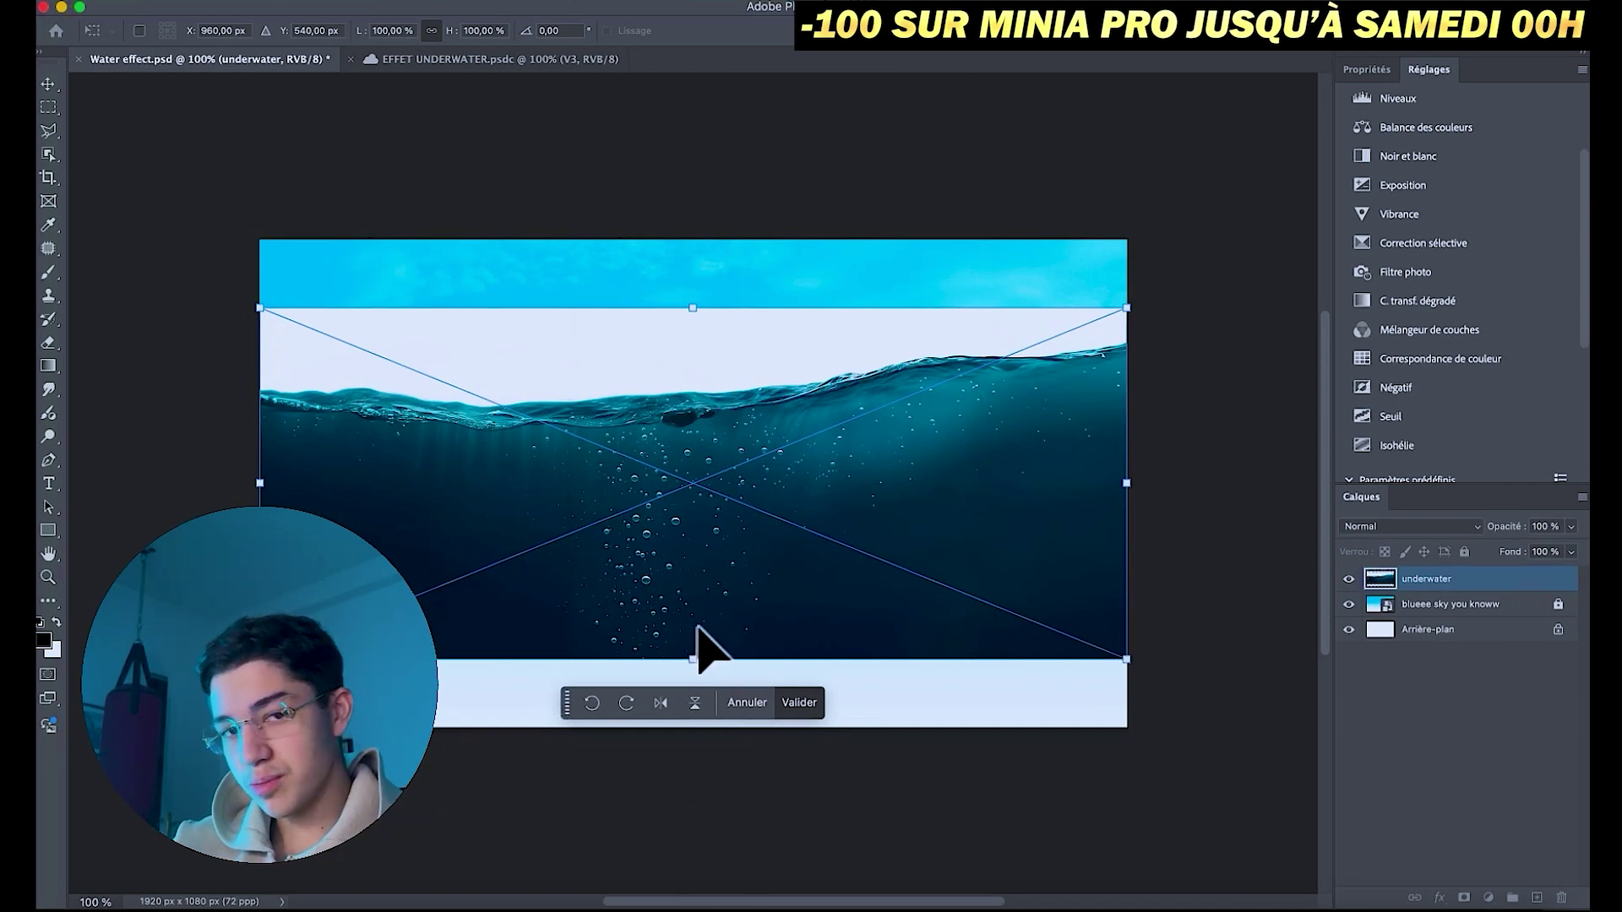
drag(743, 551, 750, 659)
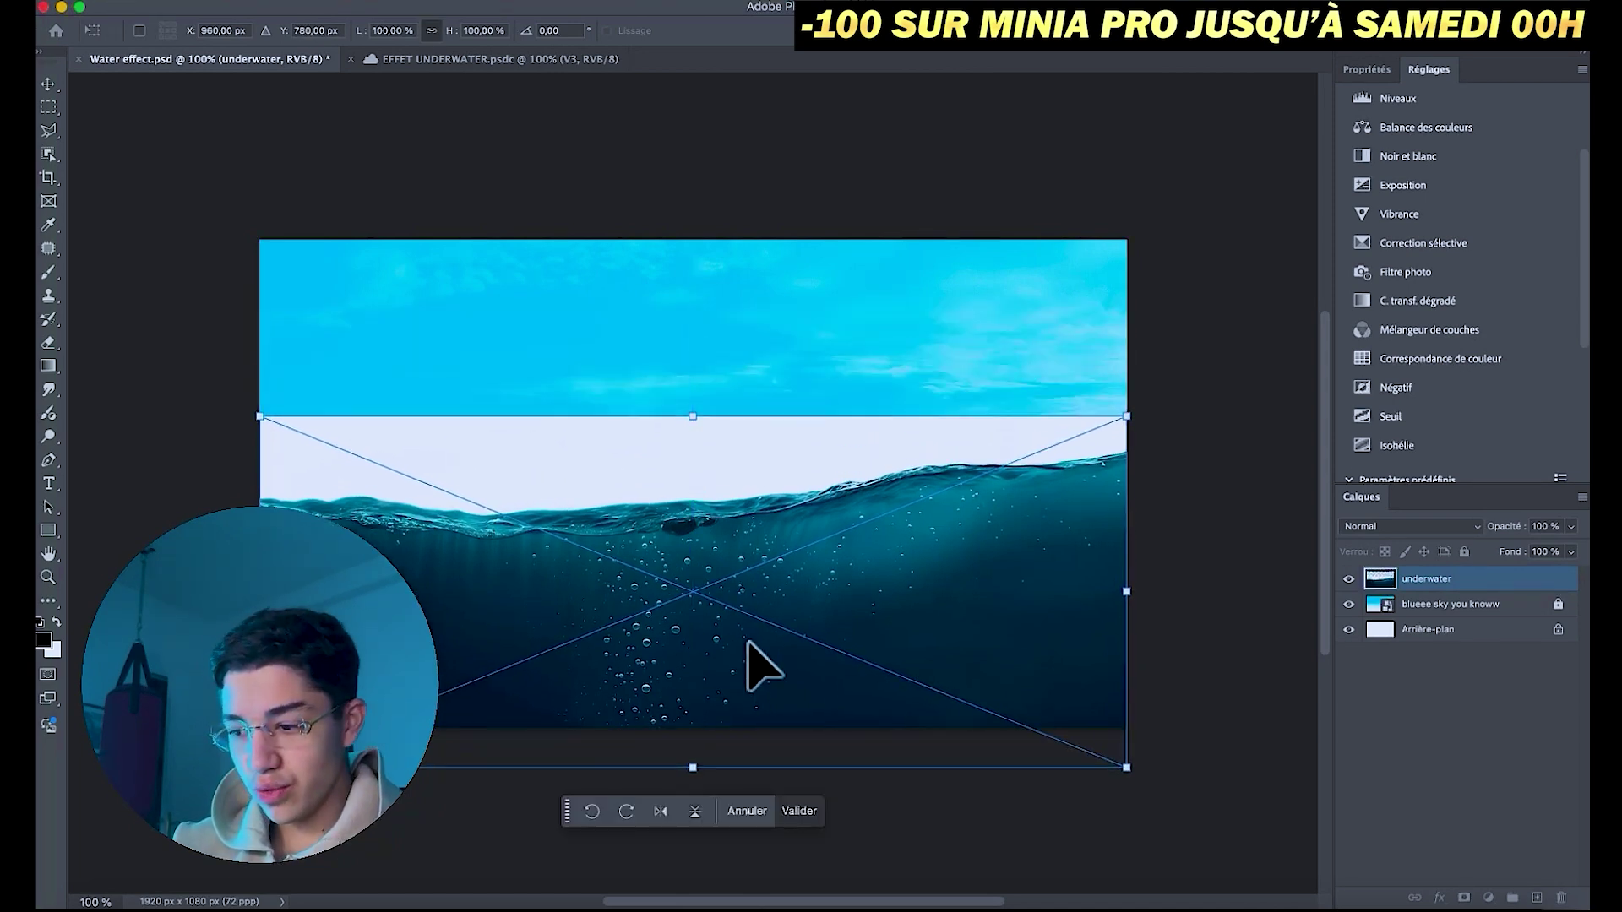
key(Return)
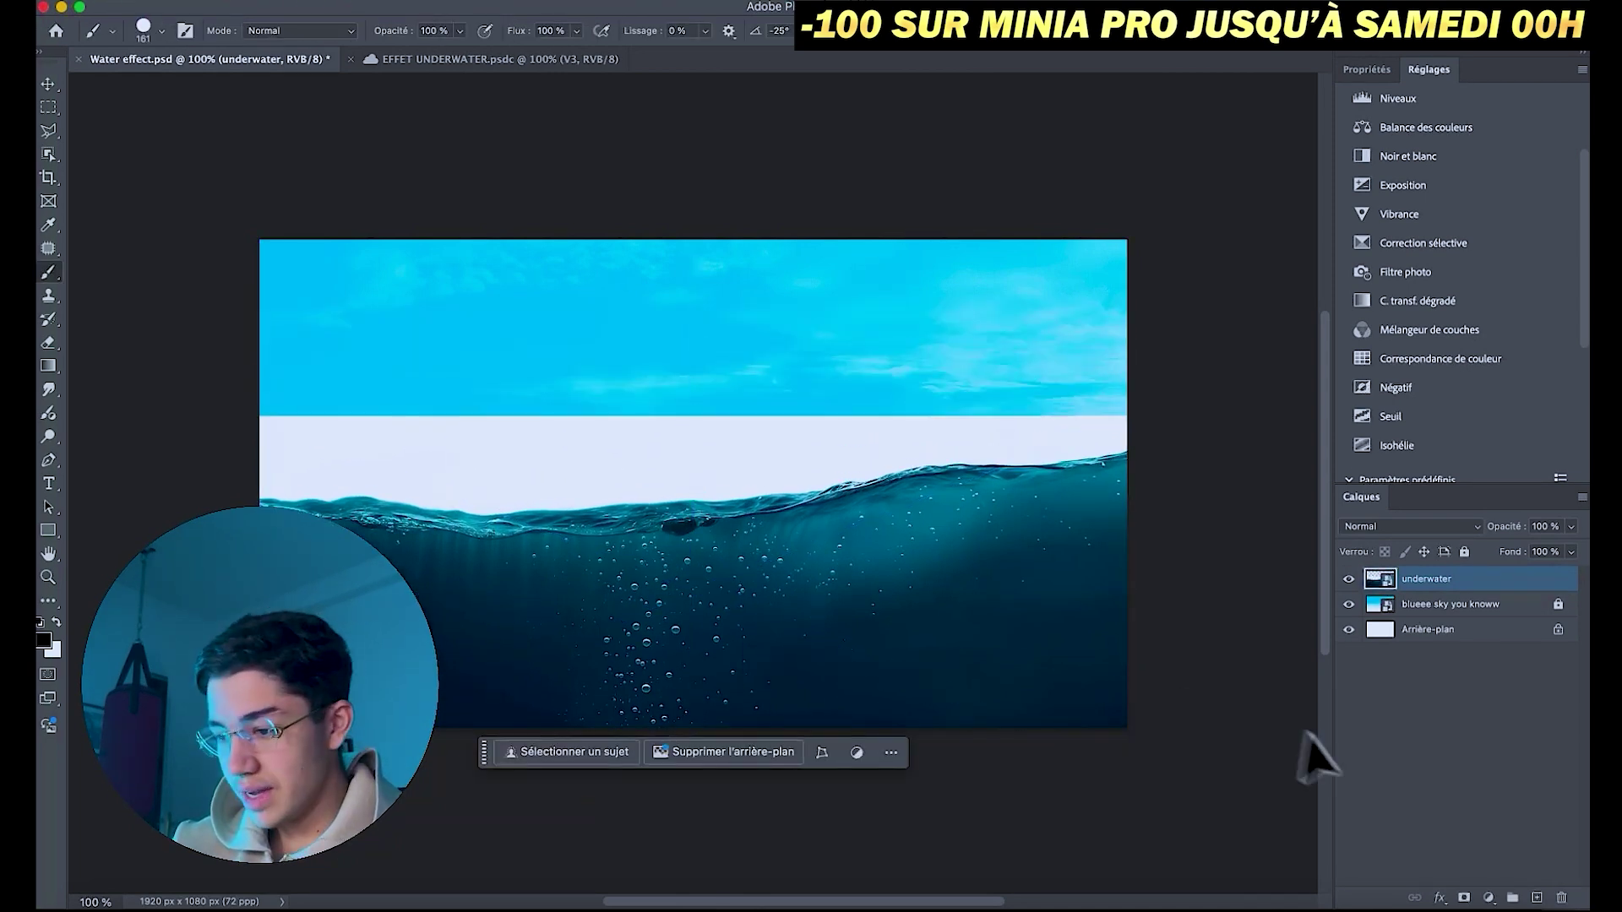
key(w)
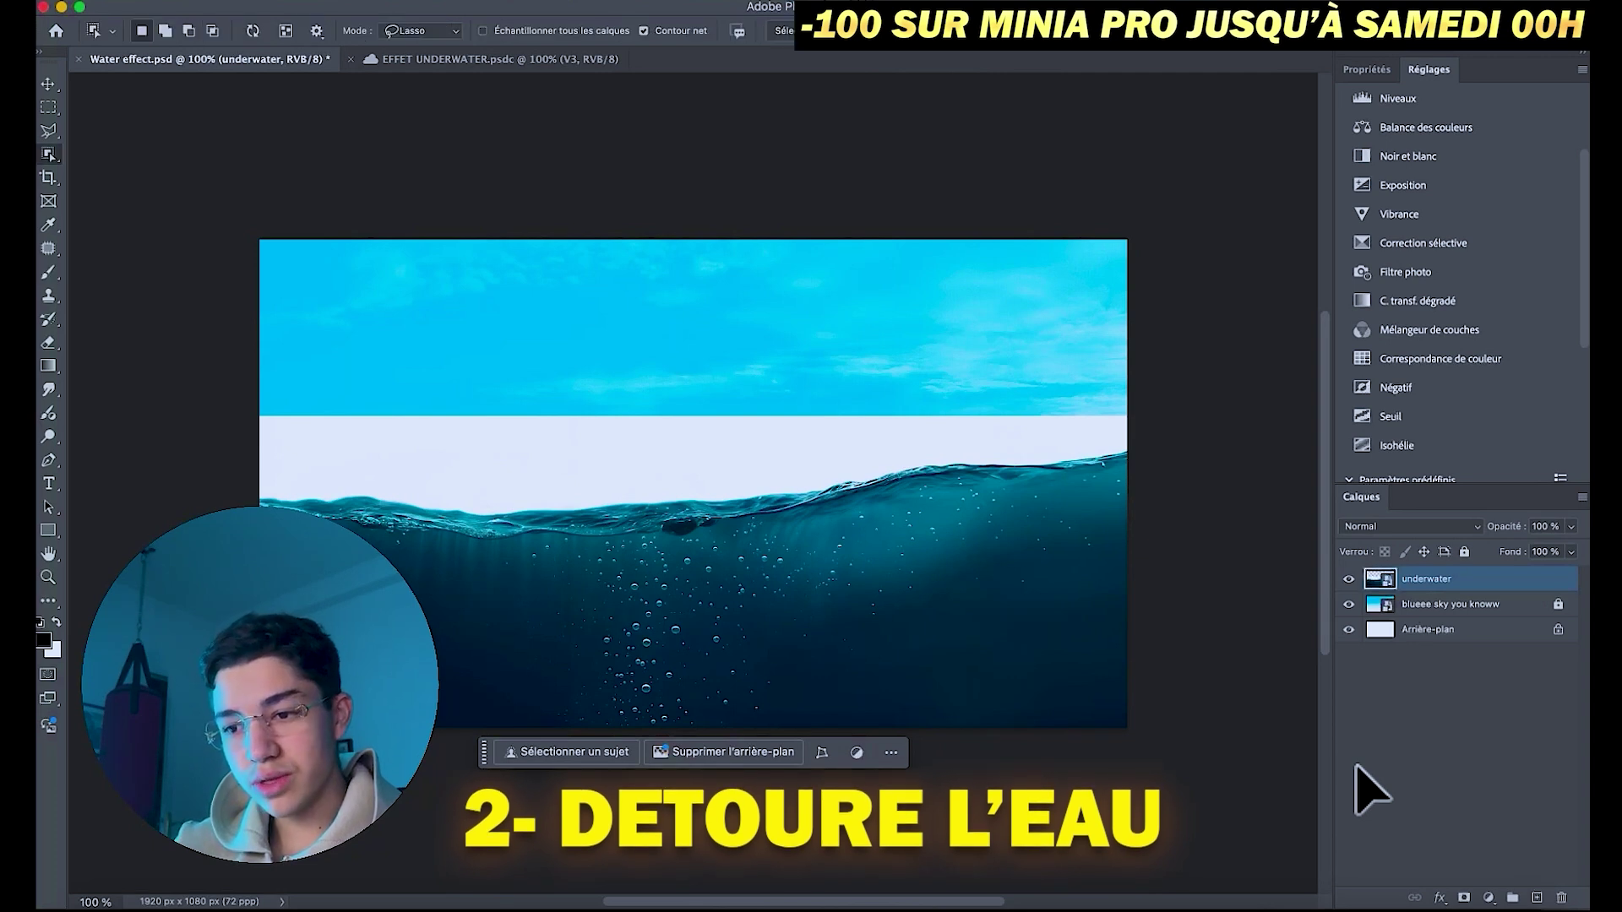
- Mask the underwater layer to its water area and place the Water-4.png sea image
click(801, 625)
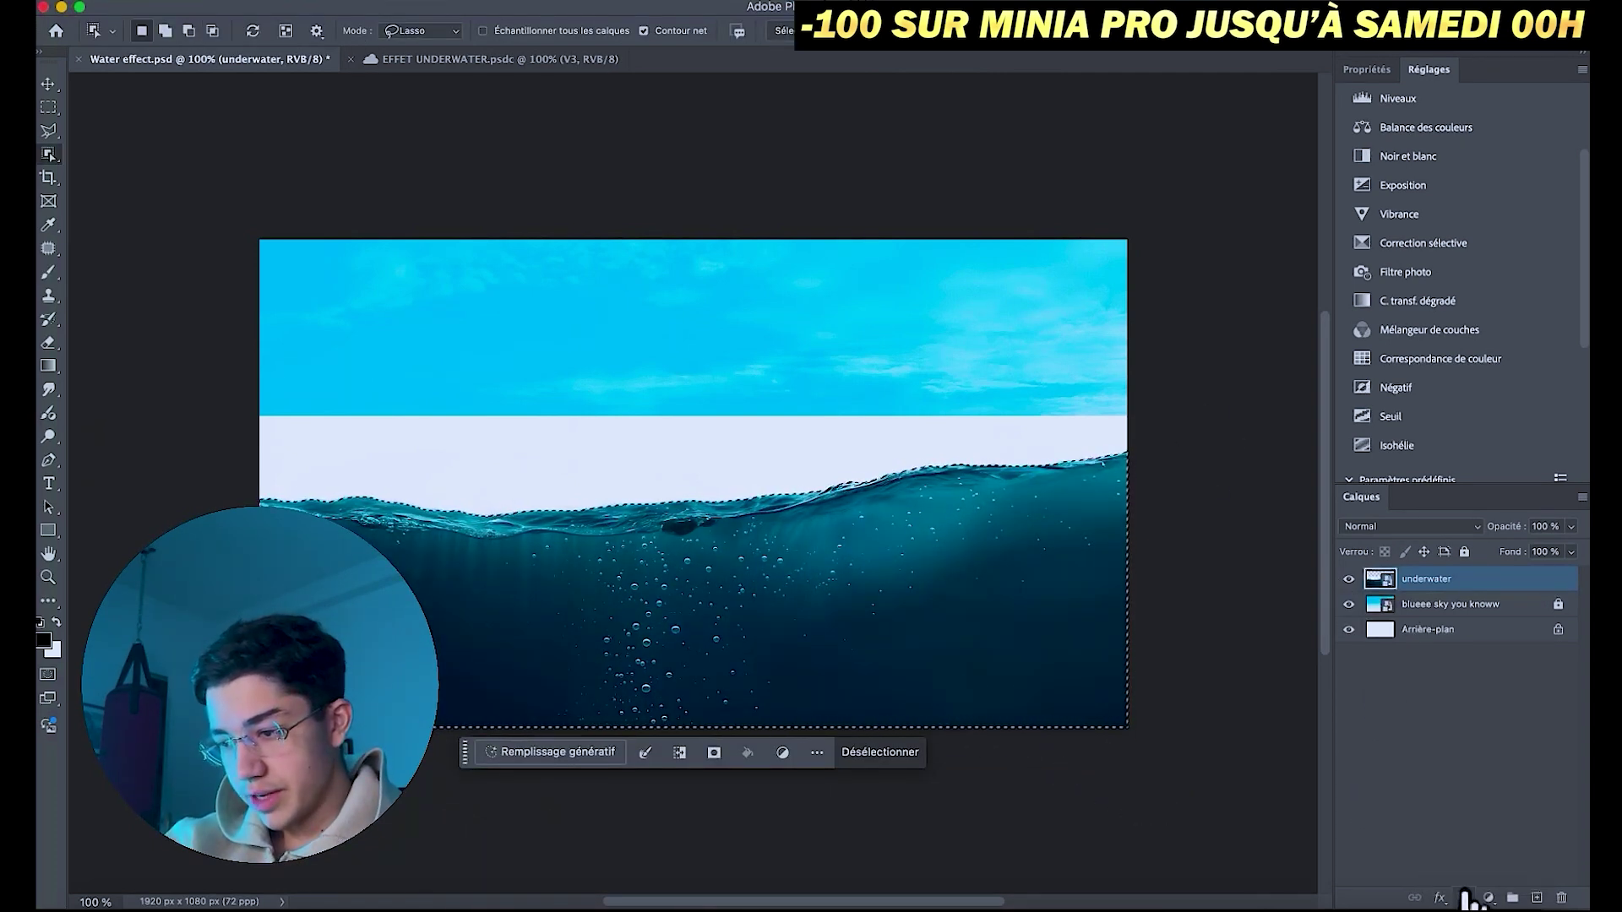
click(1464, 898)
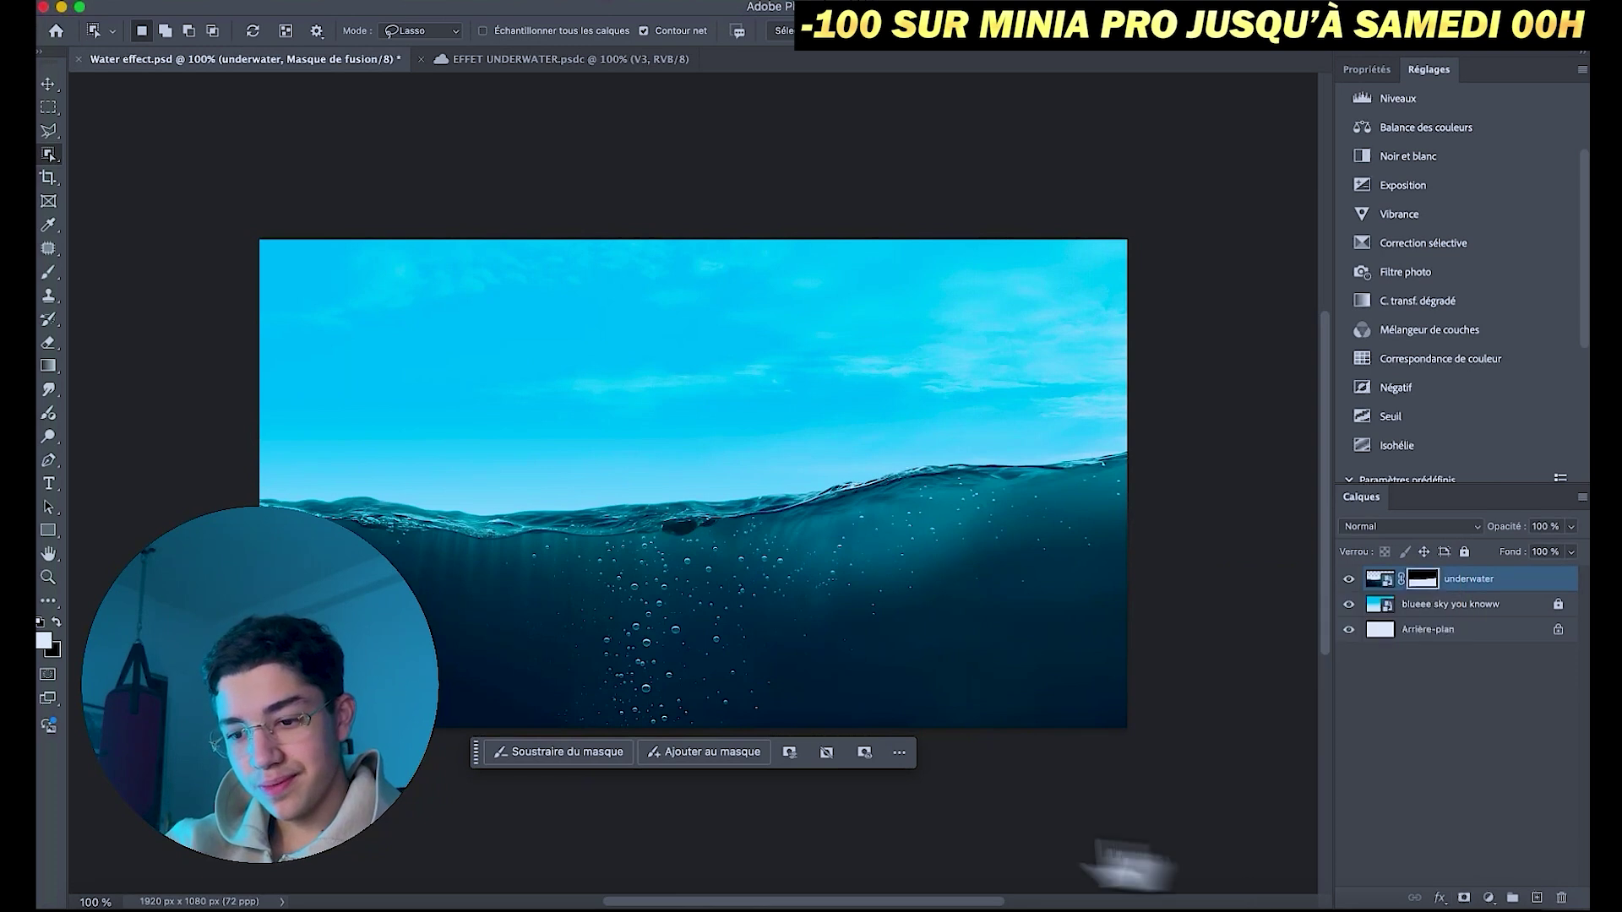
drag(751, 744, 744, 755)
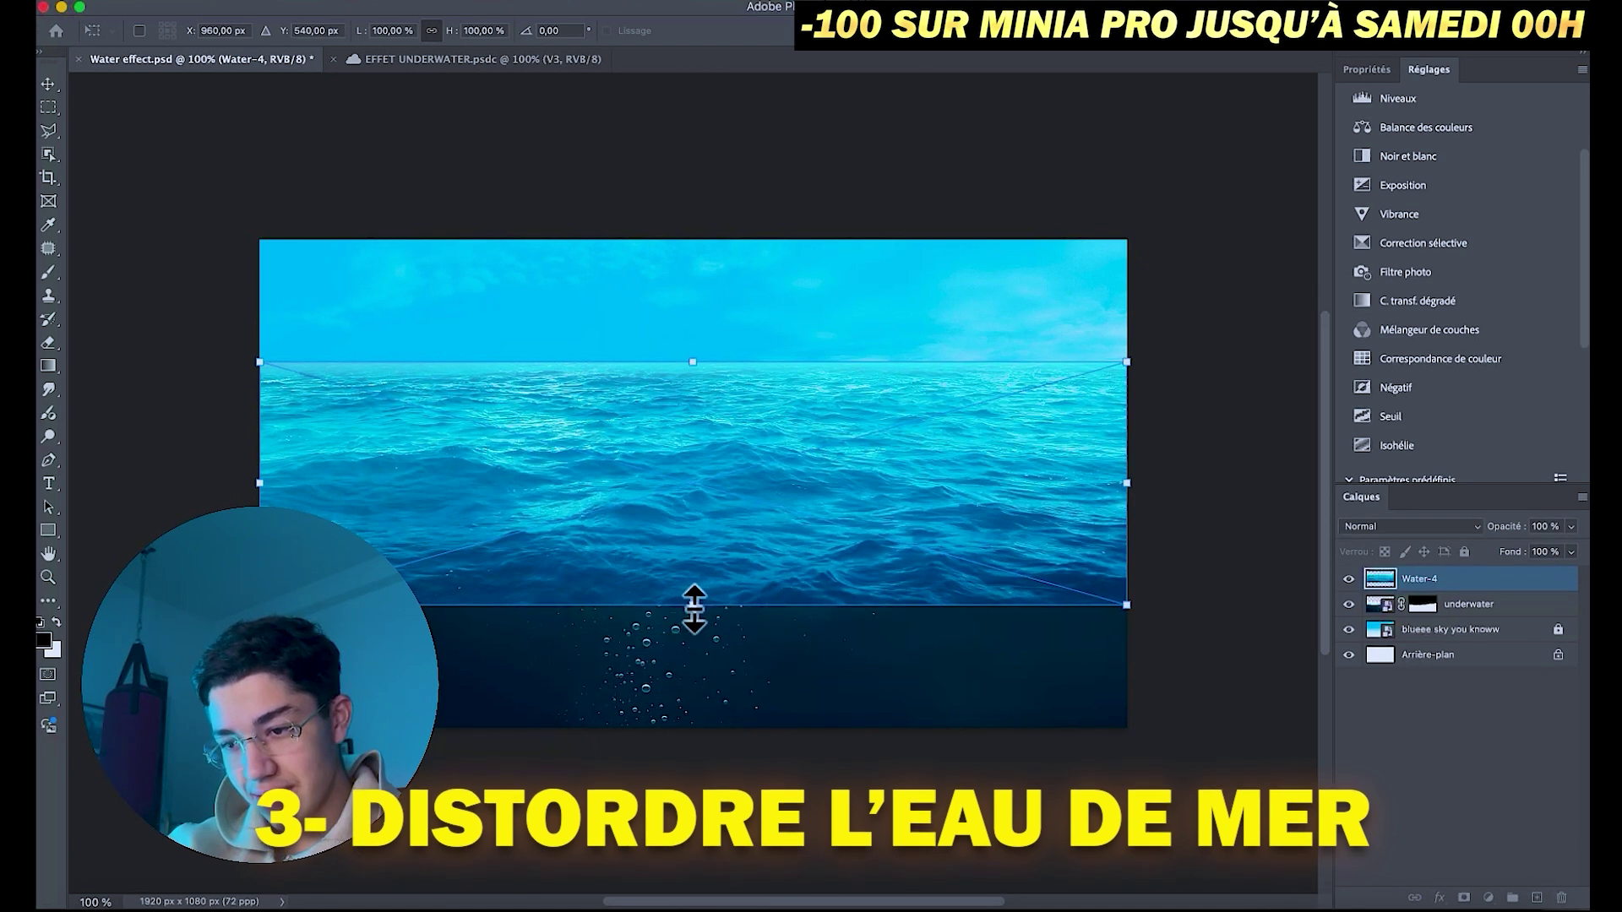
- Squash Water-4 to 37% height, put it below underwater, and lower it to the horizon
drag(694, 604, 702, 532)
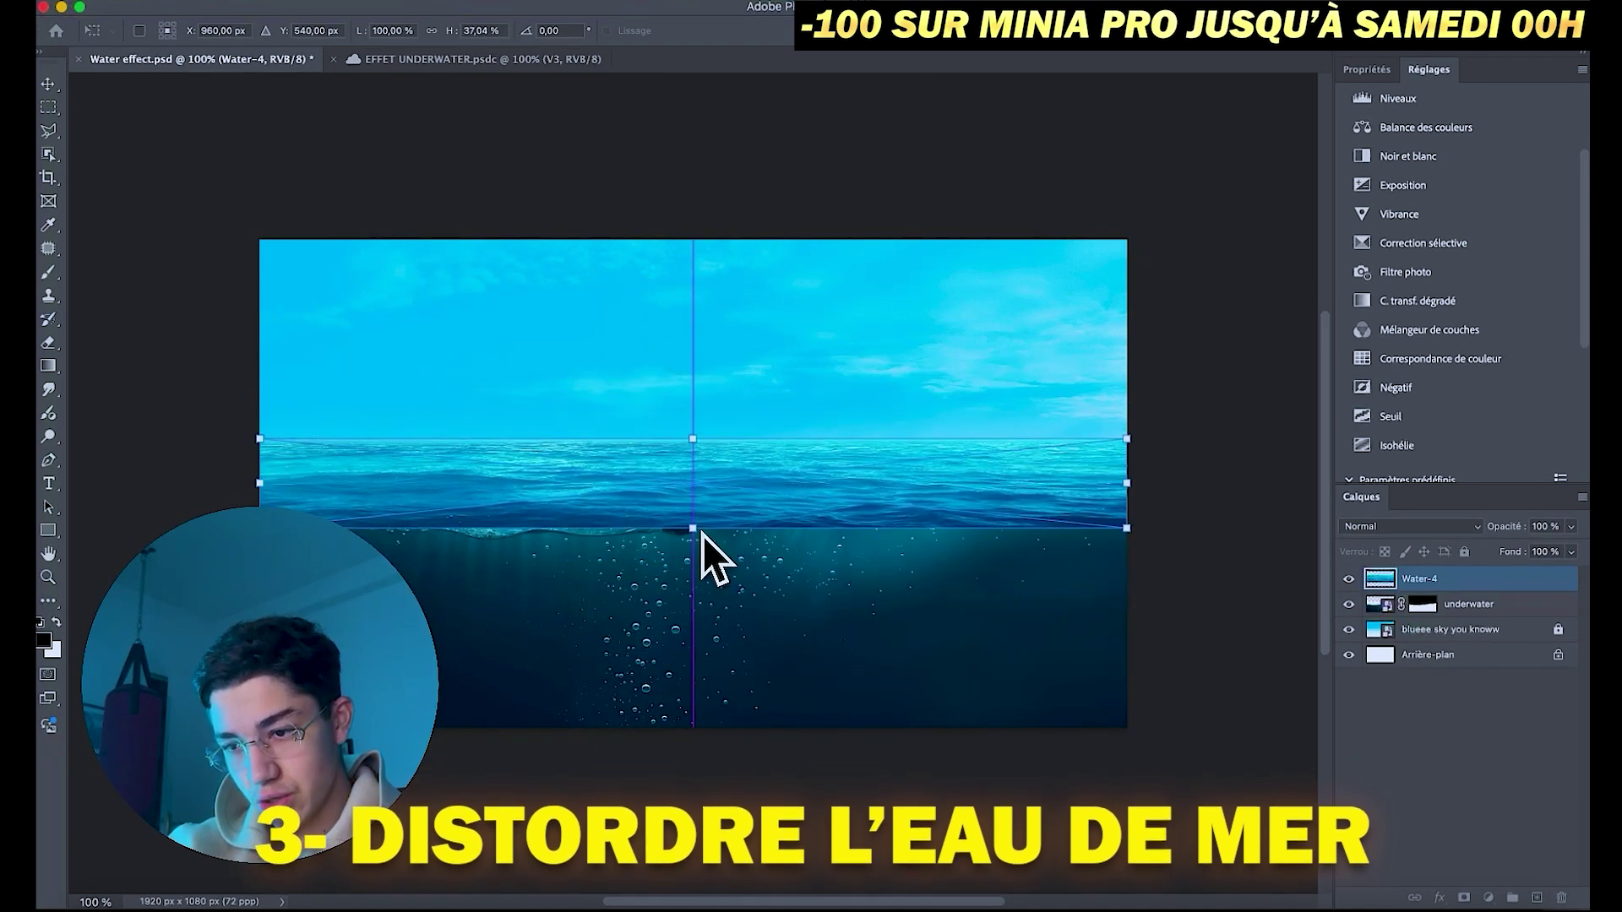
key(w)
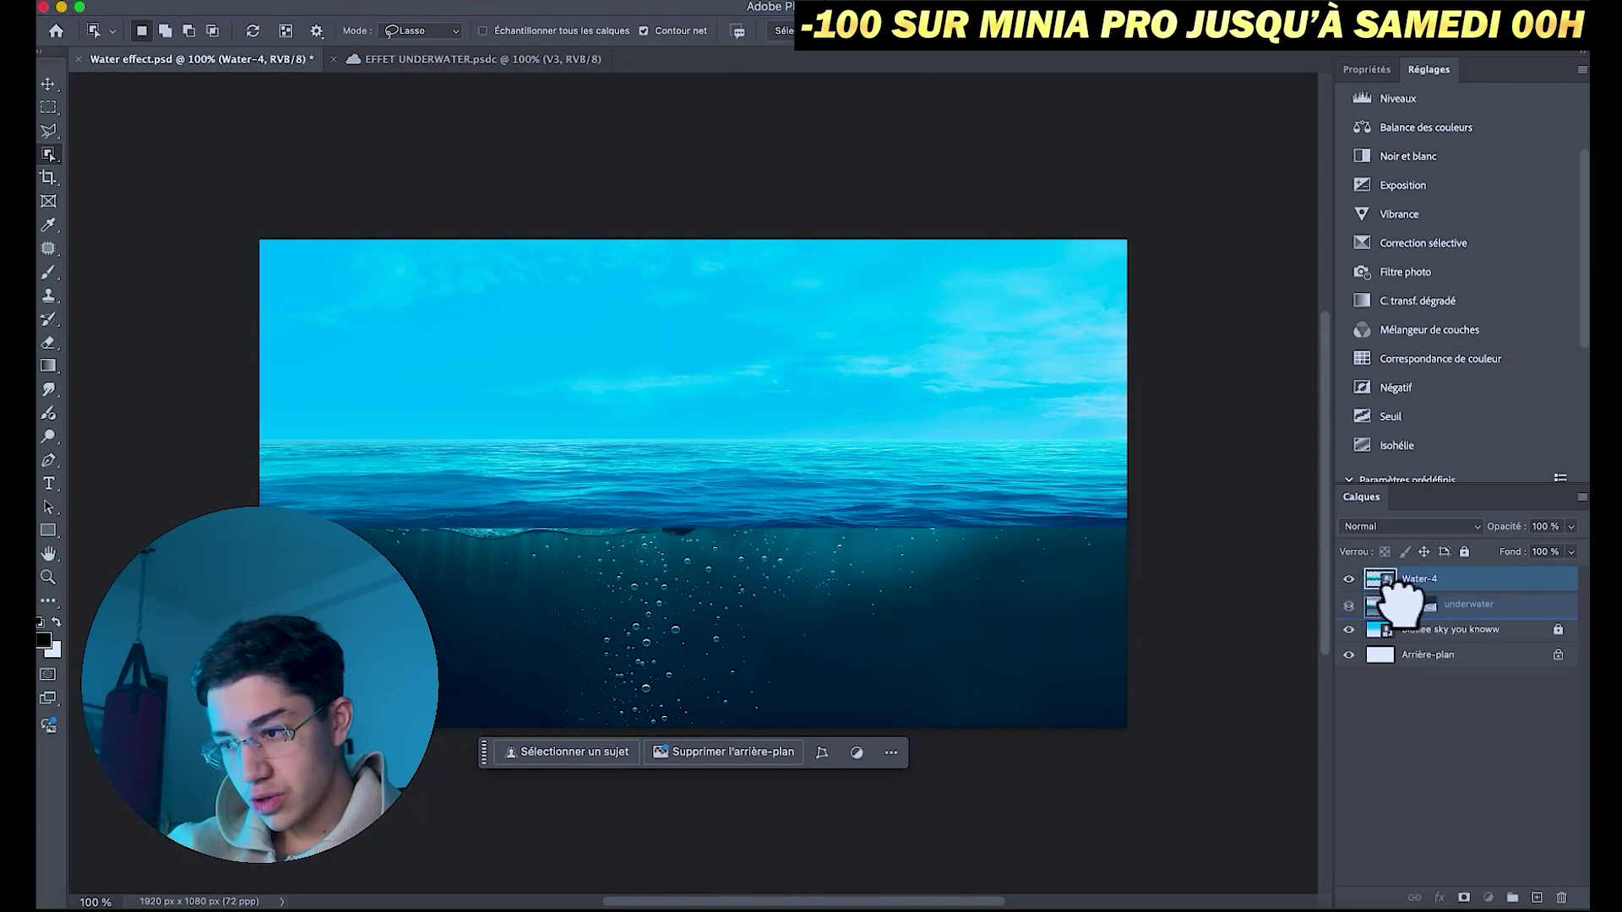
drag(1400, 594, 1372, 620)
key(v)
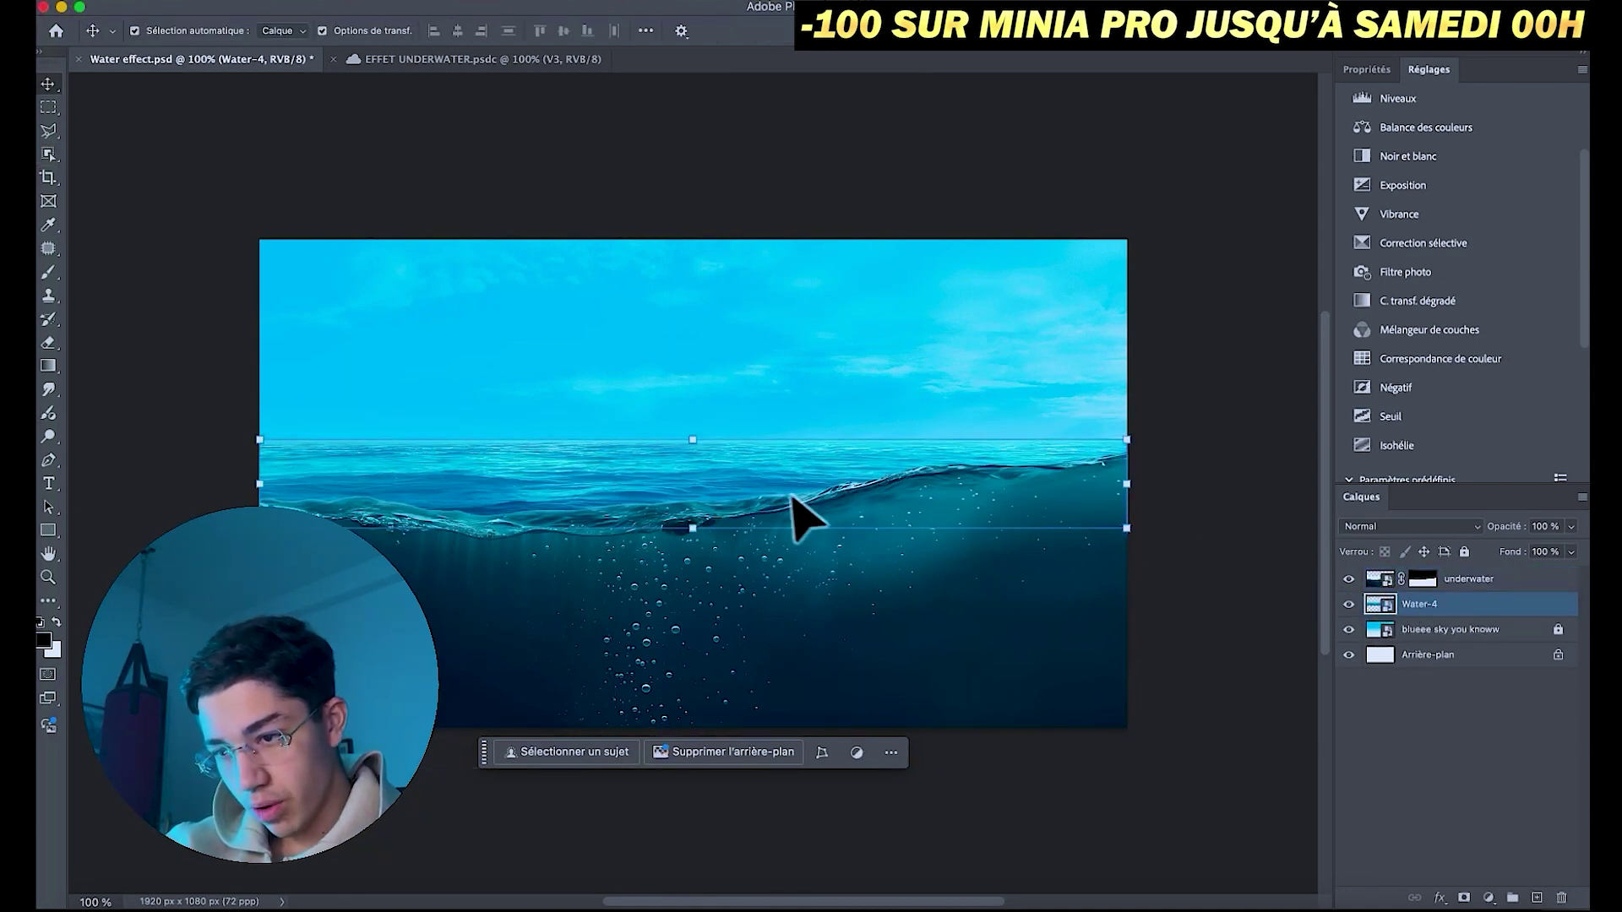
drag(775, 480, 775, 496)
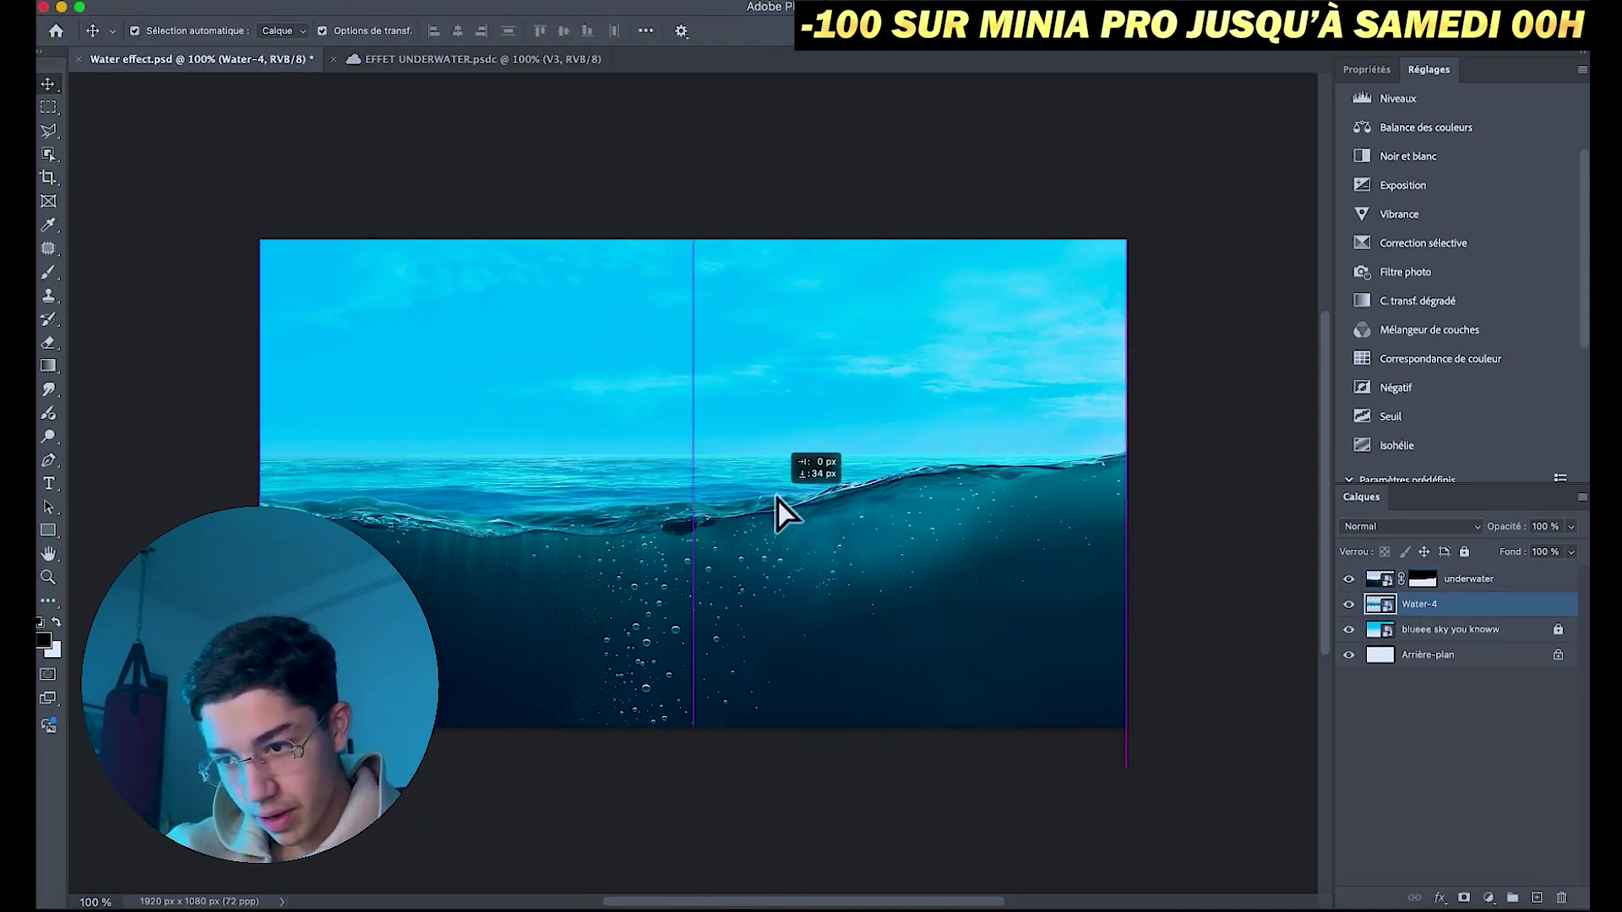
drag(778, 500, 779, 500)
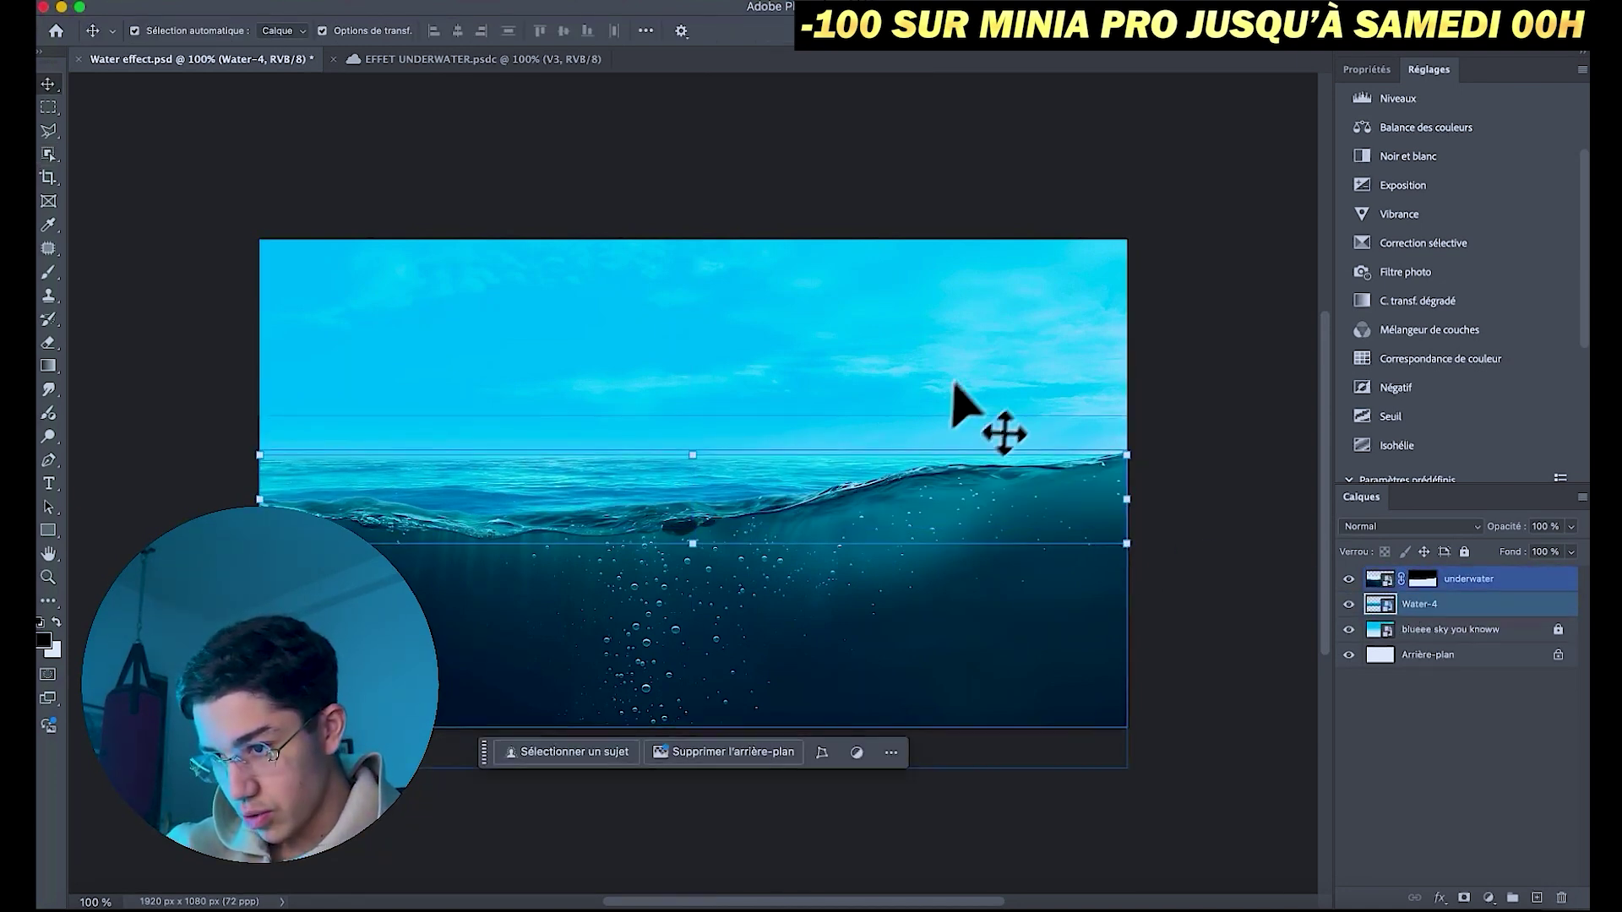
click(976, 358)
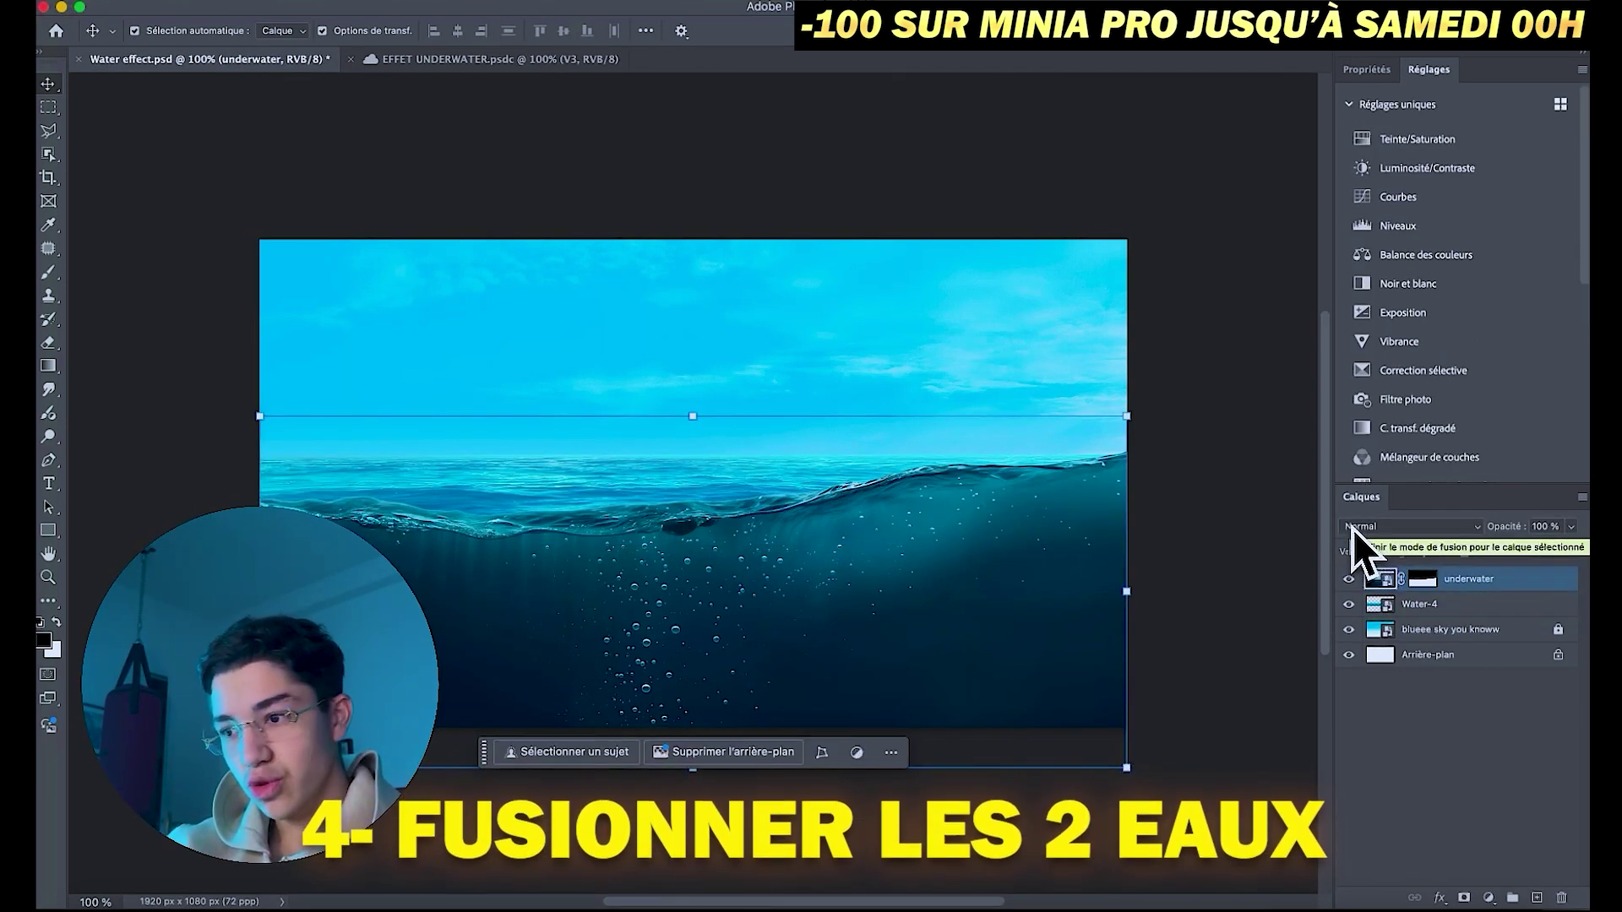
- Add a Curves adjustment clipped to the underwater layer and raise the RGB curve
click(1467, 201)
click(1455, 472)
drag(1439, 284, 1431, 272)
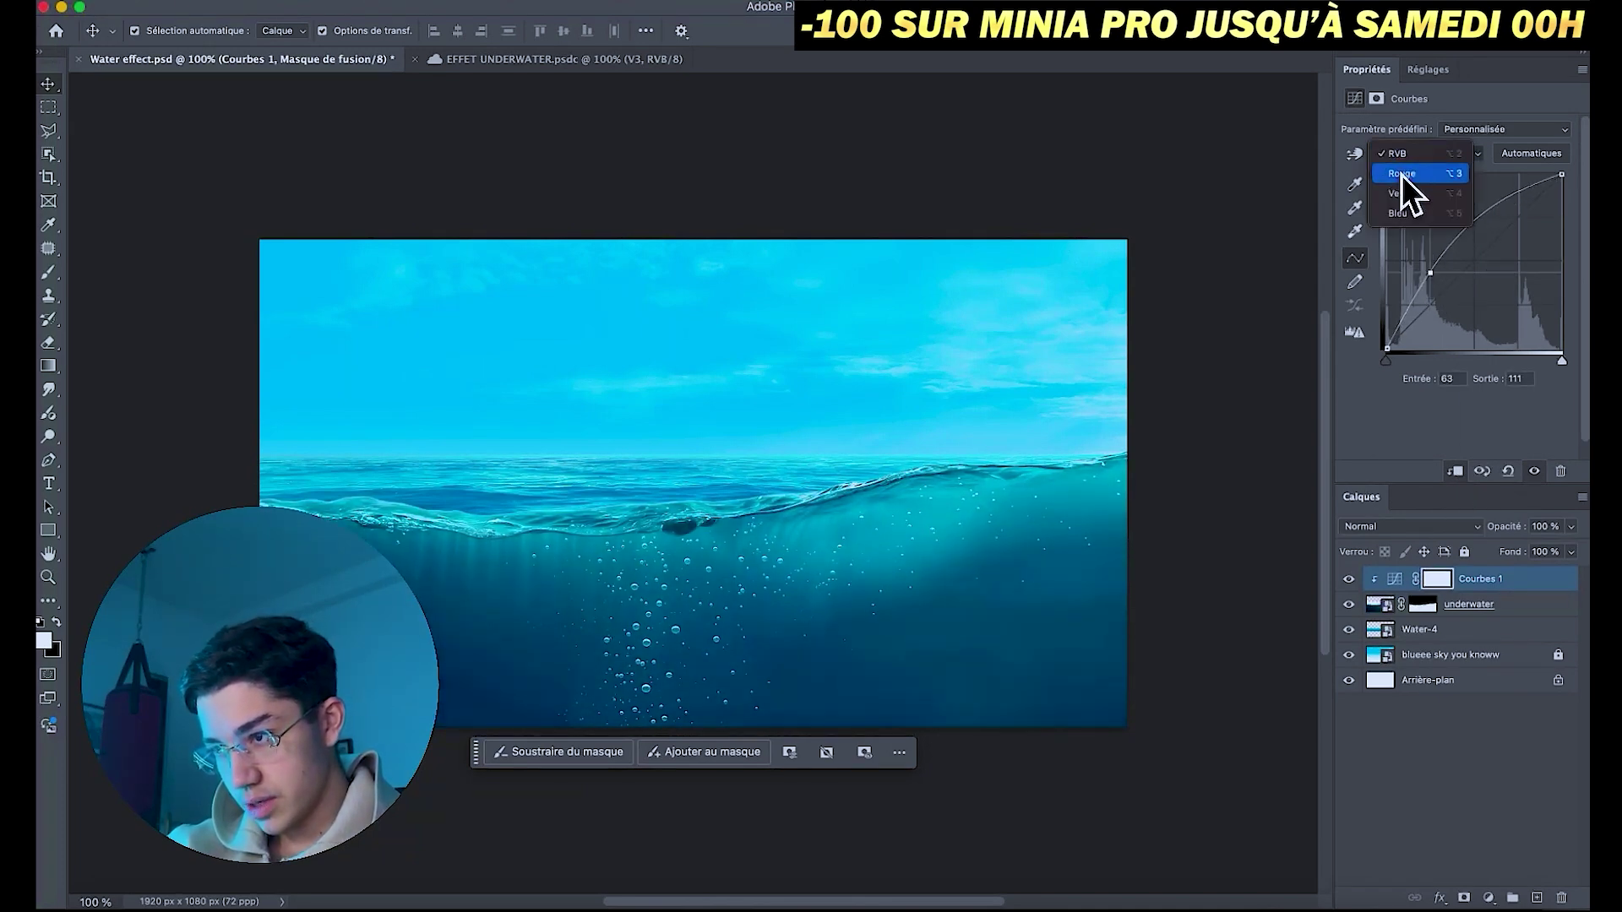
- Lower the red curve and raise the blue curve to deepen the underwater blue
click(1402, 175)
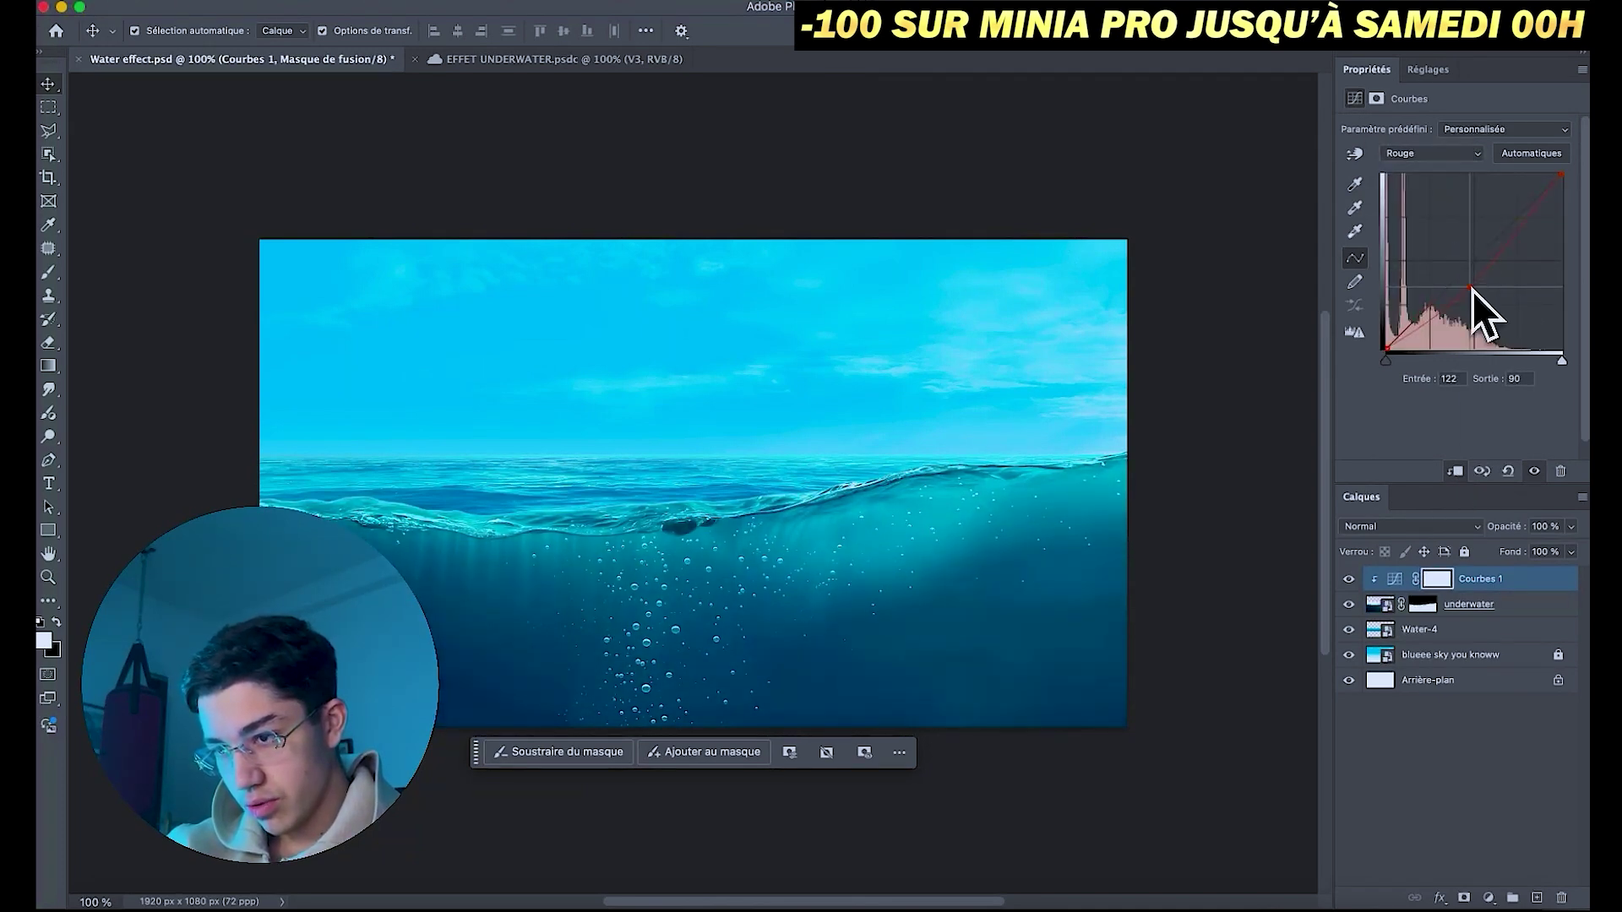
click(1419, 195)
click(1469, 249)
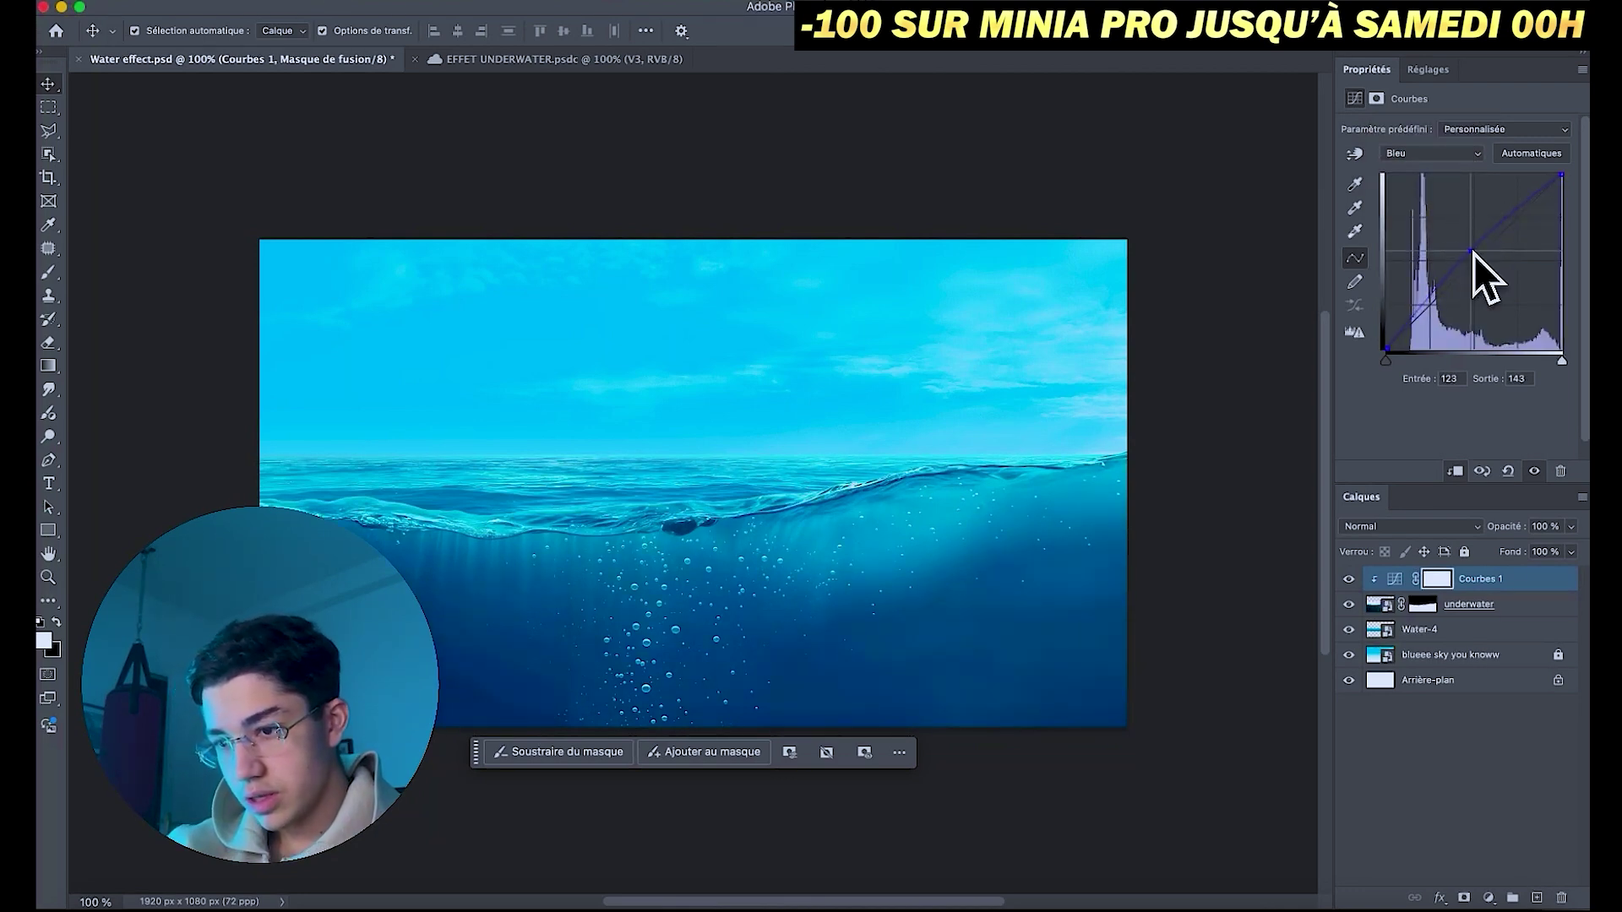
click(1433, 150)
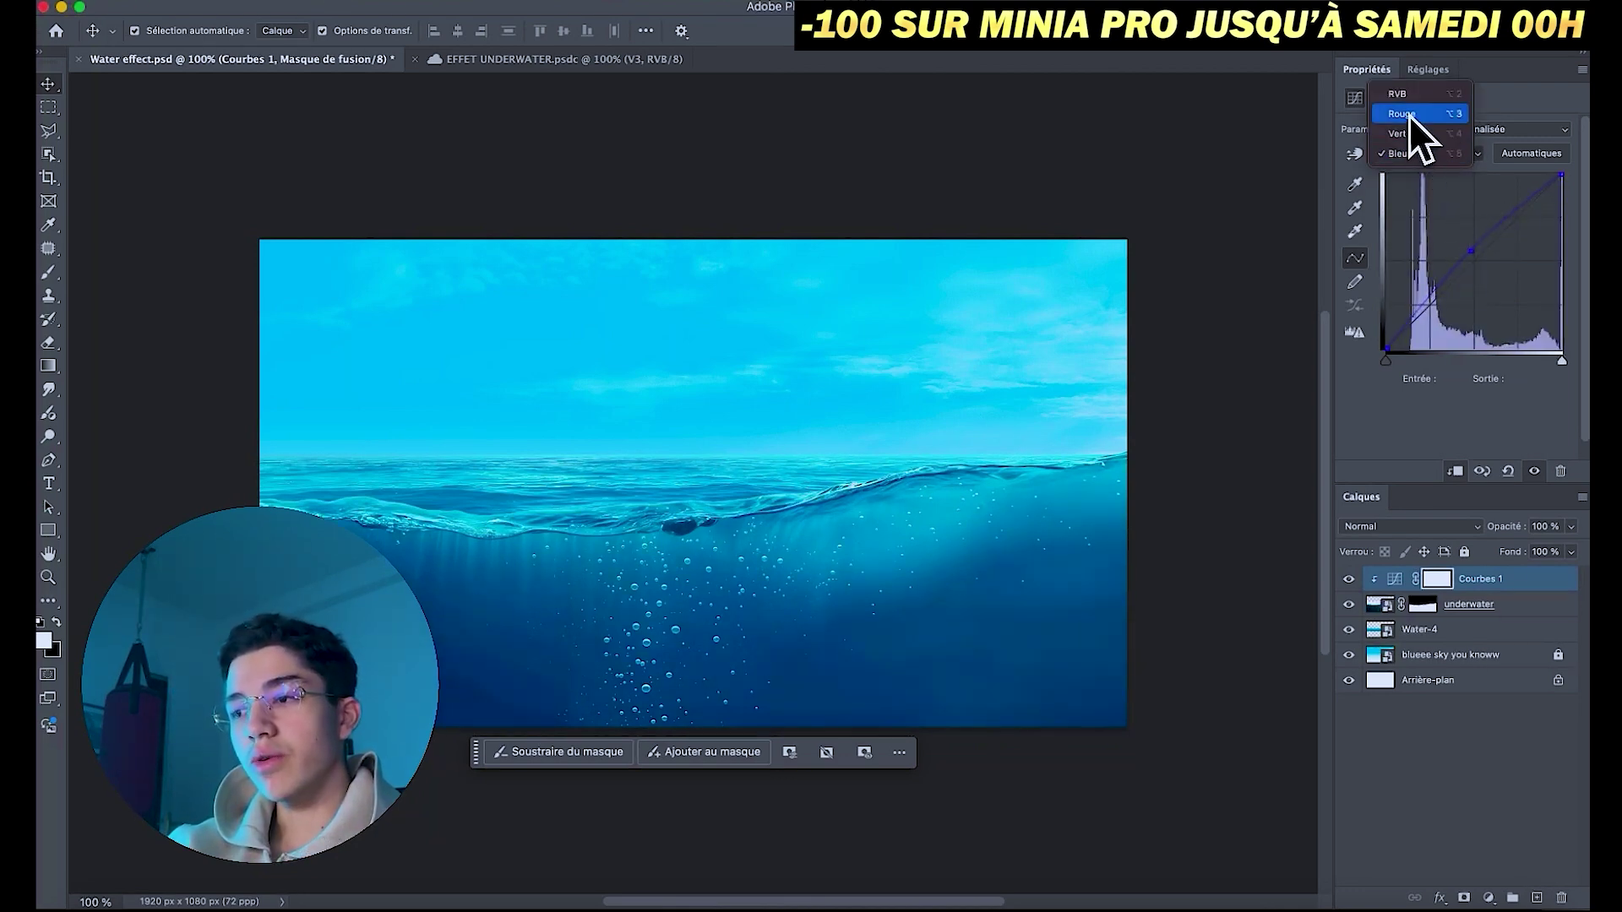
click(1402, 93)
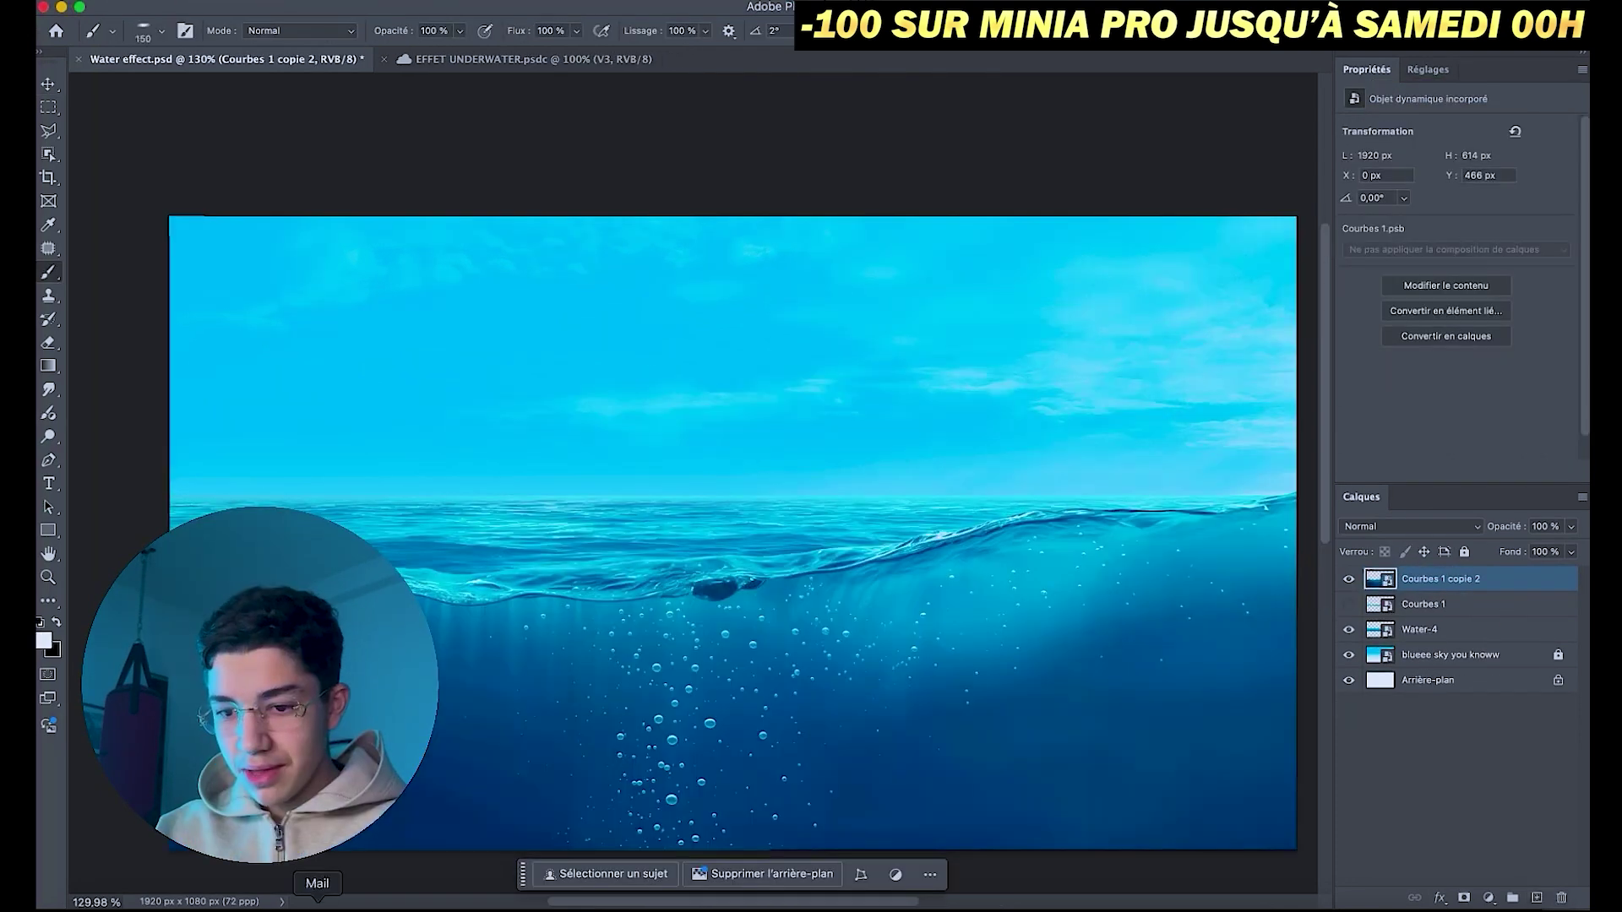
click(93, 908)
- Place the Great White Shark image and enlarge it to about 483%, centred over the waterline
drag(492, 218, 519, 743)
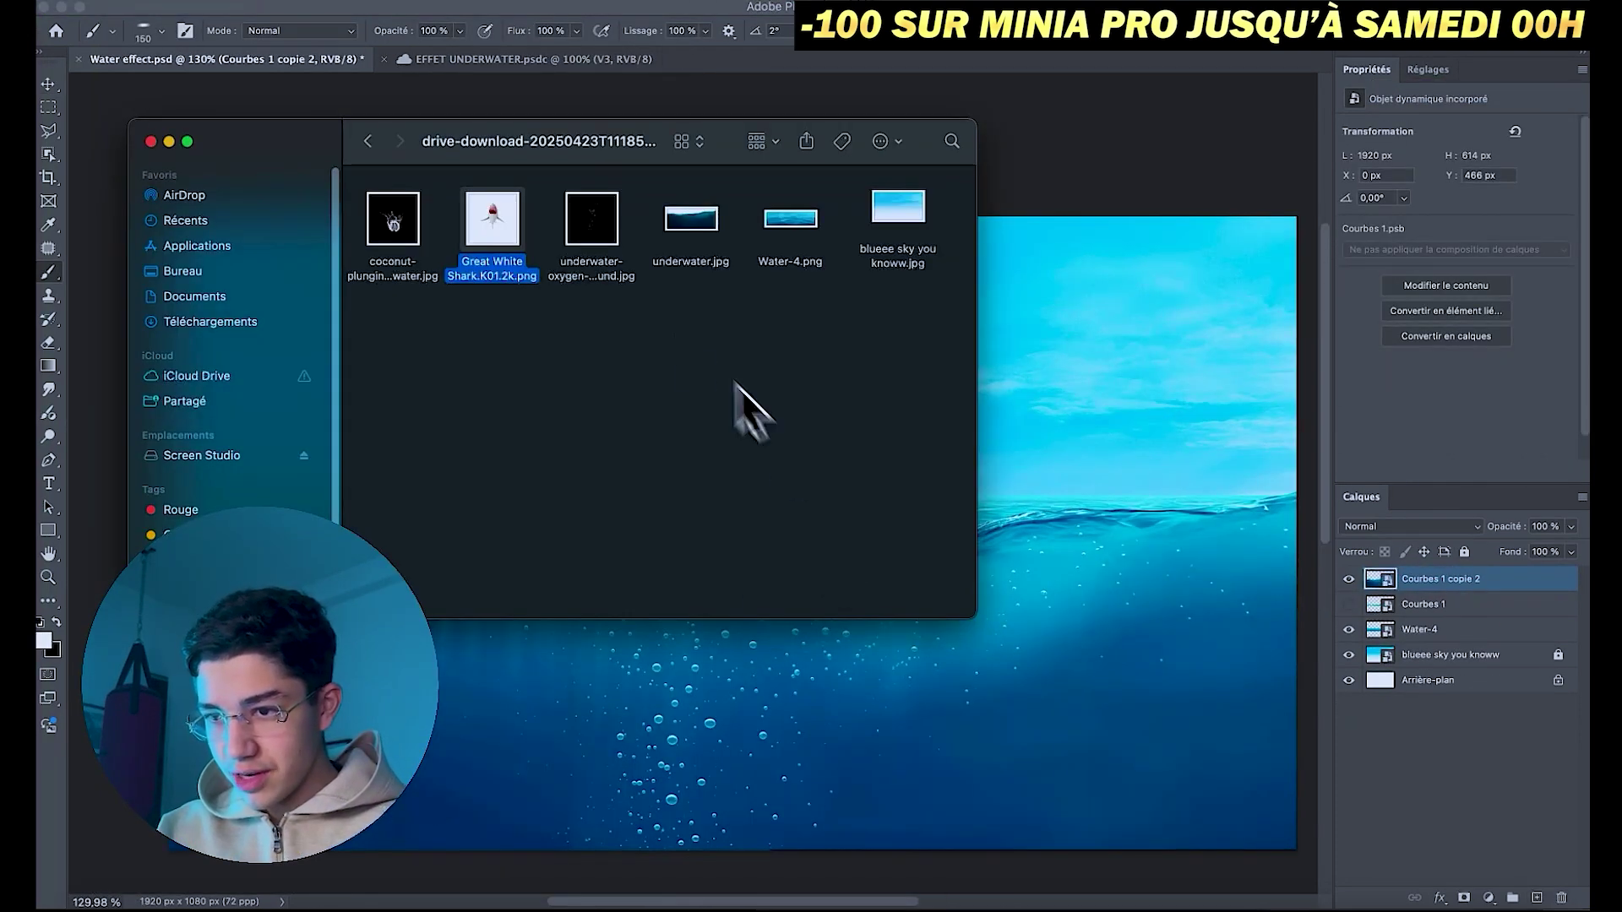
drag(517, 237, 700, 726)
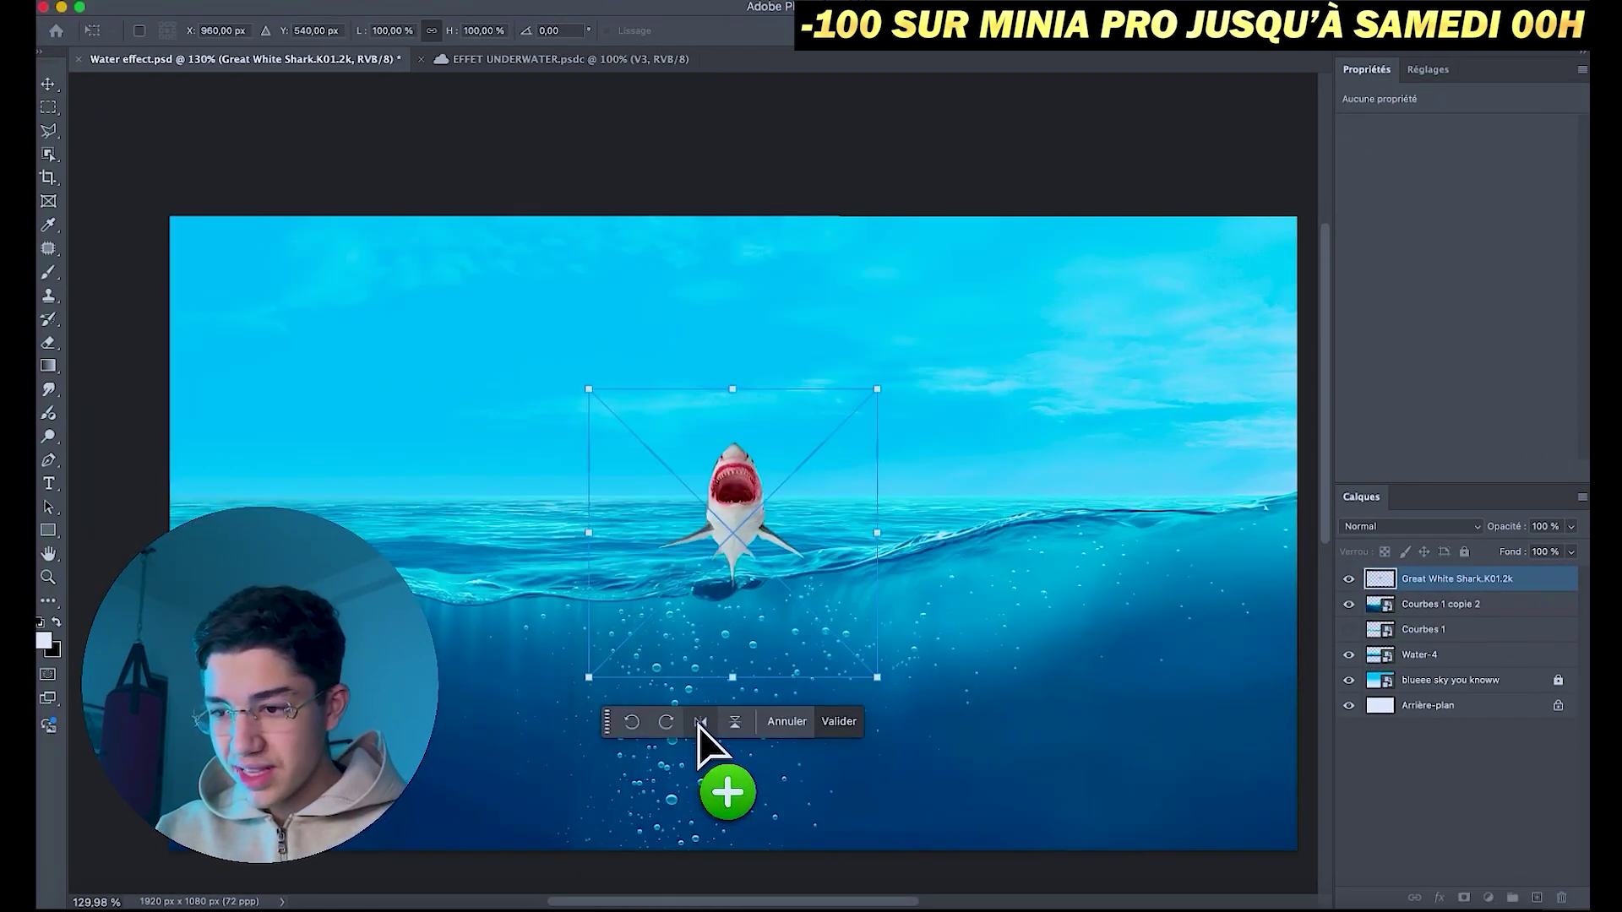
drag(877, 535, 1314, 561)
scroll(869, 543, down, 3)
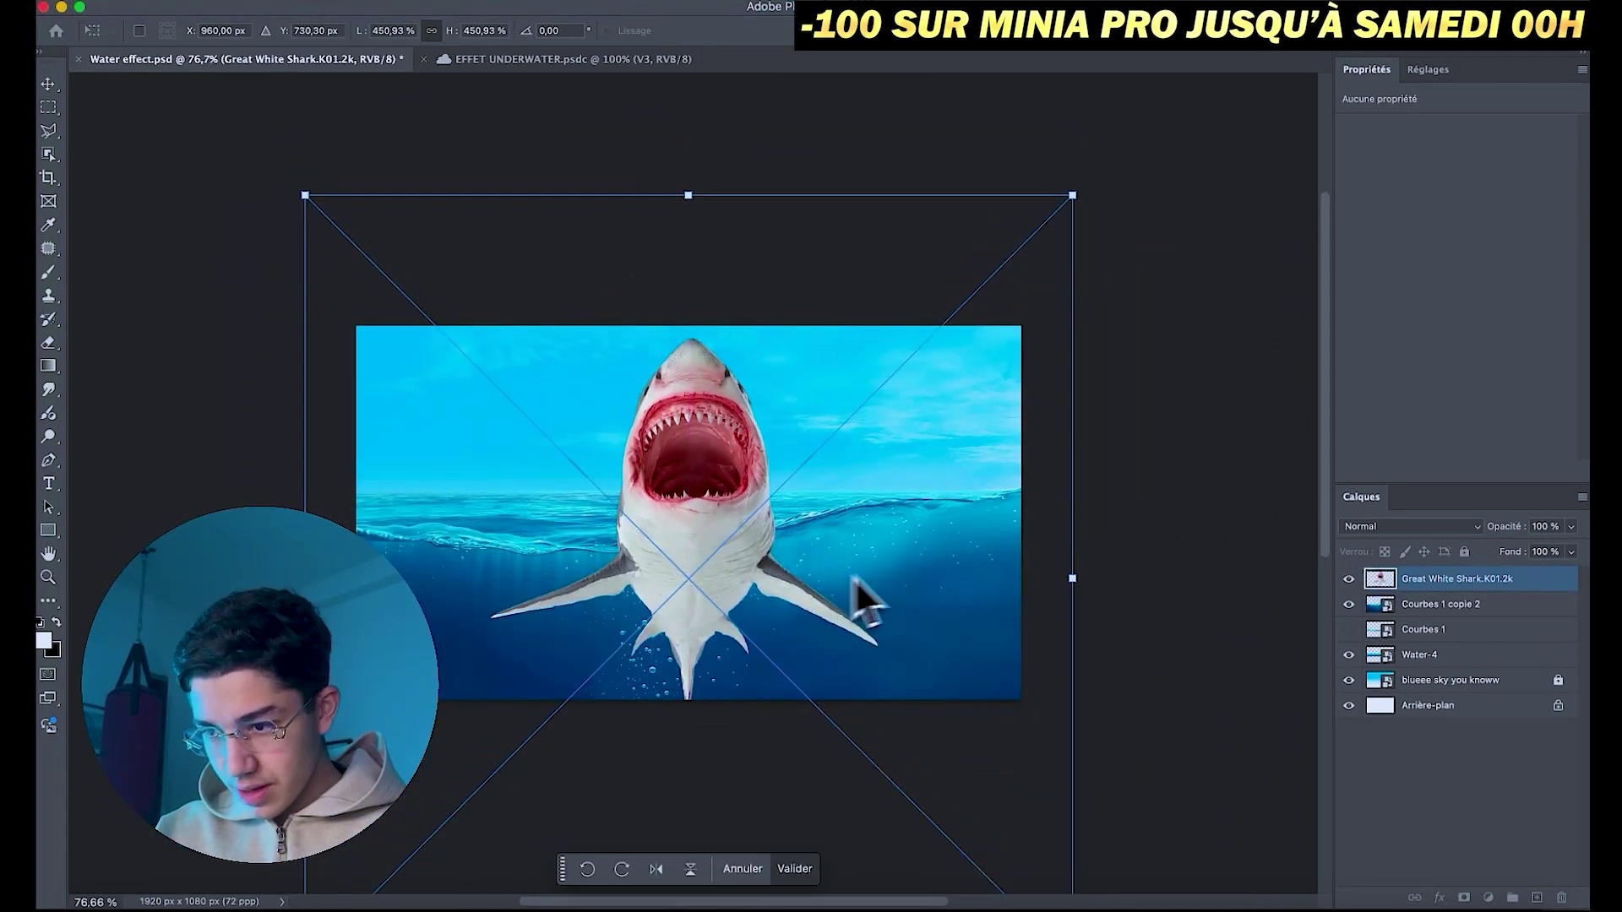
mouse_move(1072, 578)
mouse_down()
mouse_move(1118, 577)
mouse_move(1076, 605)
mouse_move(1069, 588)
mouse_up()
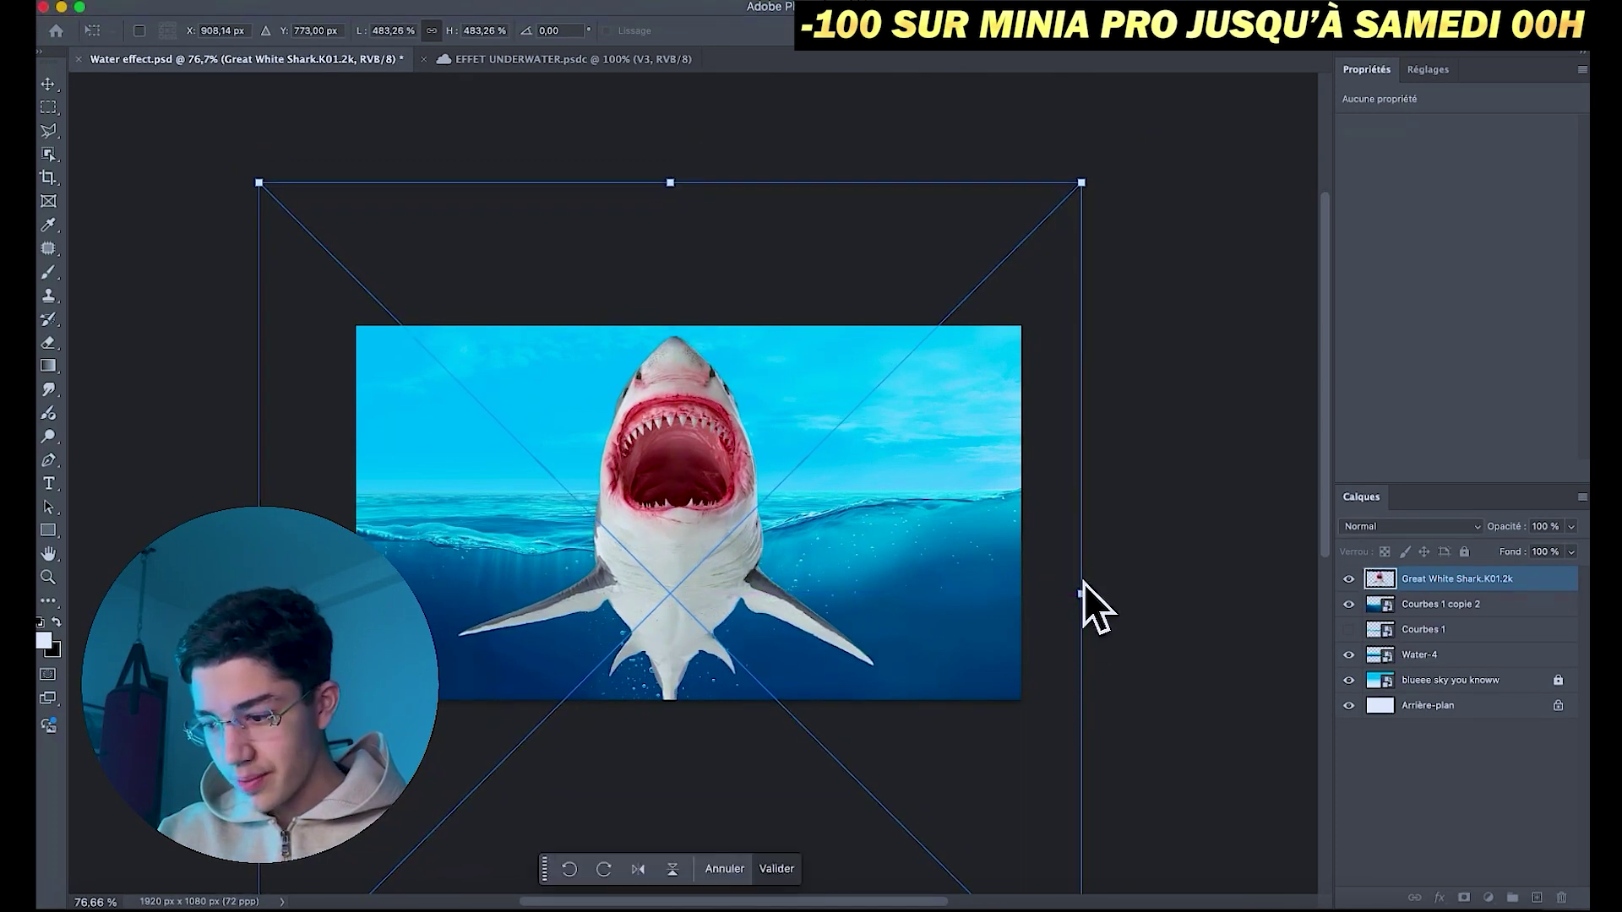
key(Return)
key(b)
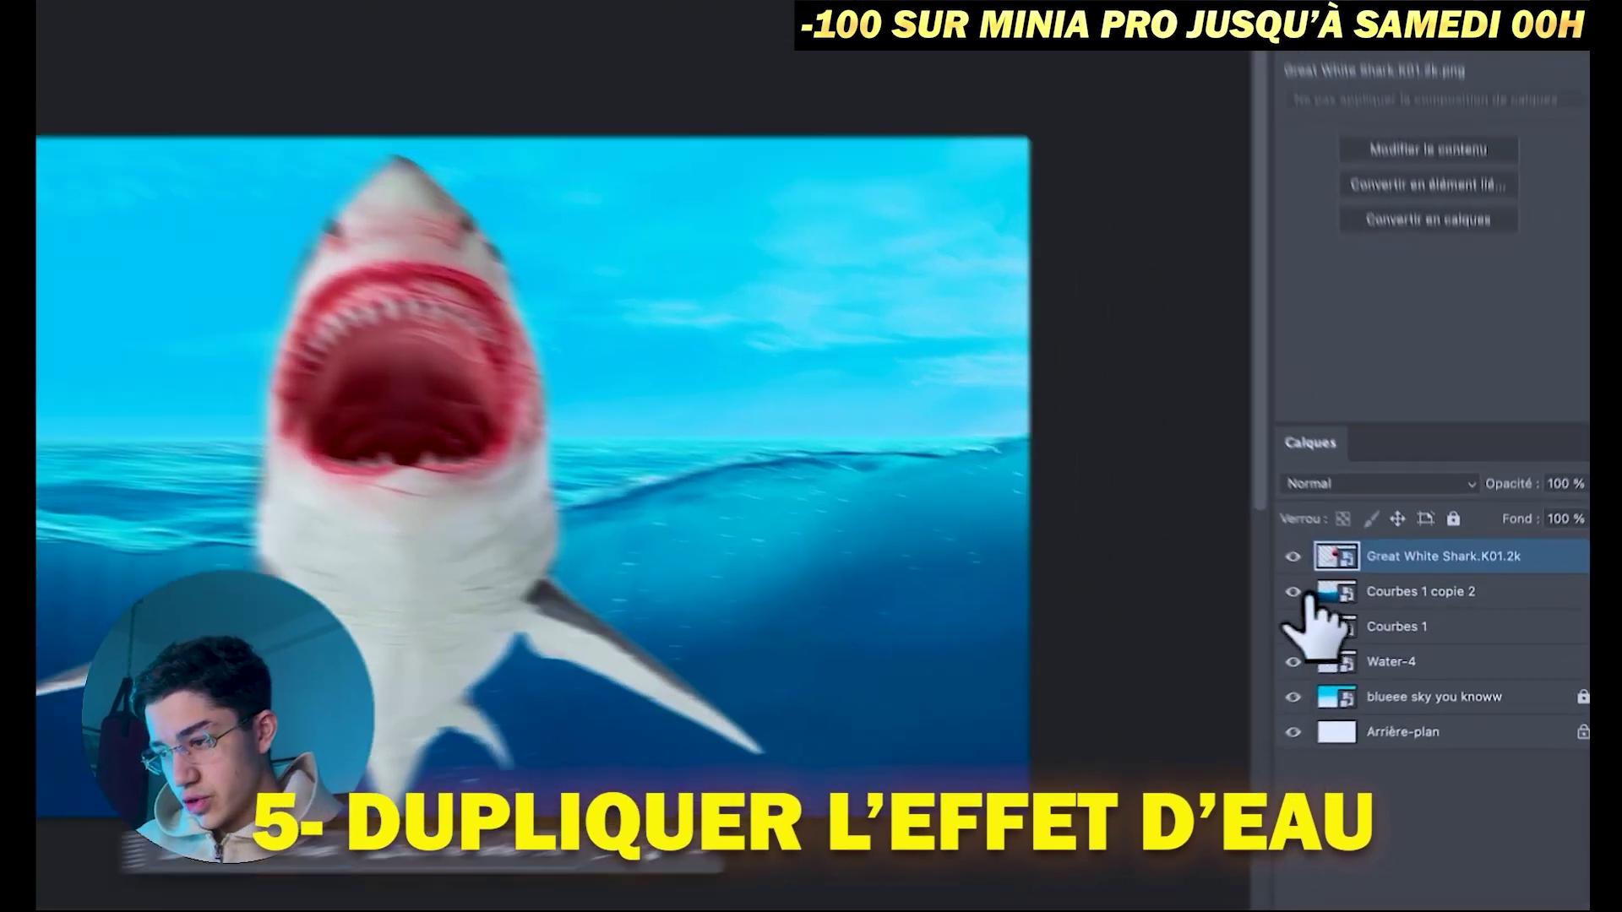
- Make an independent copy 'Courbes 1 copie 3' of the water smart object above the shark
alt+click(1350, 604)
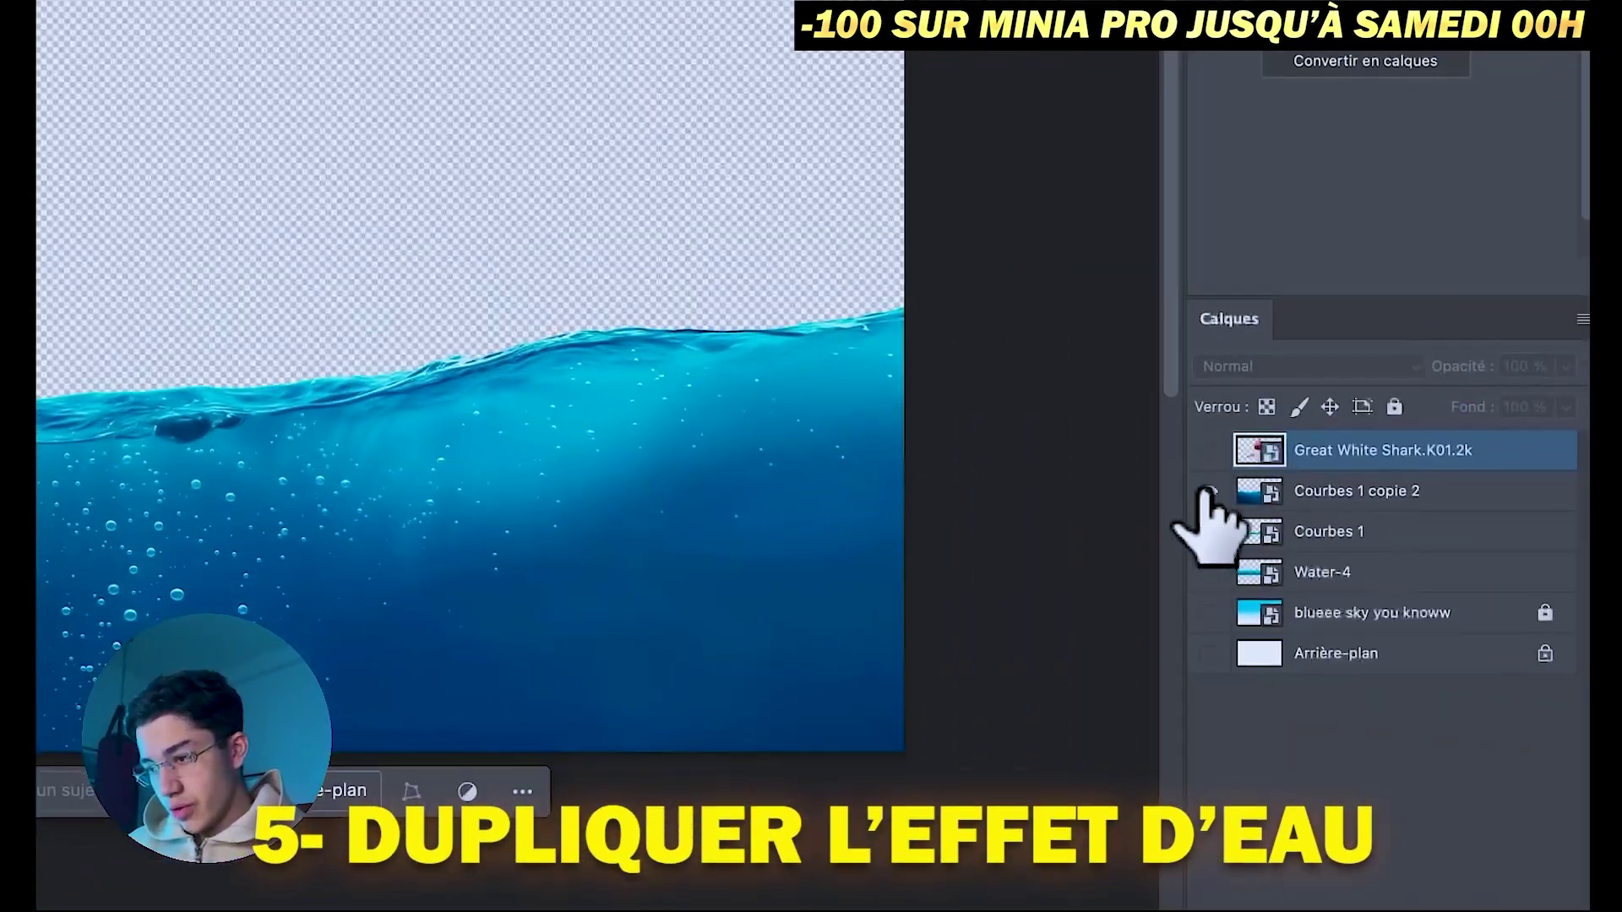
right_click(1323, 498)
click(1166, 589)
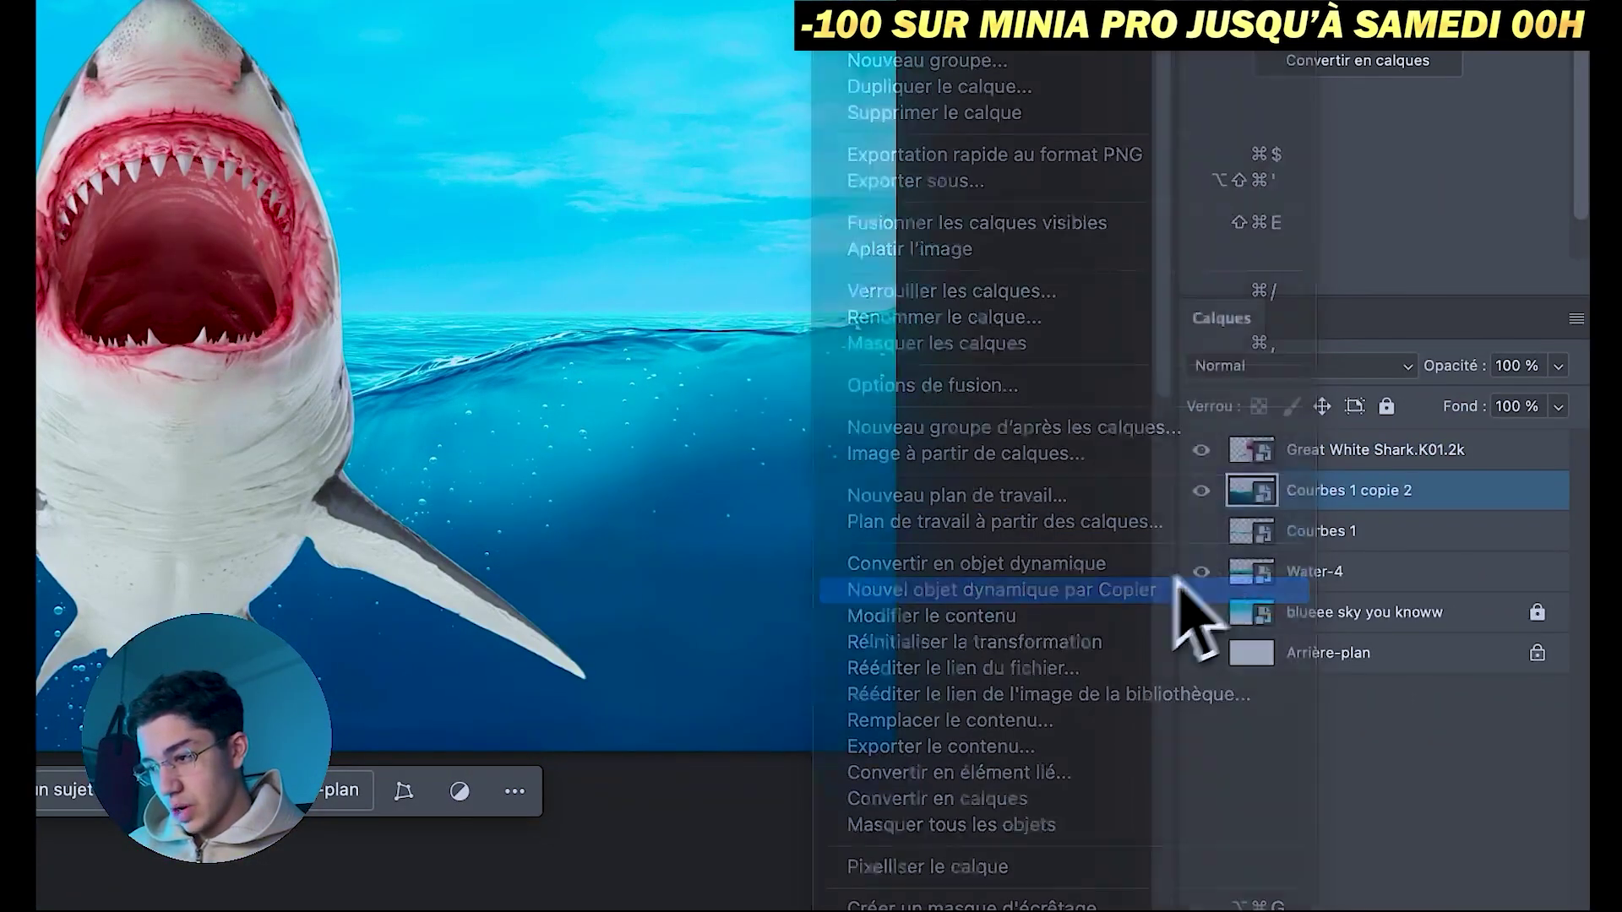
key(Return)
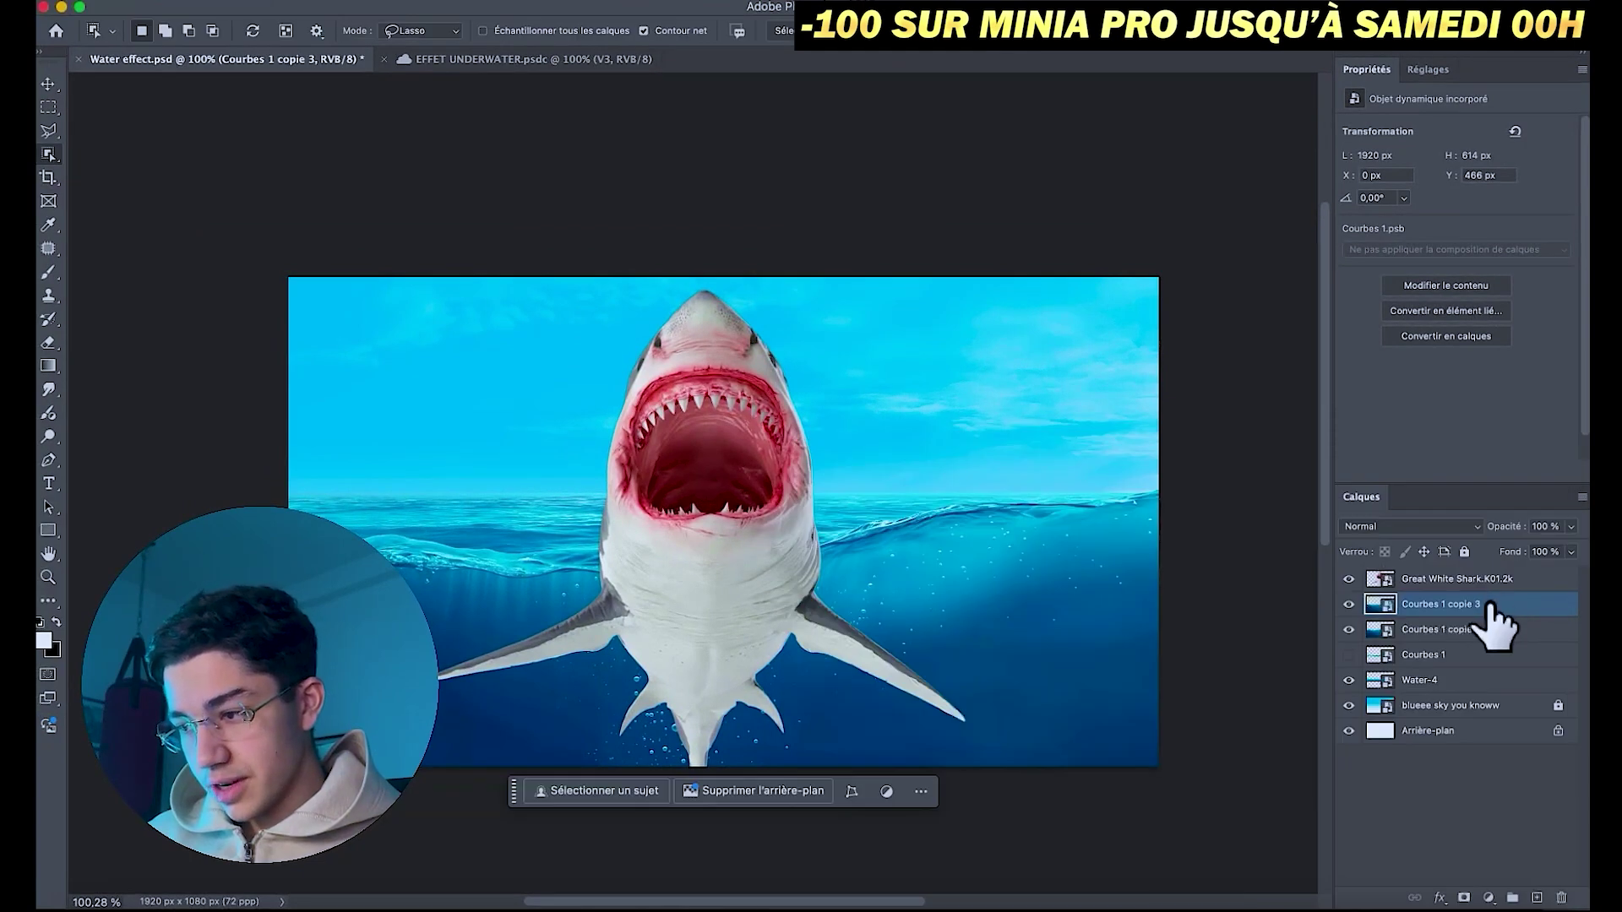
drag(1490, 605, 1484, 573)
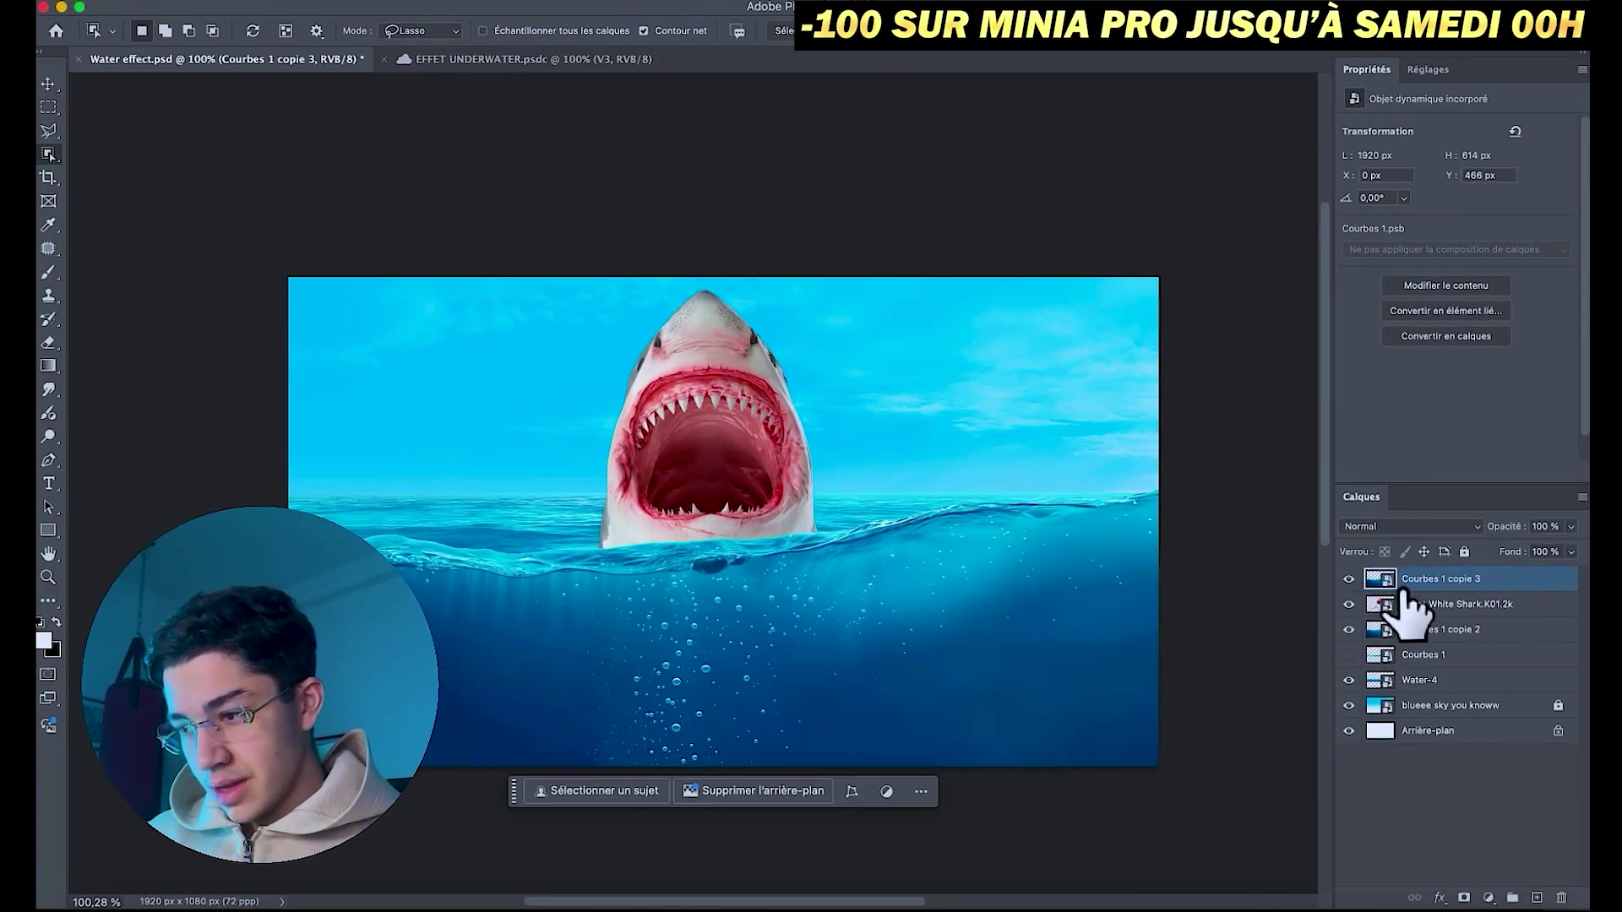
- Inside Courbes 13.psb, mask Courbes 1 and underwater to a lassoed wave strip
double_click(1379, 579)
click(1475, 599)
drag(1118, 342, 660, 378)
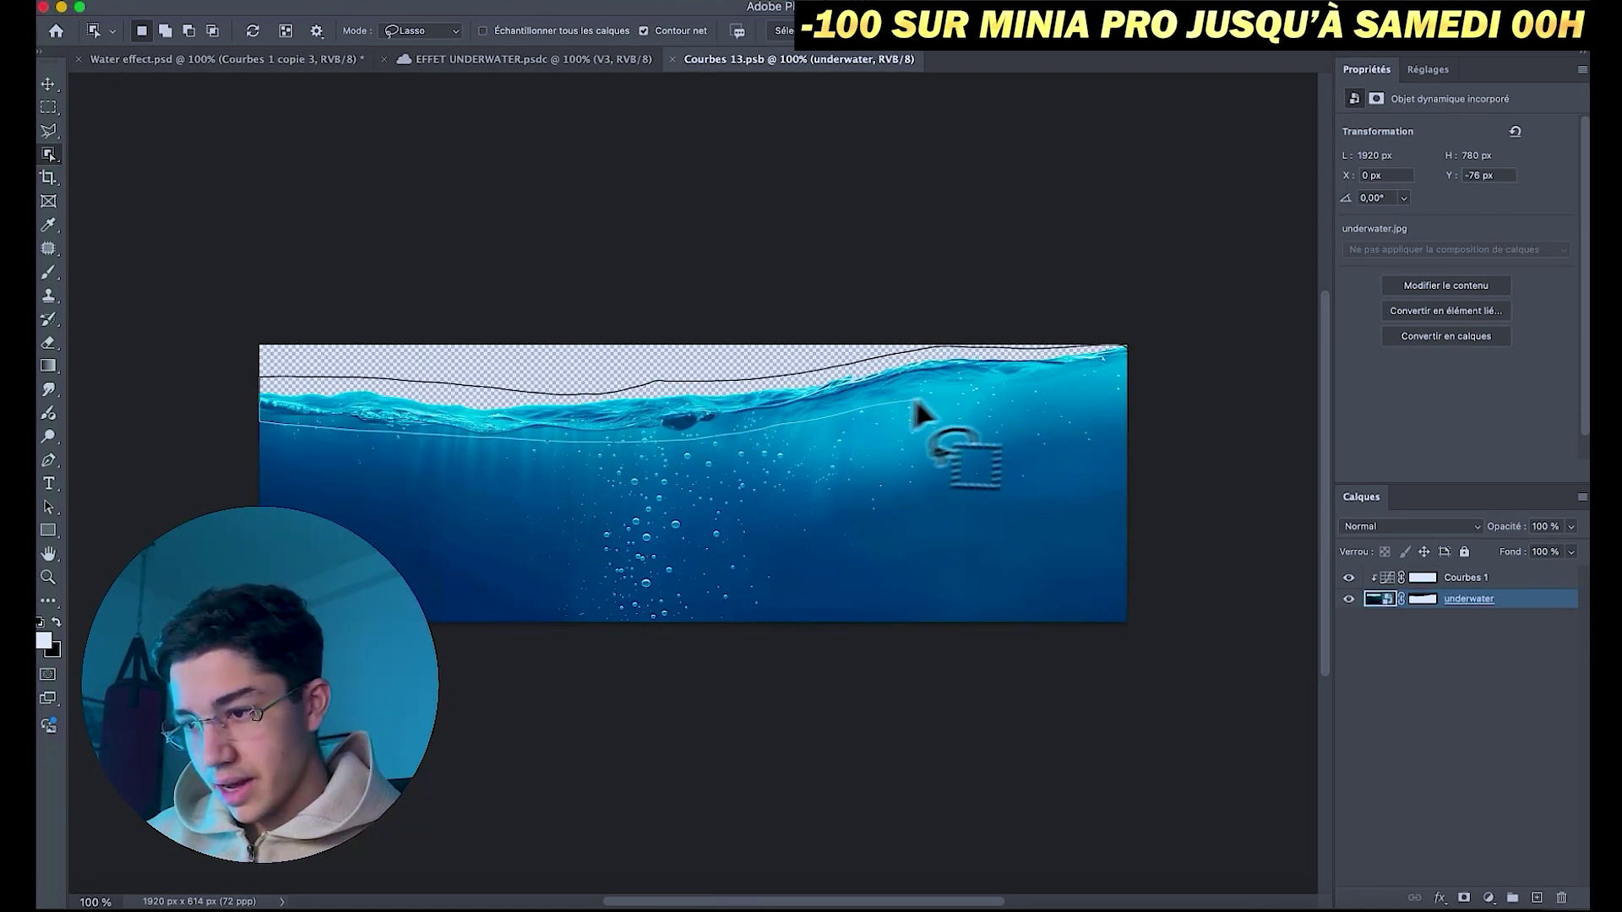
drag(1118, 361, 1154, 332)
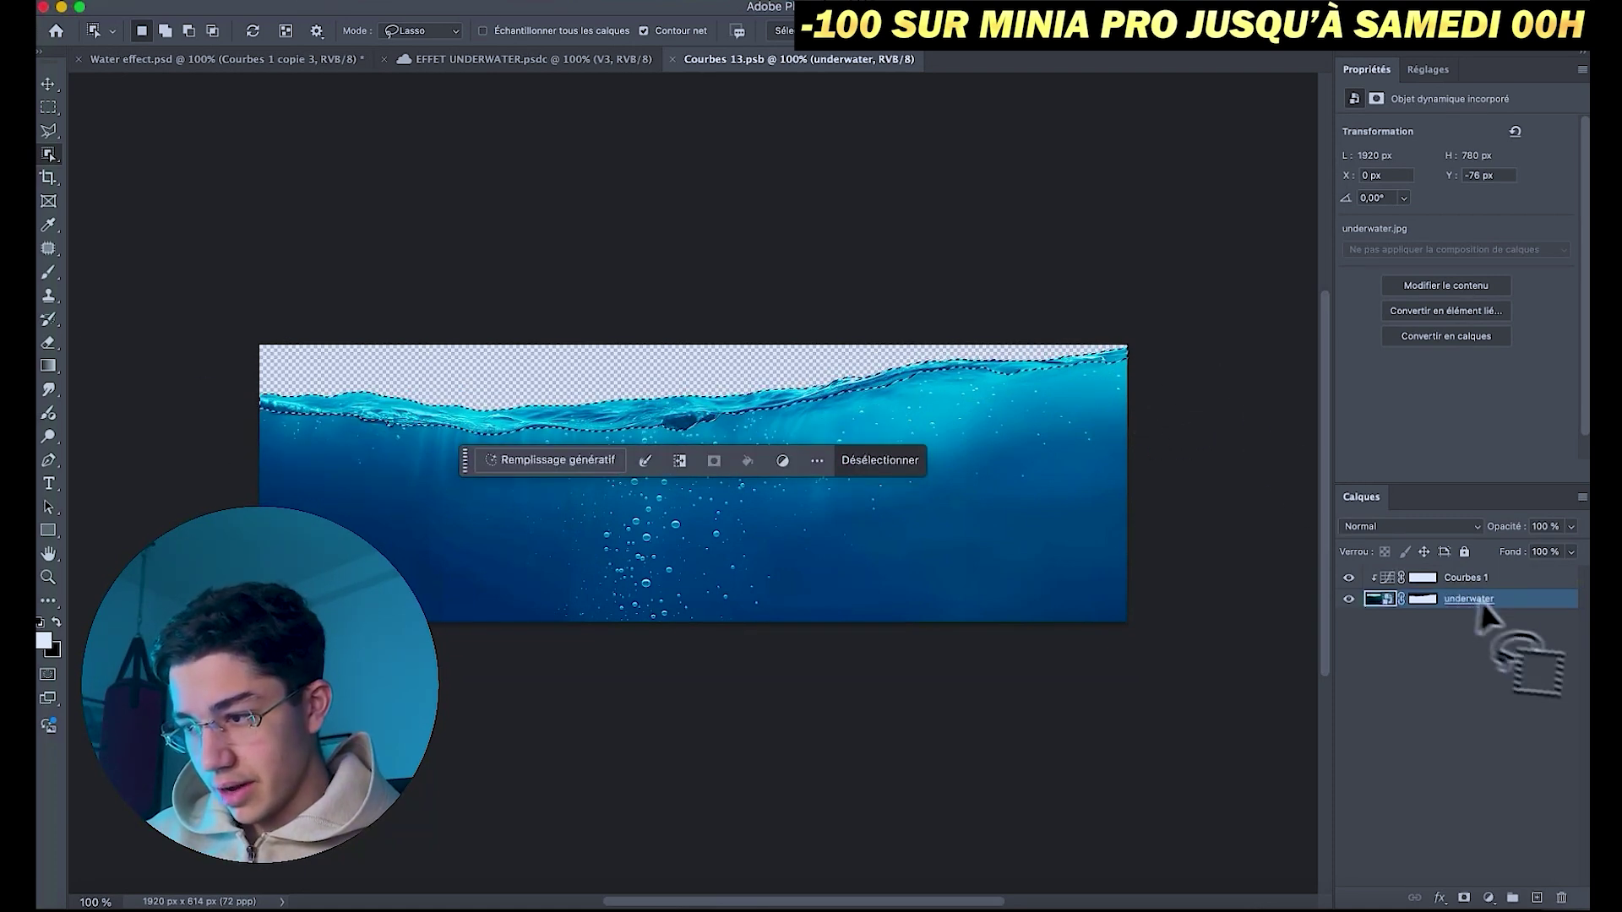
shift+click(1510, 587)
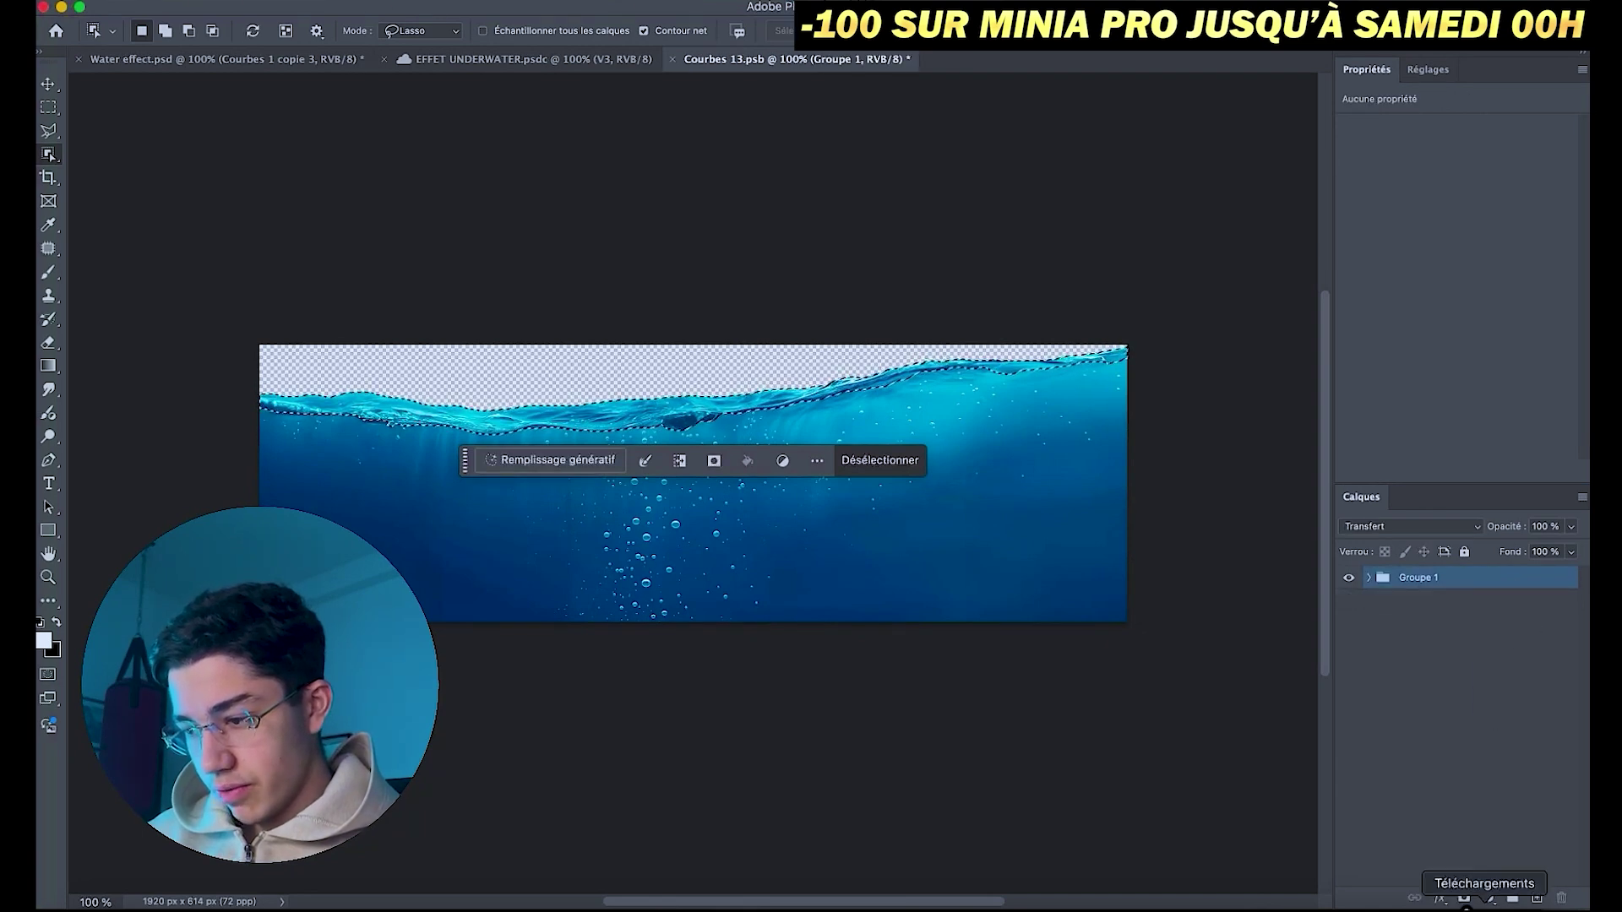
click(1465, 898)
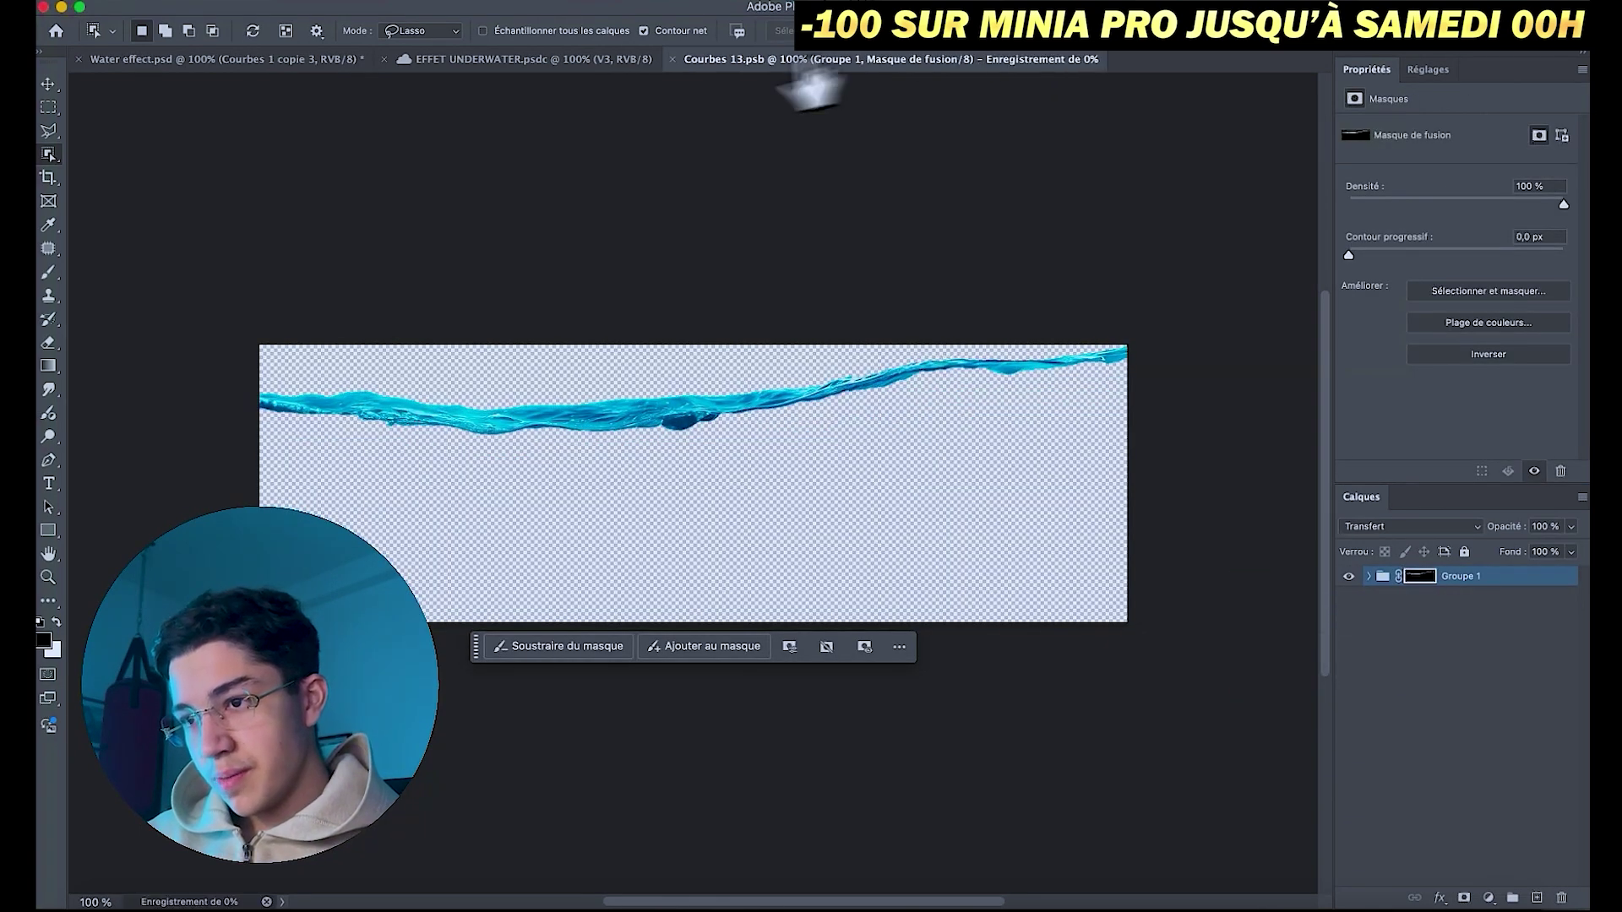
click(672, 60)
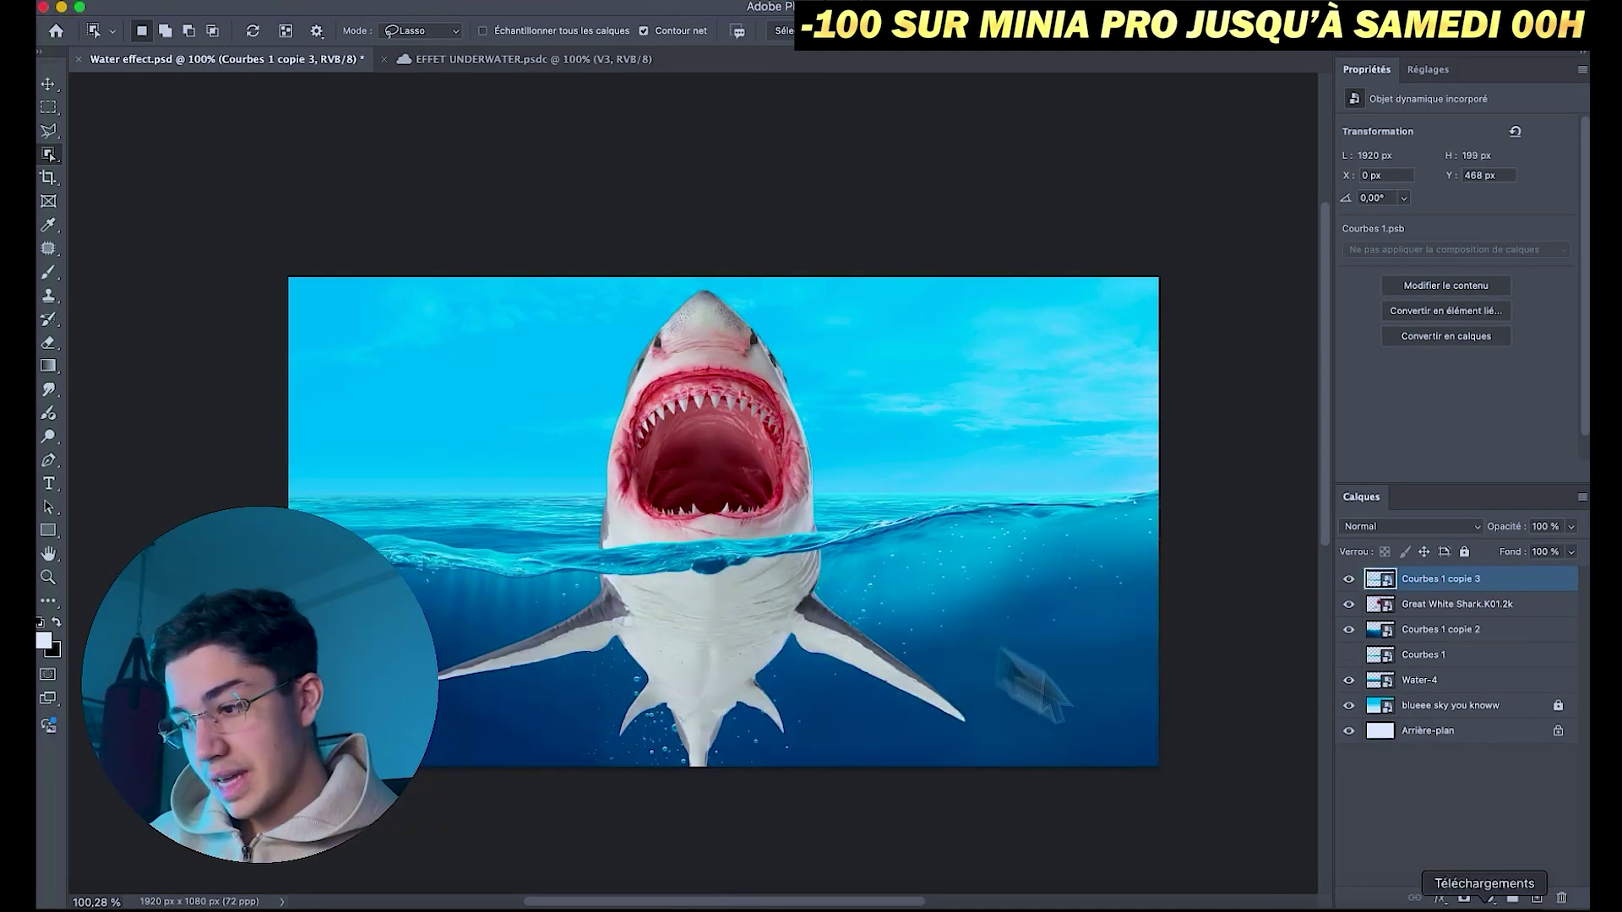
- Mask Courbes 1 copie 3 and paint out the stray wave streaks across the shark's chest
click(1466, 898)
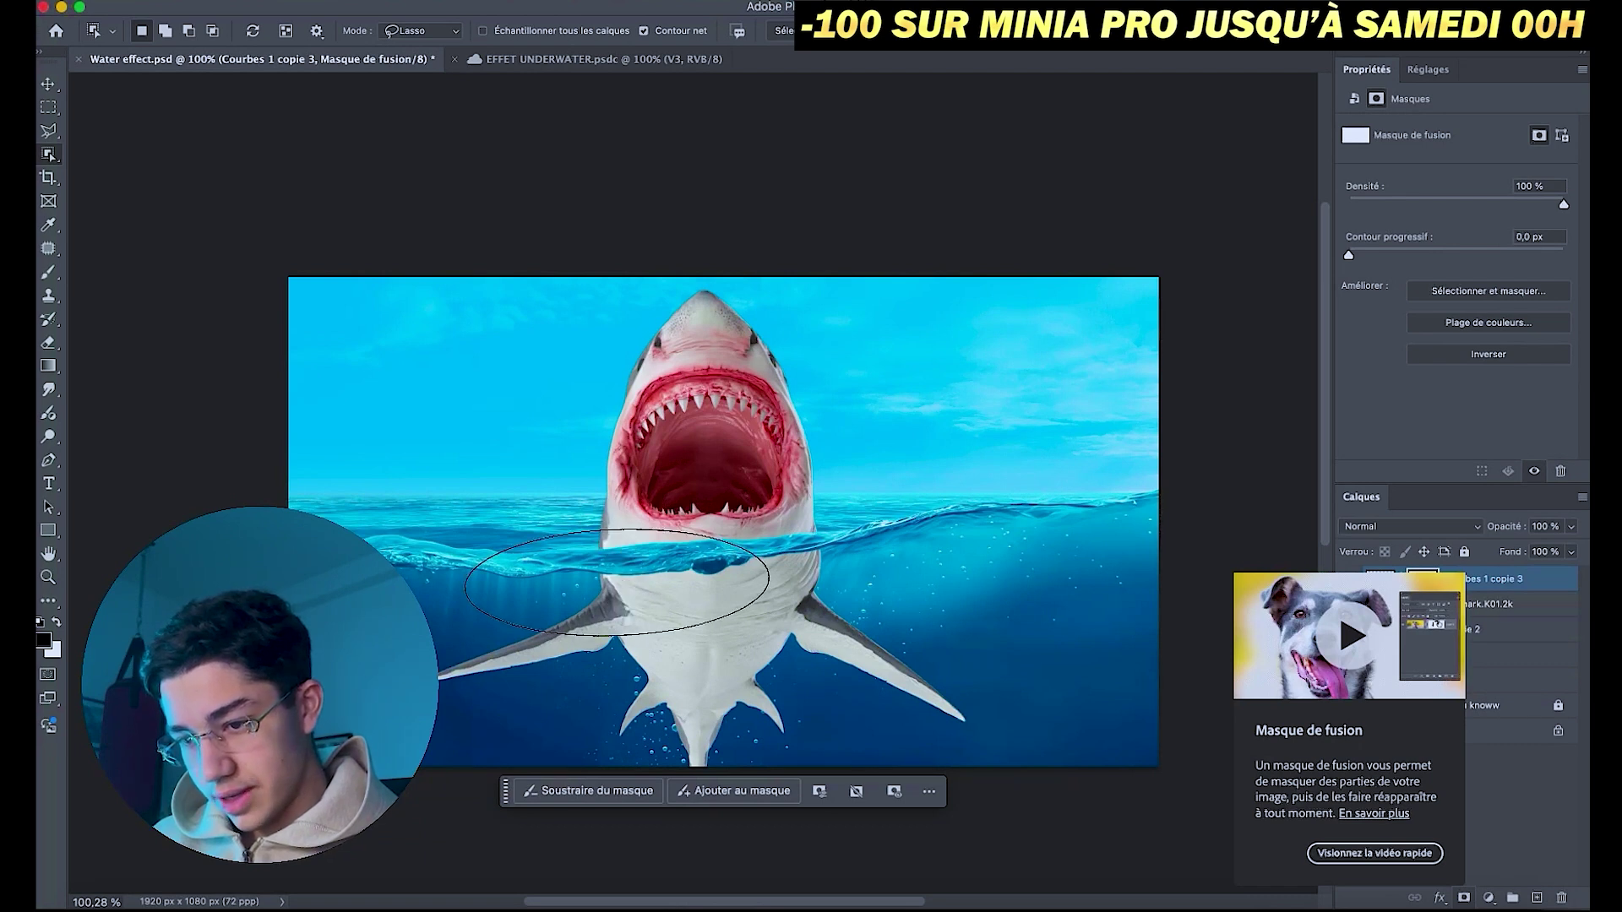
drag(626, 583, 632, 605)
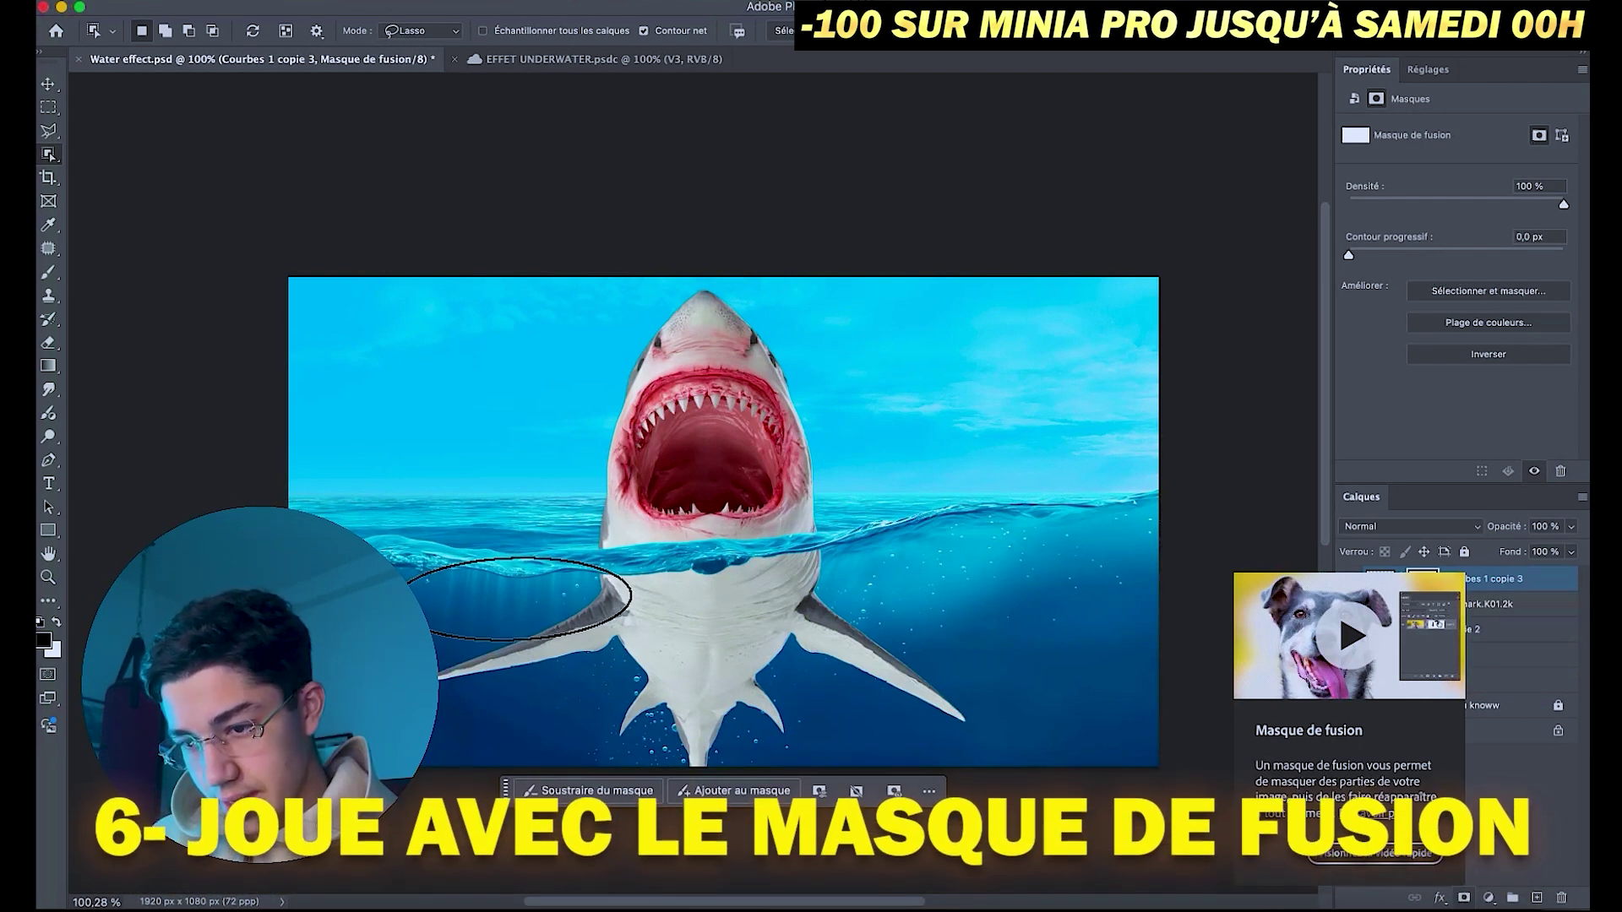
key(ctrl+d)
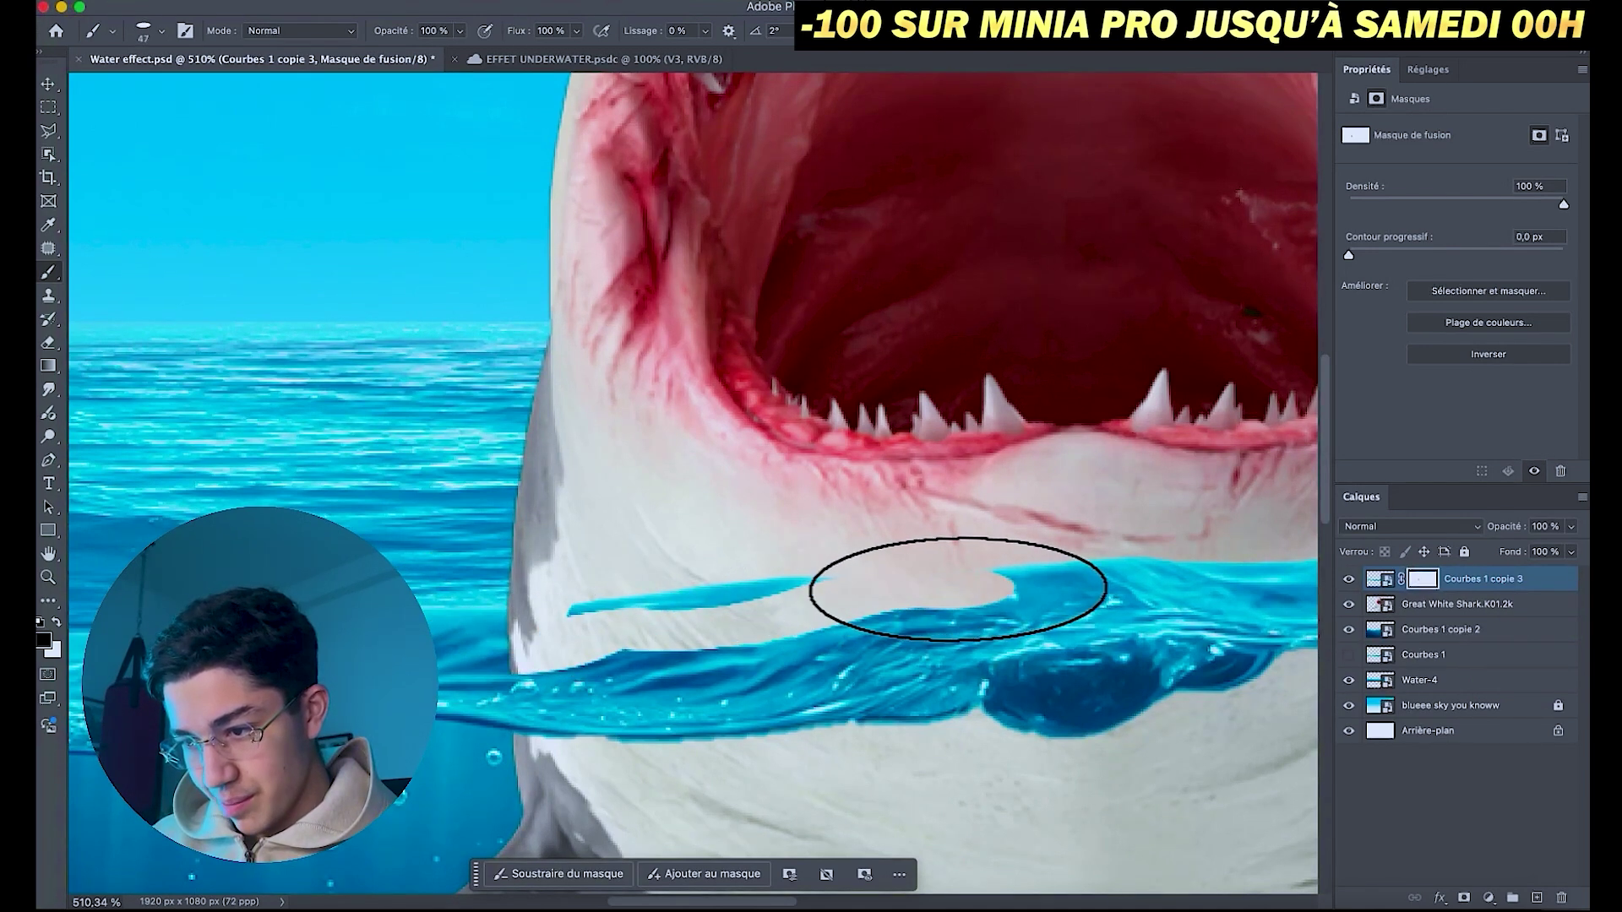
drag(1081, 560, 740, 590)
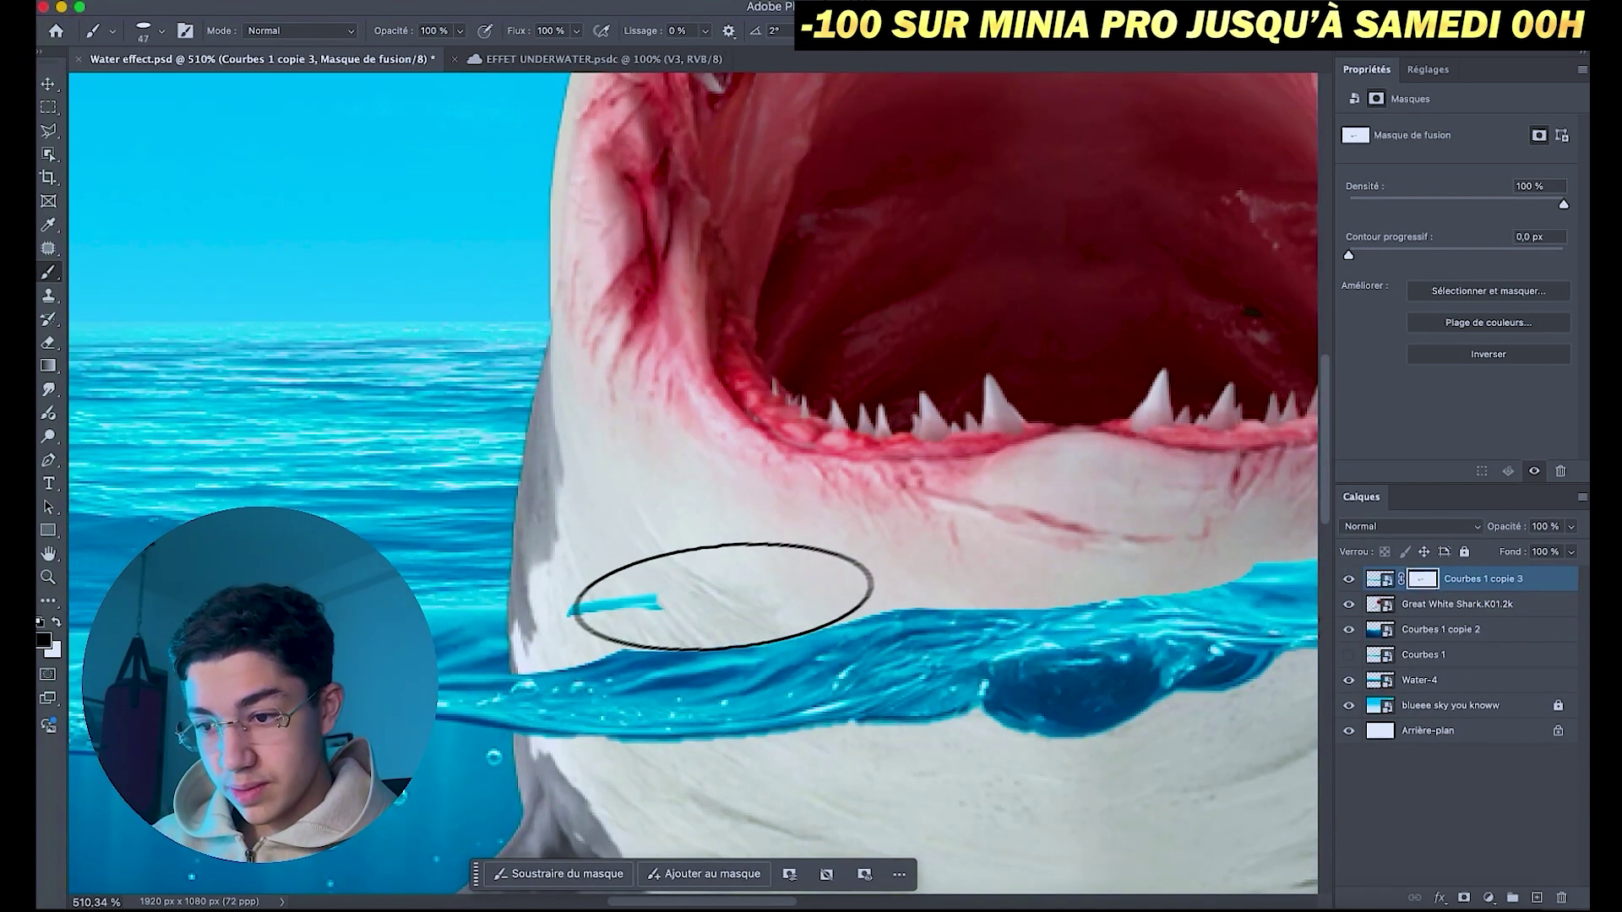
scroll(563, 601, down, 5)
scroll(964, 579, up, 5)
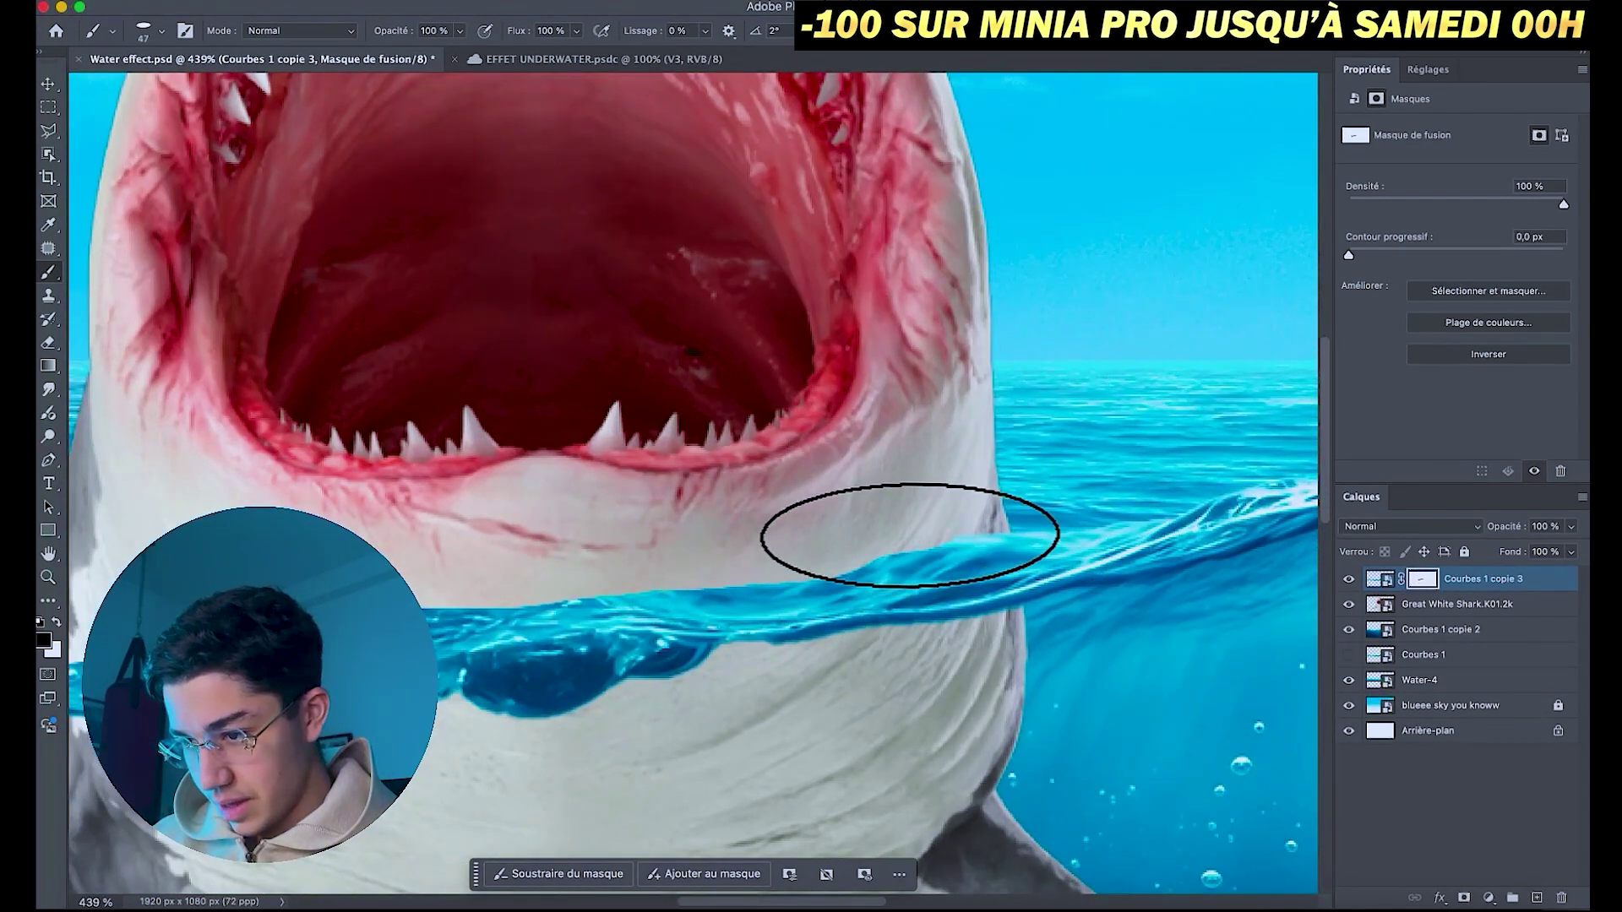
scroll(1024, 531, down, 5)
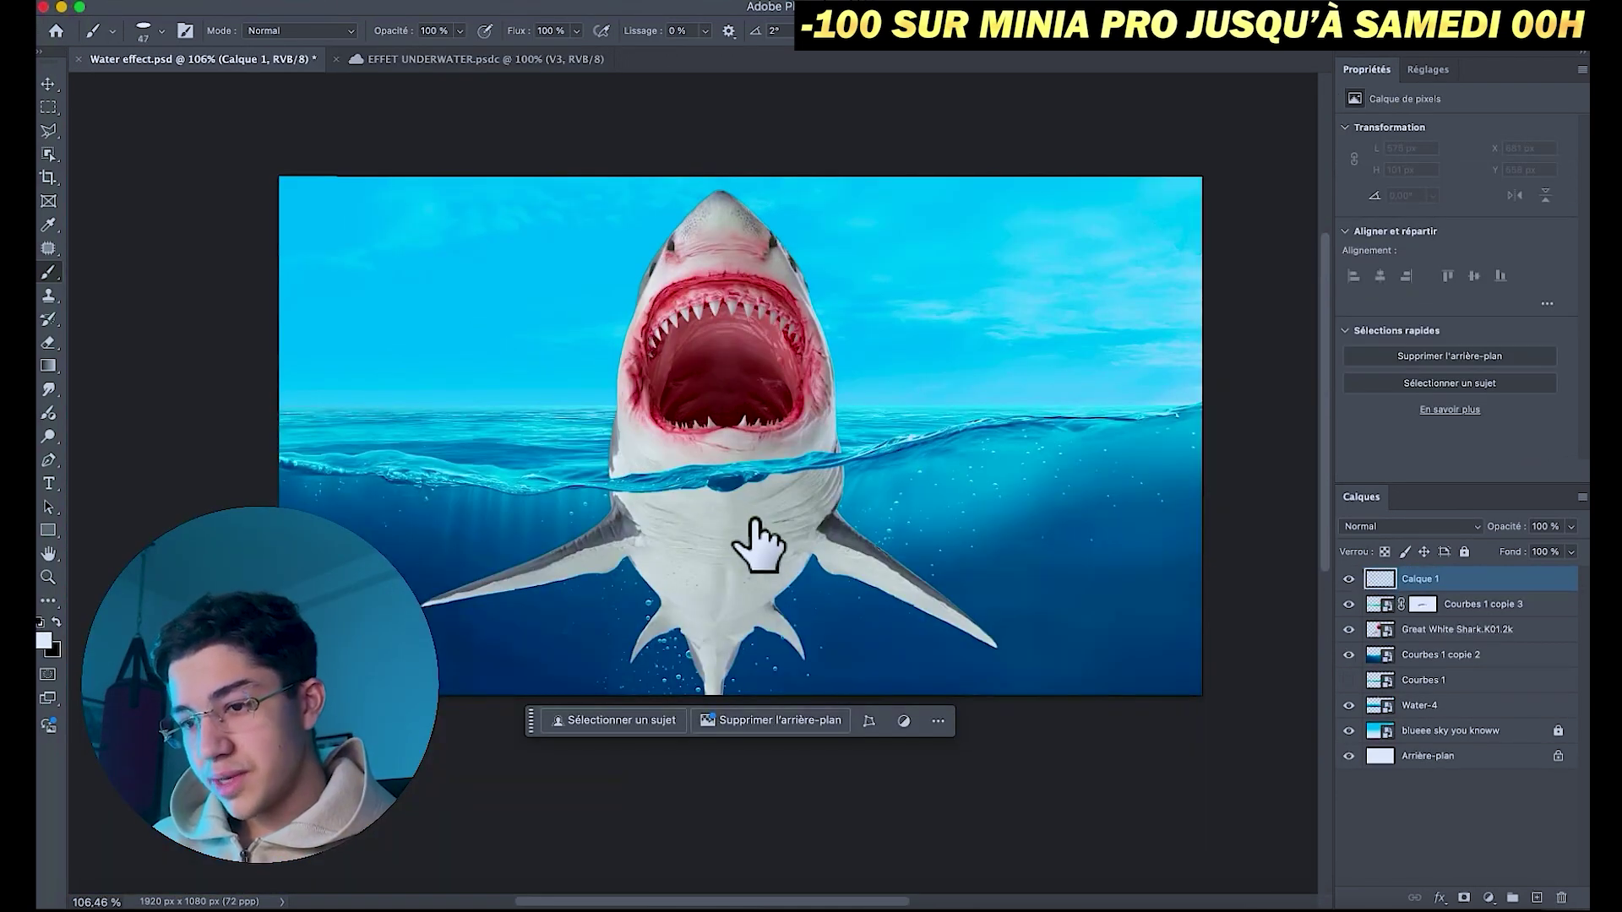
- Choose a brush preset for painting along the waterline left of the shark
scroll(384, 482, up, 5)
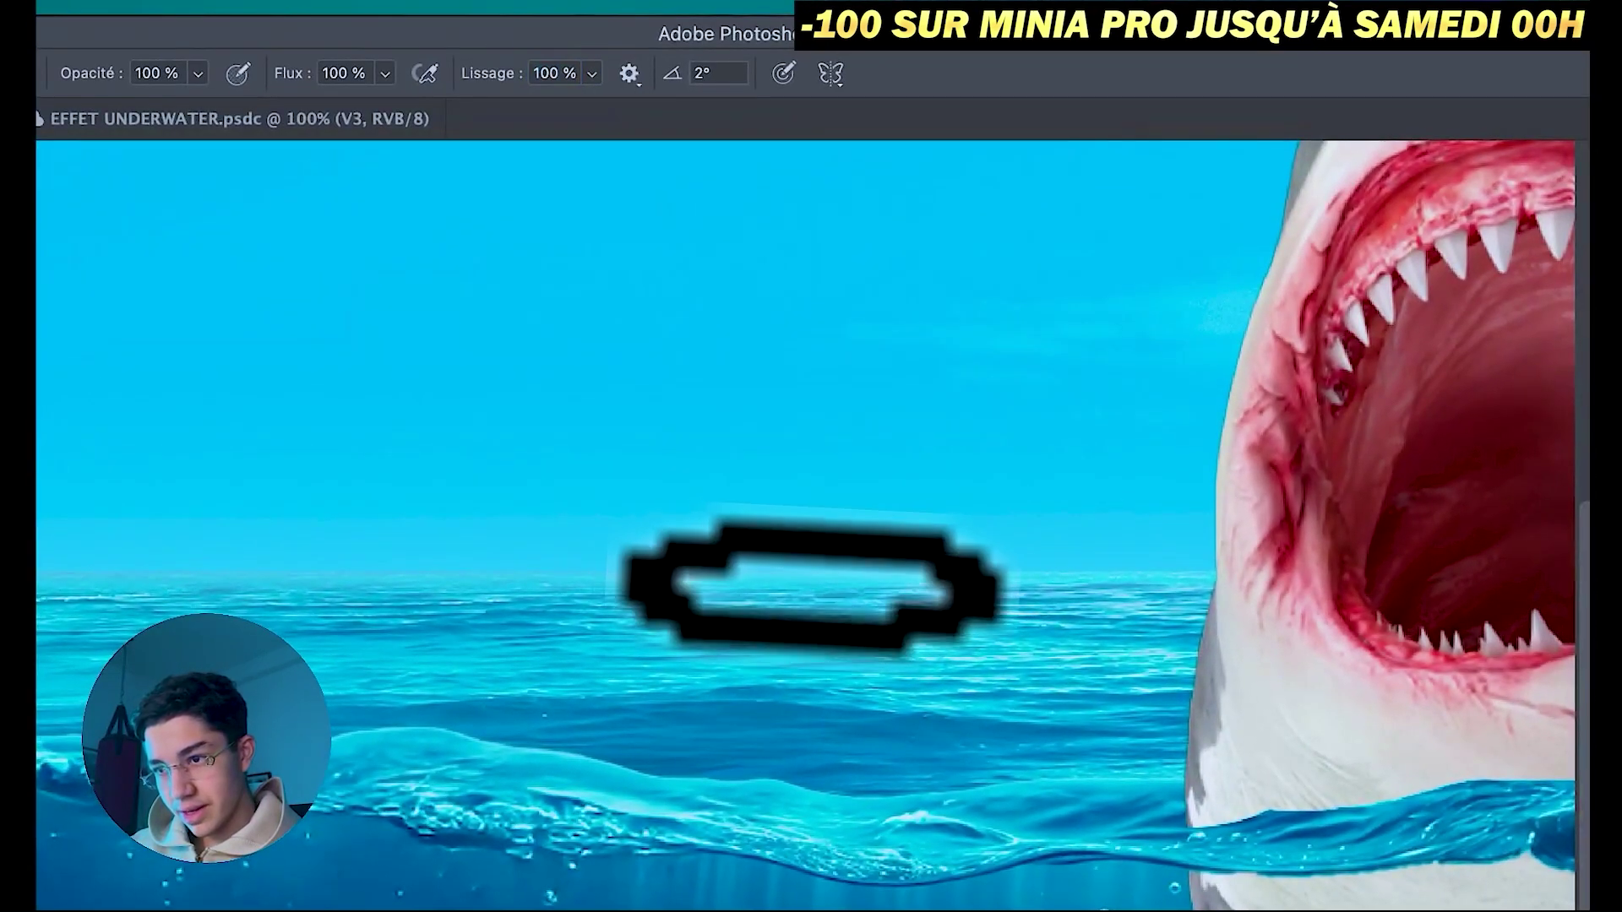
right_click(814, 579)
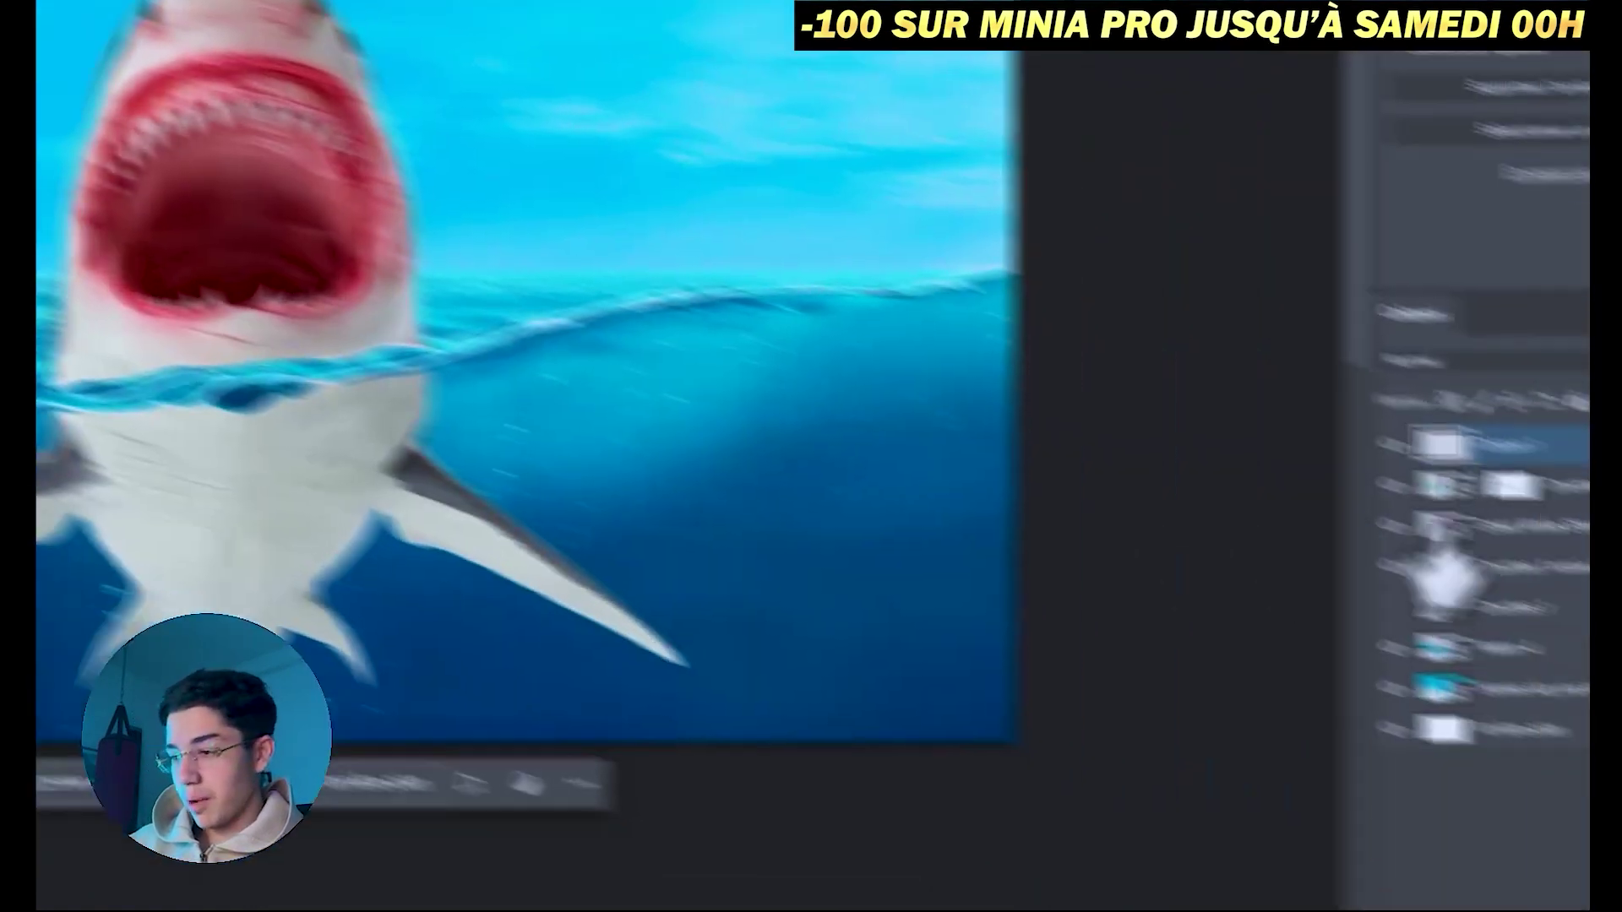
- Make Calque 1 a smart object with a 2.8-pixel Gaussian Blur at 82% opacity
right_click(1430, 416)
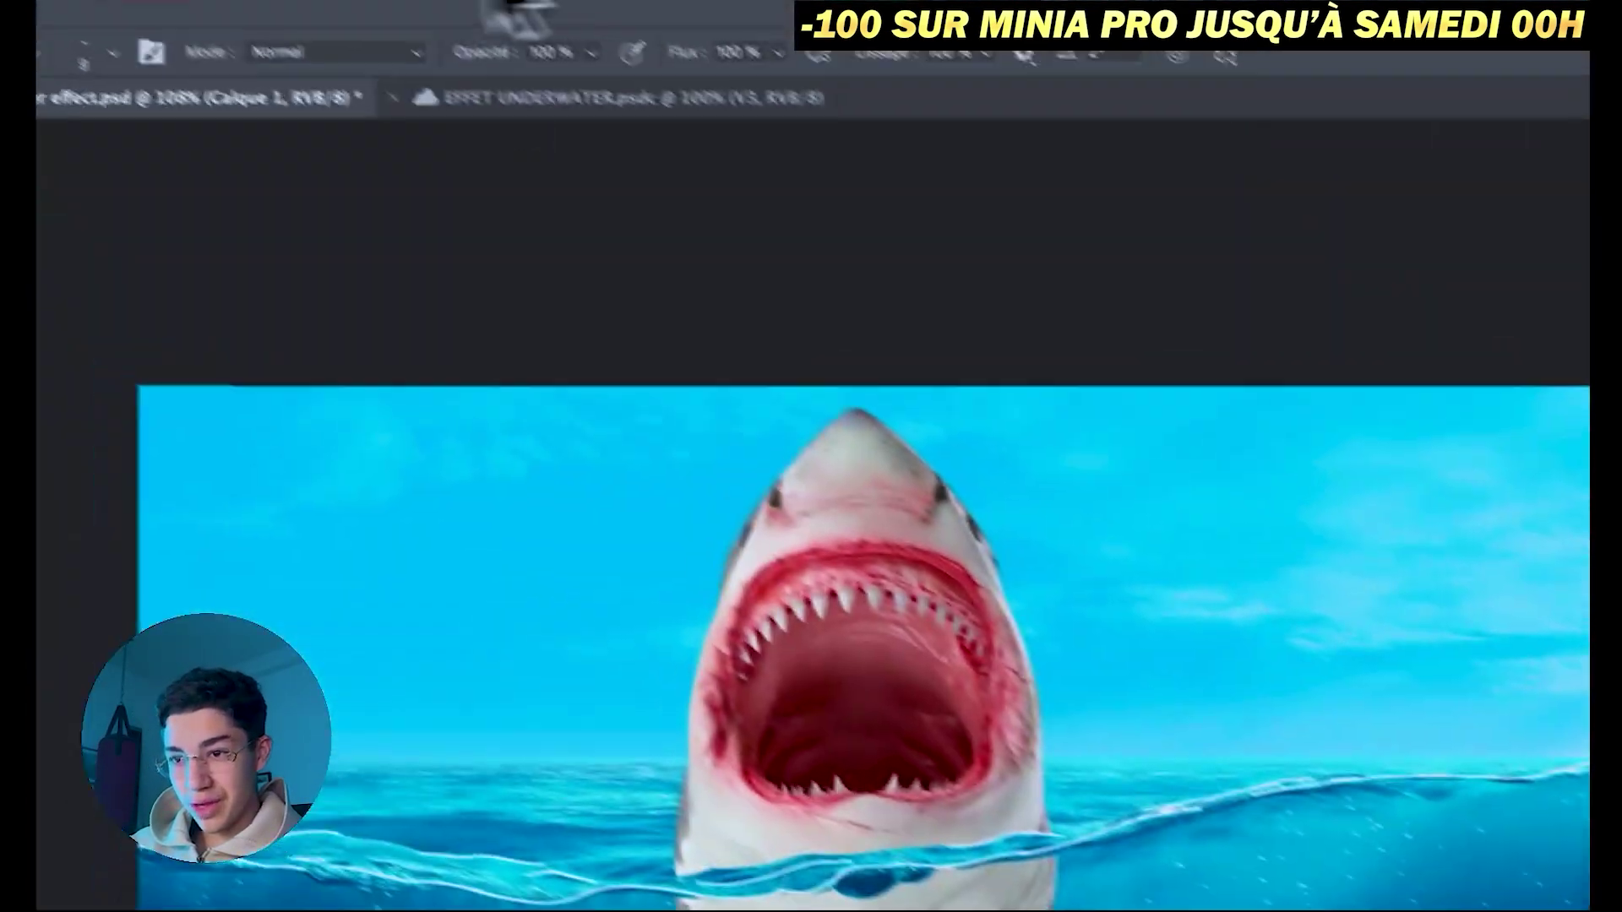
click(706, 15)
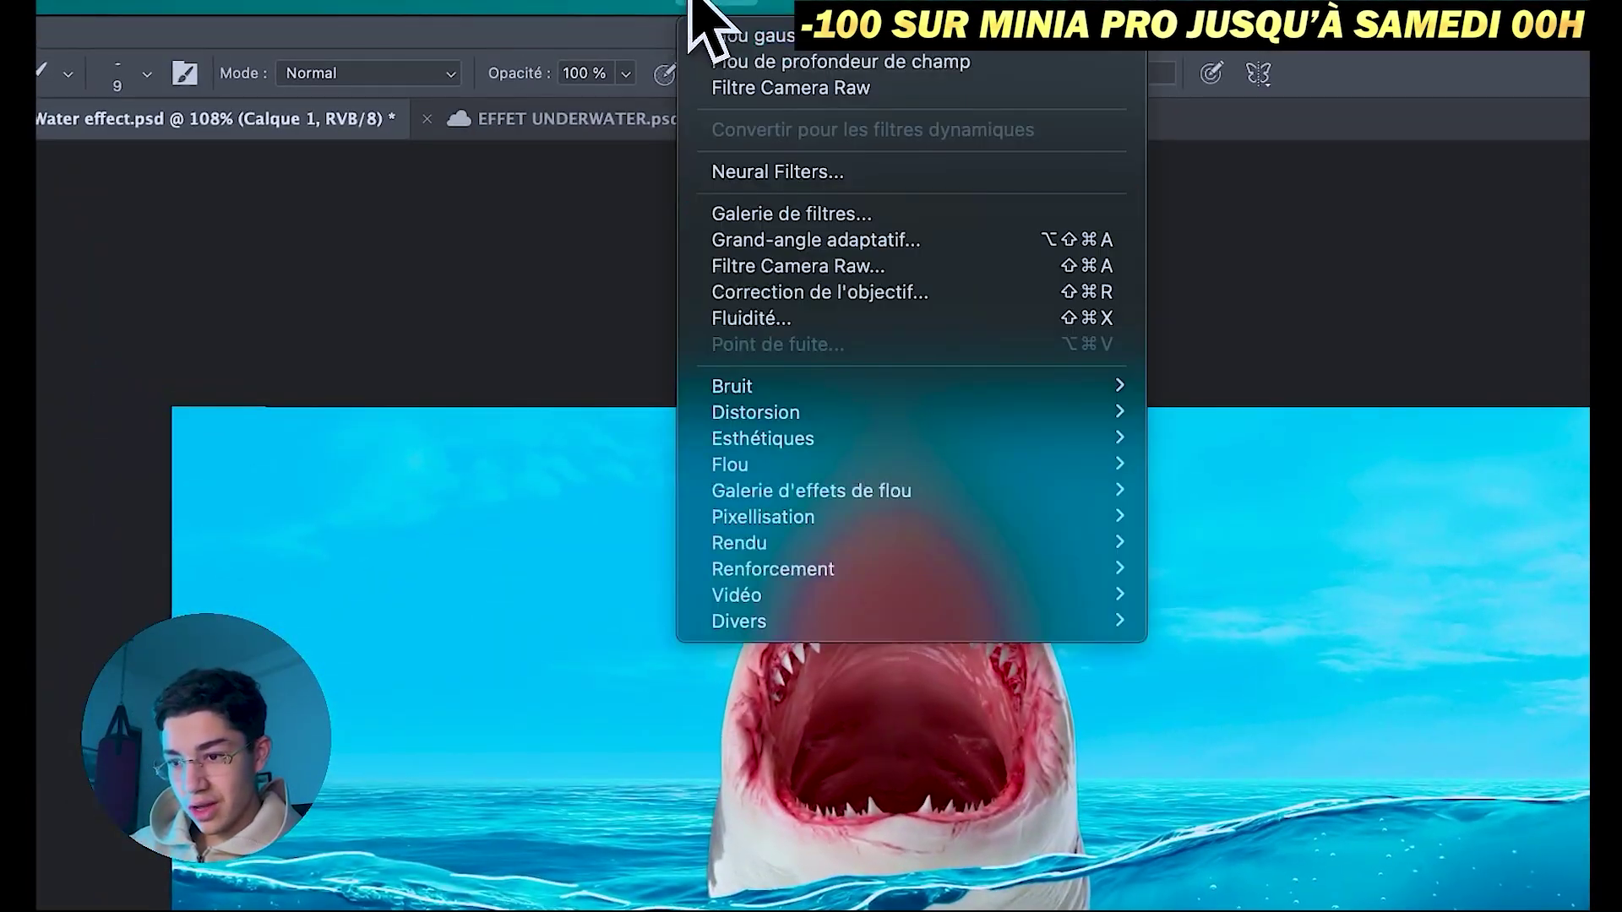
mouse_move(316, 310)
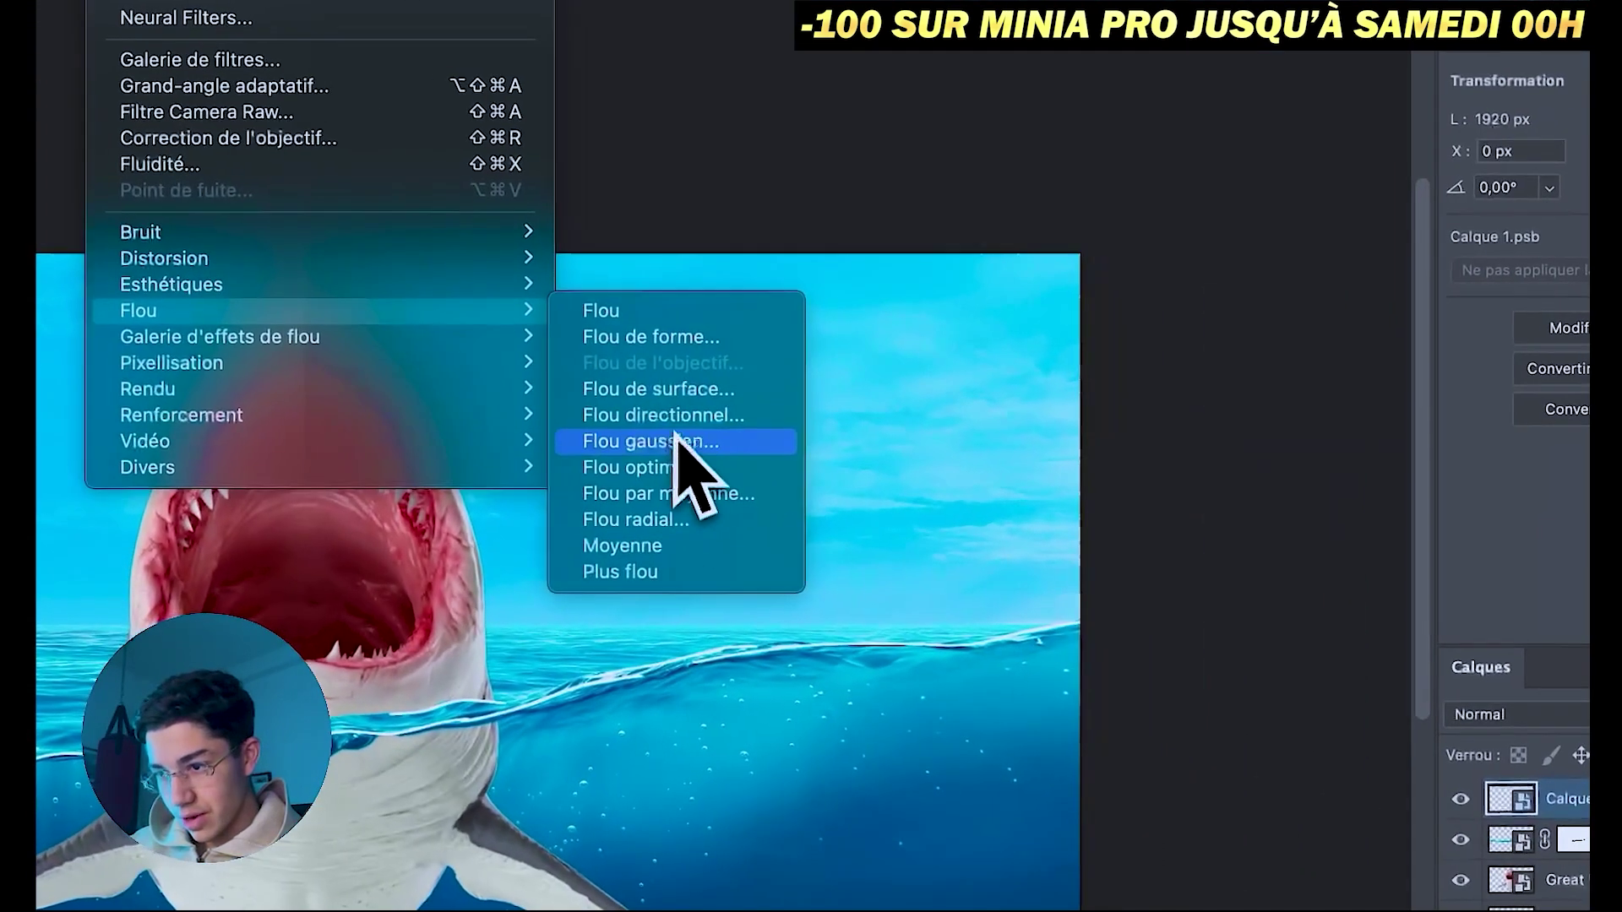
click(678, 446)
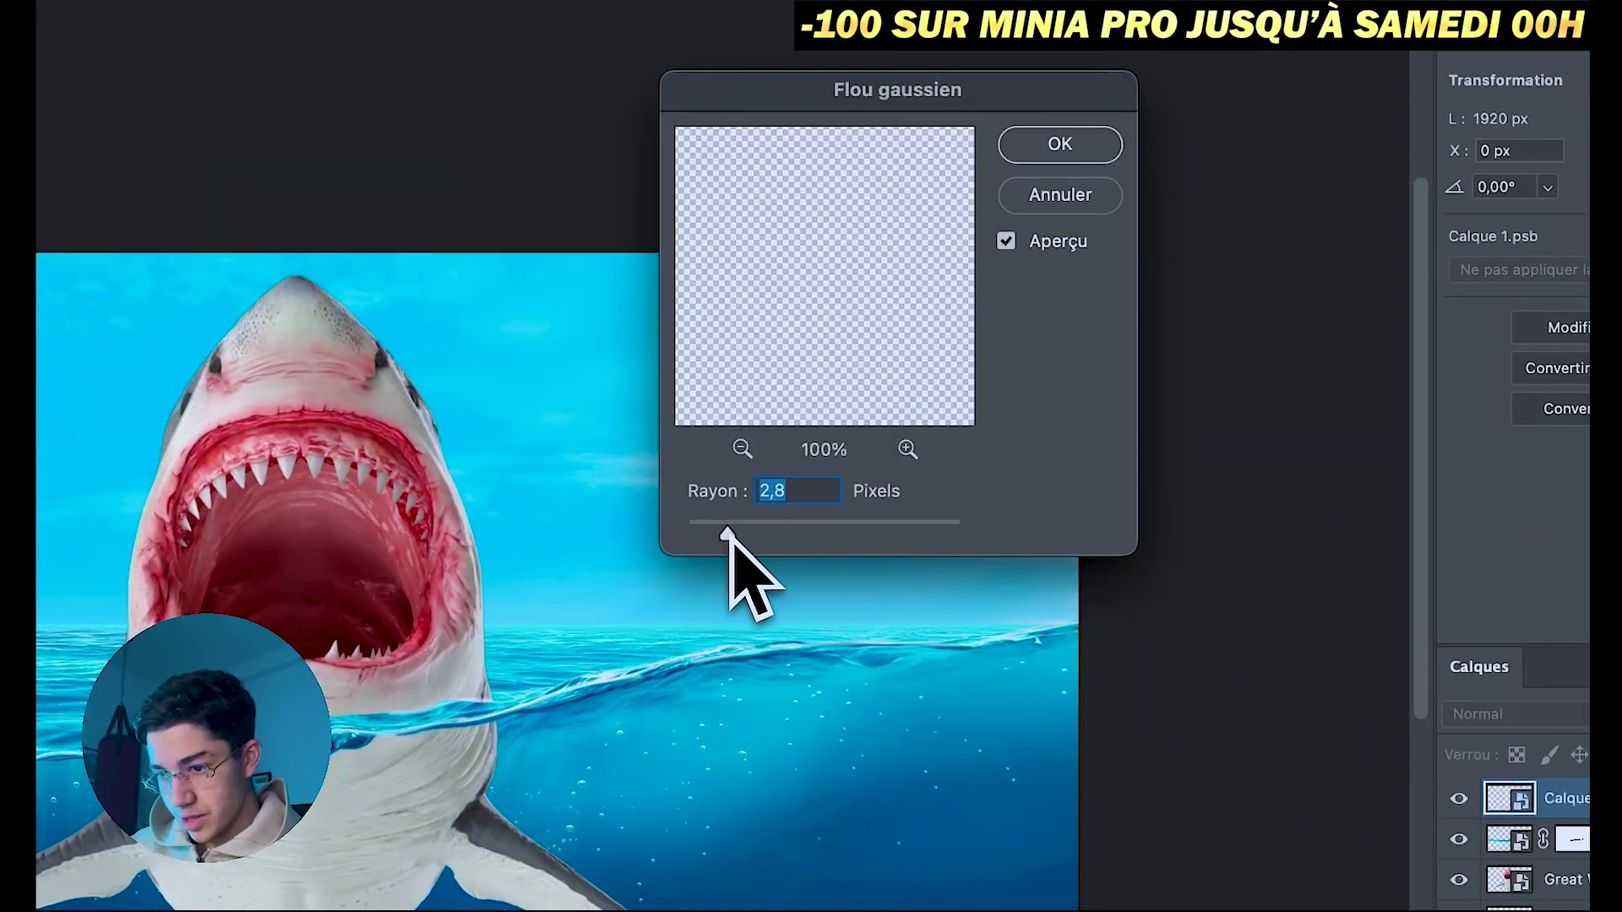
click(1061, 144)
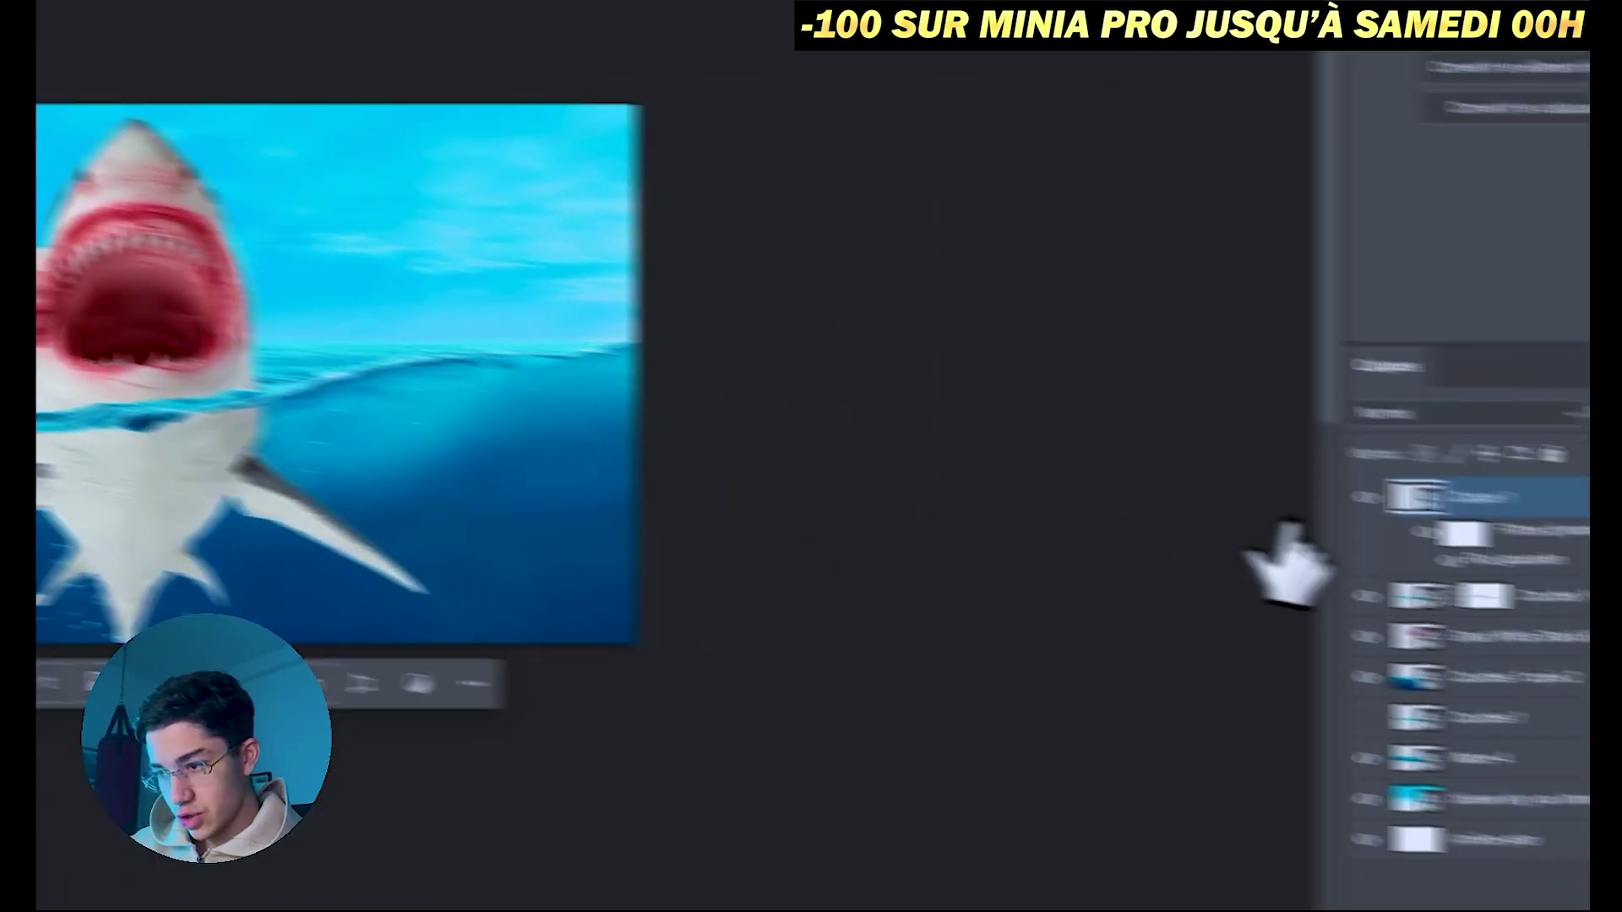
scroll(485, 455, up, 3)
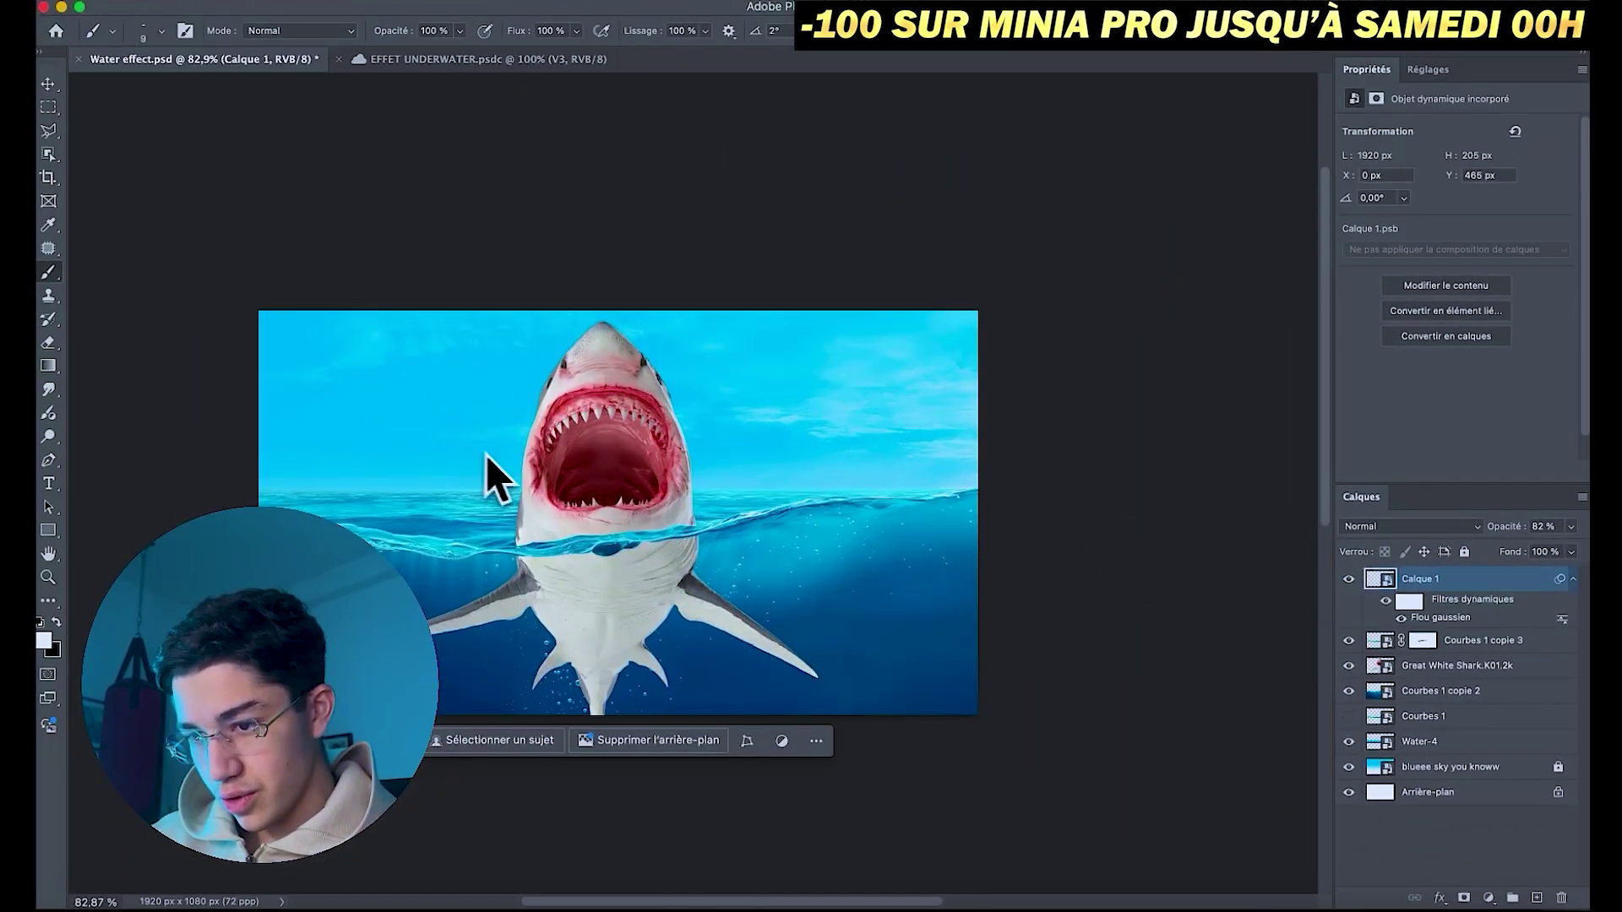
- Outline the shark's submerged half with the Polygonal Lasso and add Curves adjustment Courbes 2 to it
scroll(575, 479, up, 3)
scroll(555, 490, up, 2)
ctrl+click(747, 504)
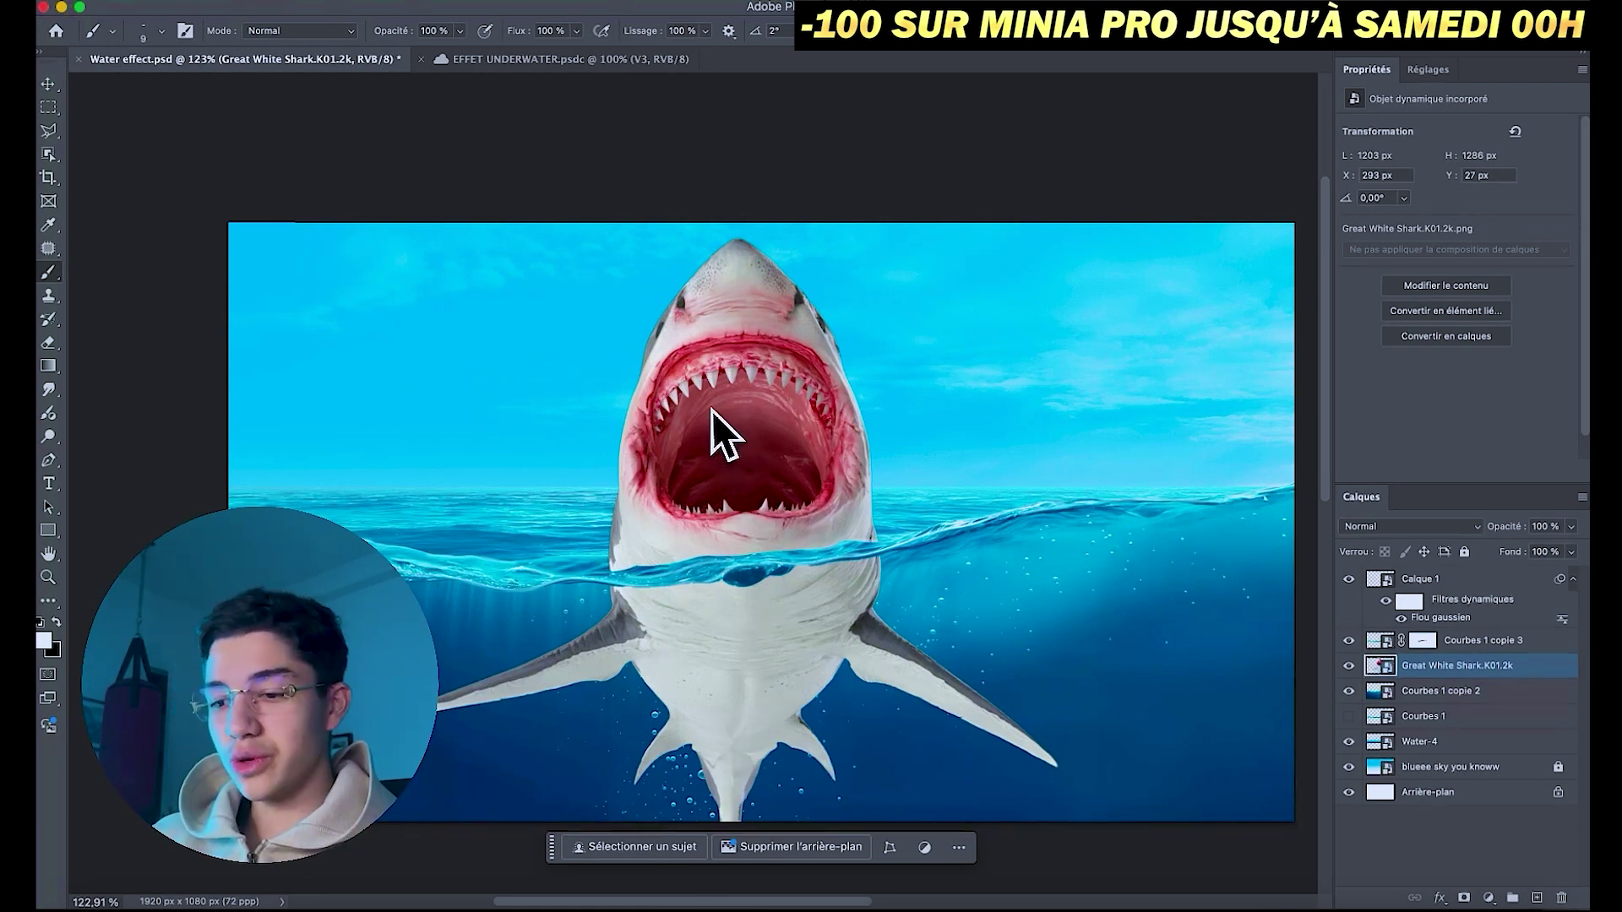
key(l)
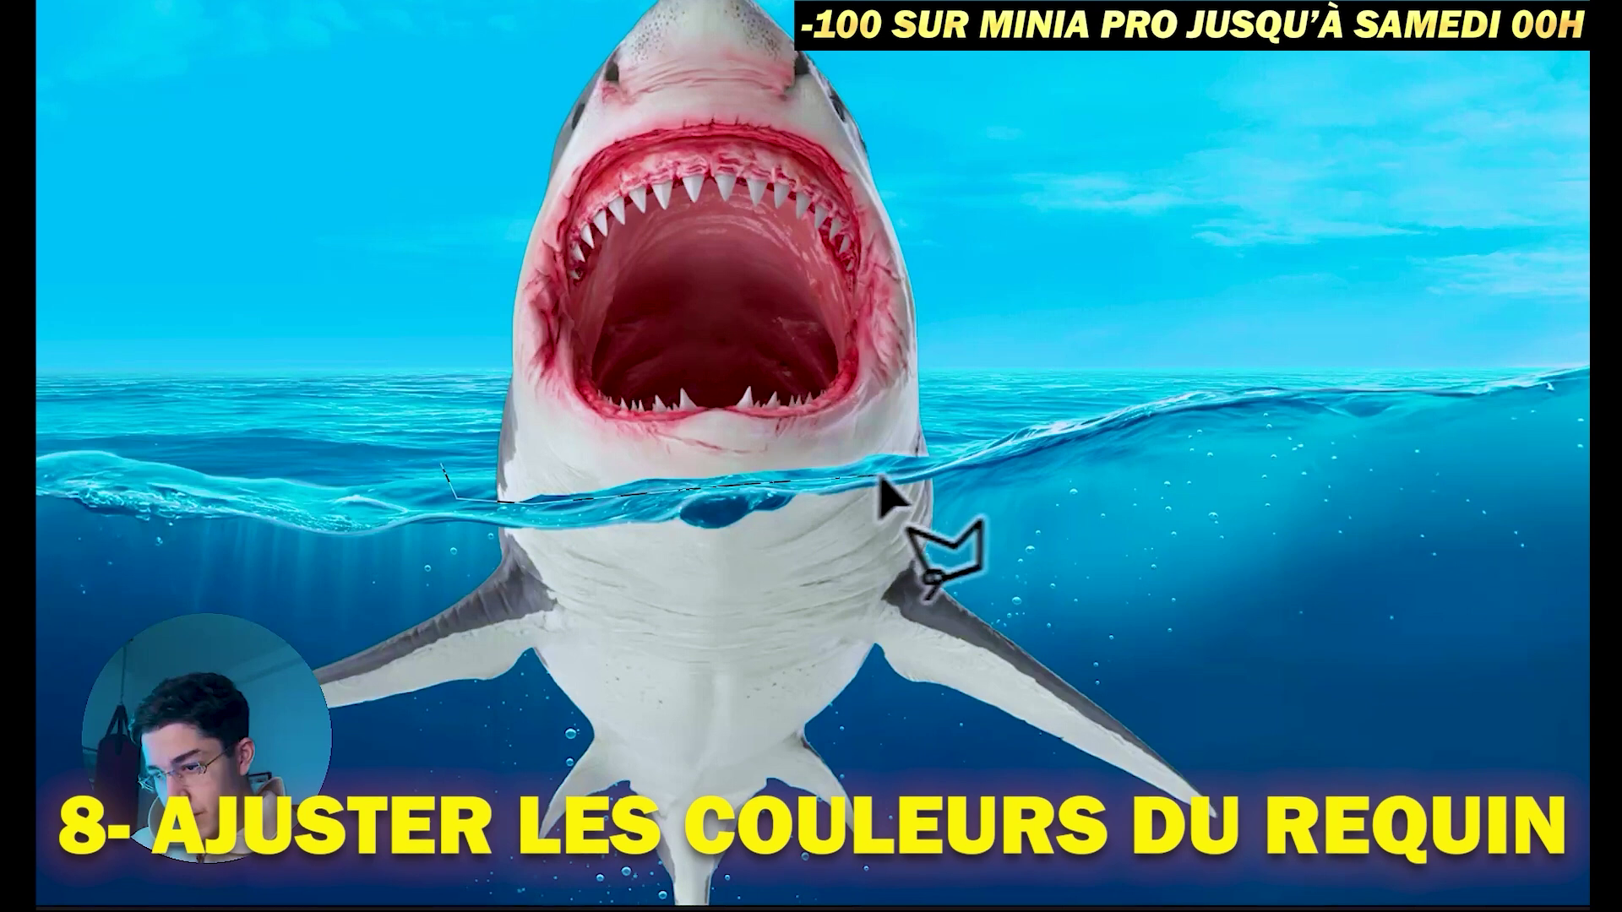
click(1284, 655)
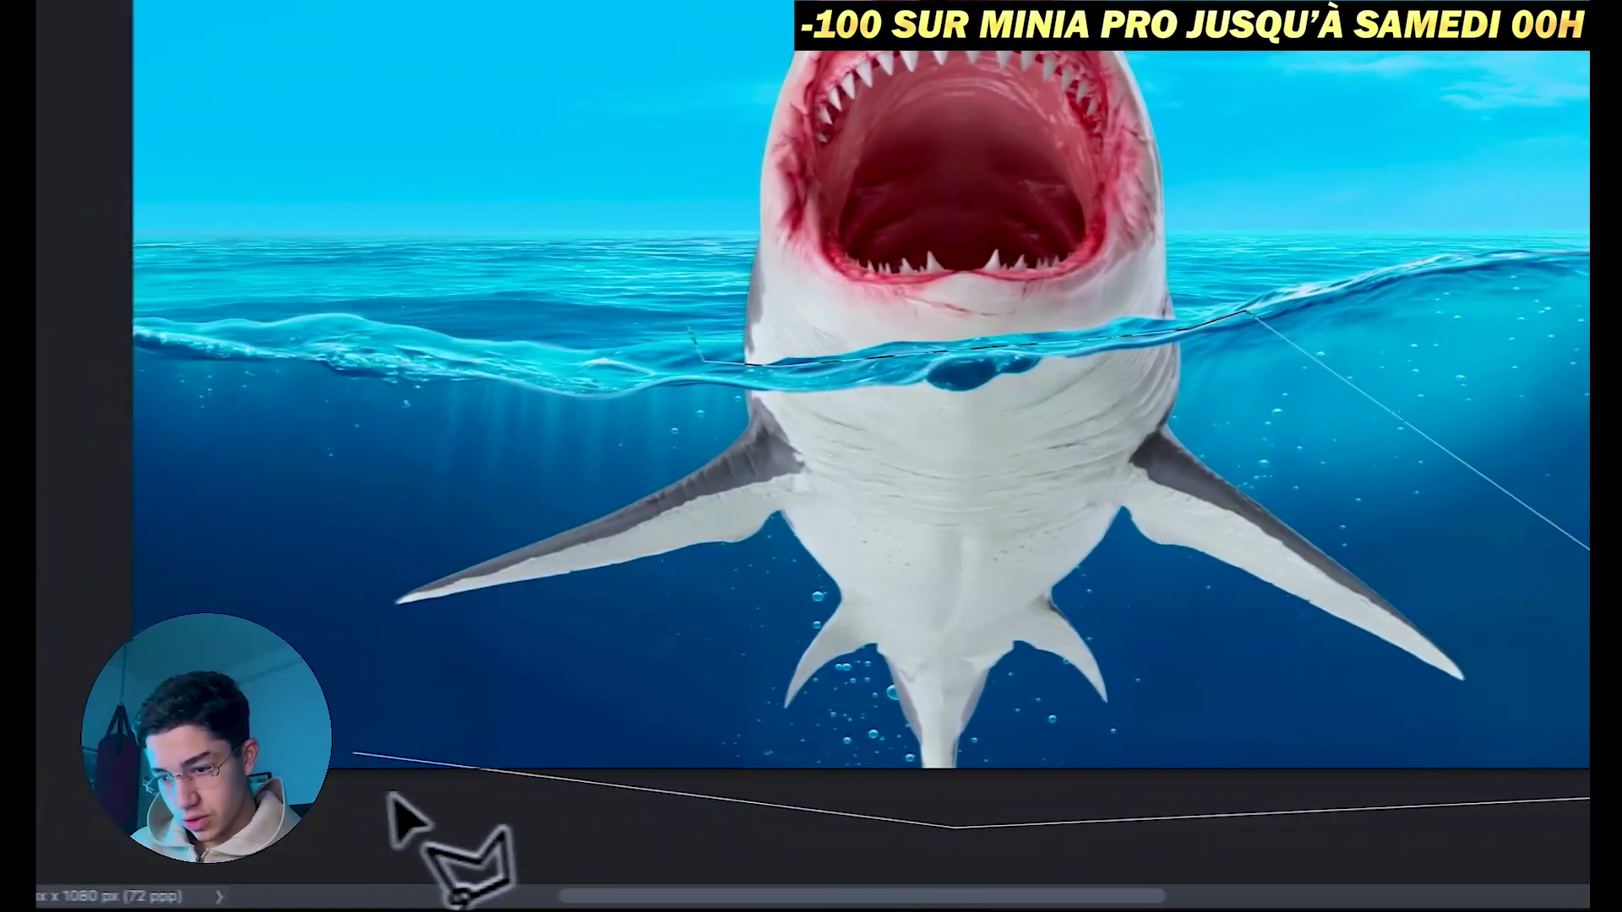
click(422, 557)
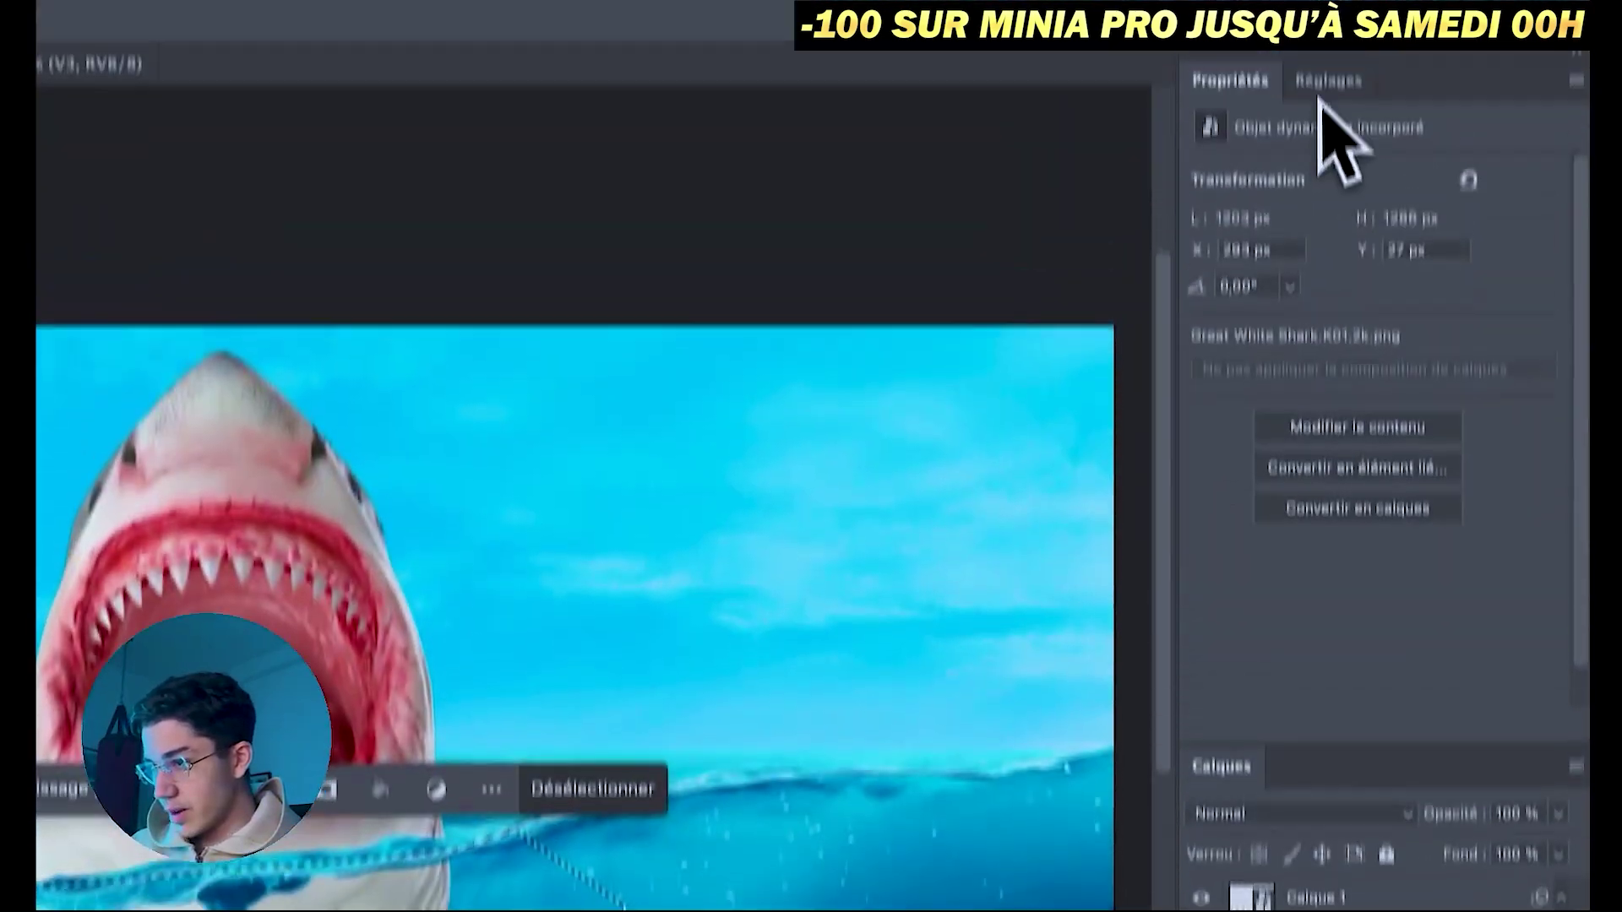
click(1328, 135)
click(1281, 342)
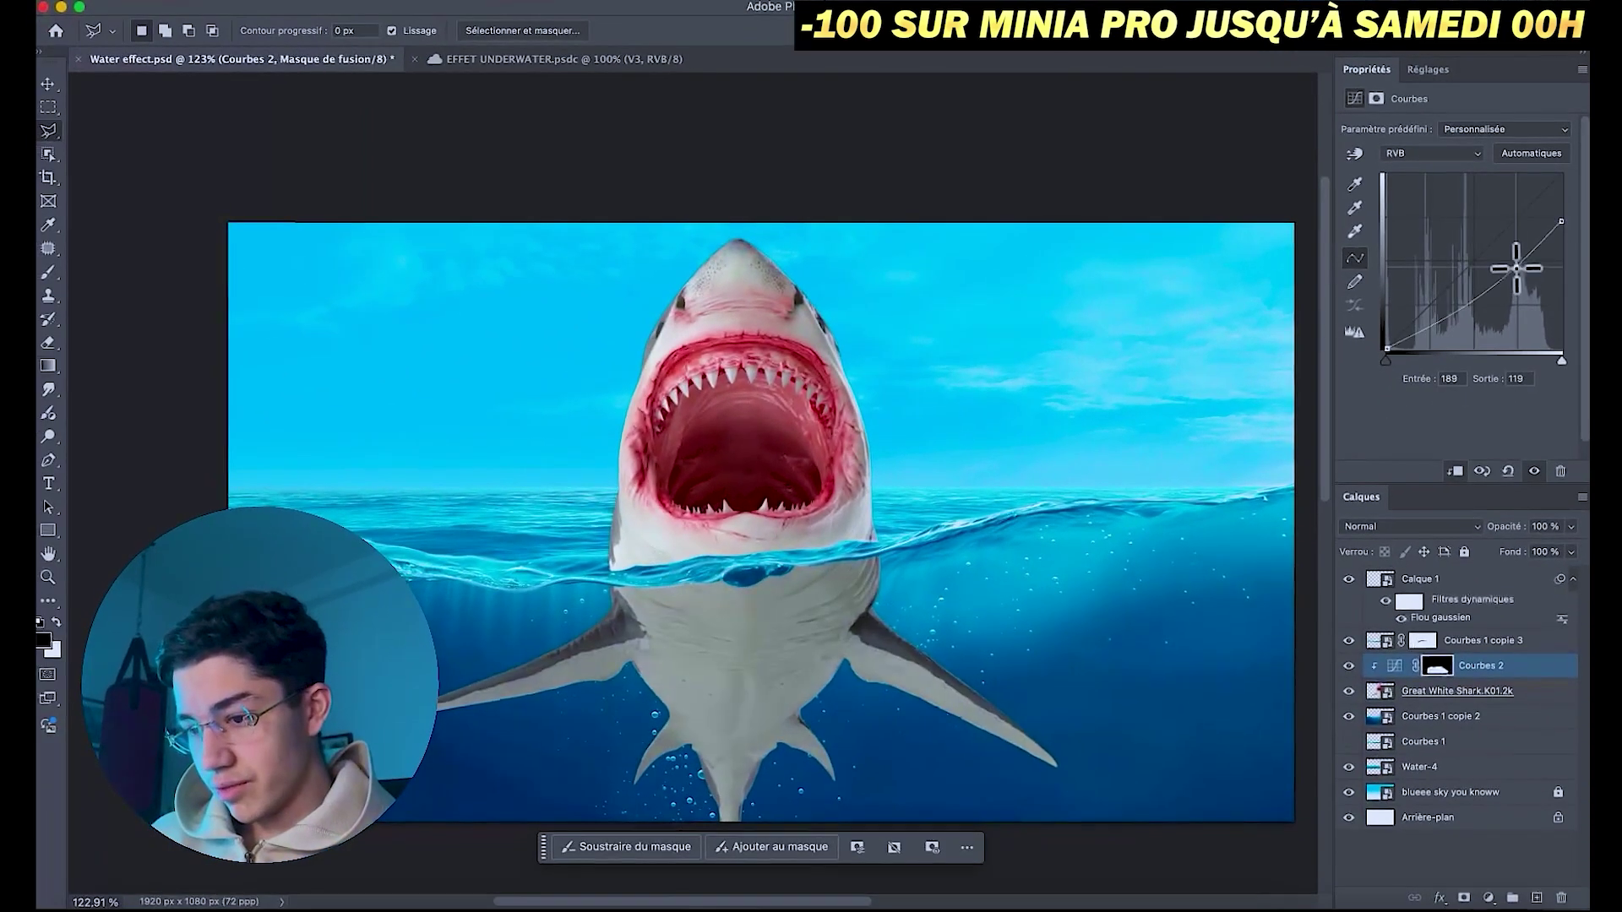
- In Curves, lower the RGB midpoint, cut Red and raise Blue to tint the shark blue
drag(1517, 255, 1518, 280)
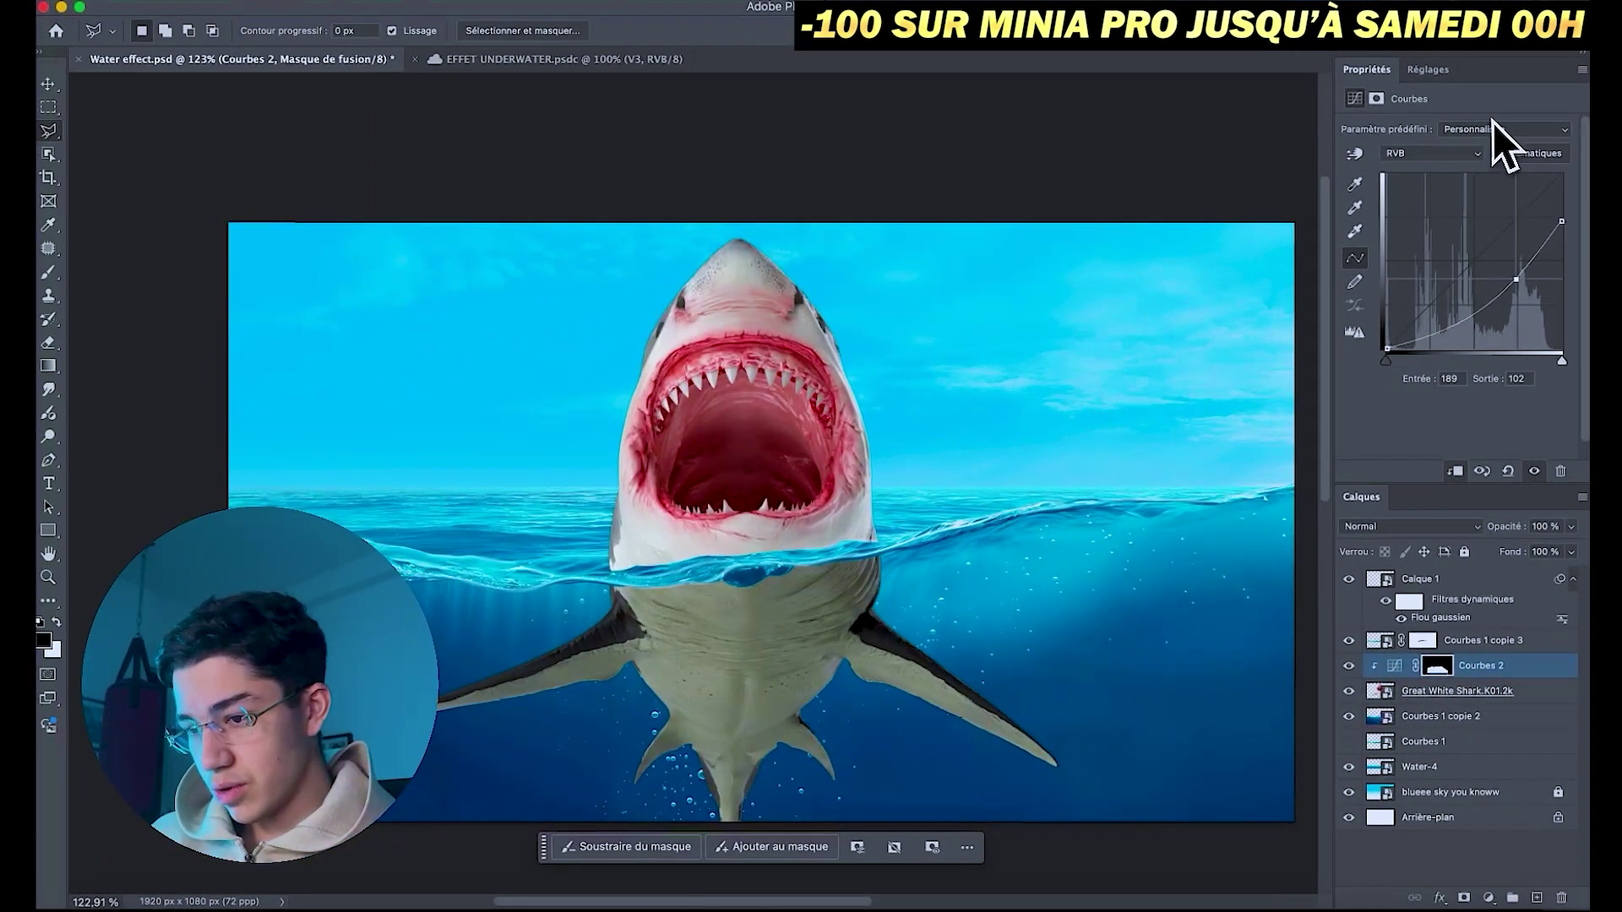
click(1443, 151)
click(1424, 173)
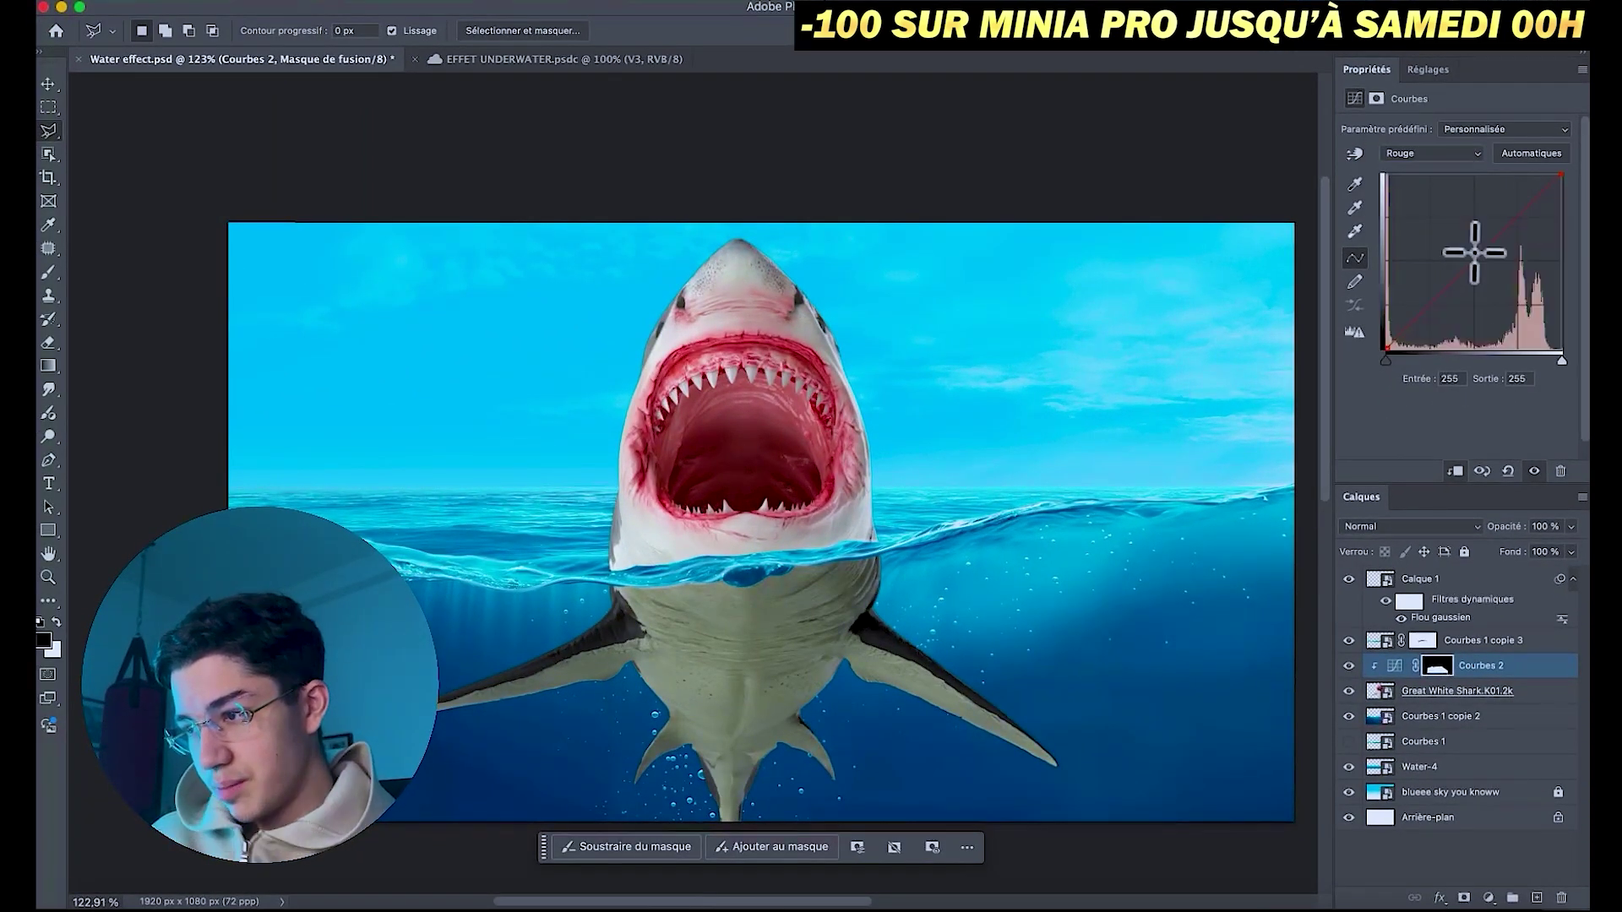
click(1496, 287)
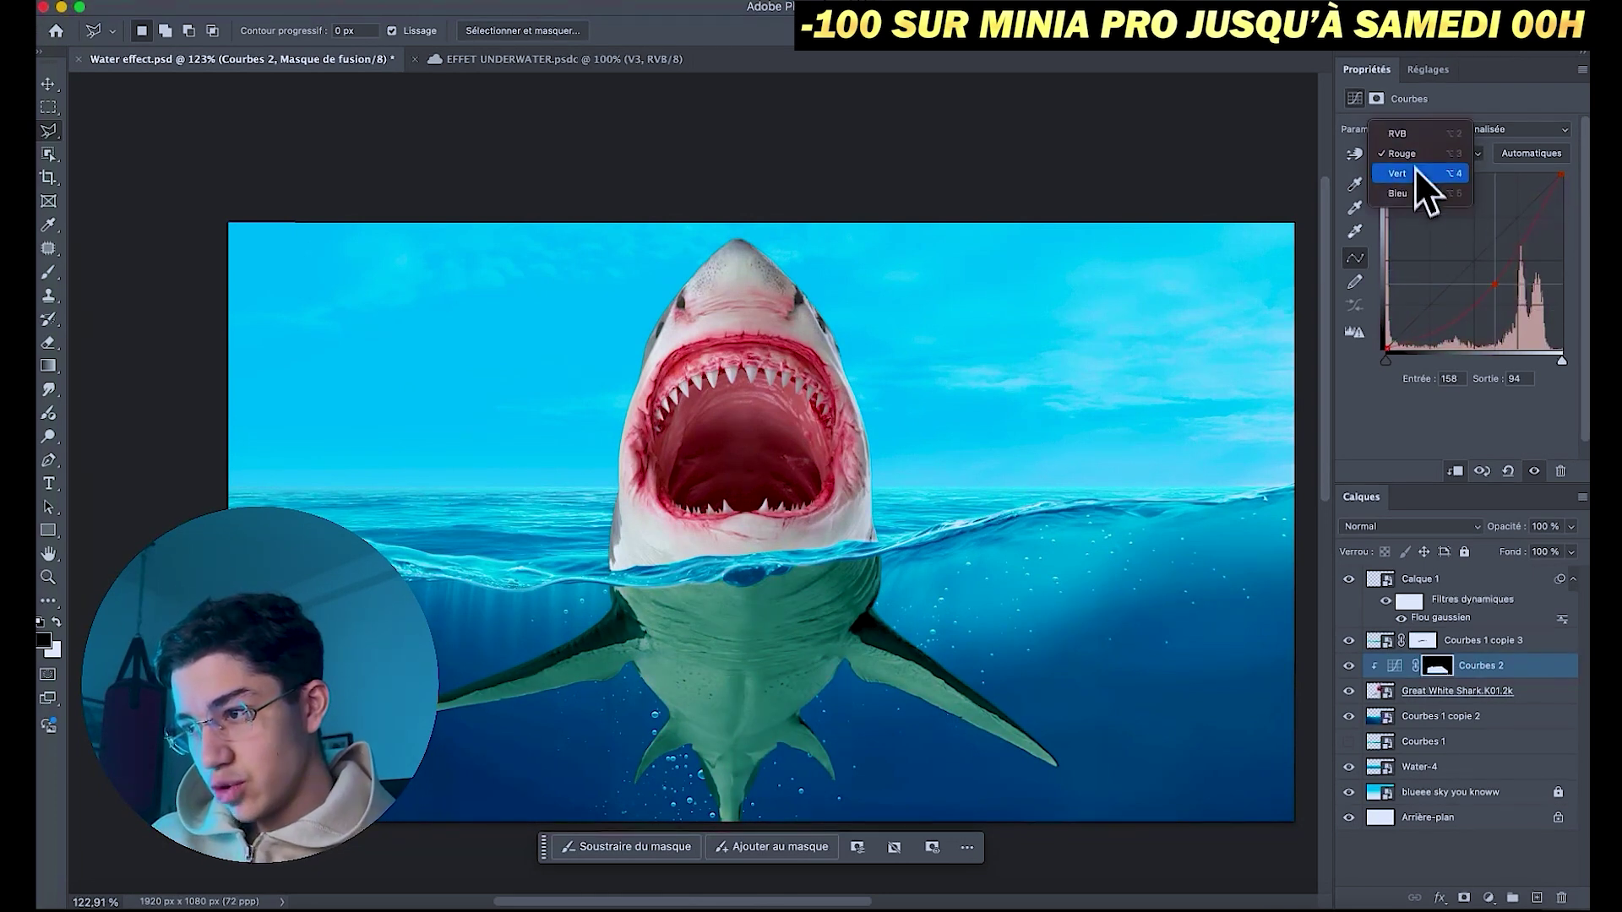
click(1481, 234)
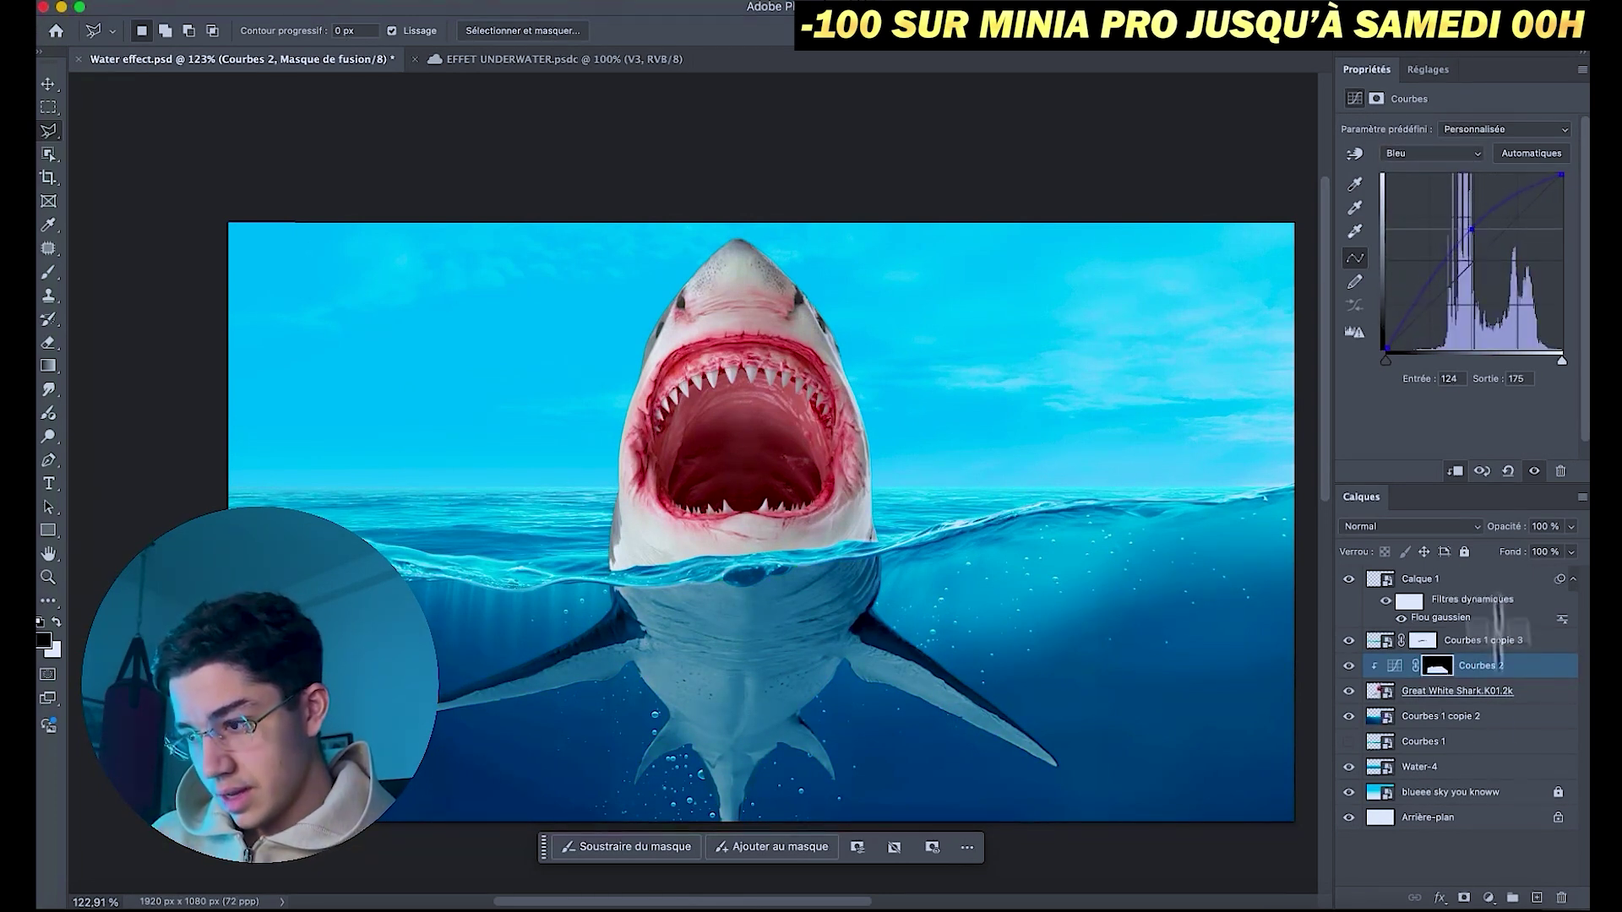
- Enlarge the brush to about 1844 px with a soft round preset and 40% flow
drag(752, 528, 1159, 616)
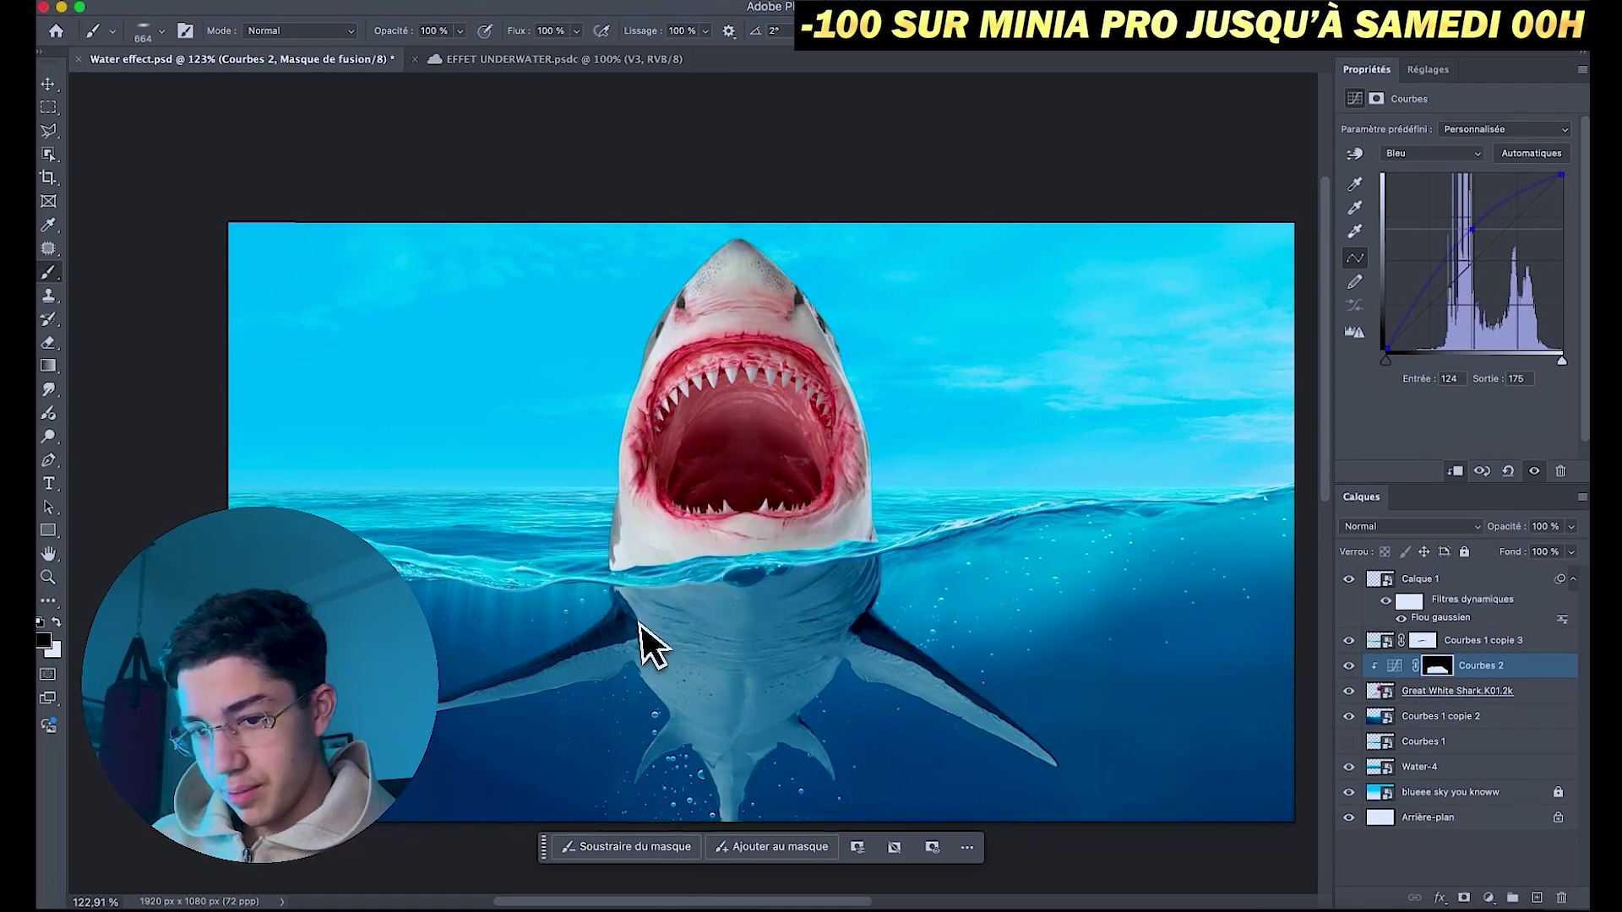
drag(712, 489, 976, 553)
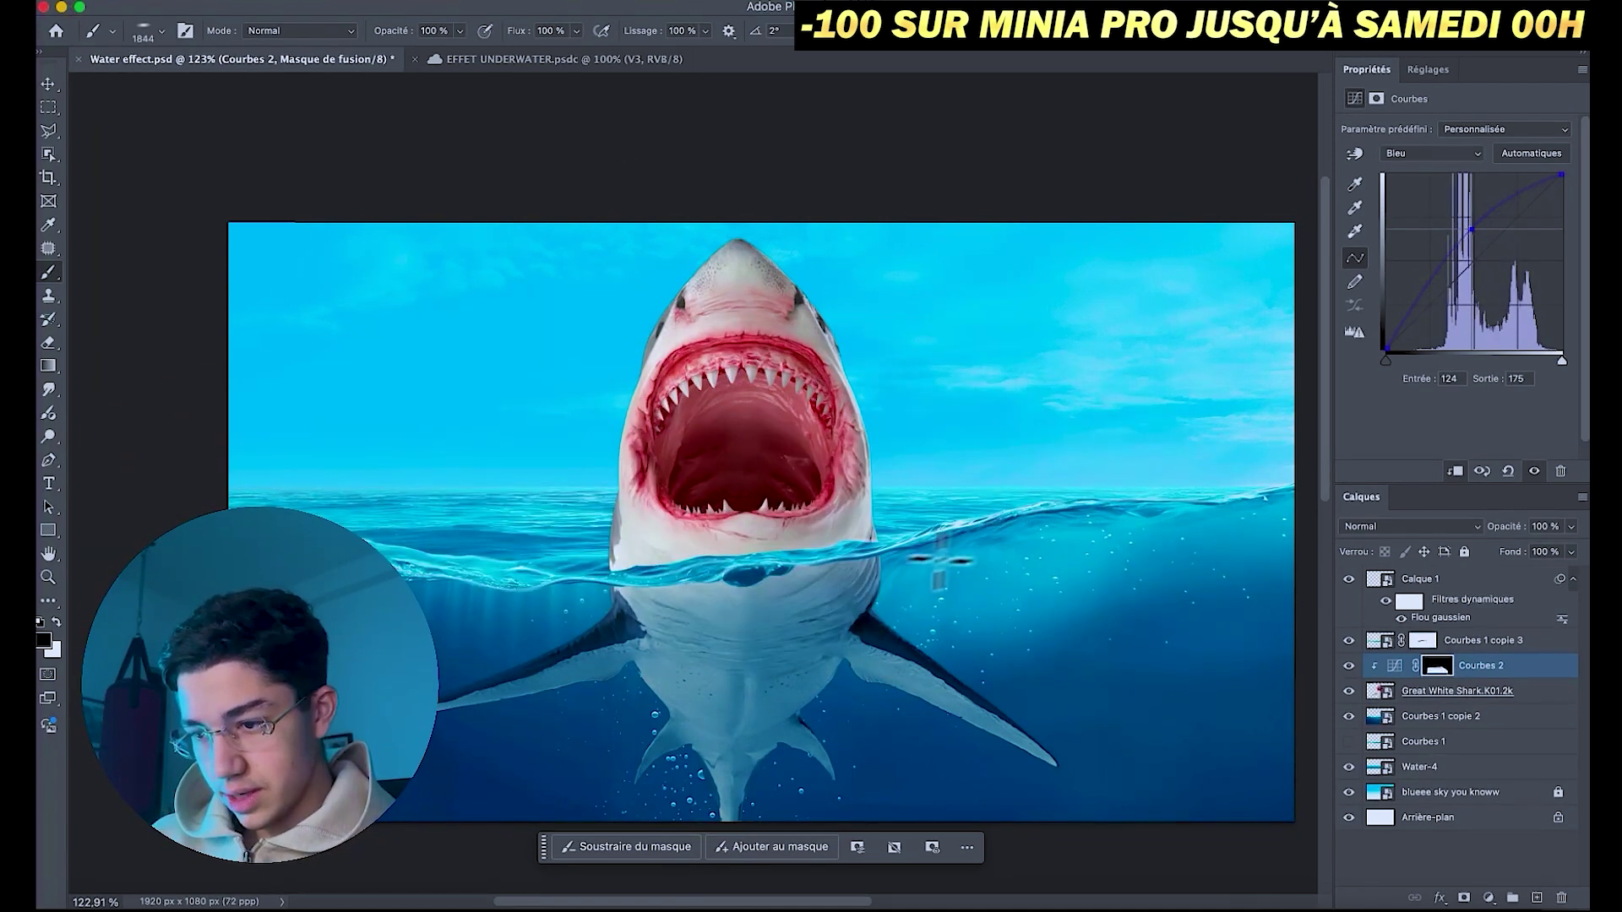
right_click(650, 276)
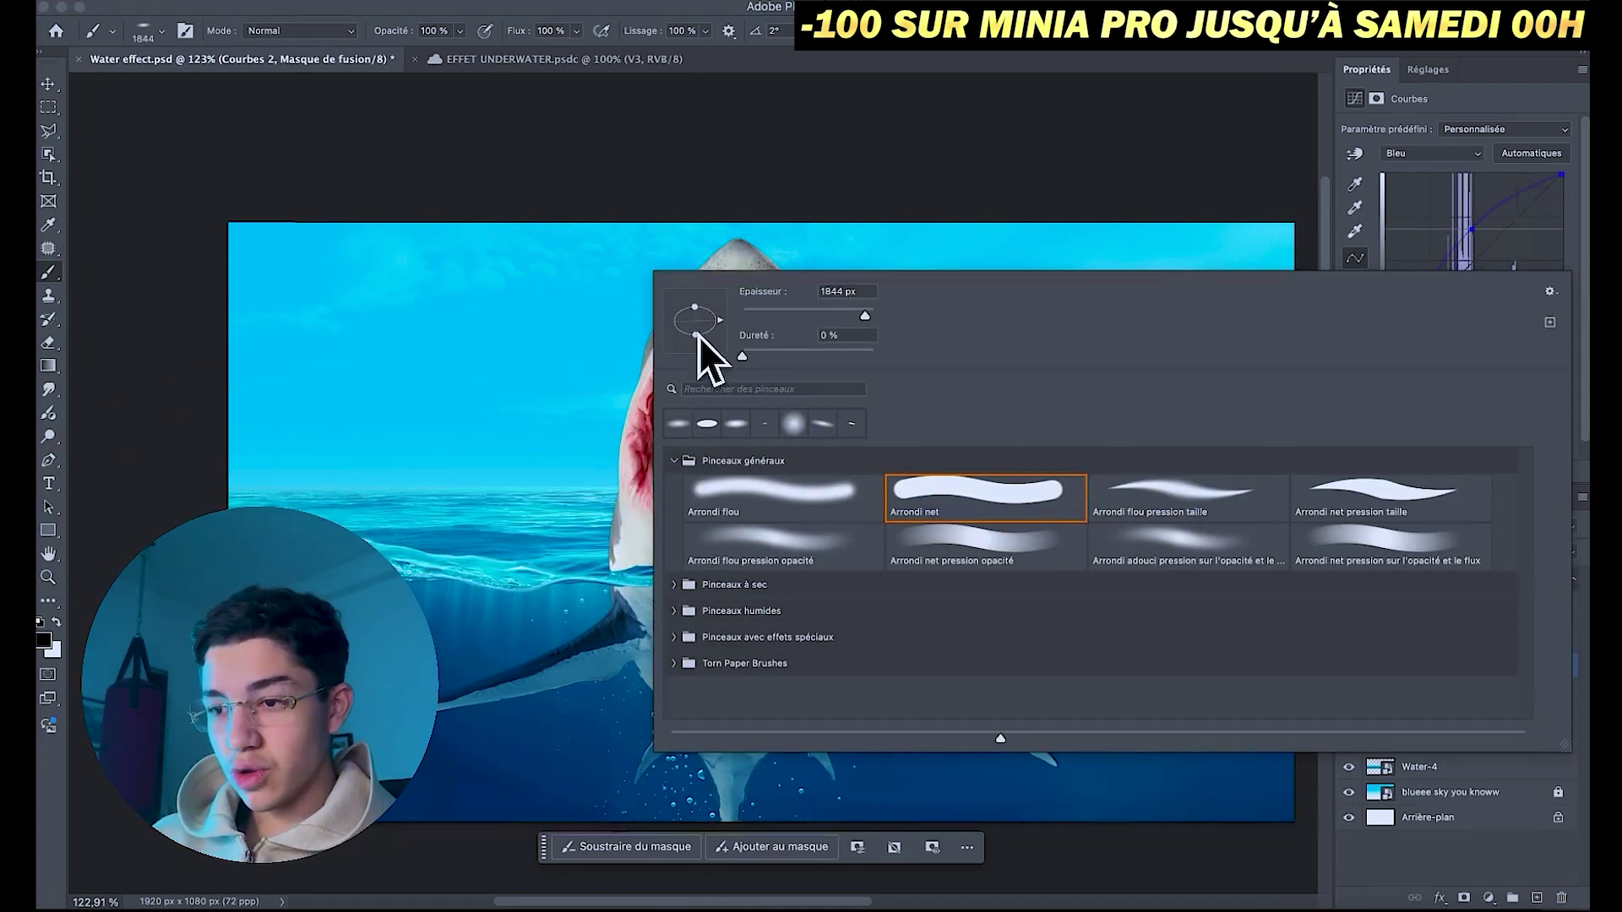
click(550, 30)
text(40)
key(Return)
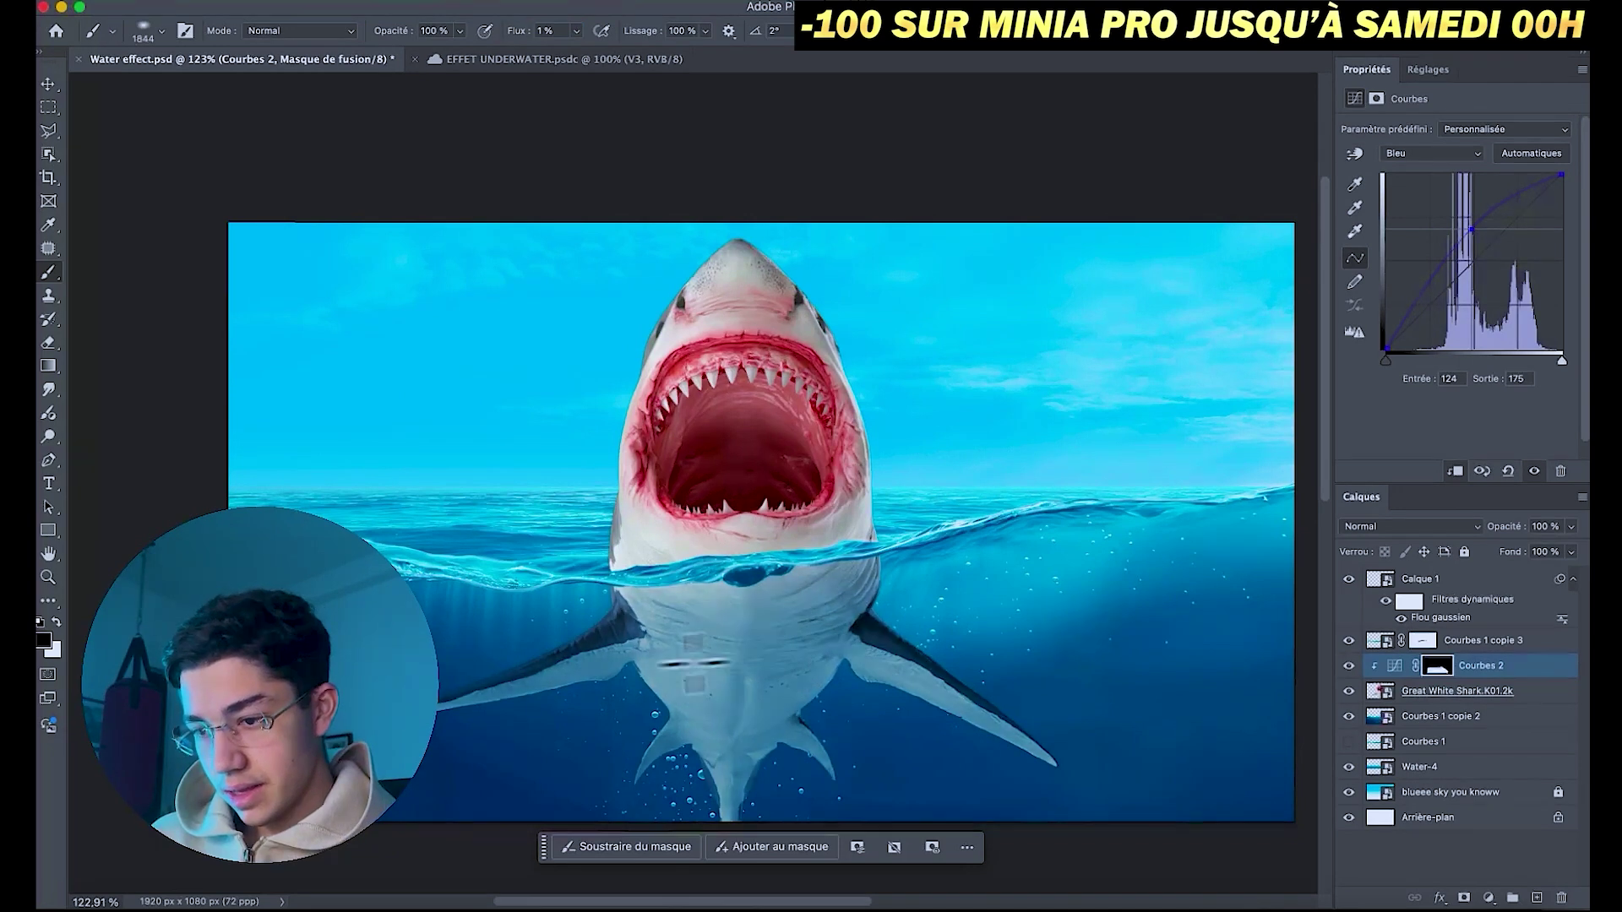
scroll(782, 621, down, 5)
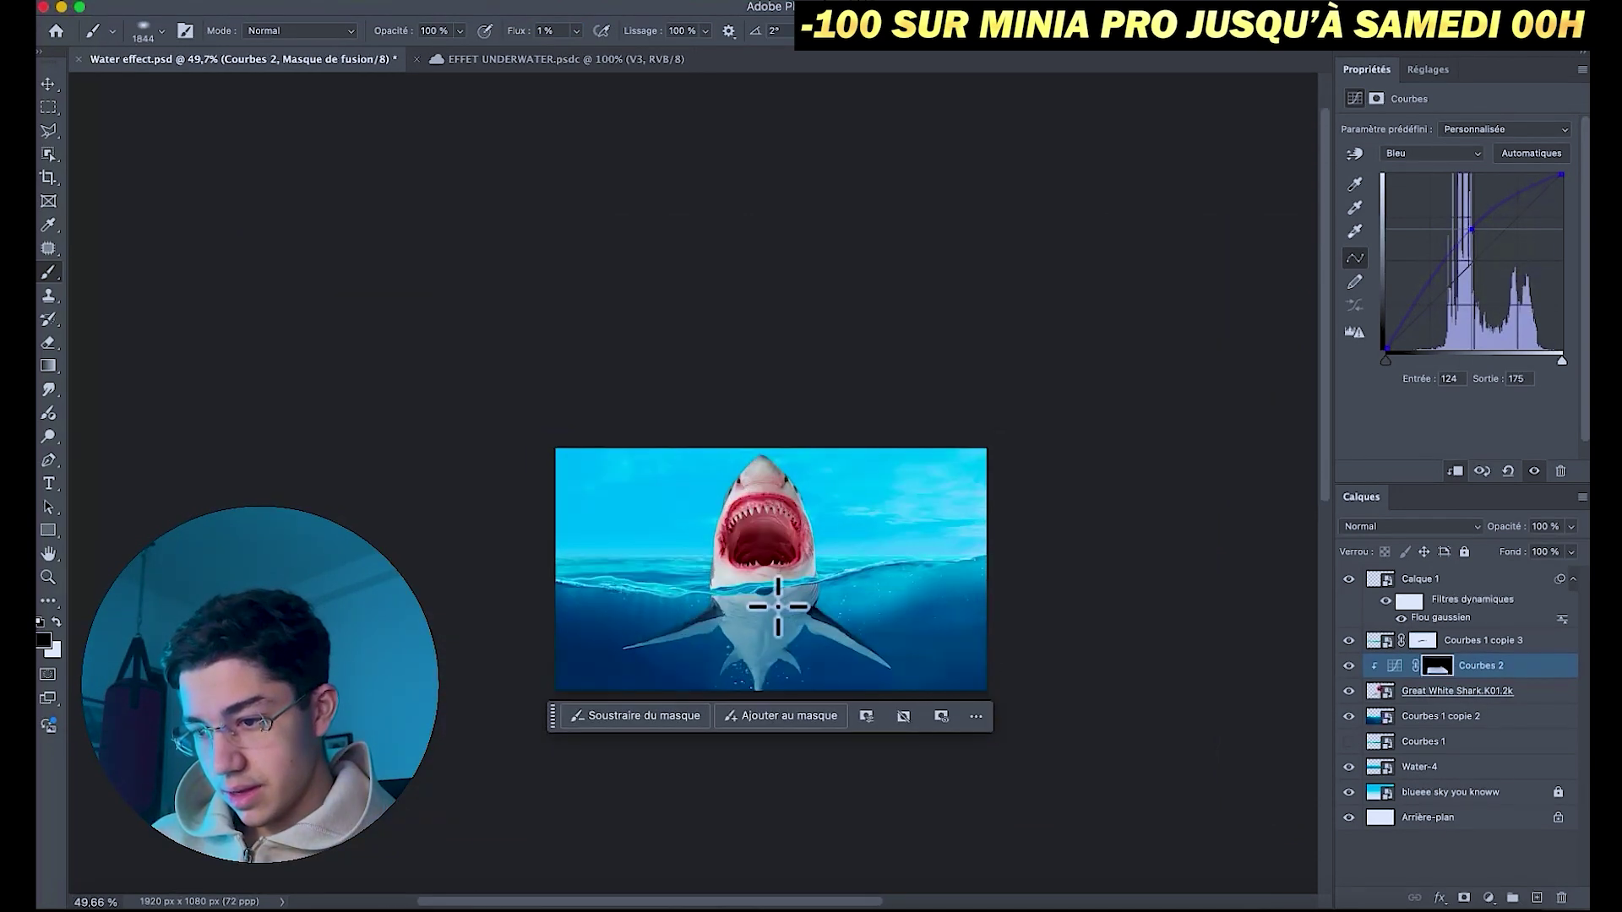
- Add a darkening Courbes layer clipped to the shark, invert its mask and size the brush for painting
click(1426, 70)
click(1428, 196)
mouse_move(1561, 175)
mouse_down()
mouse_move(1561, 252)
mouse_move(1494, 300)
mouse_up()
key(ctrl+alt+g)
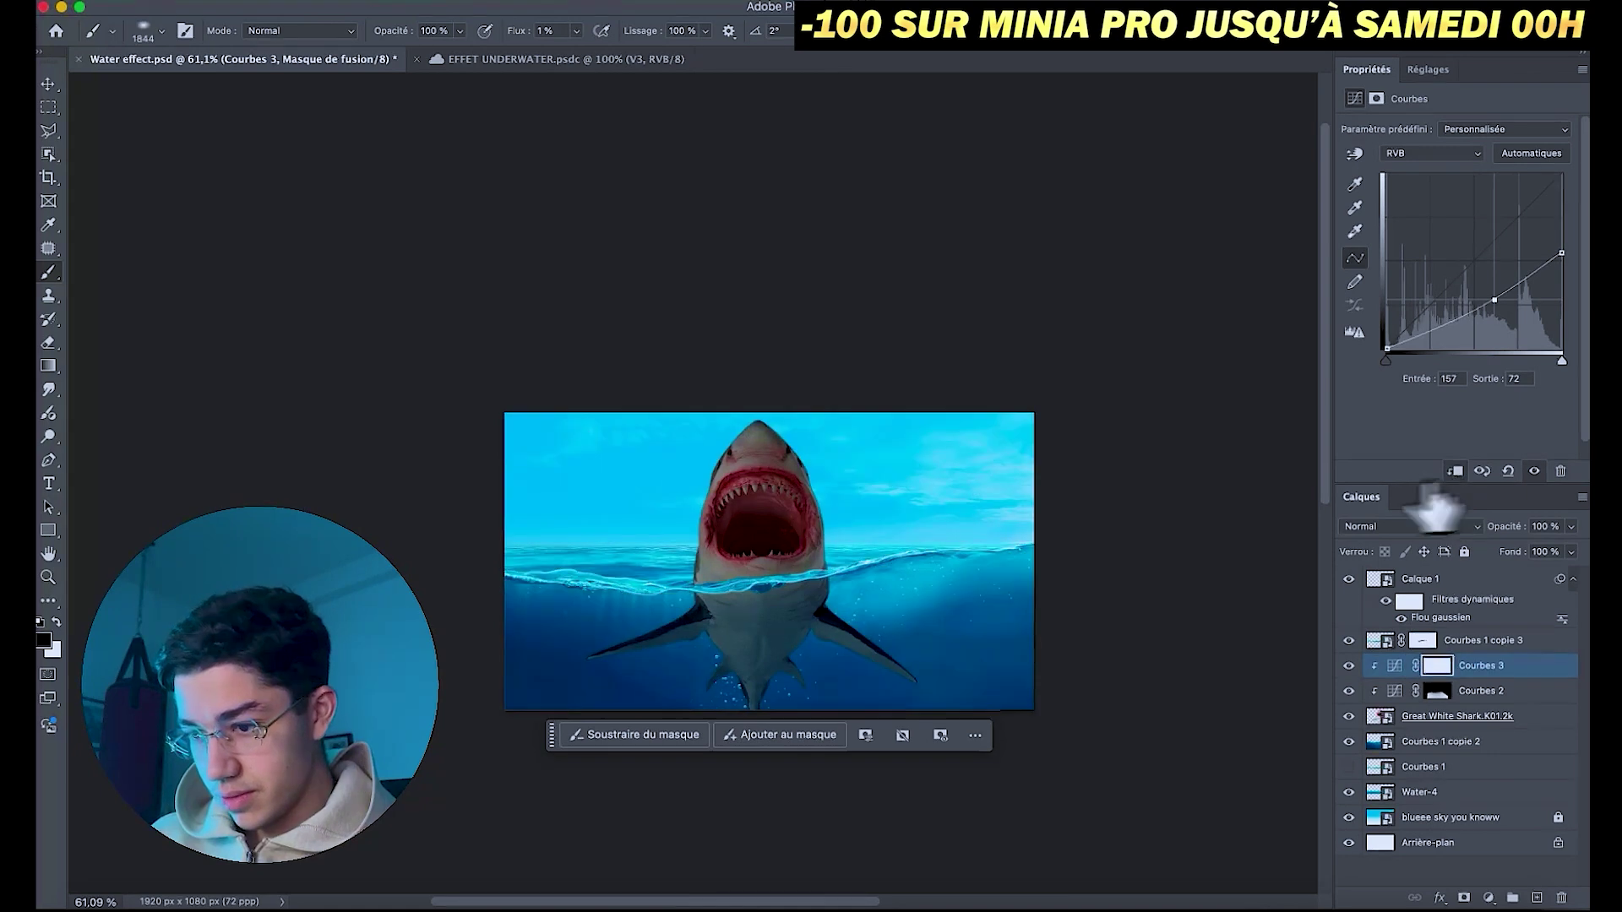
scroll(743, 689, up, 3)
key(ctrl+i)
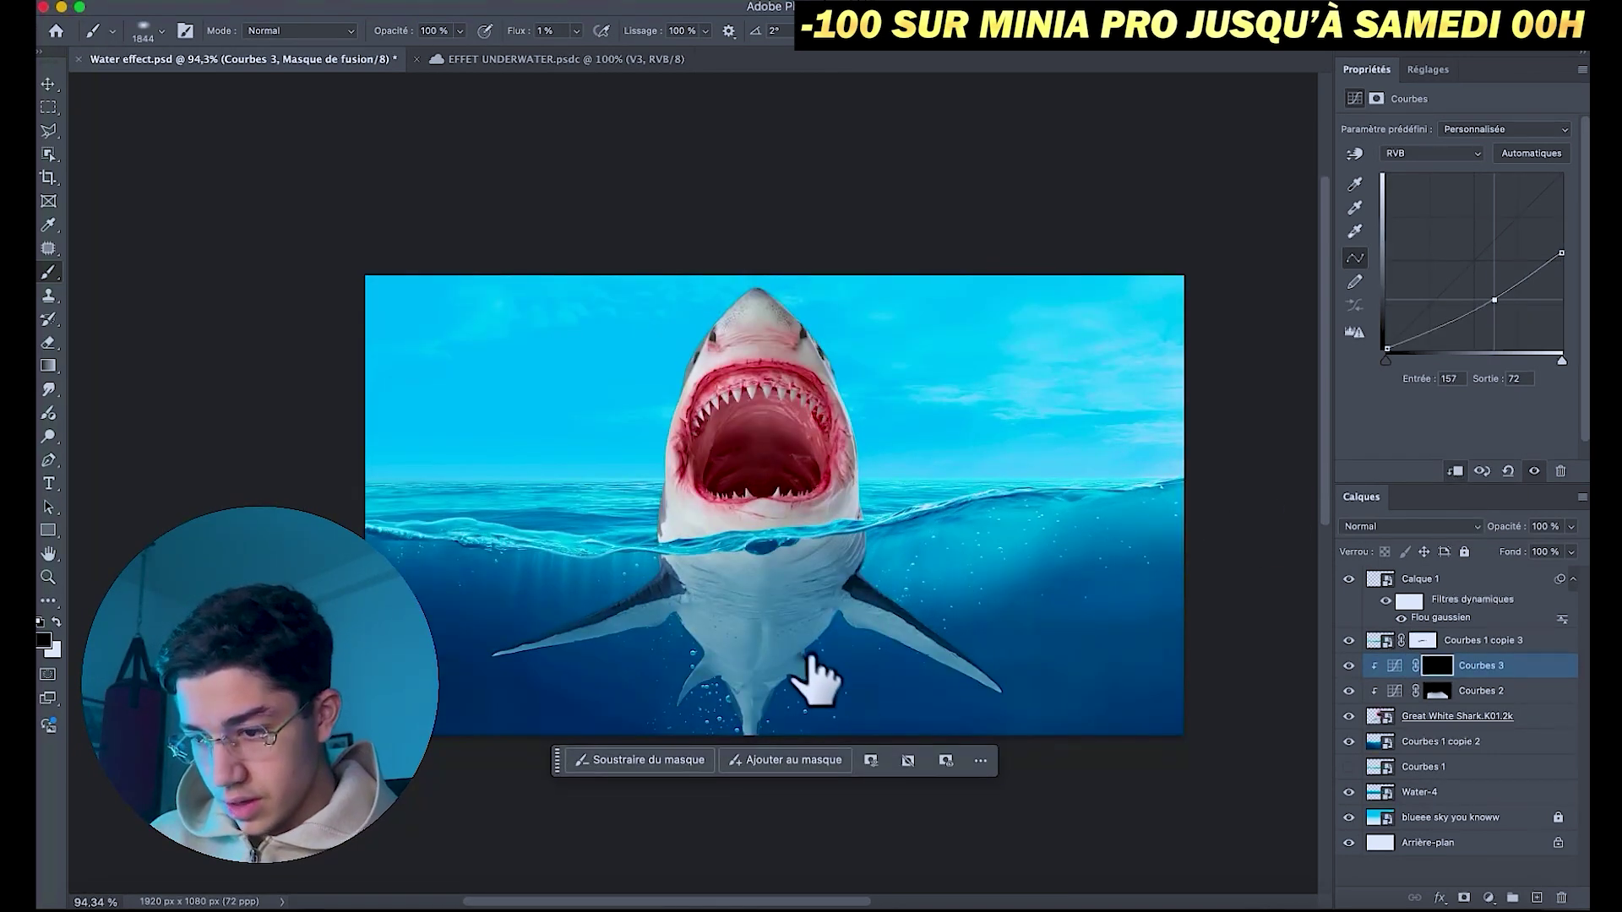
drag(815, 676, 760, 676)
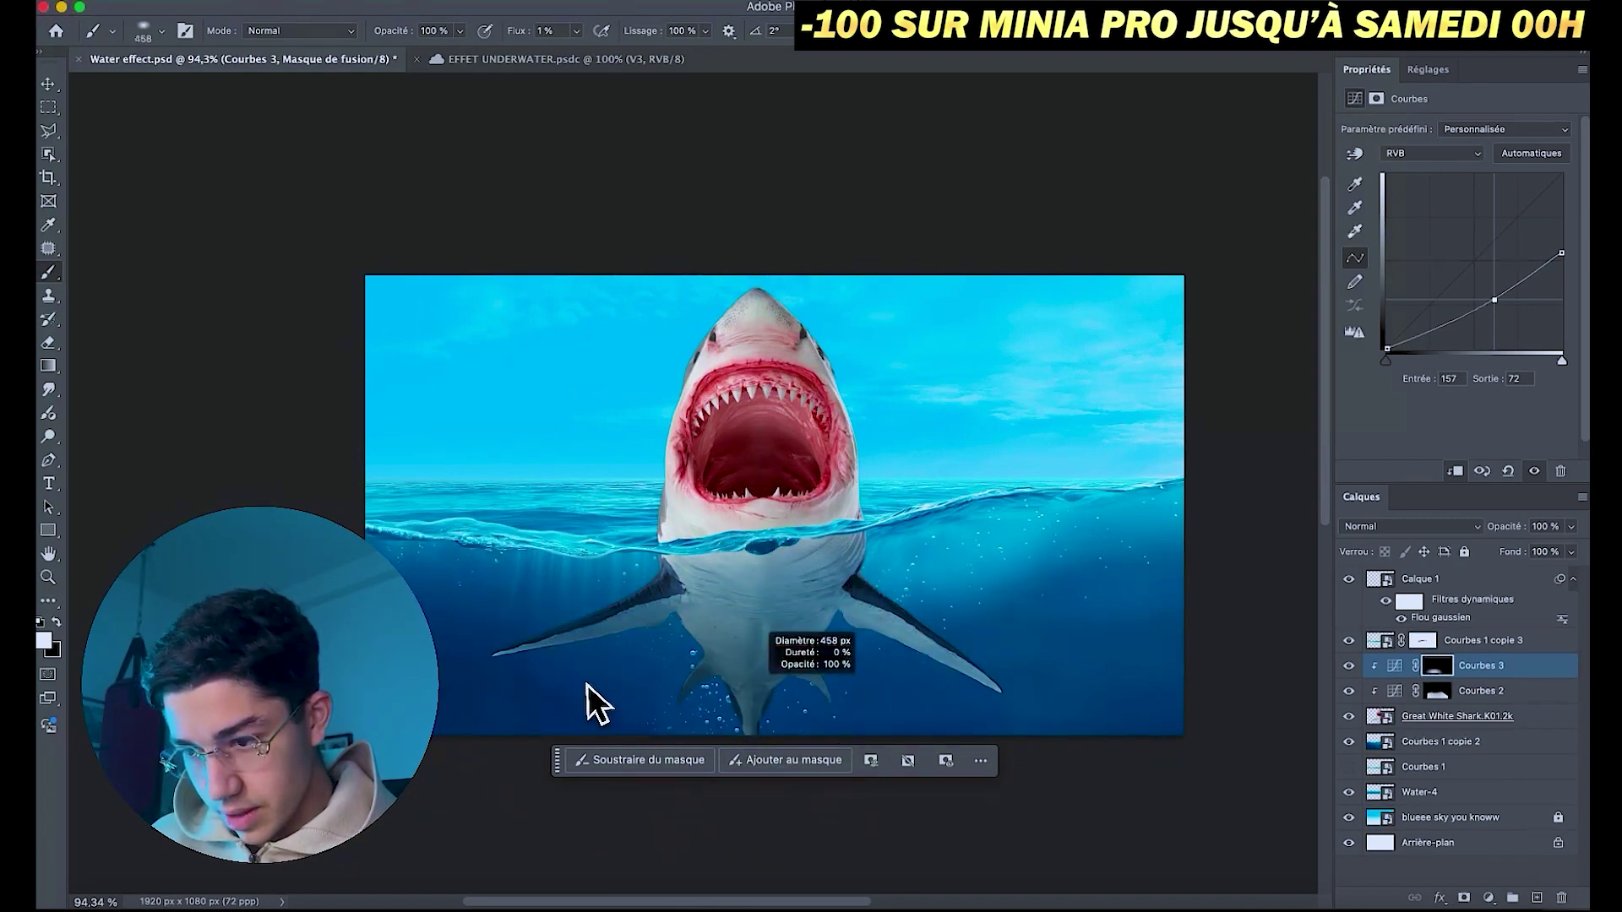
- Add a second darkening Courbes layer with an inverted black mask and a smaller brush
click(1413, 191)
drag(1519, 255, 1518, 269)
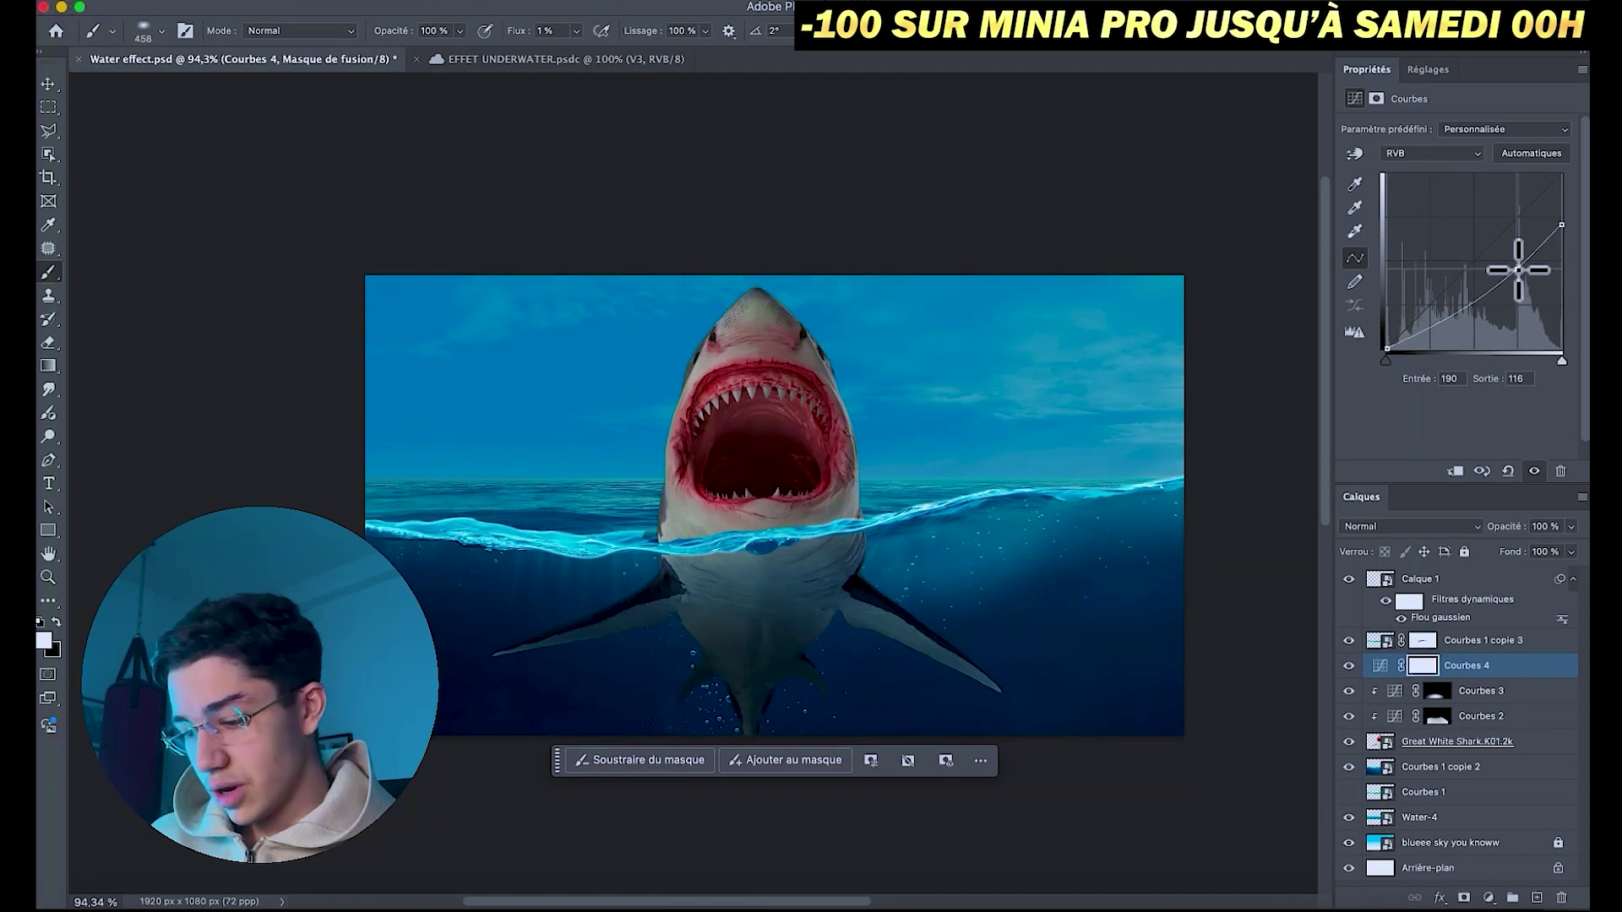
key(ctrl+i)
drag(779, 470, 681, 507)
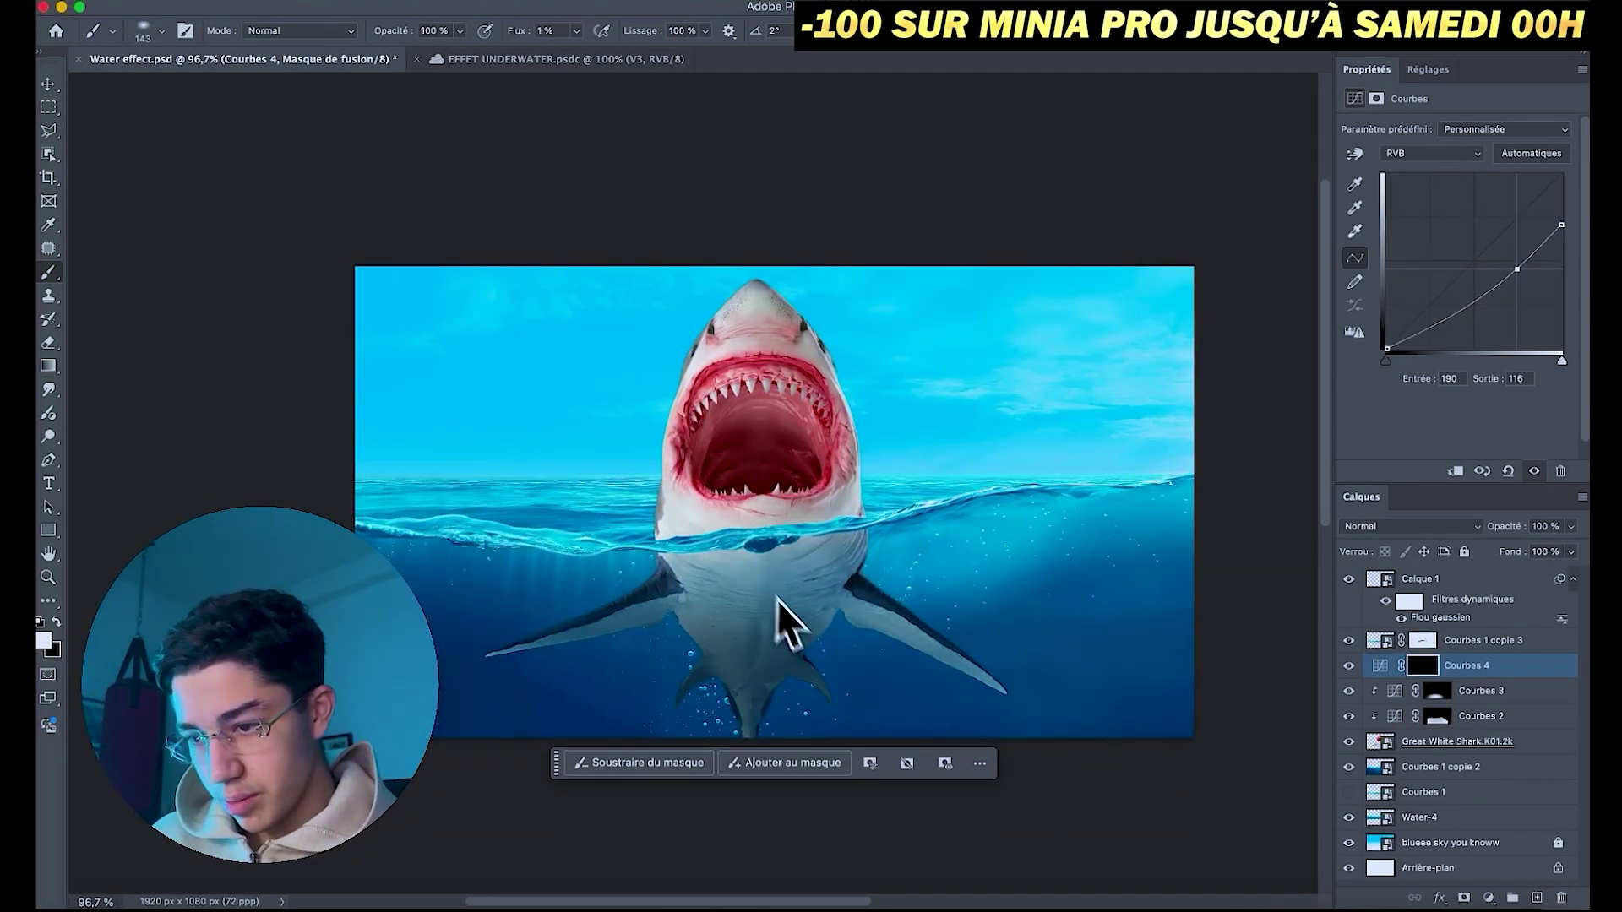
scroll(763, 582, up, 2)
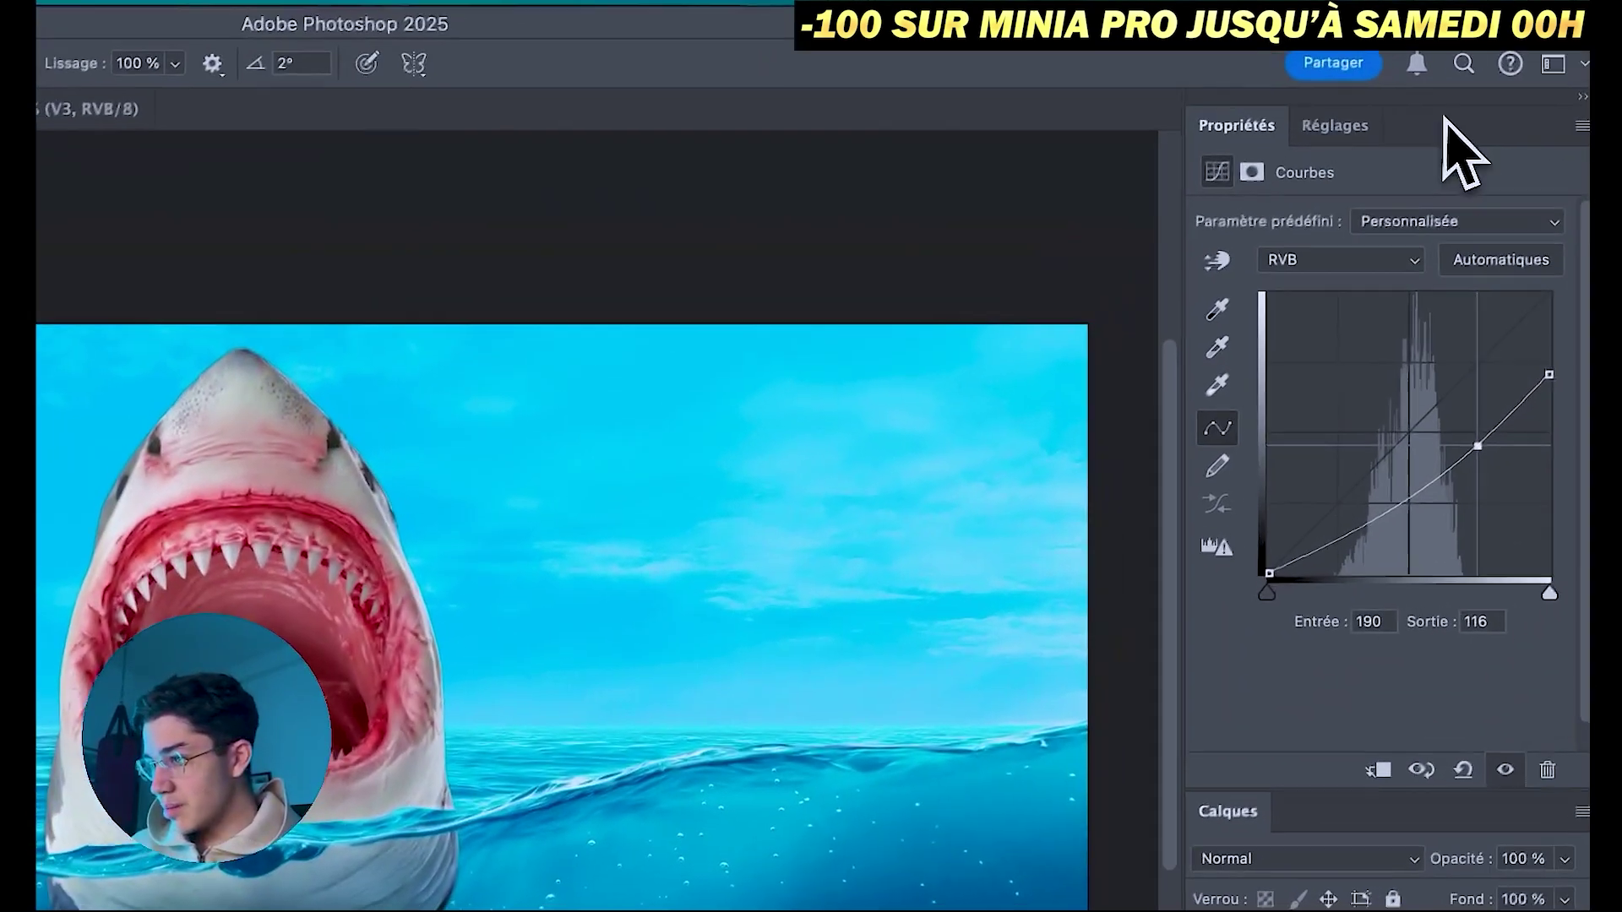
click(1427, 69)
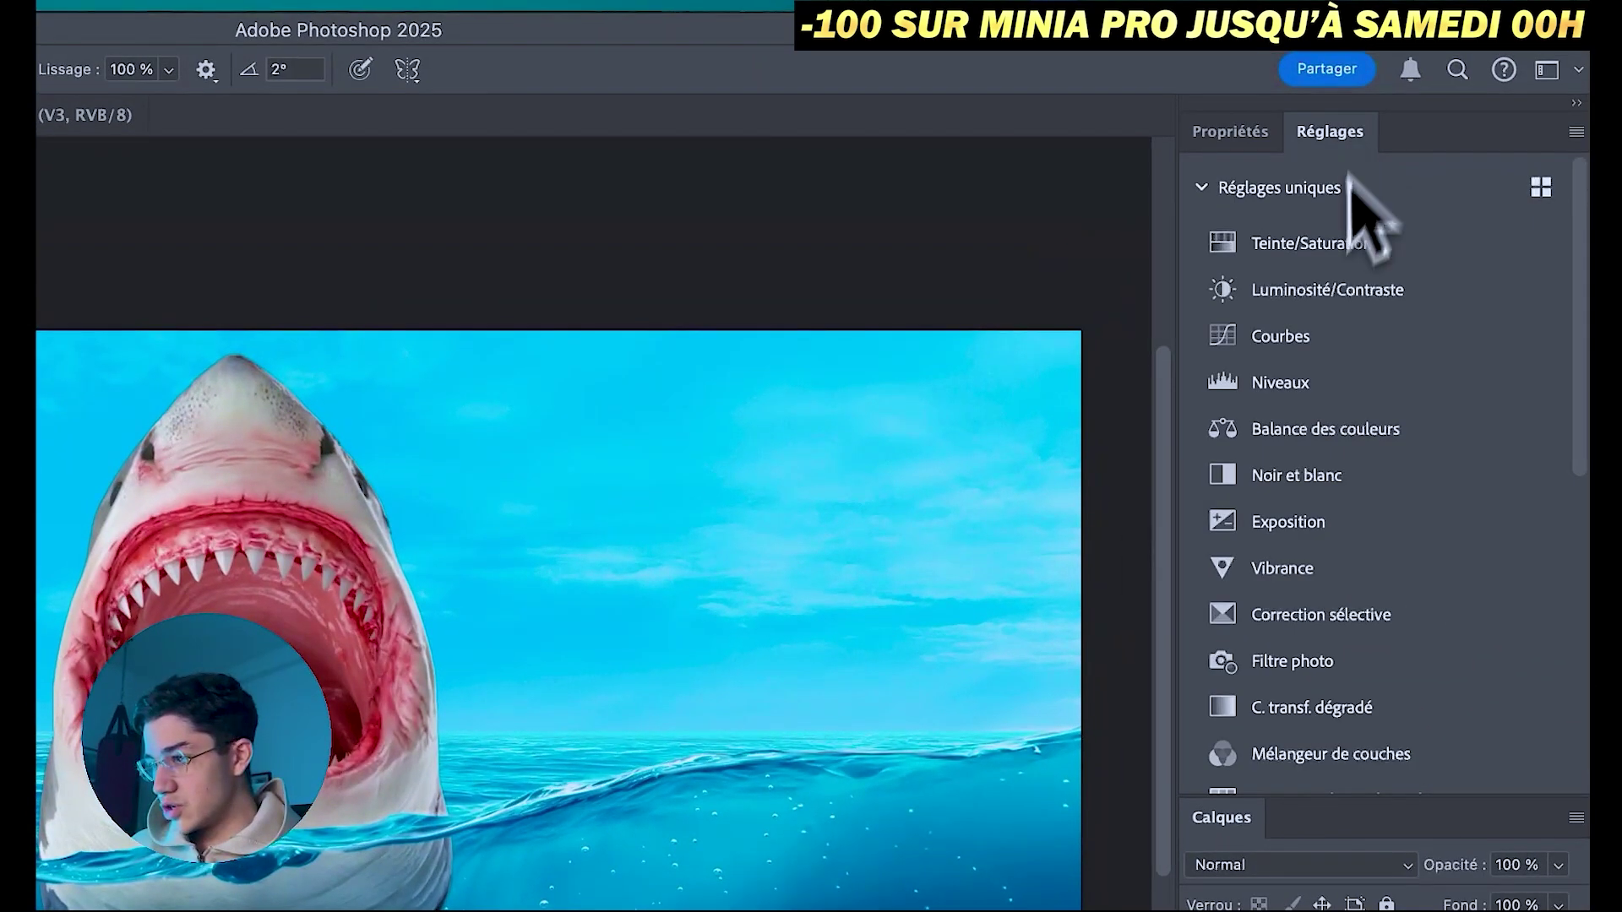
- Add a brightening curve and a two-point shaping curve, then a new layer, sampling the sea's blue
click(1314, 319)
drag(1366, 478, 1366, 416)
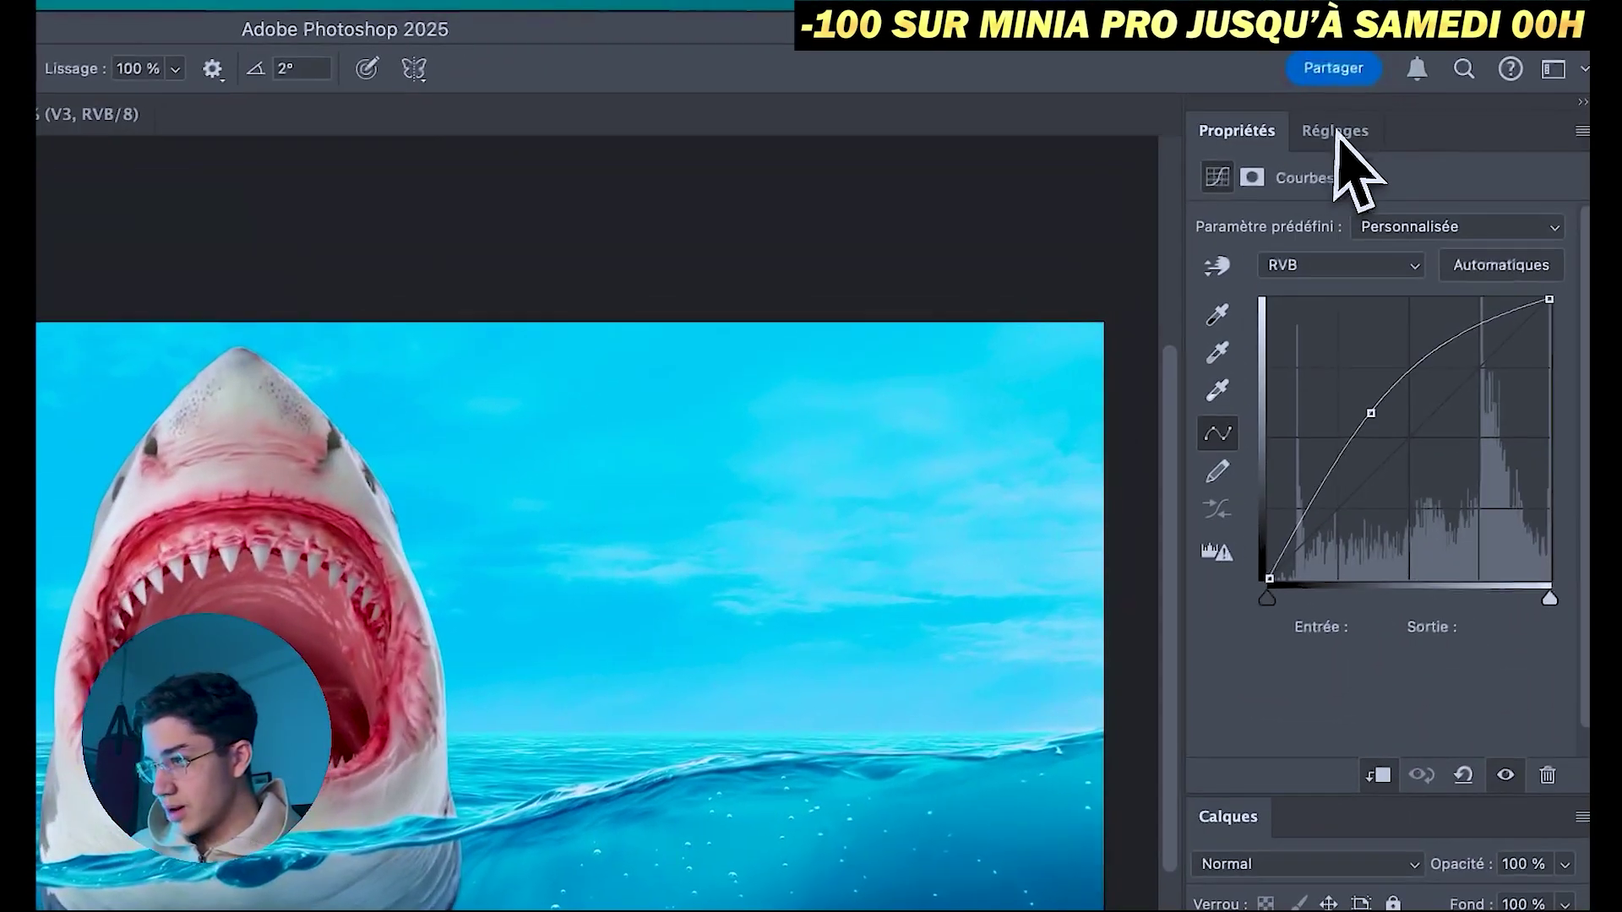
click(1338, 135)
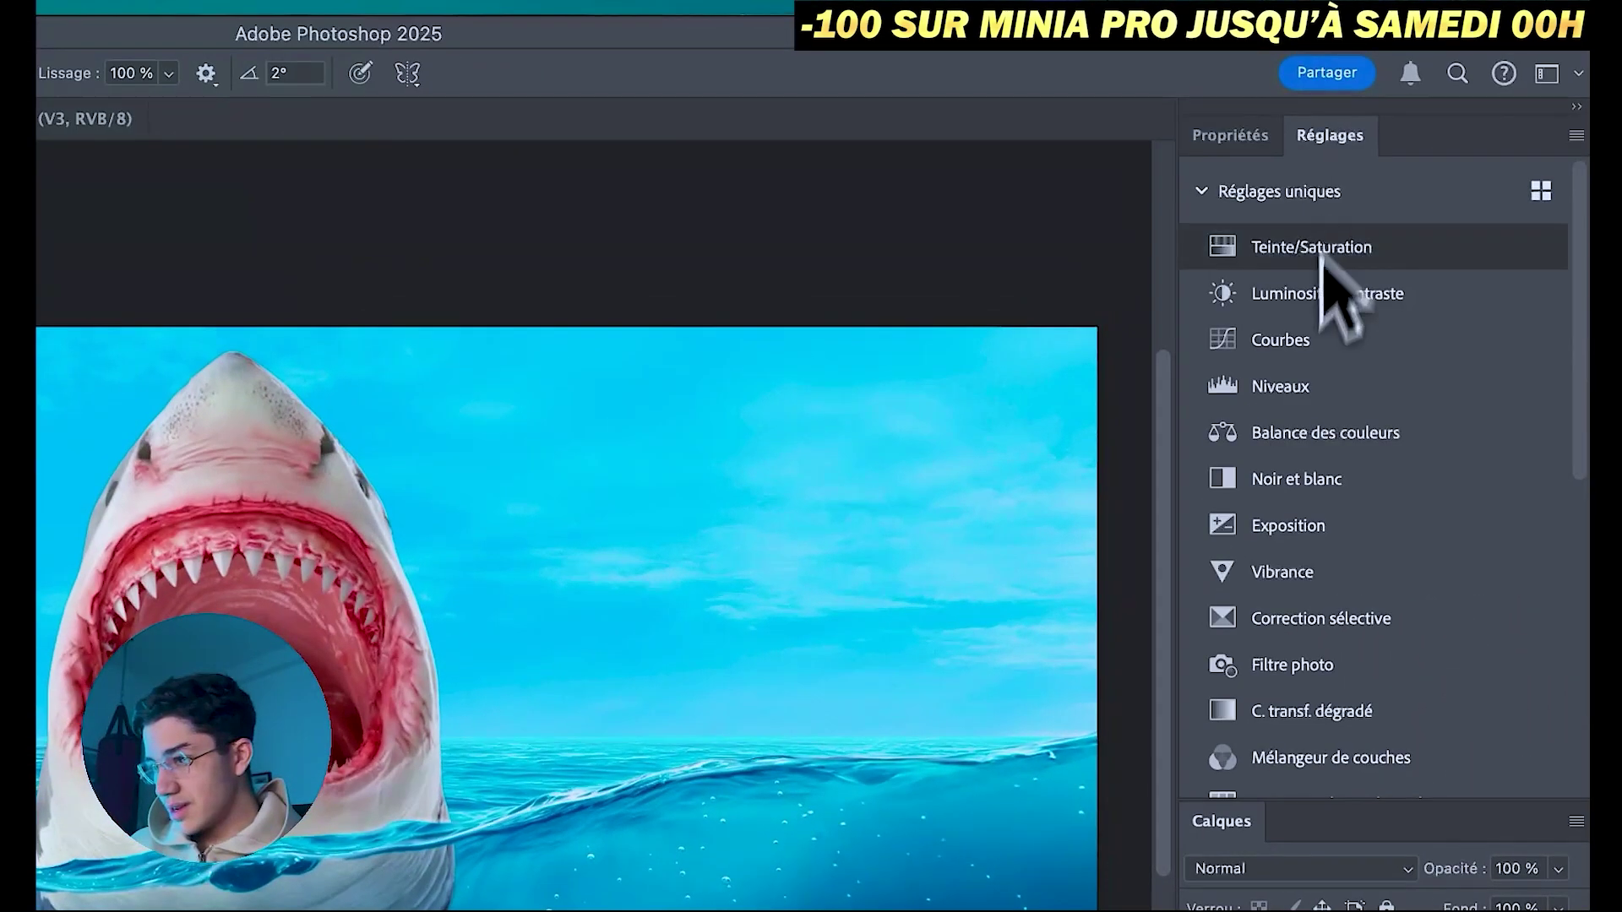
click(1310, 338)
click(1335, 524)
drag(1485, 351, 1475, 363)
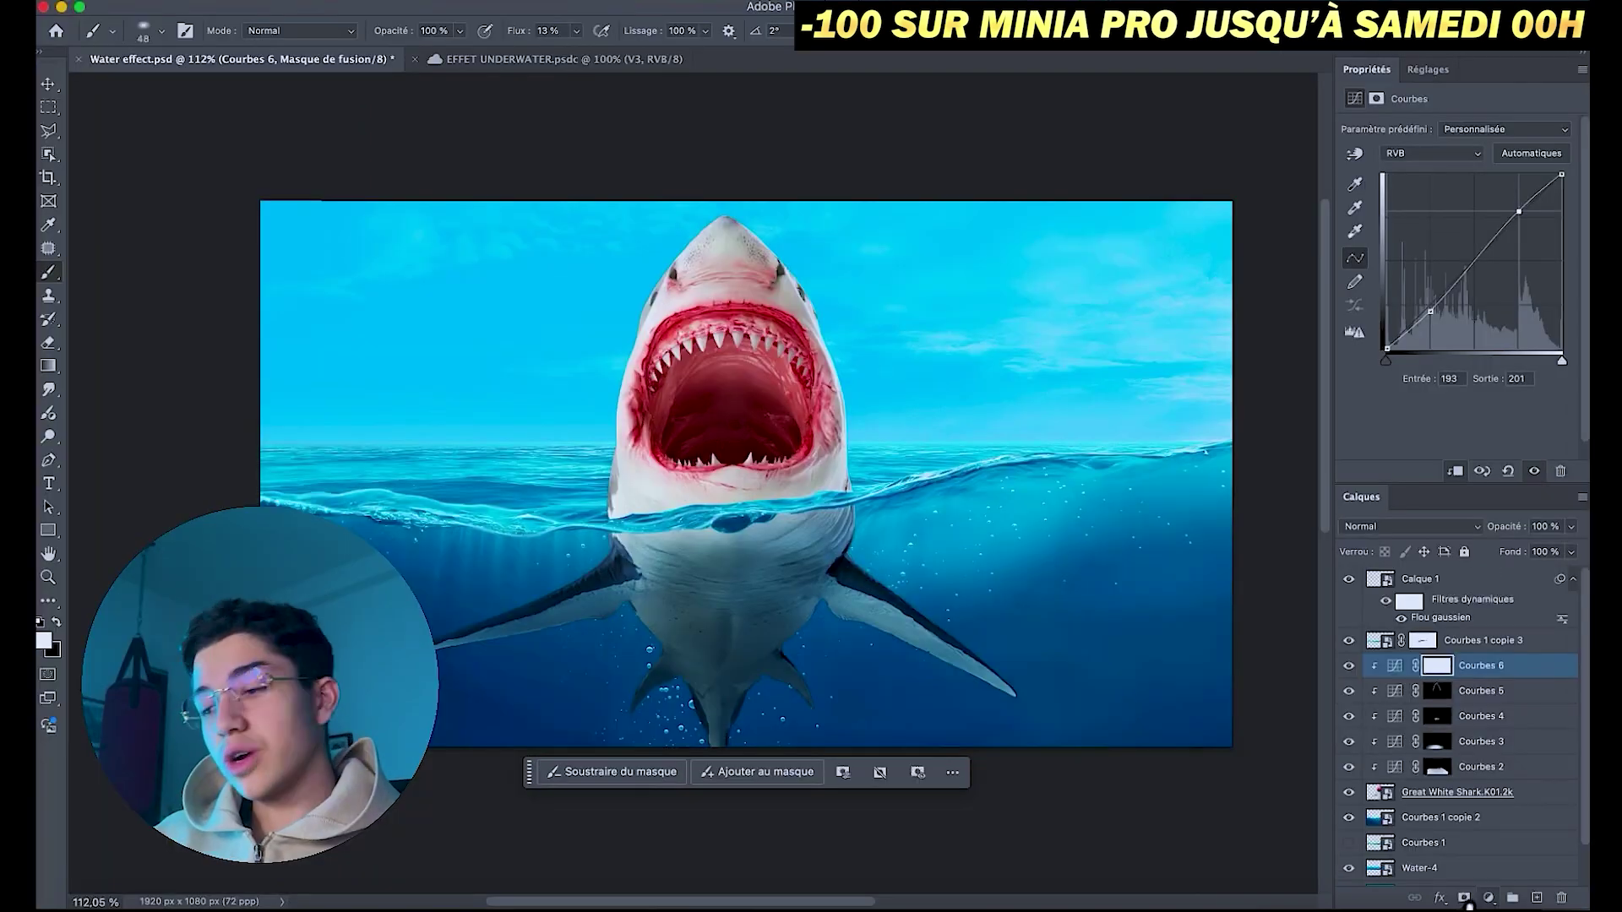
click(1536, 898)
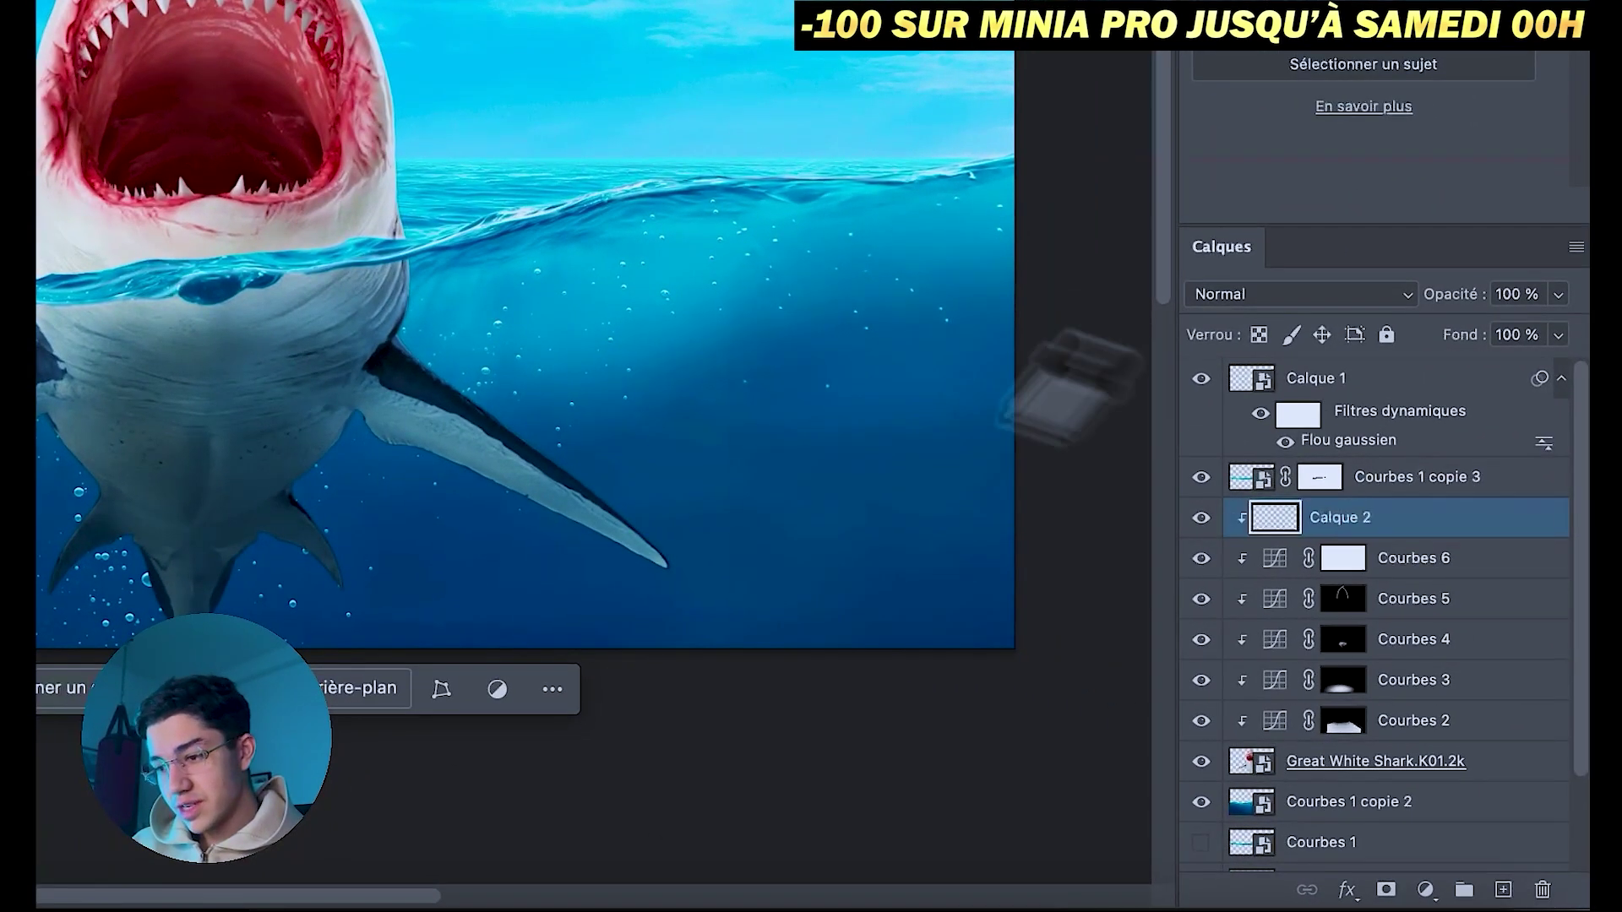
alt+click(615, 483)
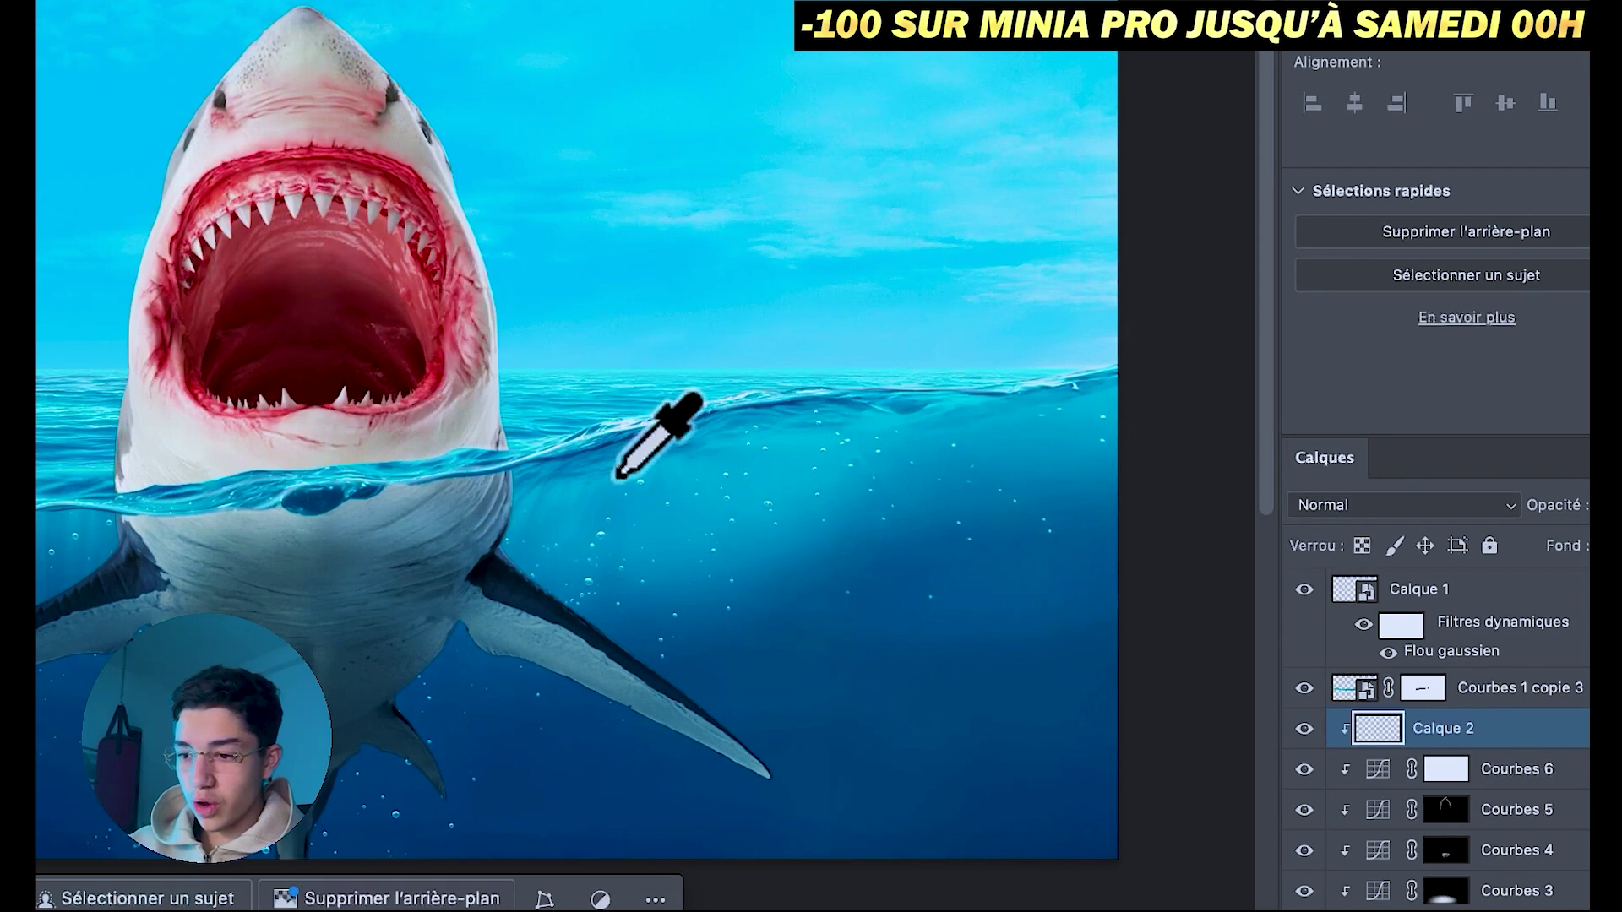
- Fill Calque 2 with the sampled blue, set Teinte blending at 78% opacity, add a mask, pick a paint colour
key(alt+BackSpace)
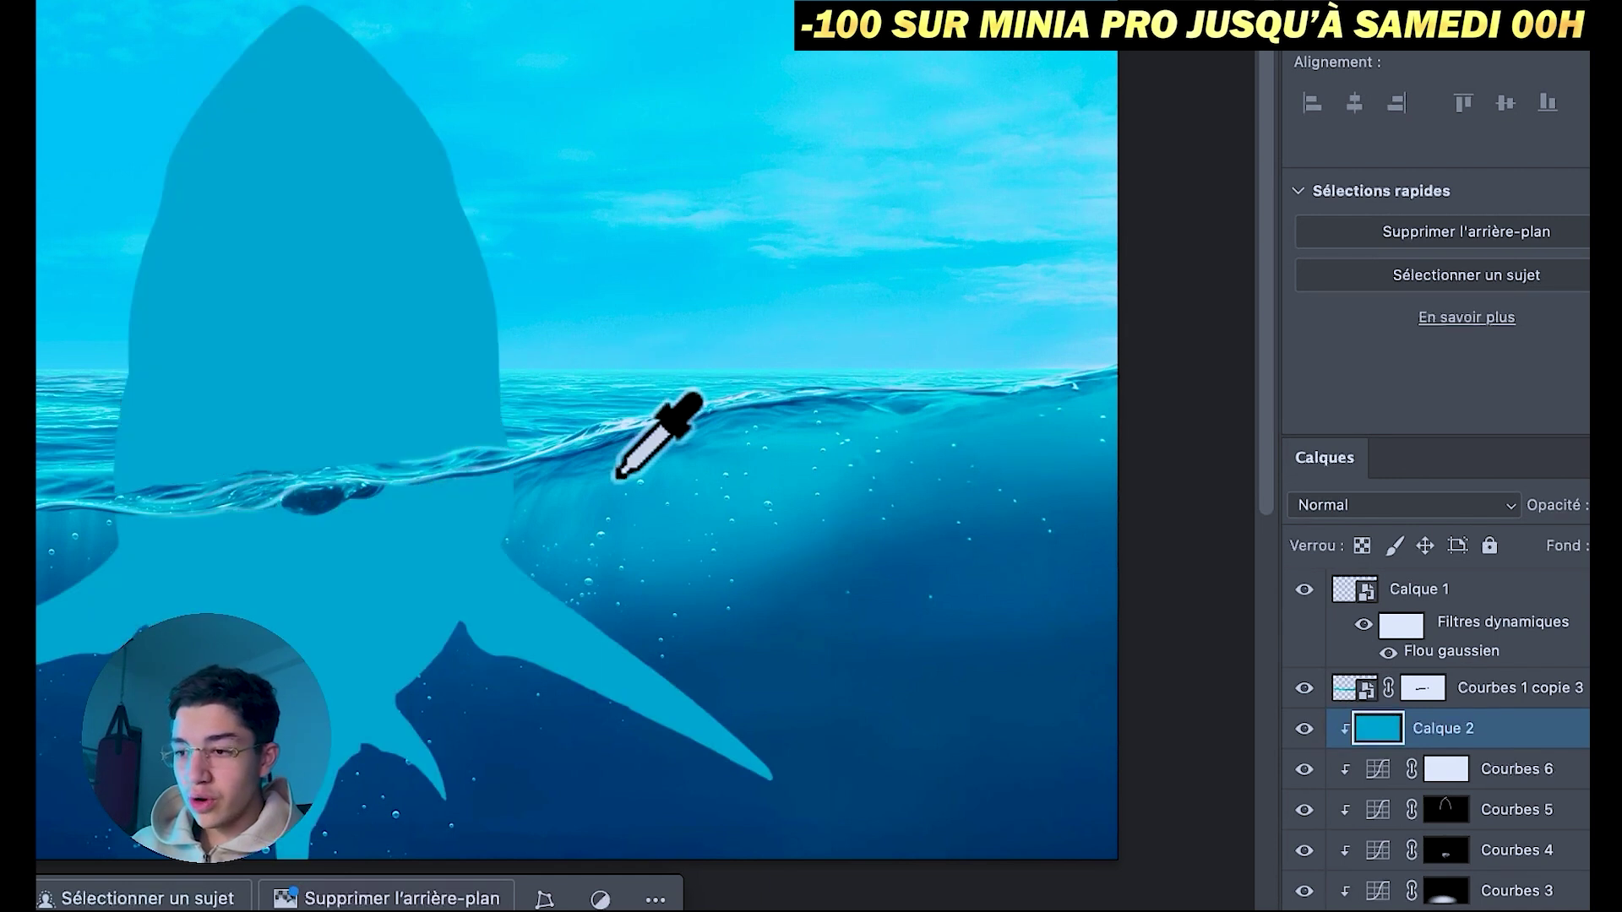
click(1402, 504)
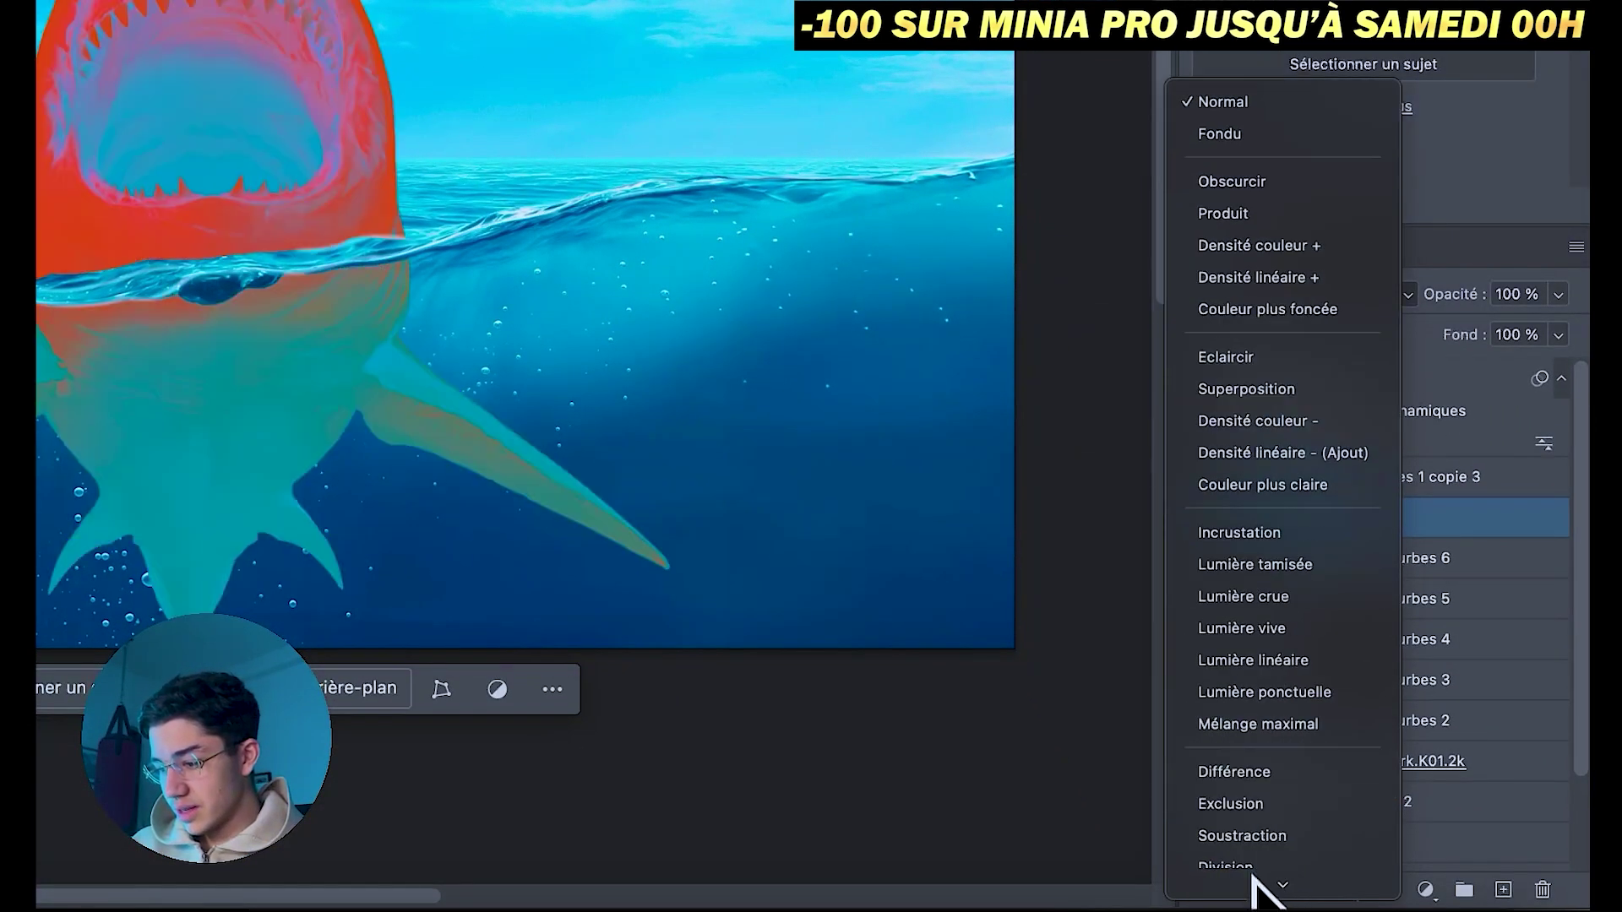
click(1259, 784)
drag(1454, 368, 1424, 369)
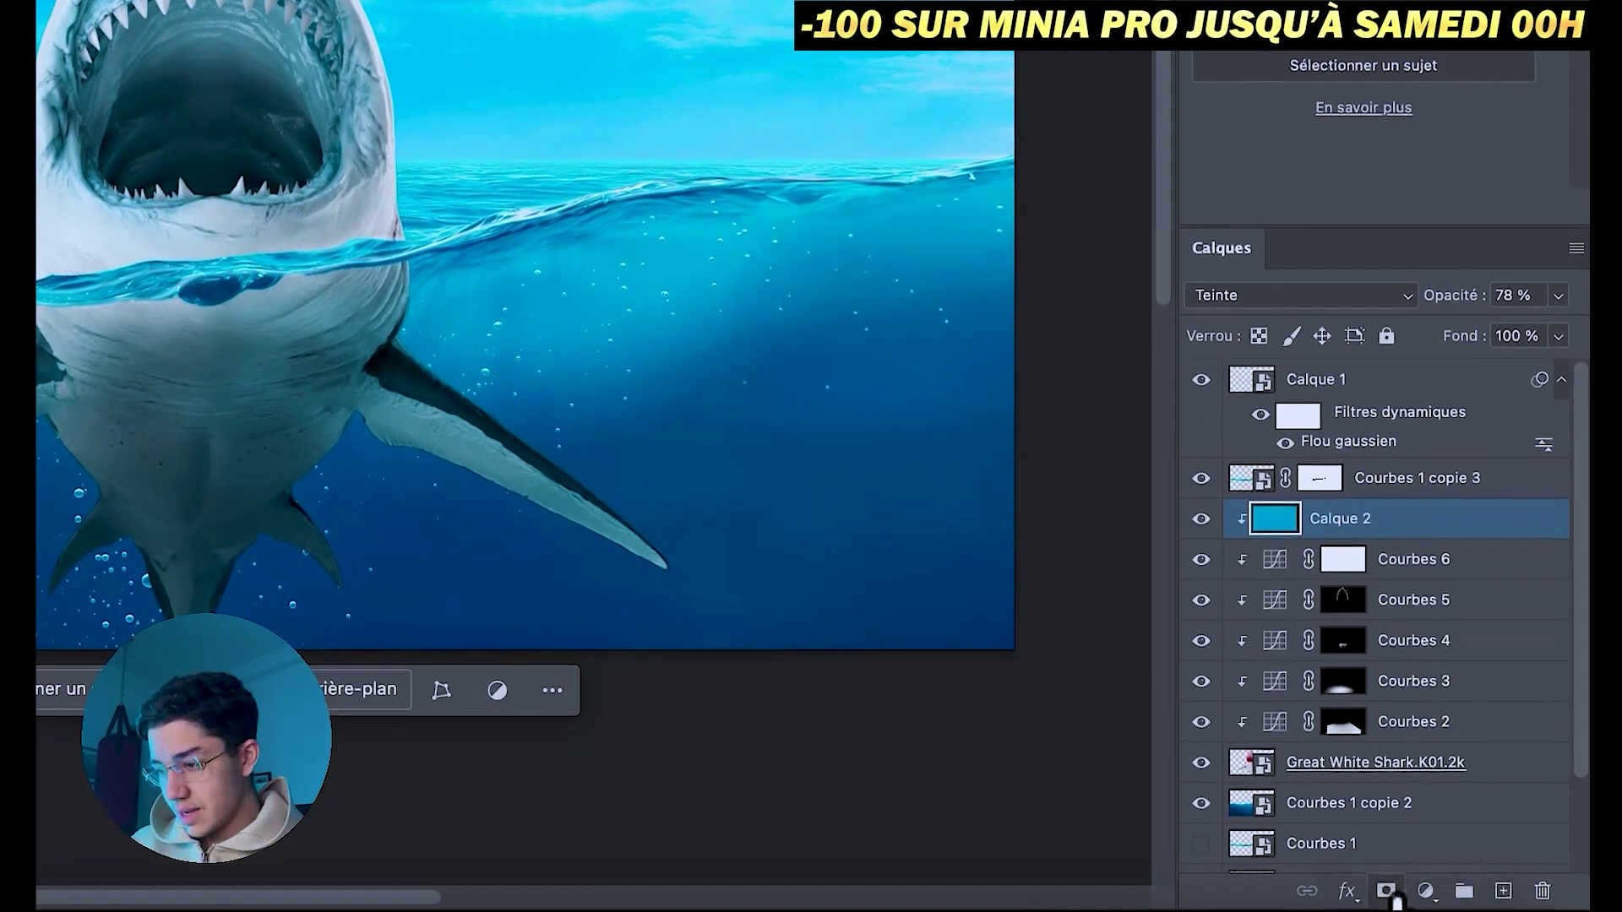
click(1386, 891)
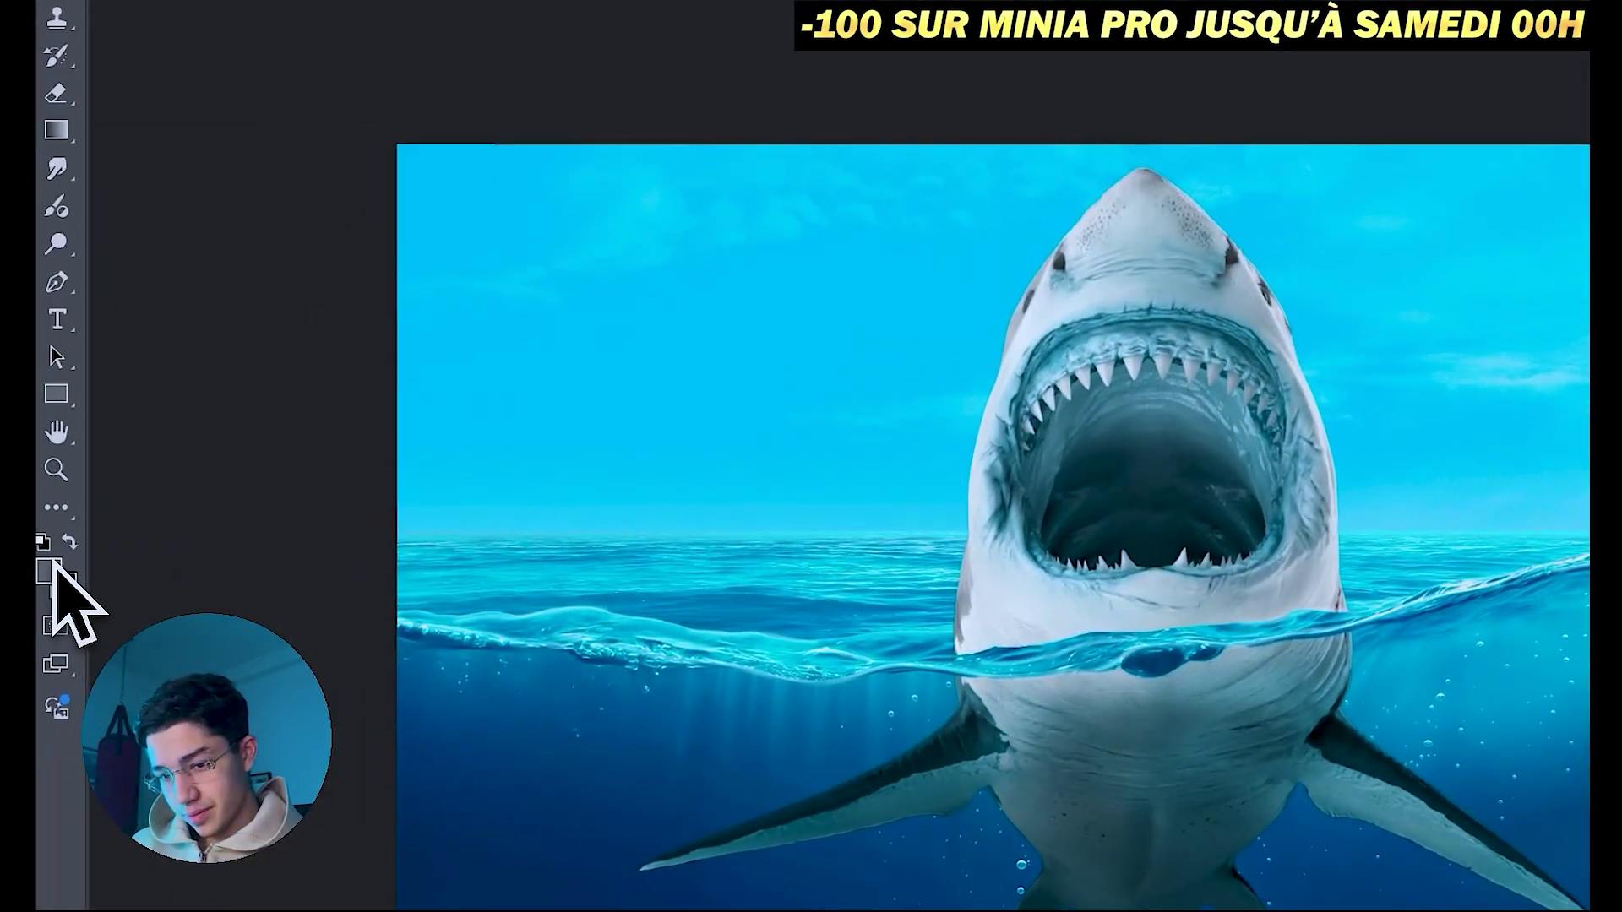
click(56, 592)
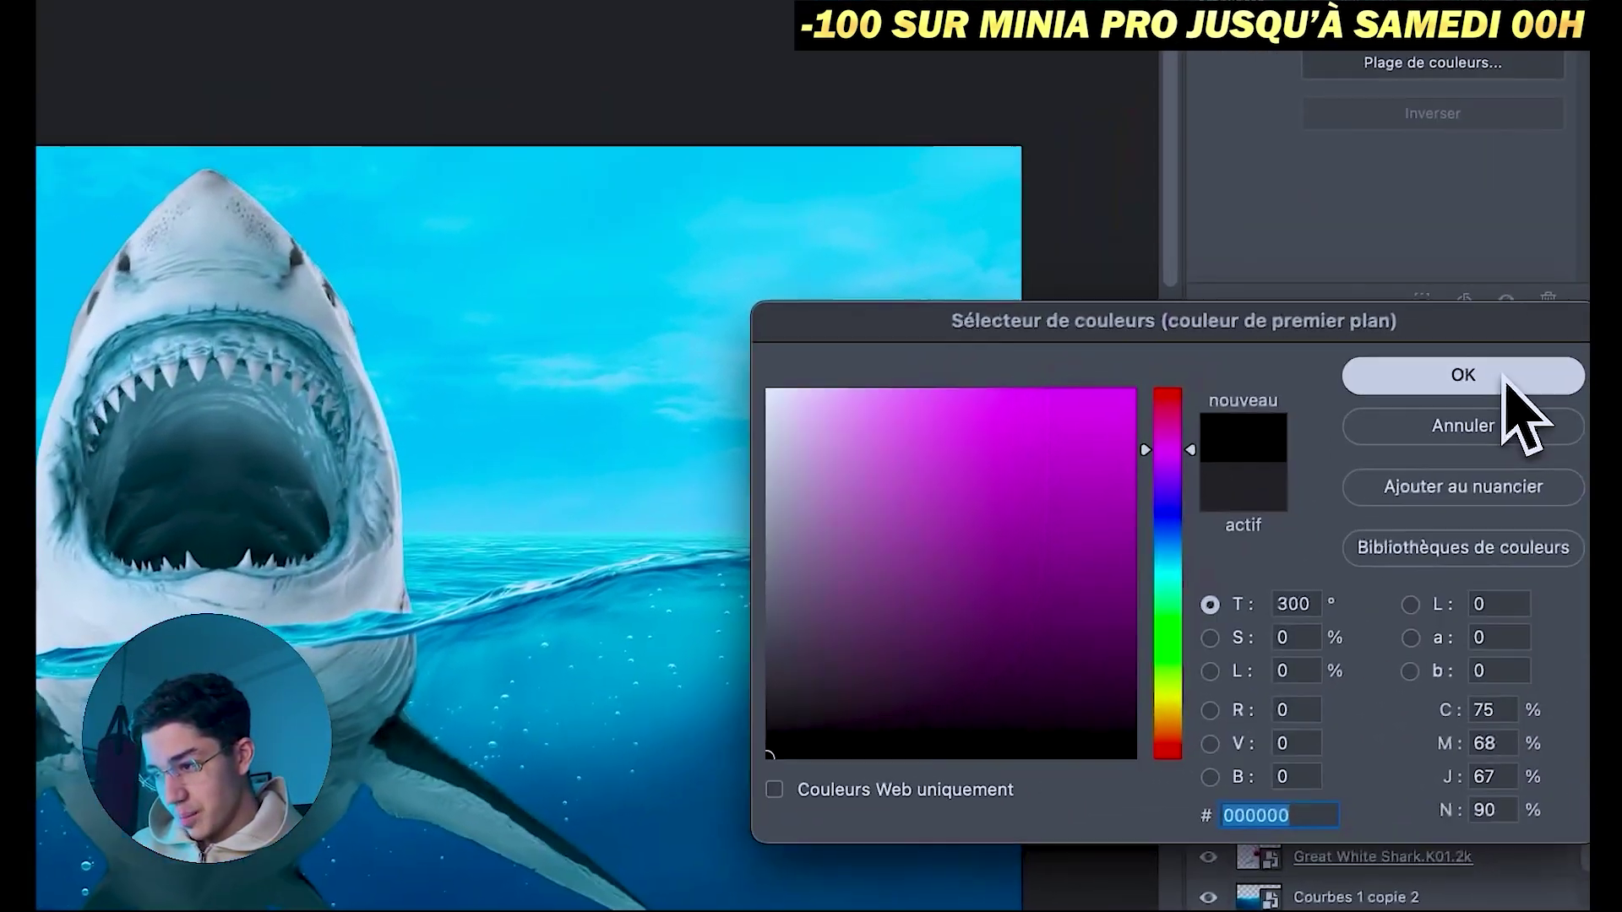
click(1513, 377)
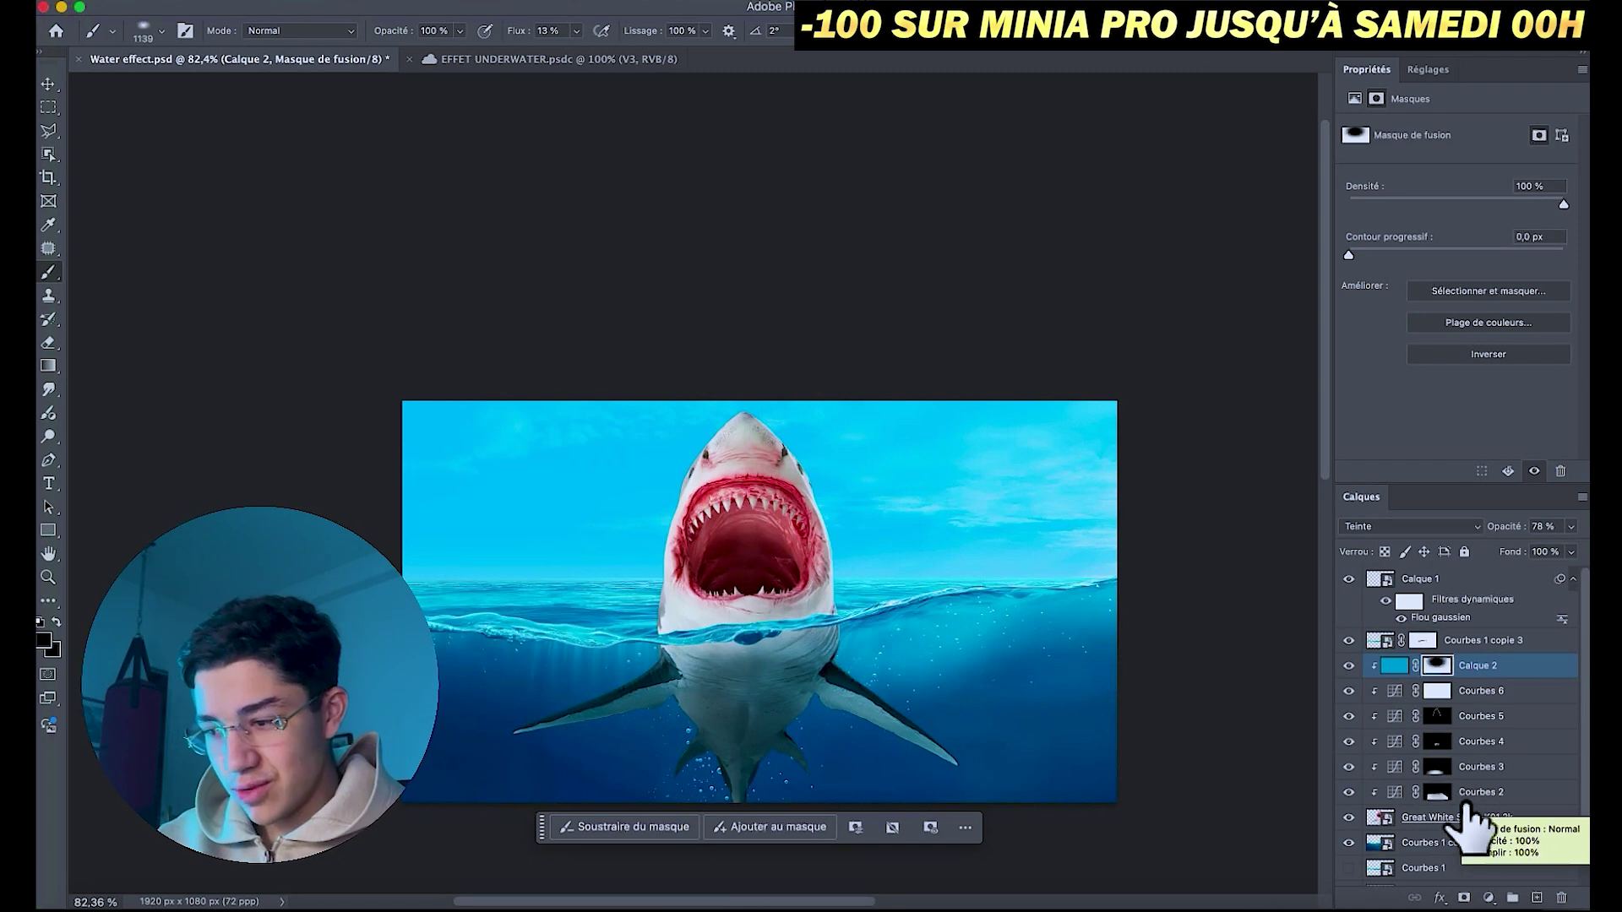
- Convert the shark and its adjustment layers into one smart object
shift+click(1470, 815)
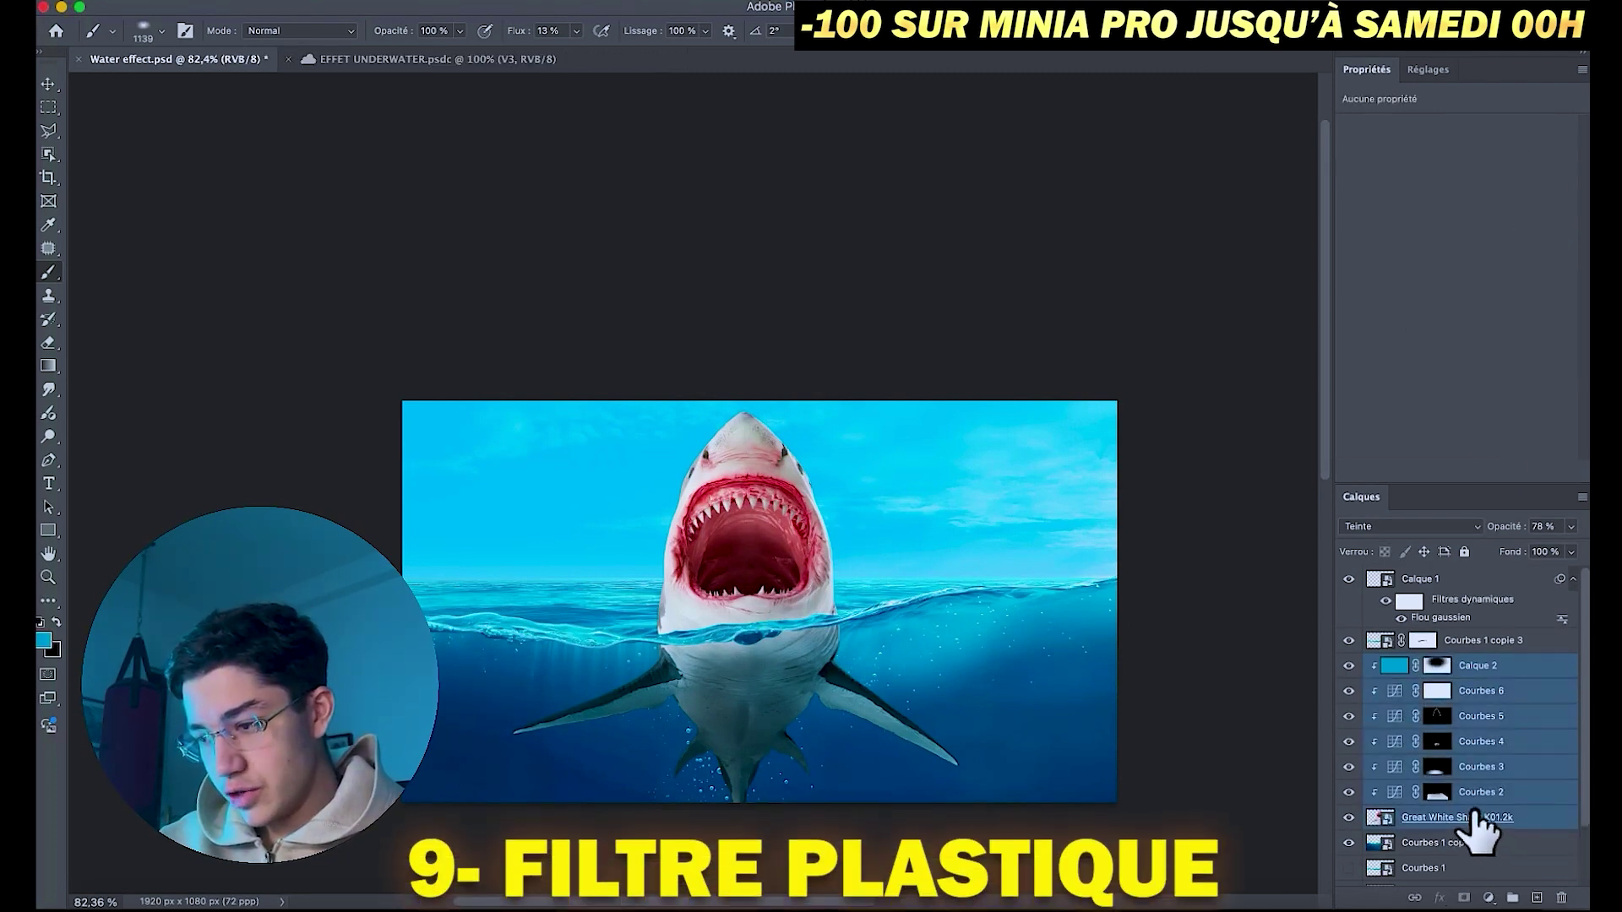
right_click(1473, 814)
click(1372, 781)
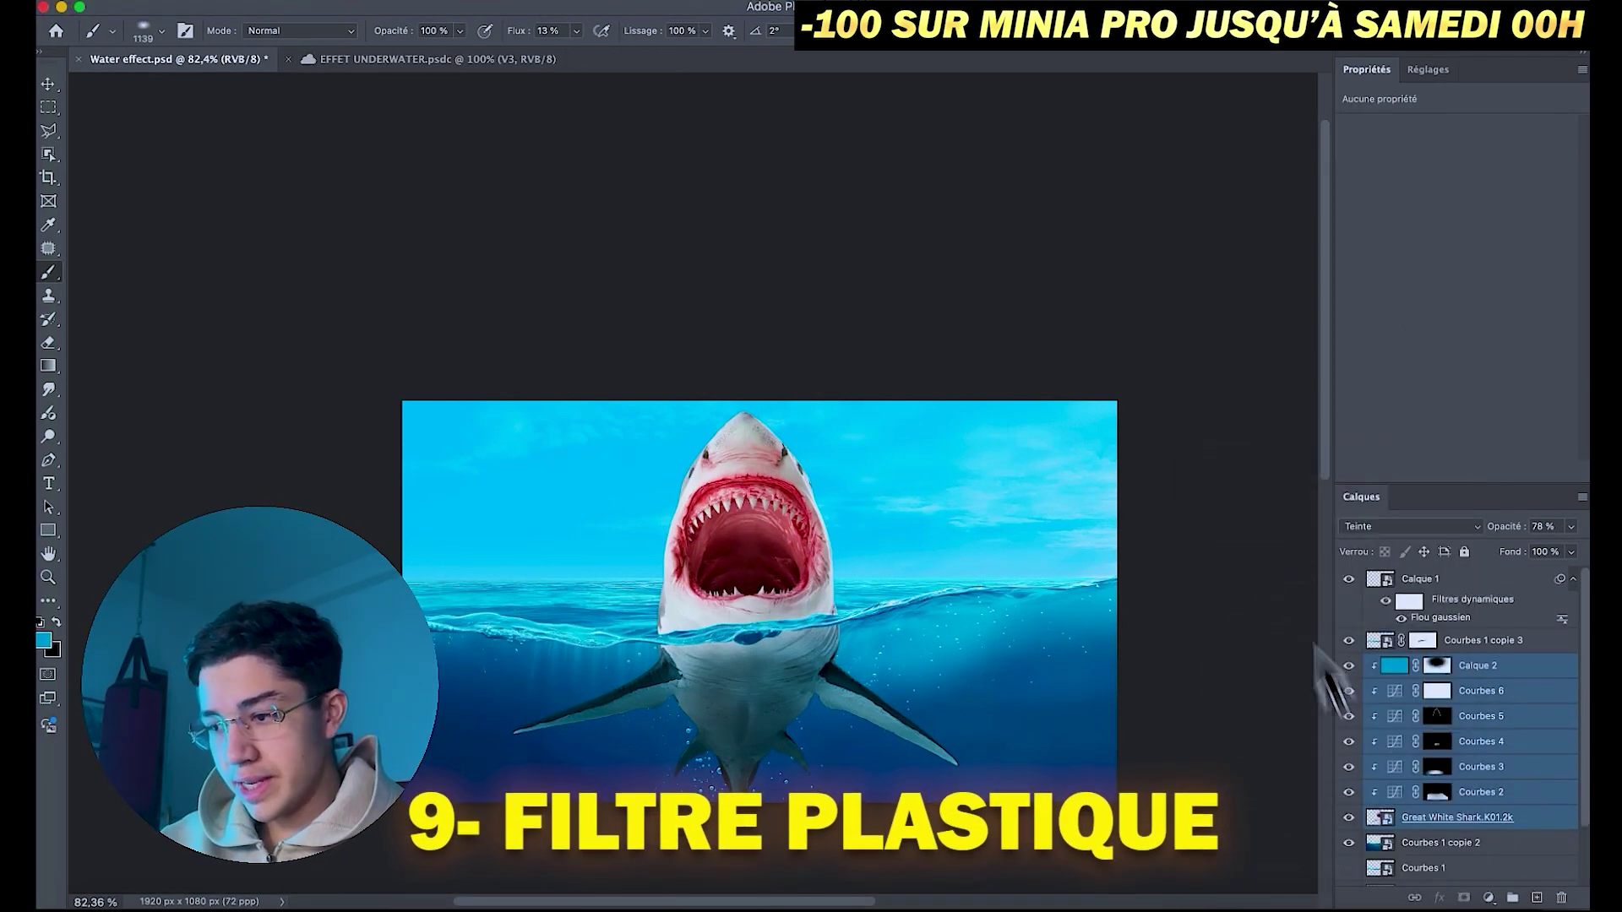
- Apply the Artistiques > Emballage plastique filter (15, 9, 7) and select its filter mask
click(520, 4)
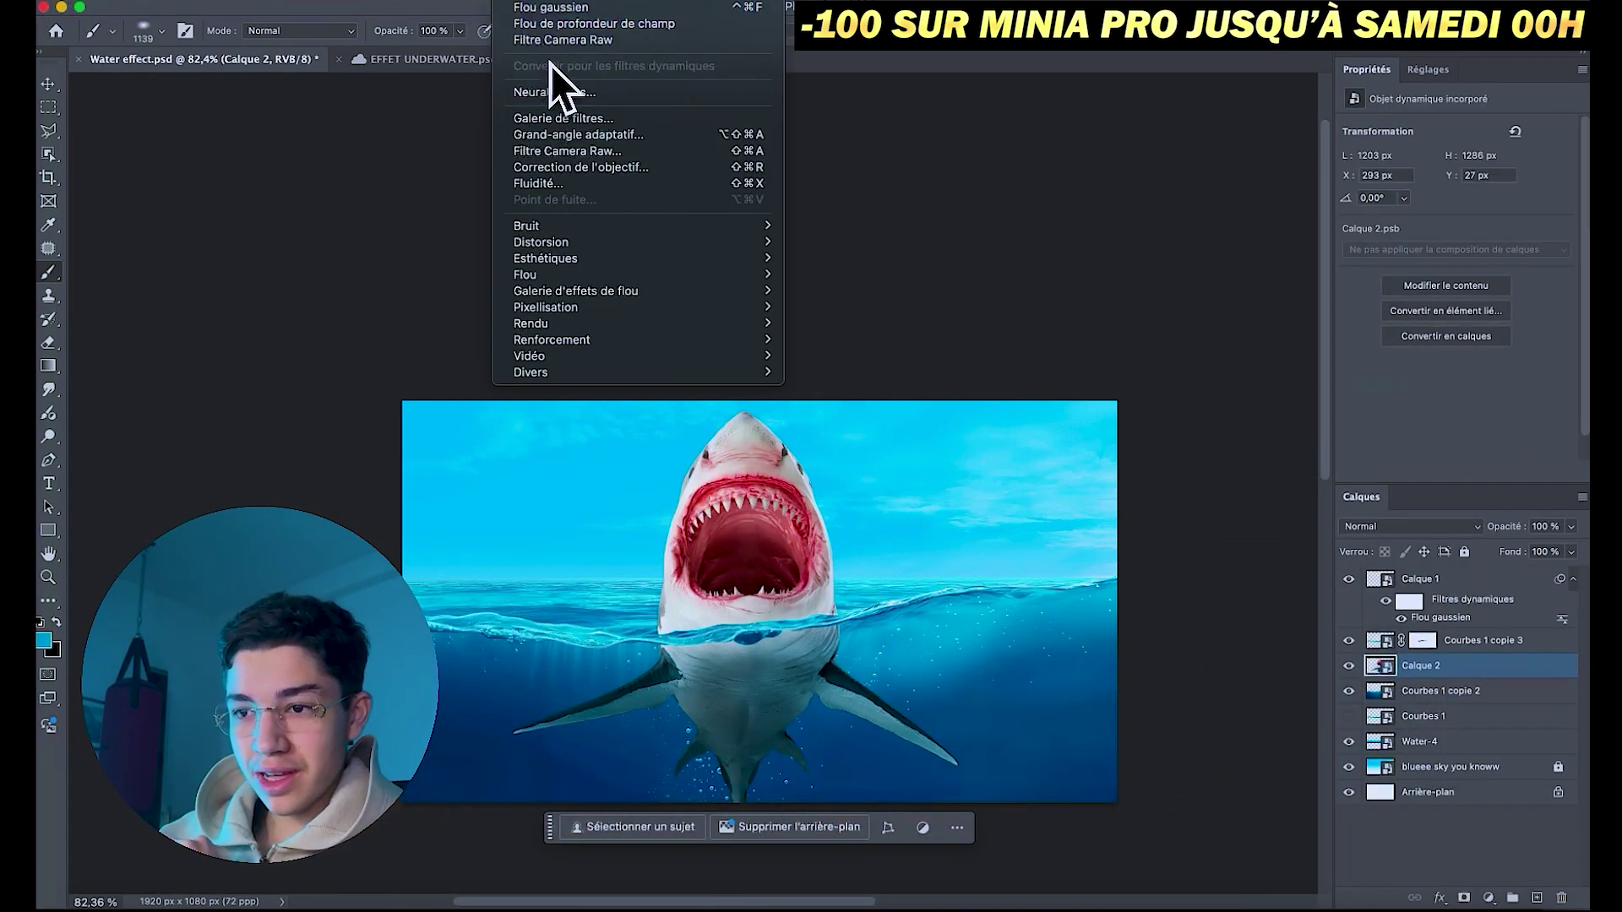
click(558, 118)
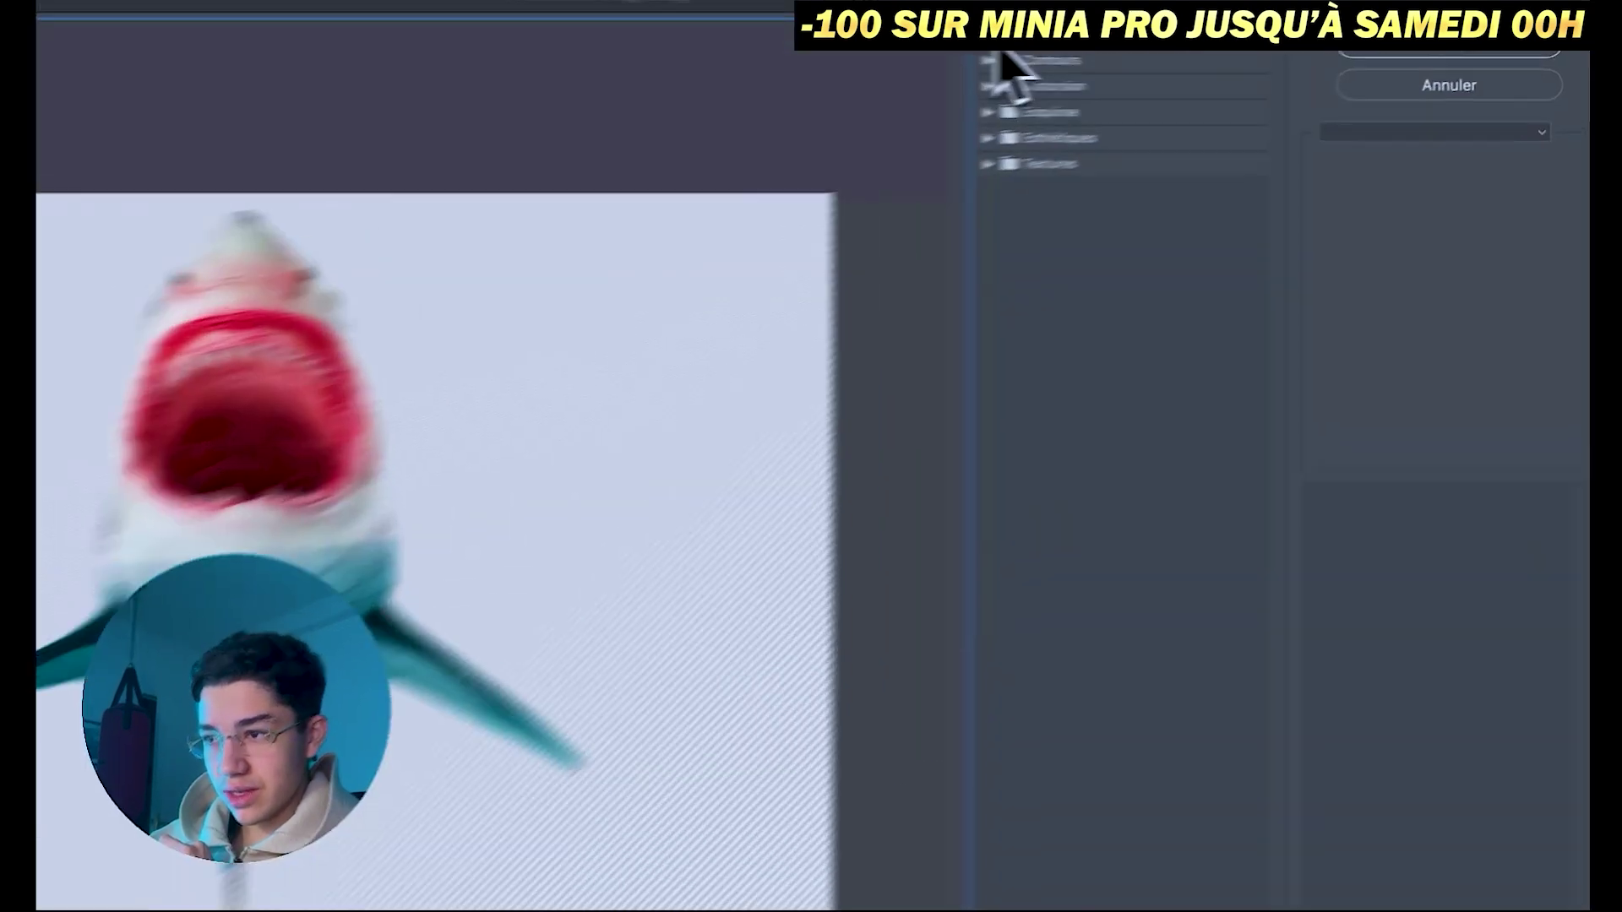
click(1161, 40)
click(929, 300)
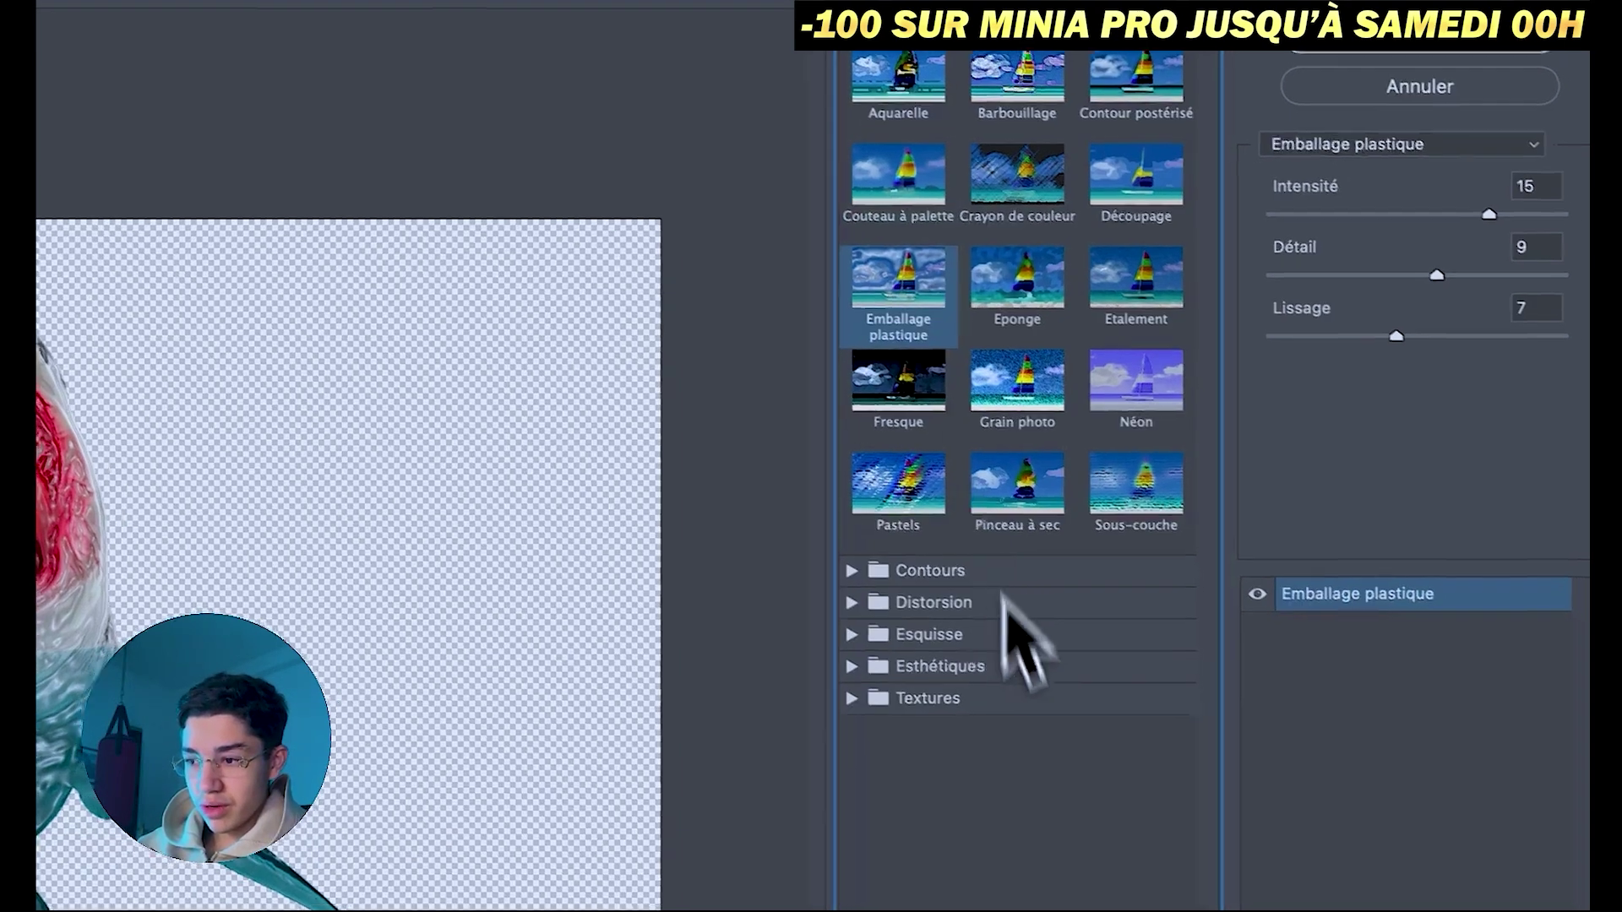
click(1292, 50)
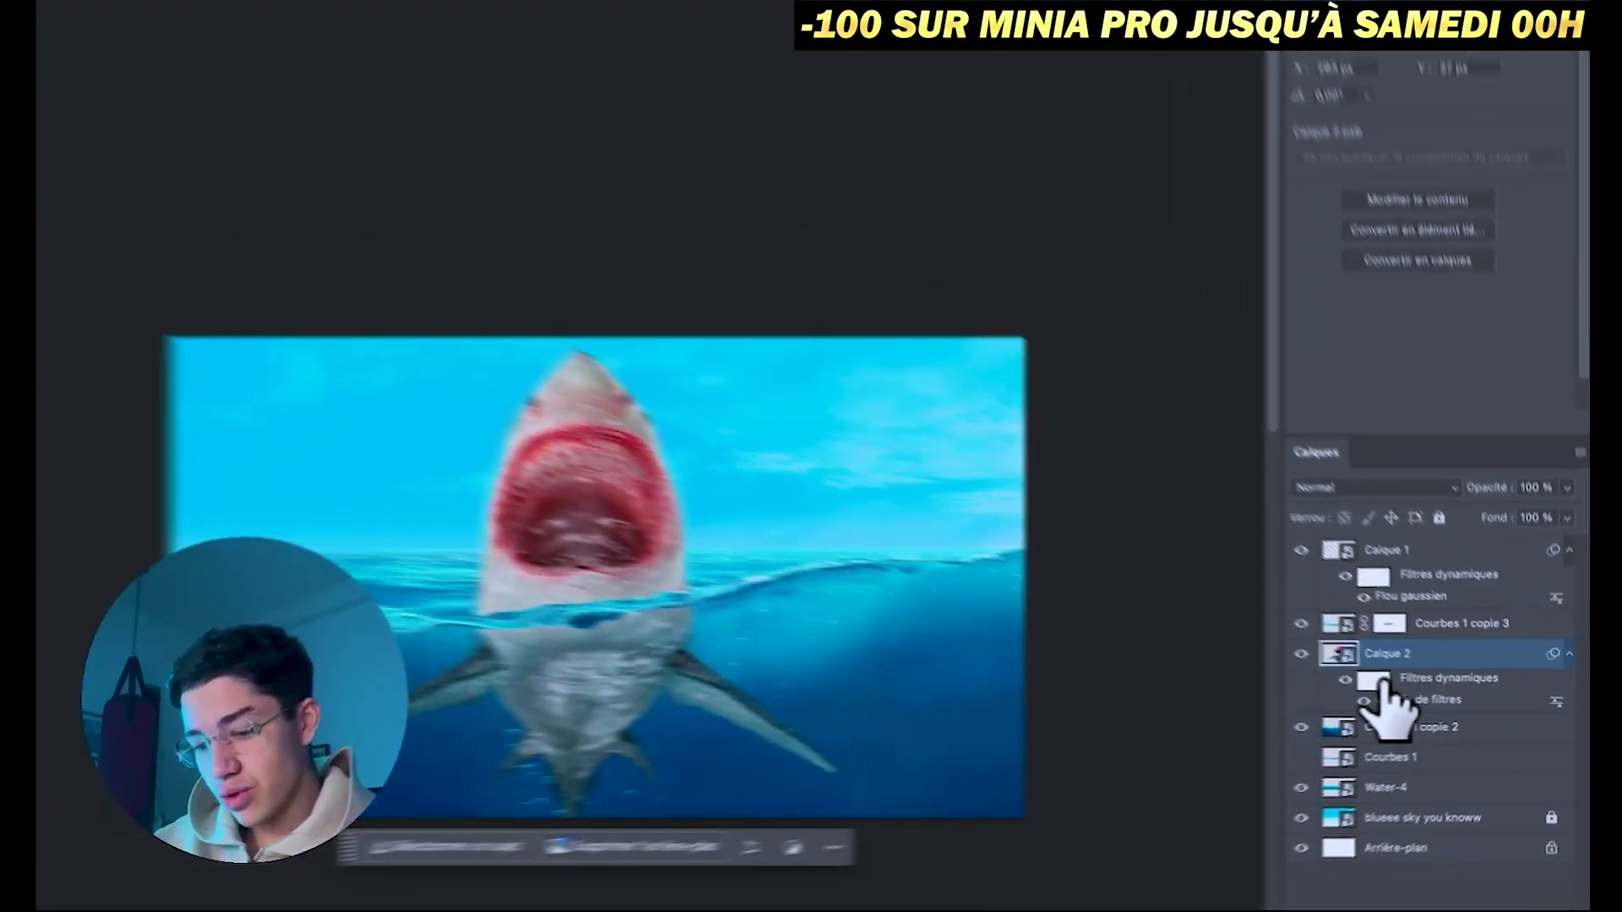
click(1408, 689)
- Invert the Emballage plastique filter mask to black and ready a smaller white brush to paint it back
key(ctrl+i)
mouse_move(796, 655)
mouse_down()
mouse_move(706, 634)
mouse_move(739, 626)
mouse_move(592, 540)
mouse_up()
scroll(789, 706, up, 5)
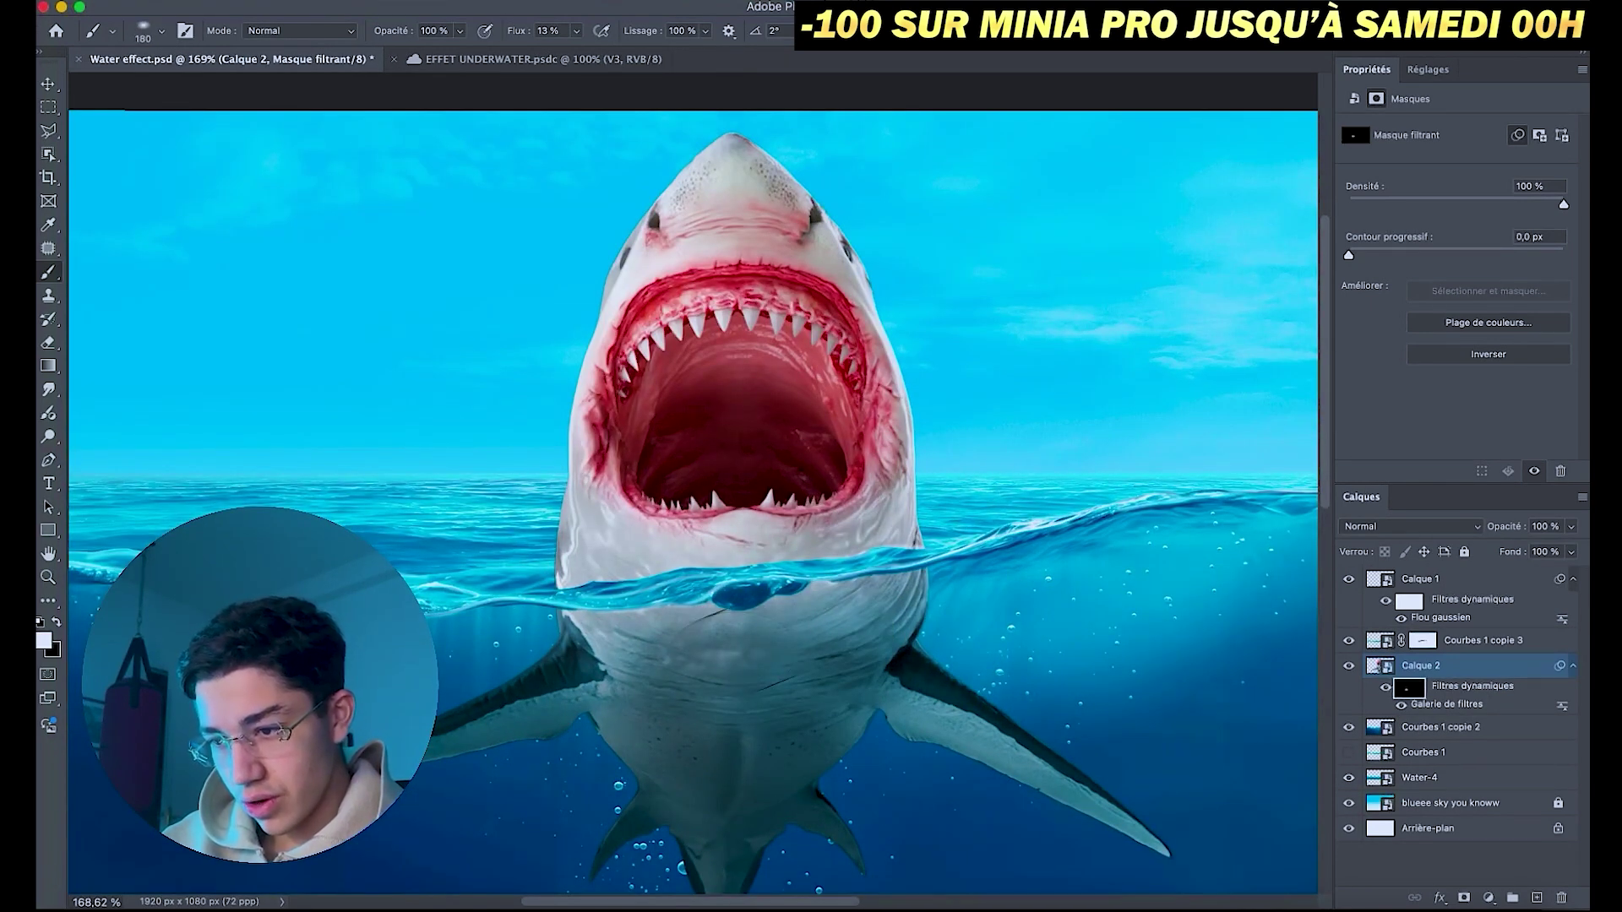
drag(853, 571, 795, 570)
scroll(819, 512, up, 1)
key(w)
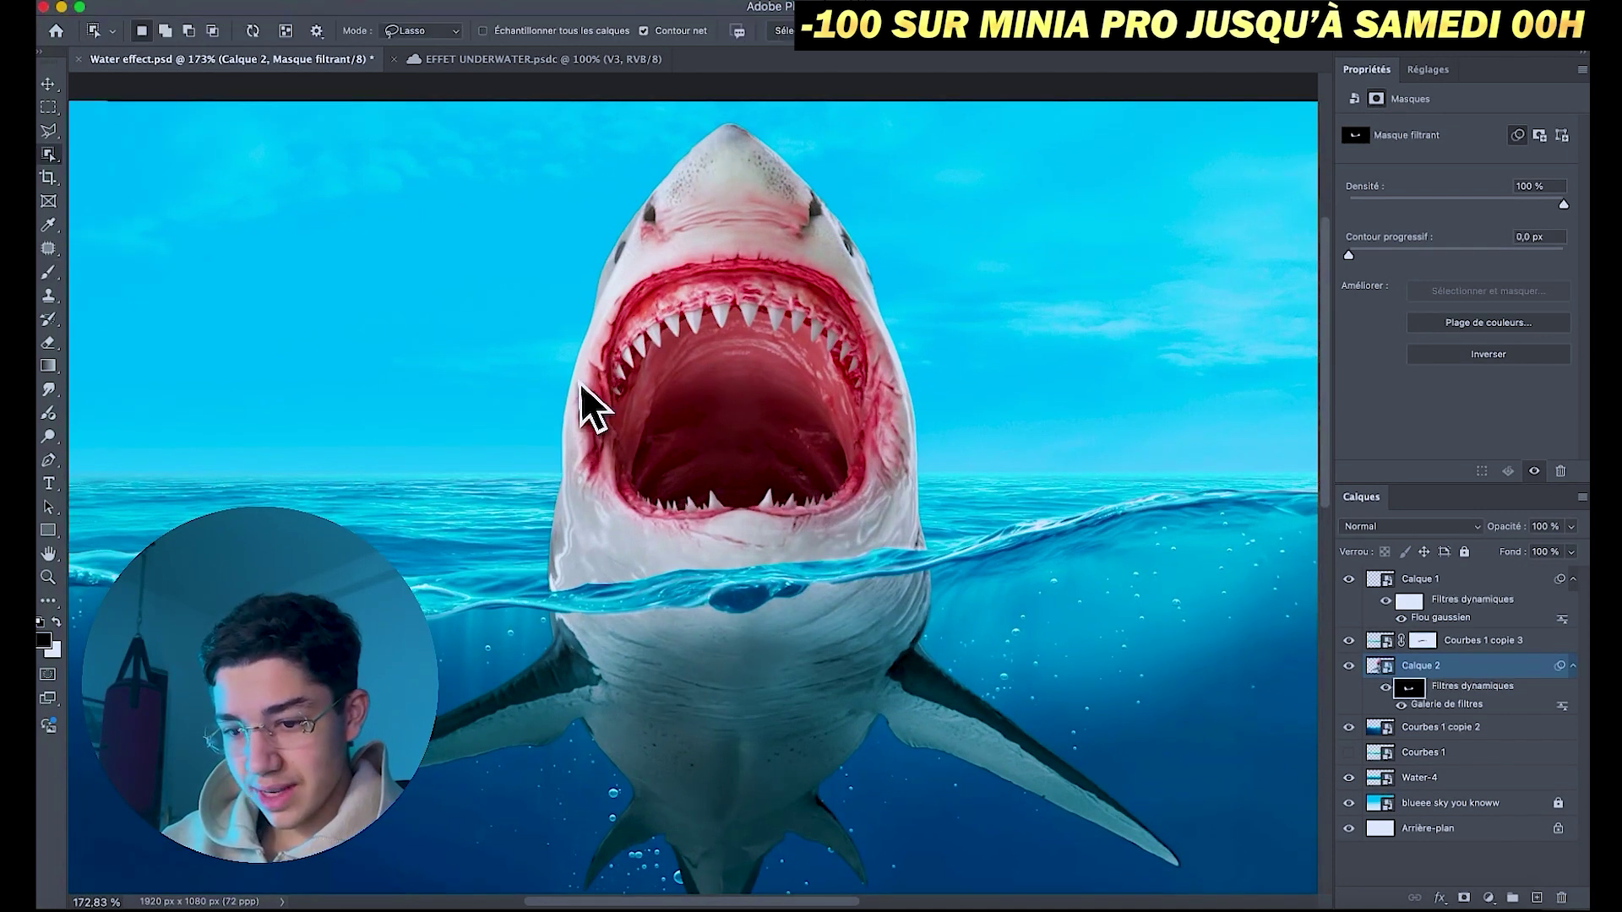
key(x)
drag(610, 413, 543, 387)
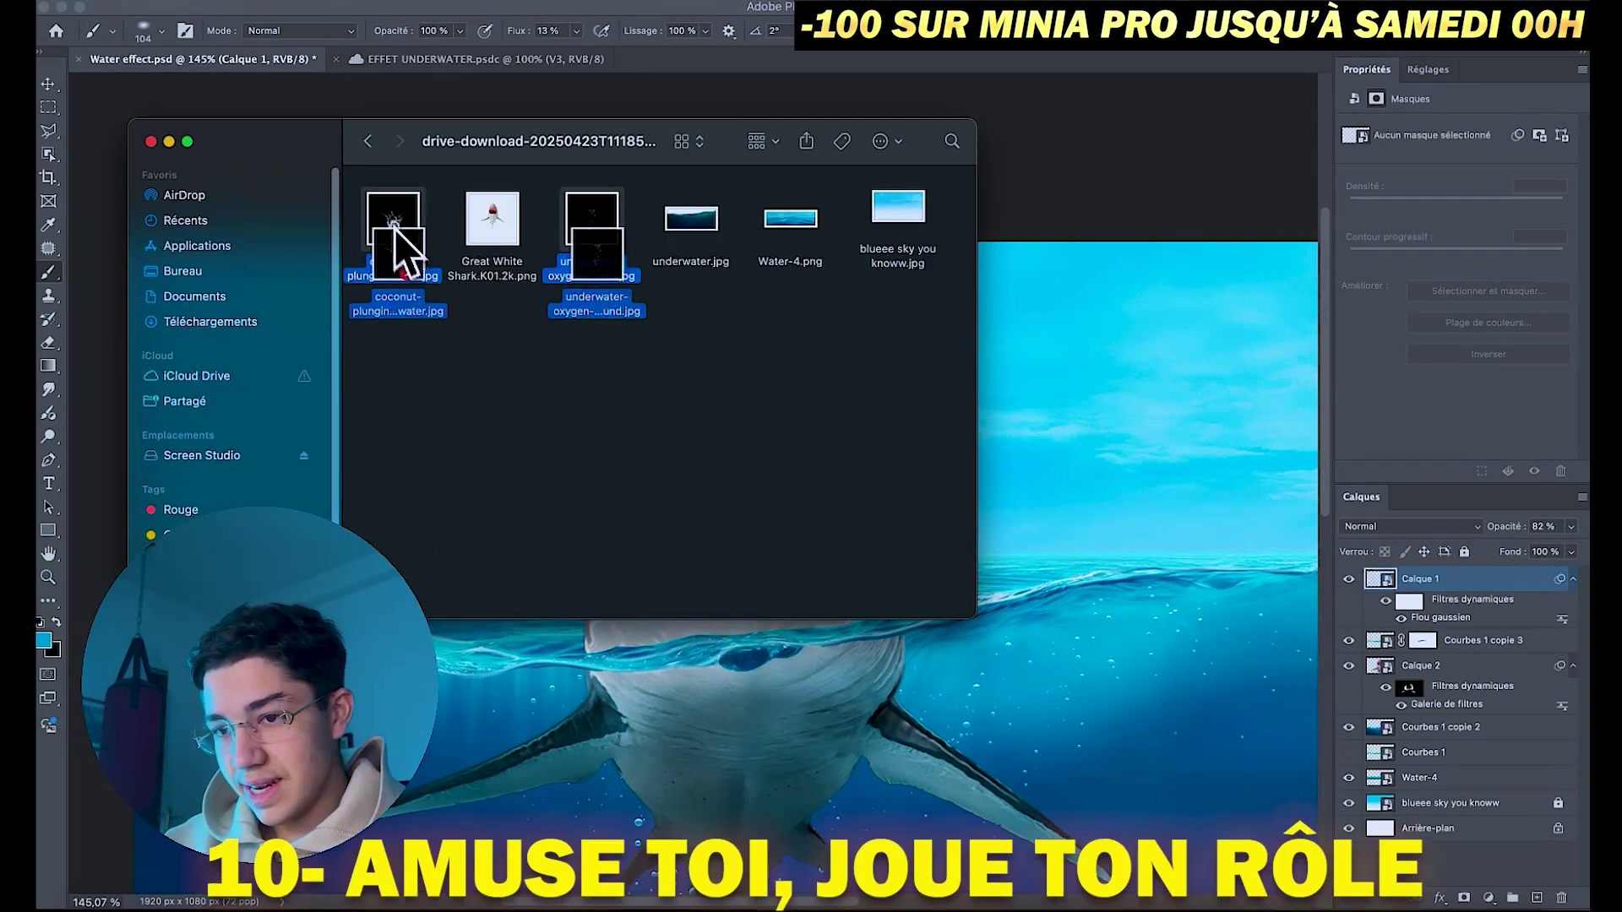
- Place the coconut splash and bubbles images, hide the coconut, and set the bubbles to Superposition
drag(377, 236, 727, 507)
key(Return)
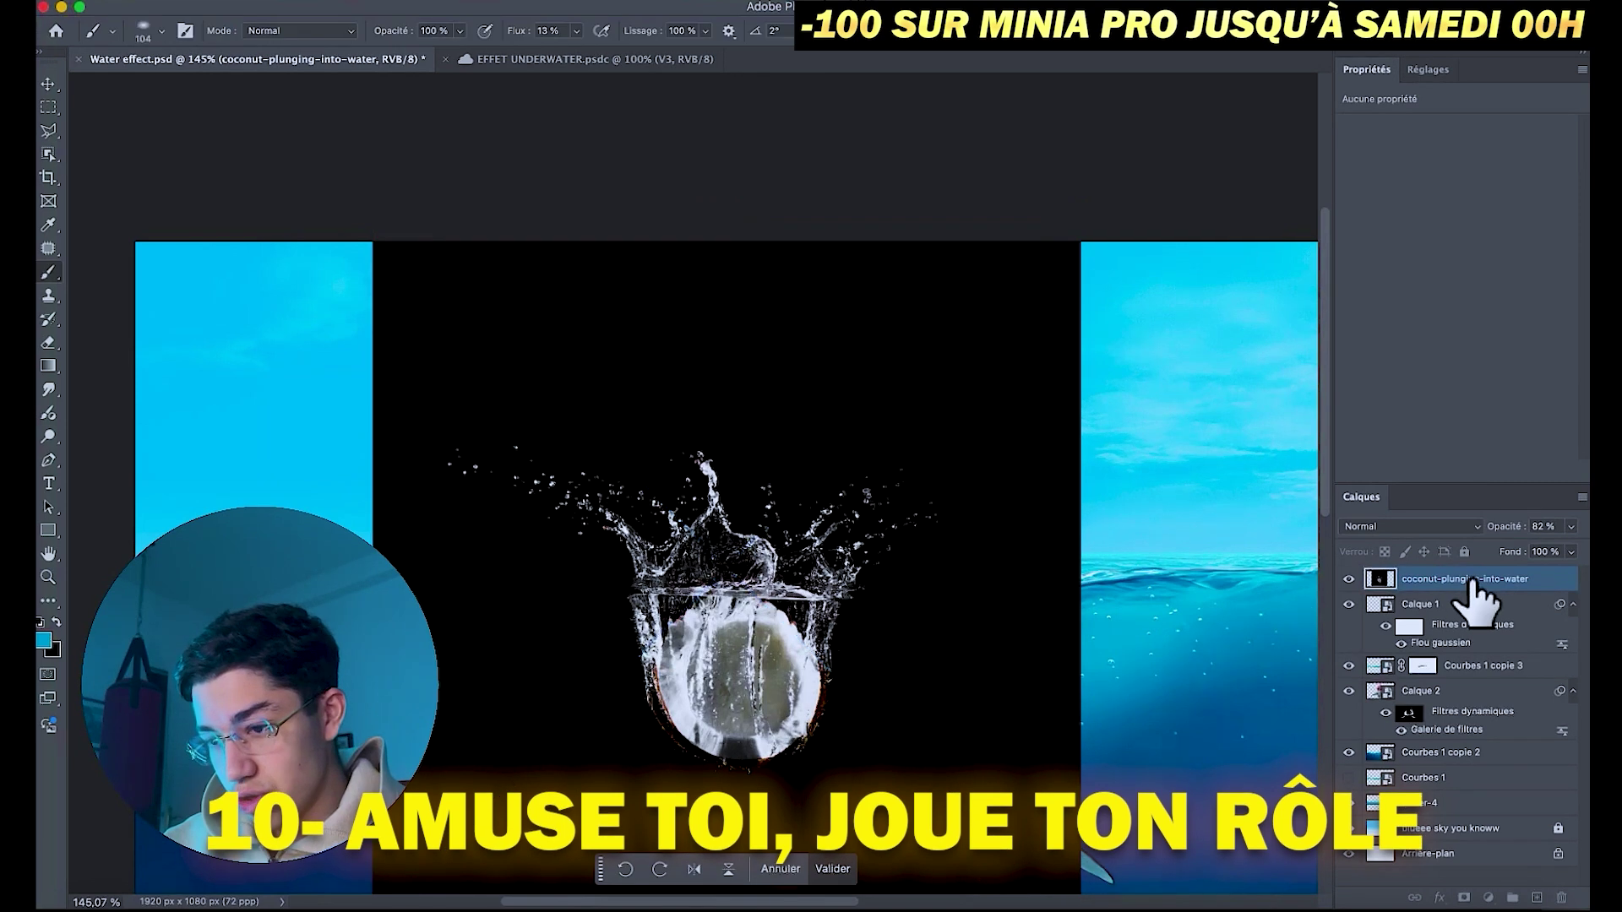
key(Return)
click(1366, 605)
click(1386, 579)
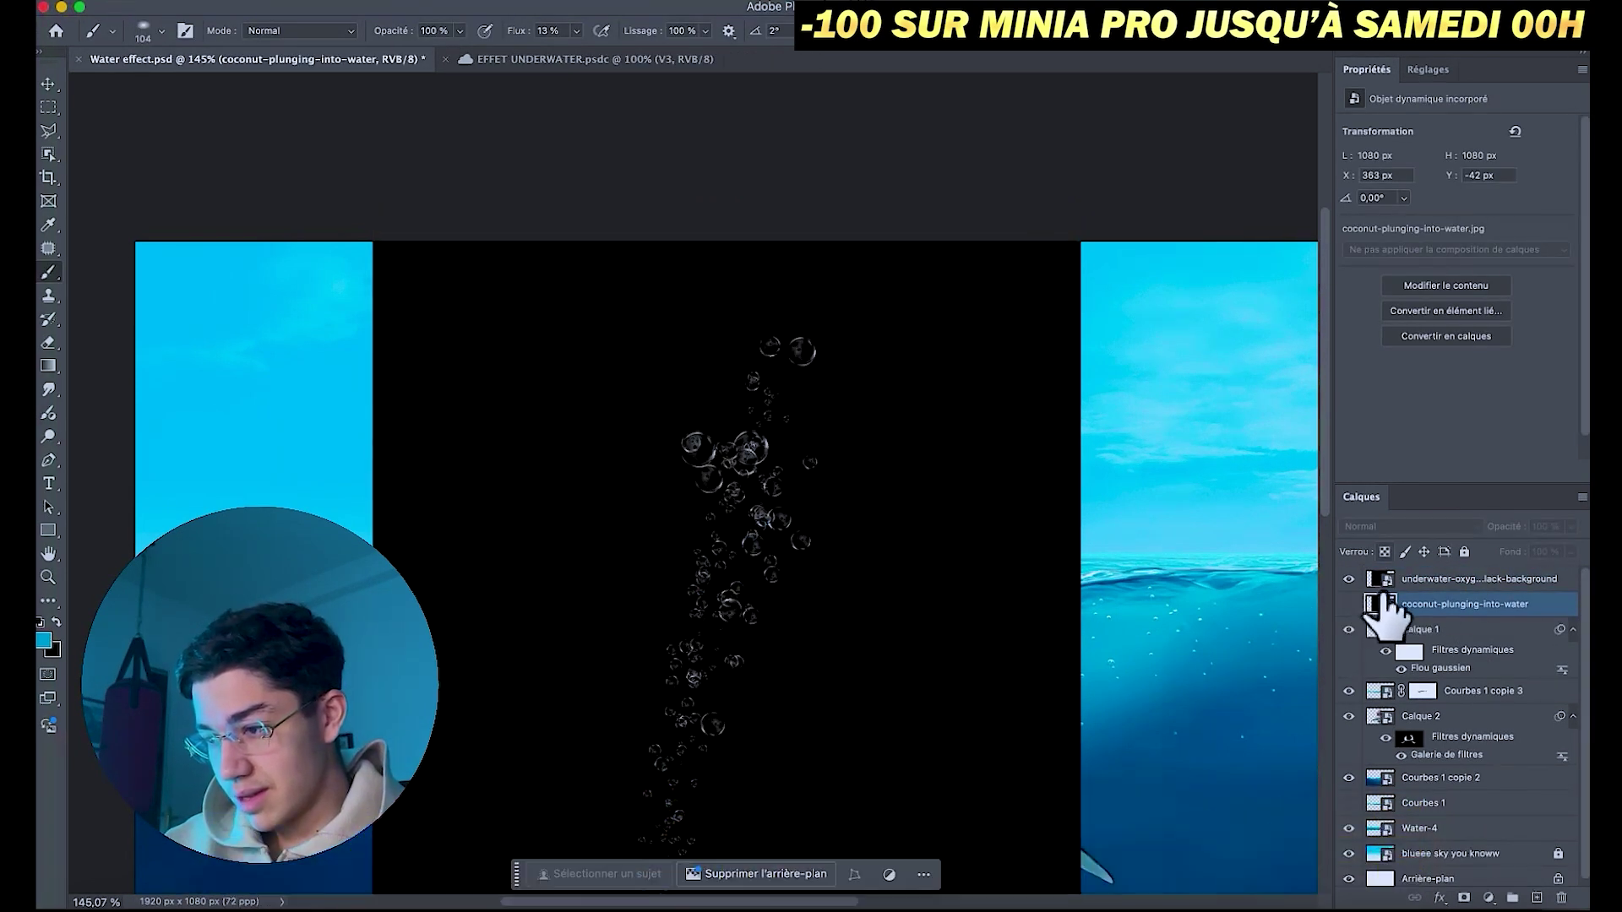
click(1377, 529)
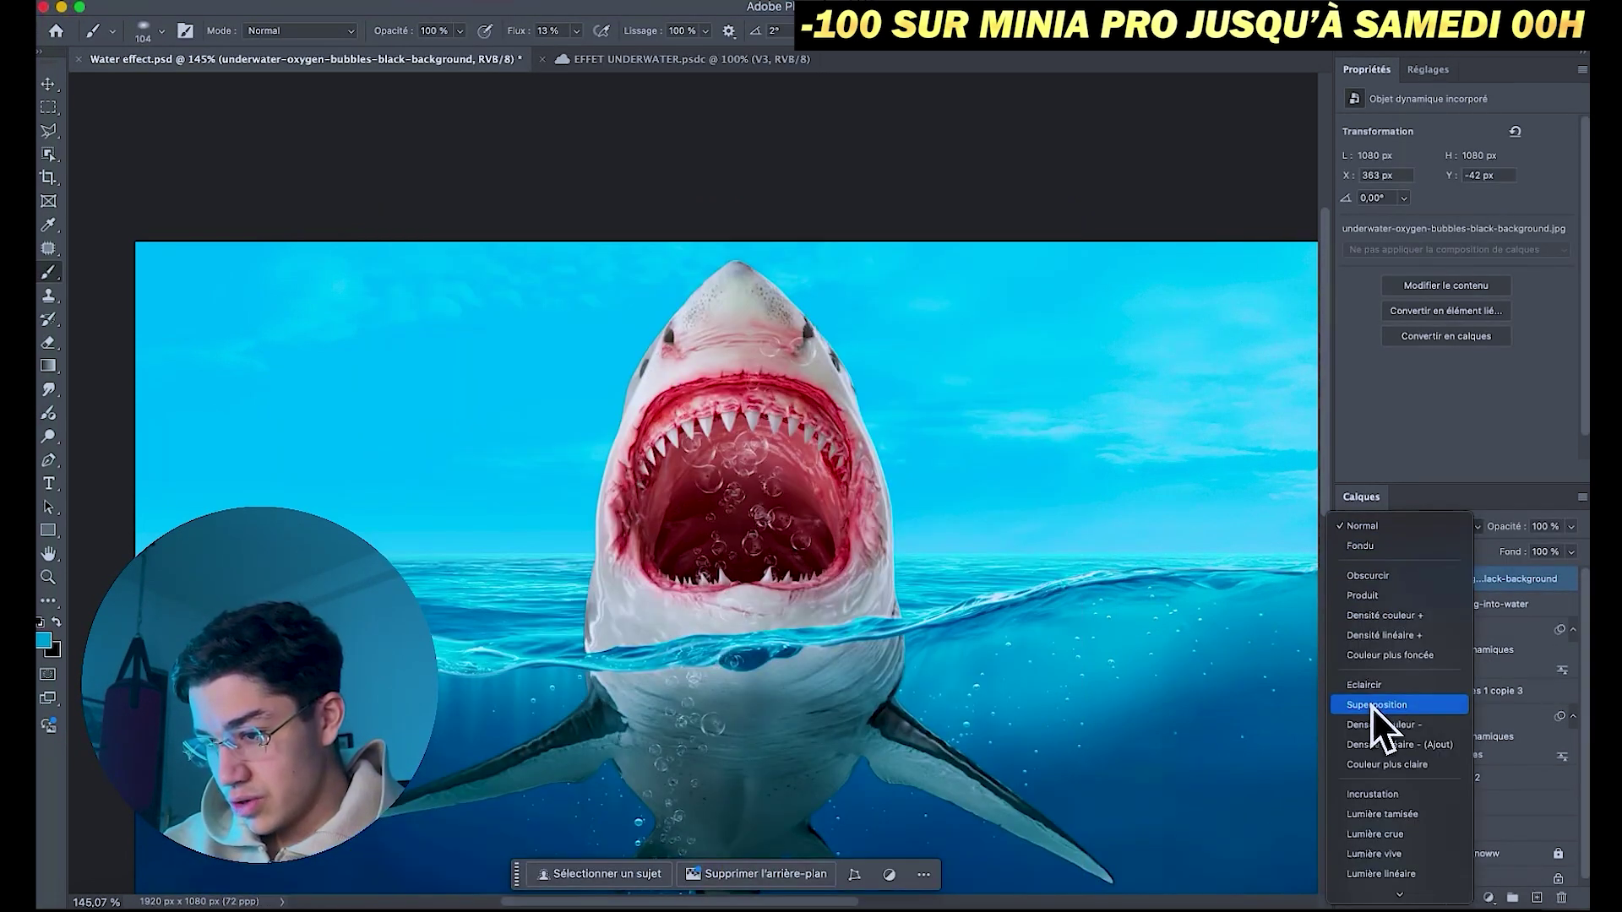
click(1372, 707)
- Enlarge and tilt the bubbles over the shark, then add a layer mask with a large black brush
key(ctrl+t)
scroll(815, 561, down, 5)
mouse_move(930, 550)
mouse_down()
mouse_move(1219, 670)
mouse_move(1050, 855)
mouse_move(953, 771)
mouse_up()
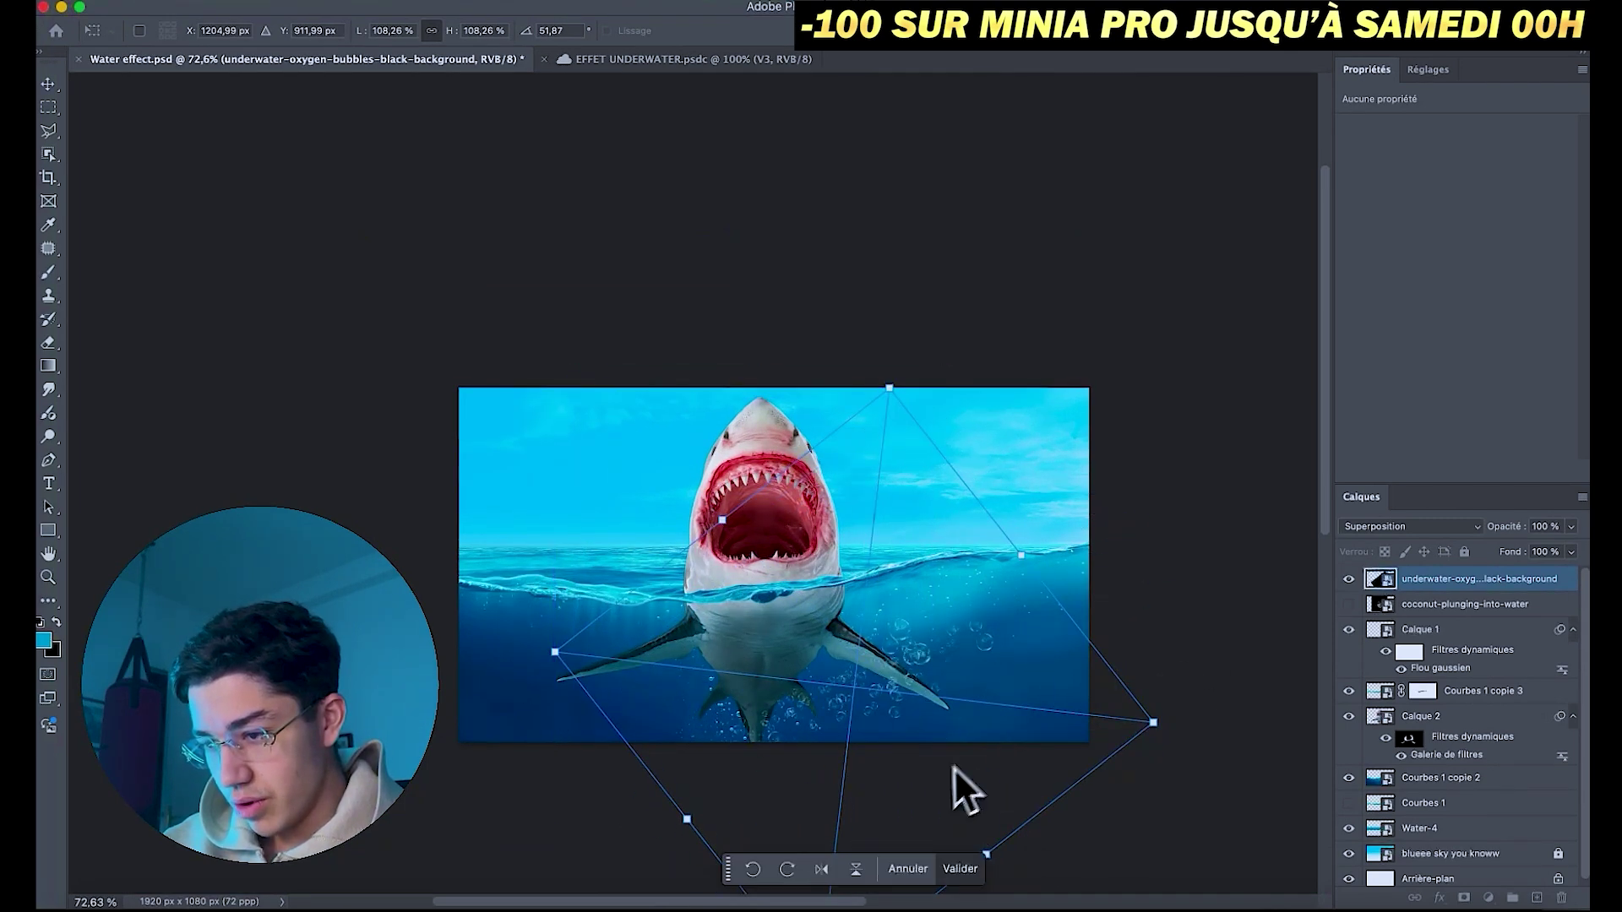
mouse_move(1245, 595)
mouse_down()
mouse_move(935, 417)
mouse_move(1106, 507)
mouse_up()
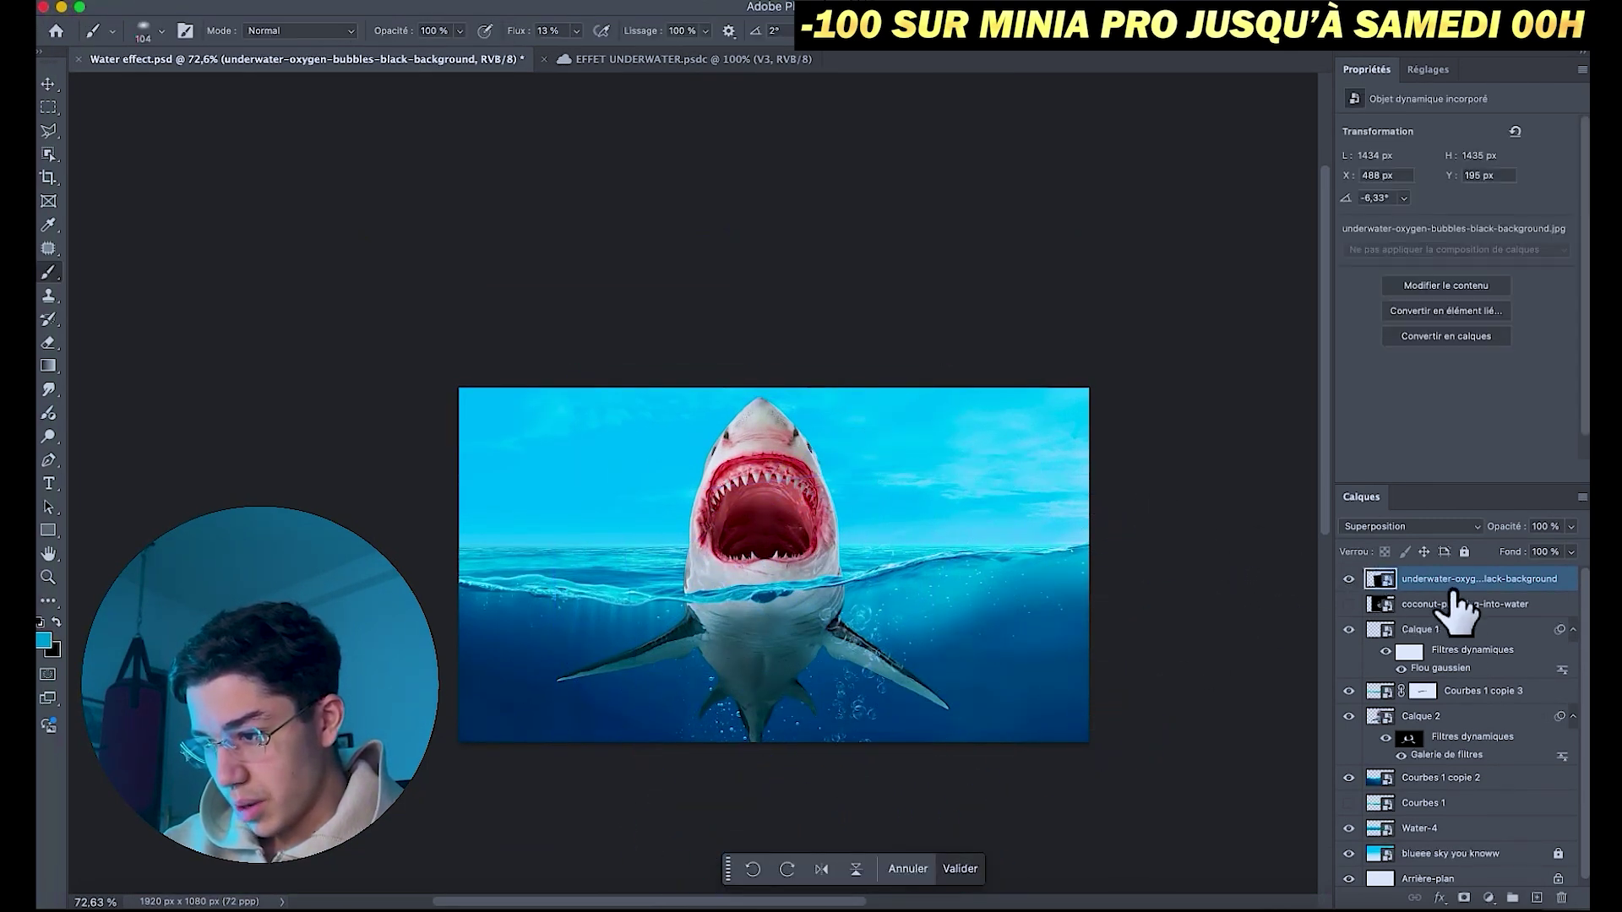
key(Return)
click(1464, 898)
drag(870, 533, 870, 507)
key(x)
scroll(765, 517, up, 5)
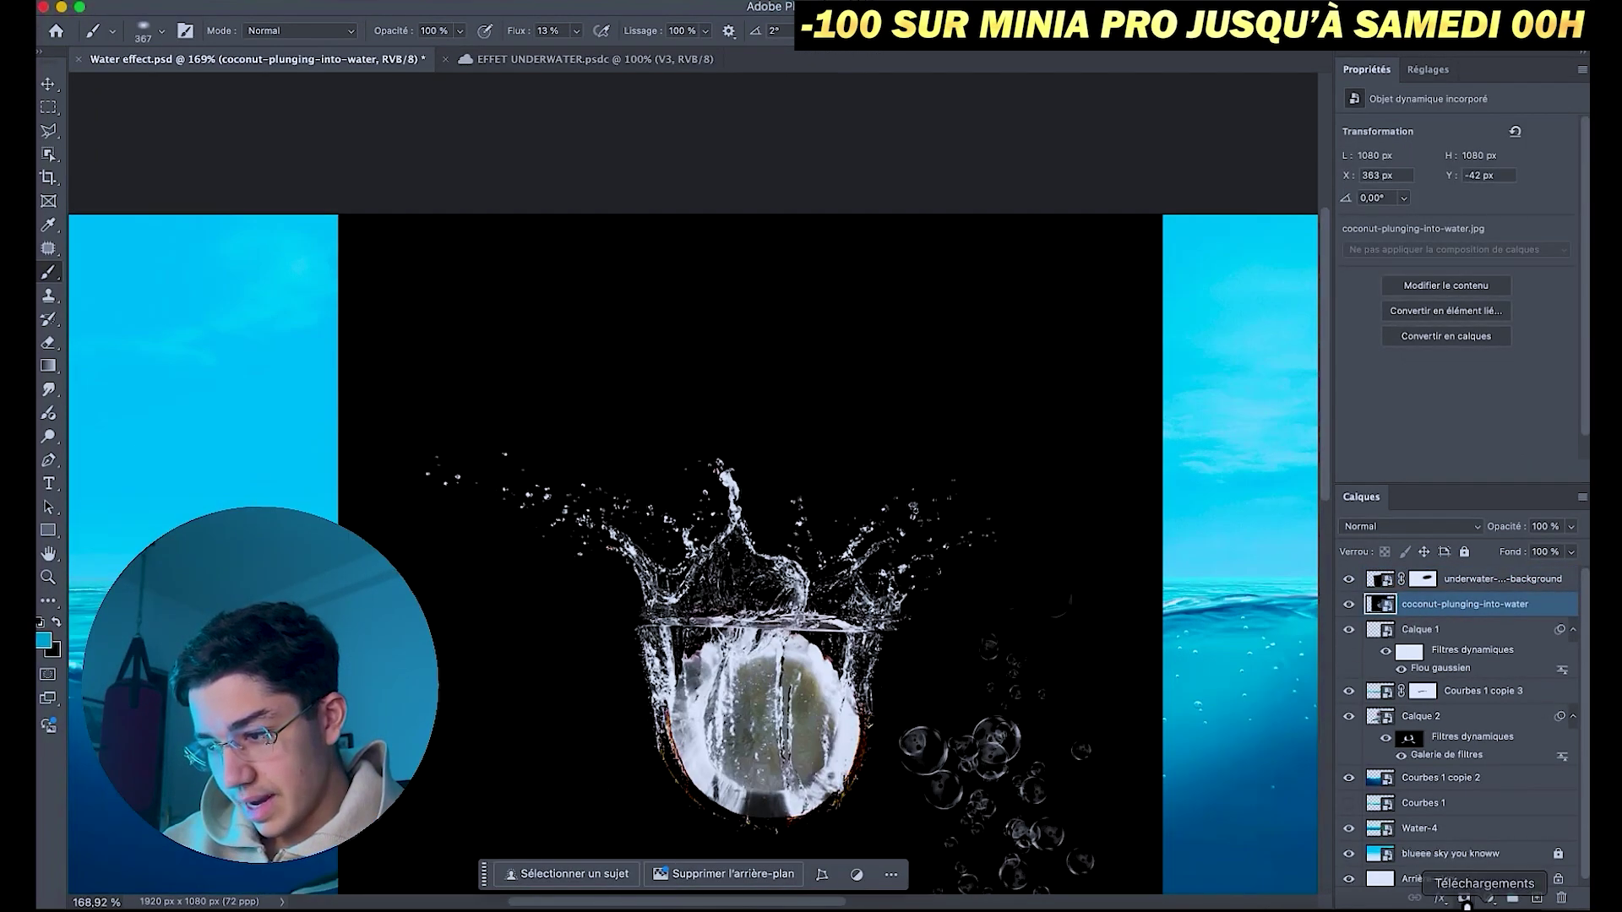
- Mask the coconut splash layer, painting black to hide its dark background around the mouth
click(1464, 898)
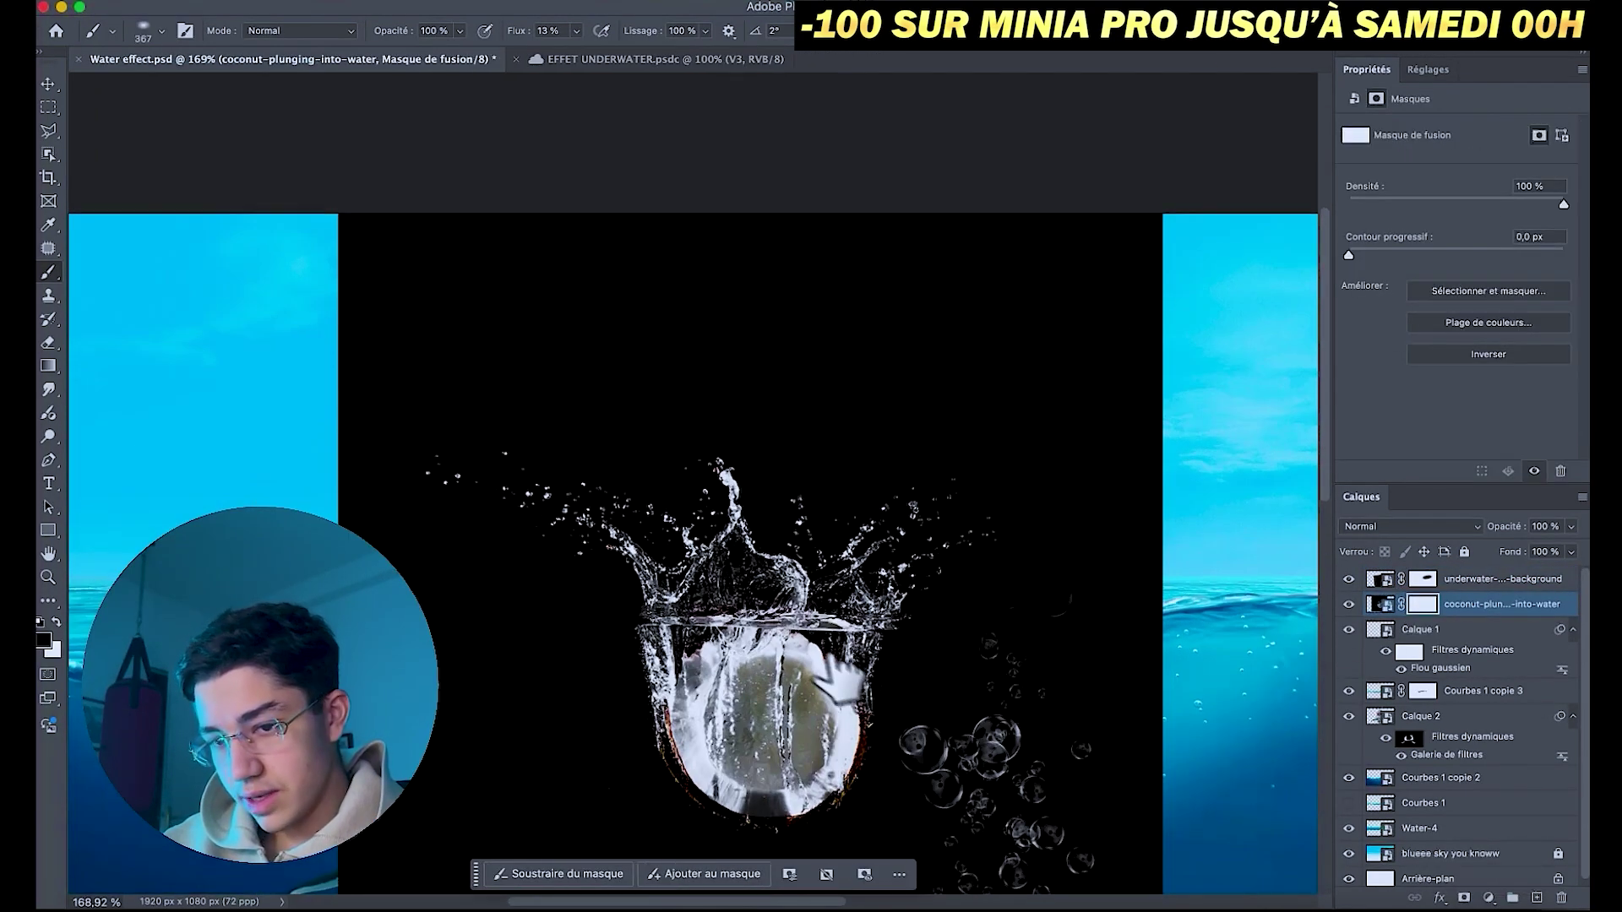
scroll(869, 634, down, 3)
drag(868, 634, 811, 636)
key(d)
key(x)
drag(592, 549, 963, 541)
mouse_move(608, 499)
mouse_down()
mouse_move(911, 583)
mouse_move(608, 659)
mouse_up()
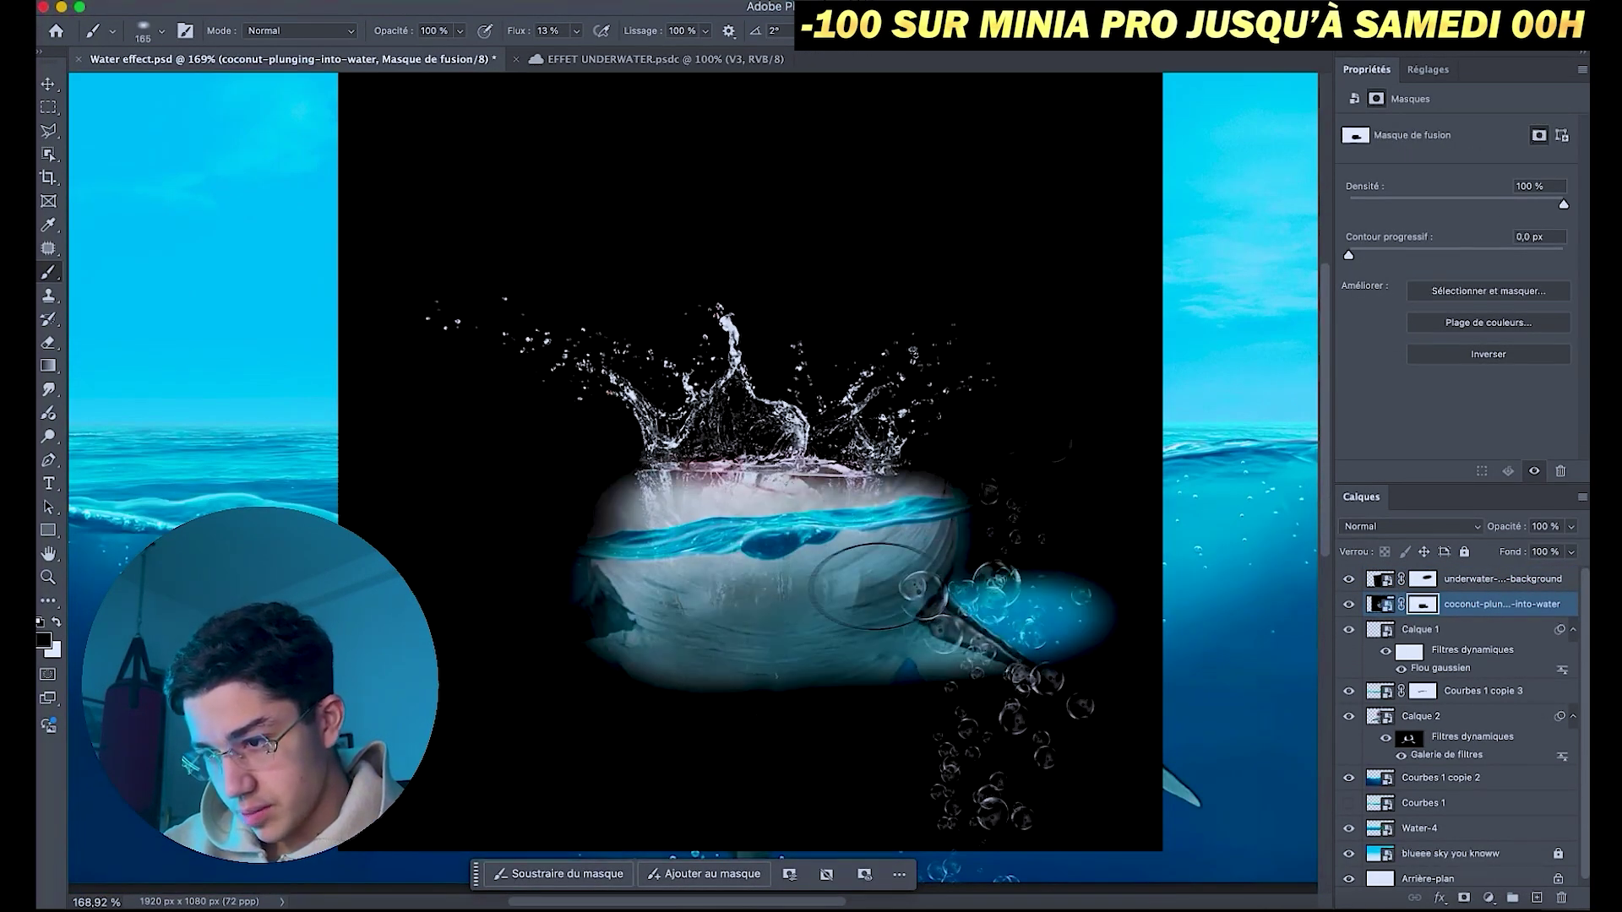
drag(845, 524, 1098, 591)
mouse_move(760, 549)
mouse_down()
mouse_move(524, 549)
mouse_move(971, 482)
mouse_up()
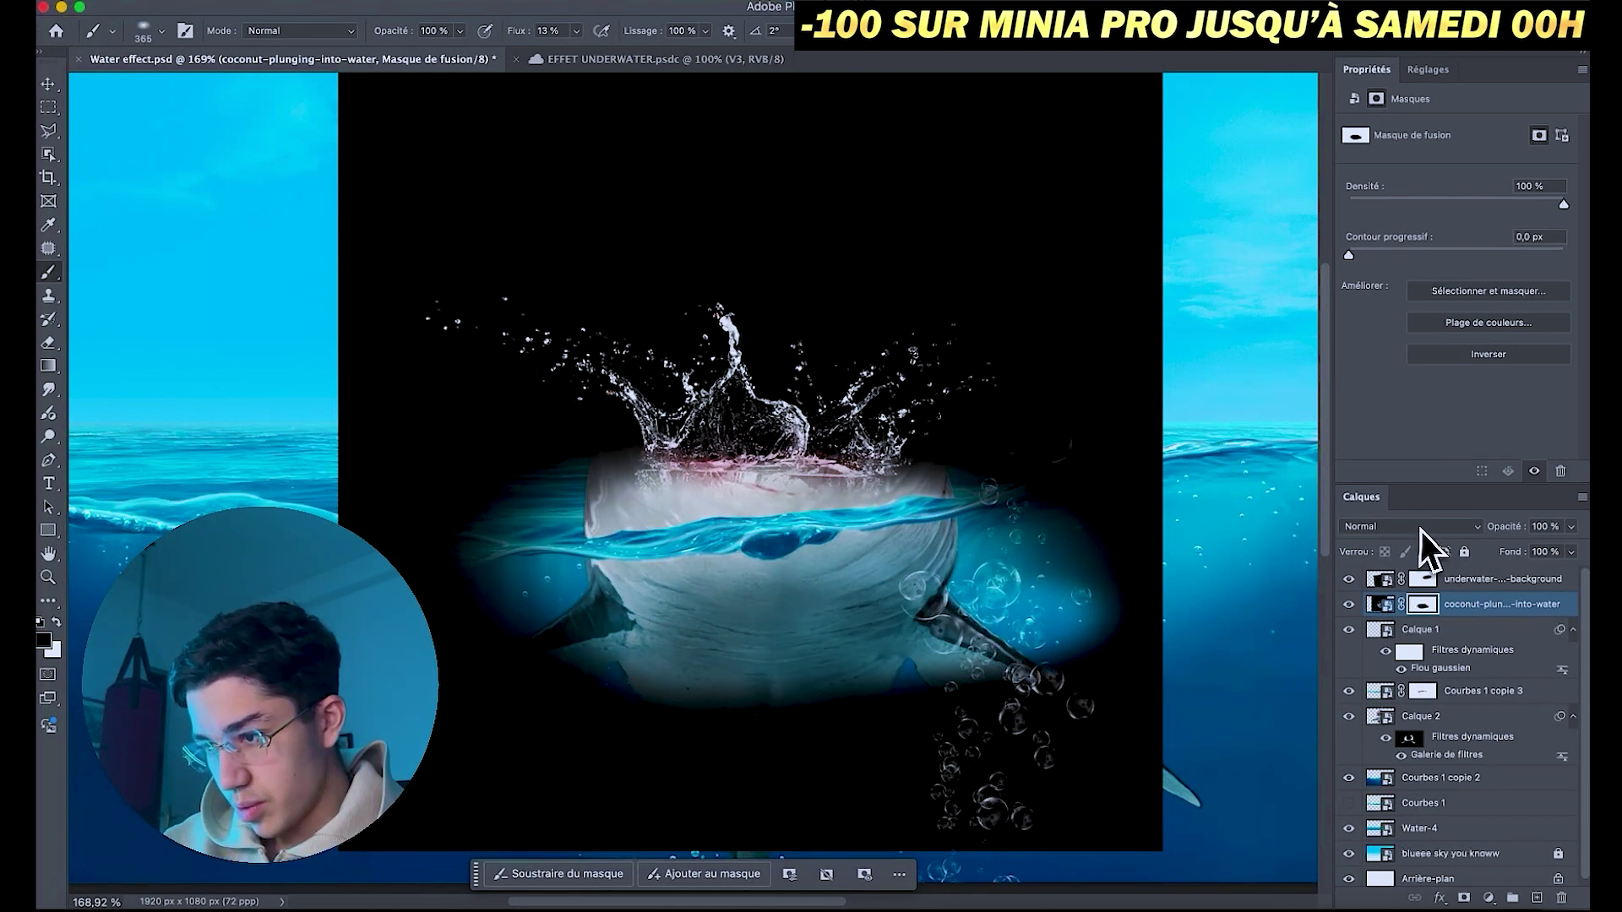
- Set the splash to Superposition and rotate and enlarge it inside the shark's mouth
click(1421, 530)
click(1440, 703)
key(ctrl+t)
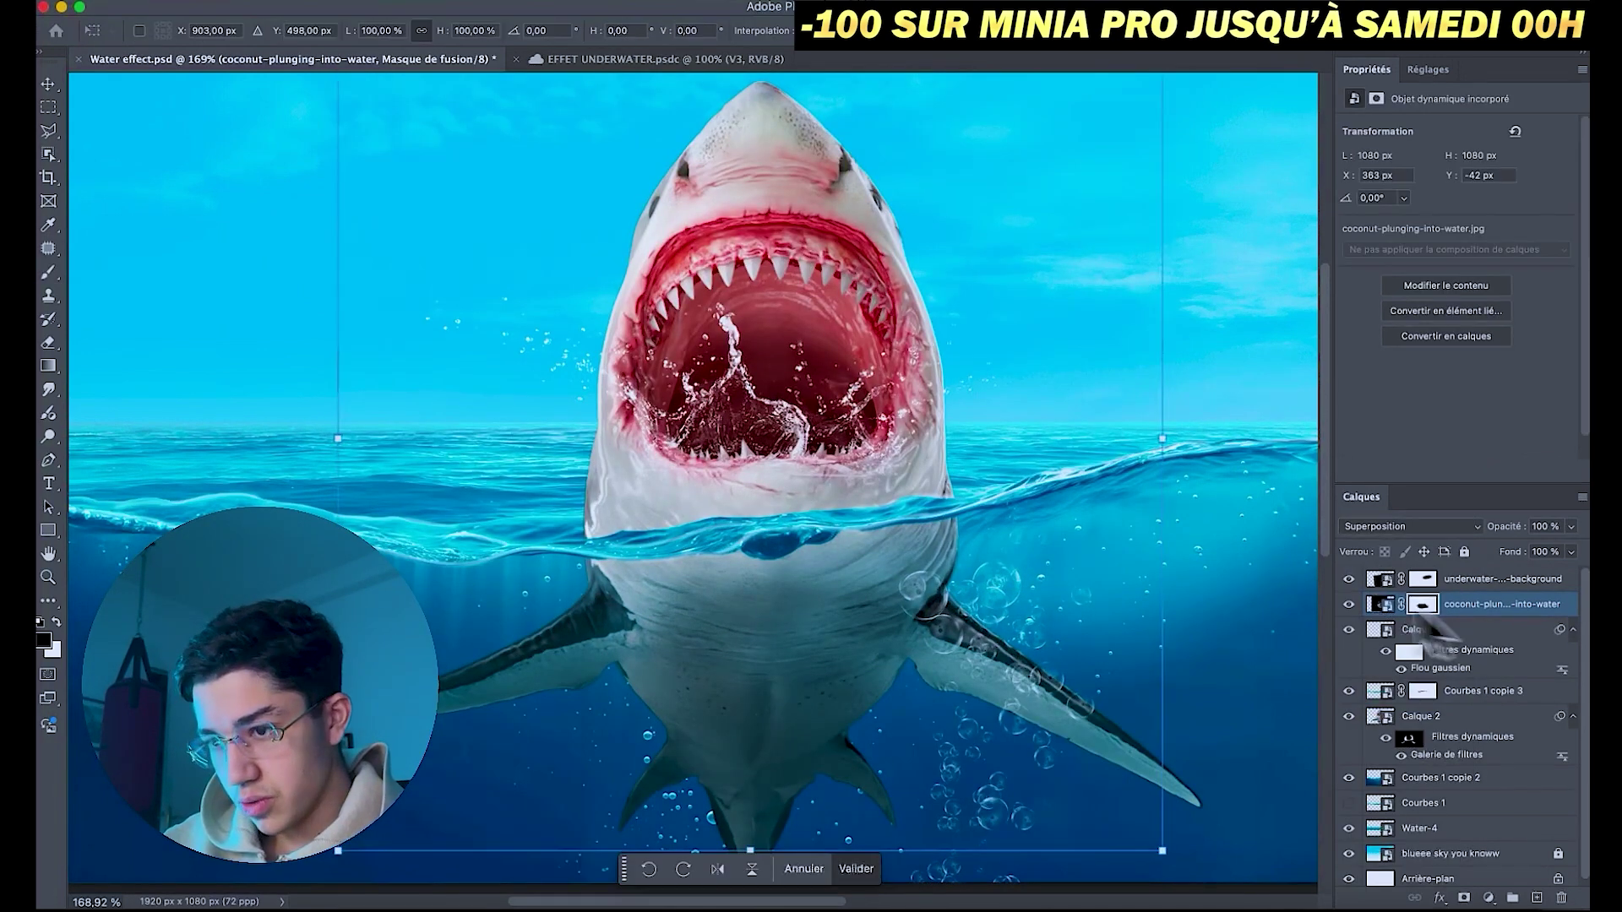
drag(1236, 484, 1225, 417)
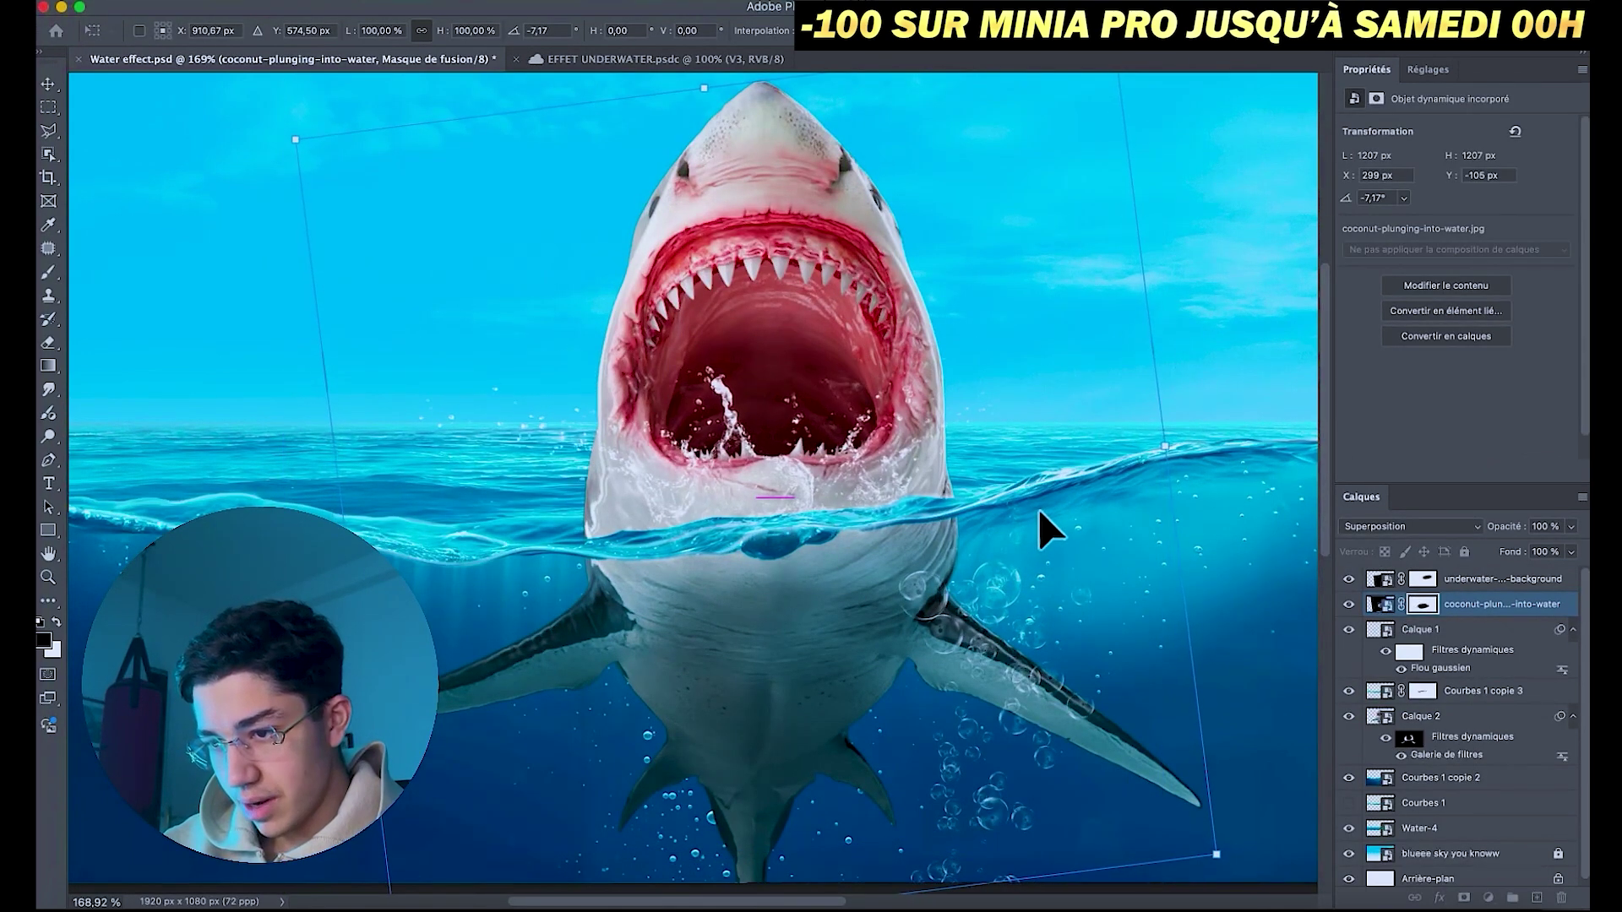
key(Return)
scroll(845, 490, down, 3)
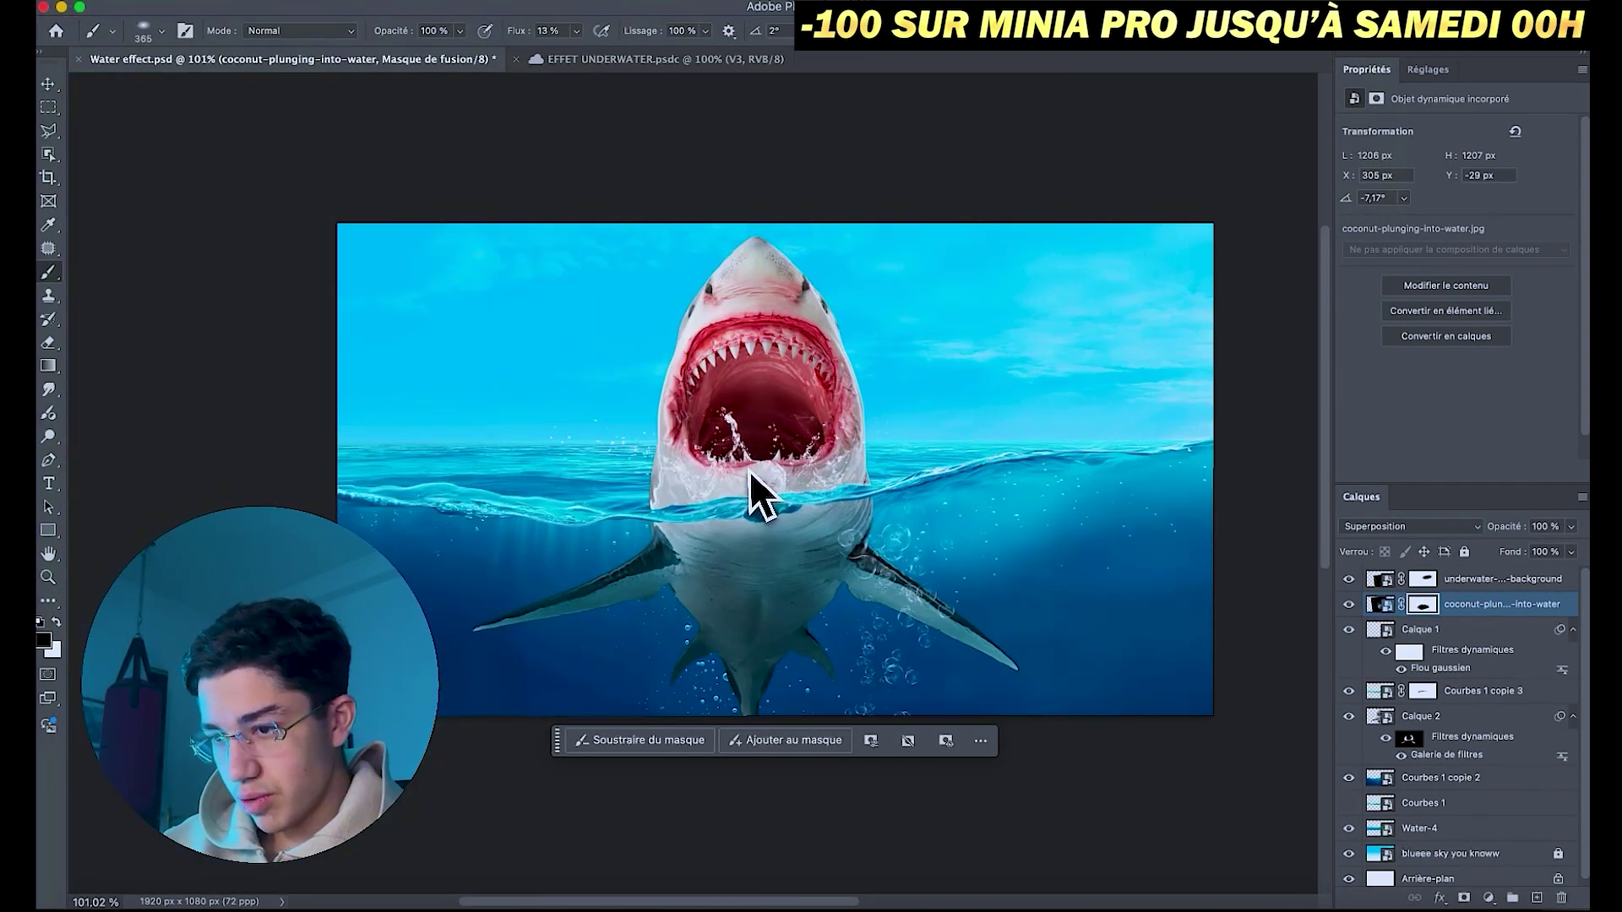
scroll(749, 470, down, 3)
scroll(773, 460, up, 2)
scroll(784, 443, up, 2)
scroll(783, 445, up, 2)
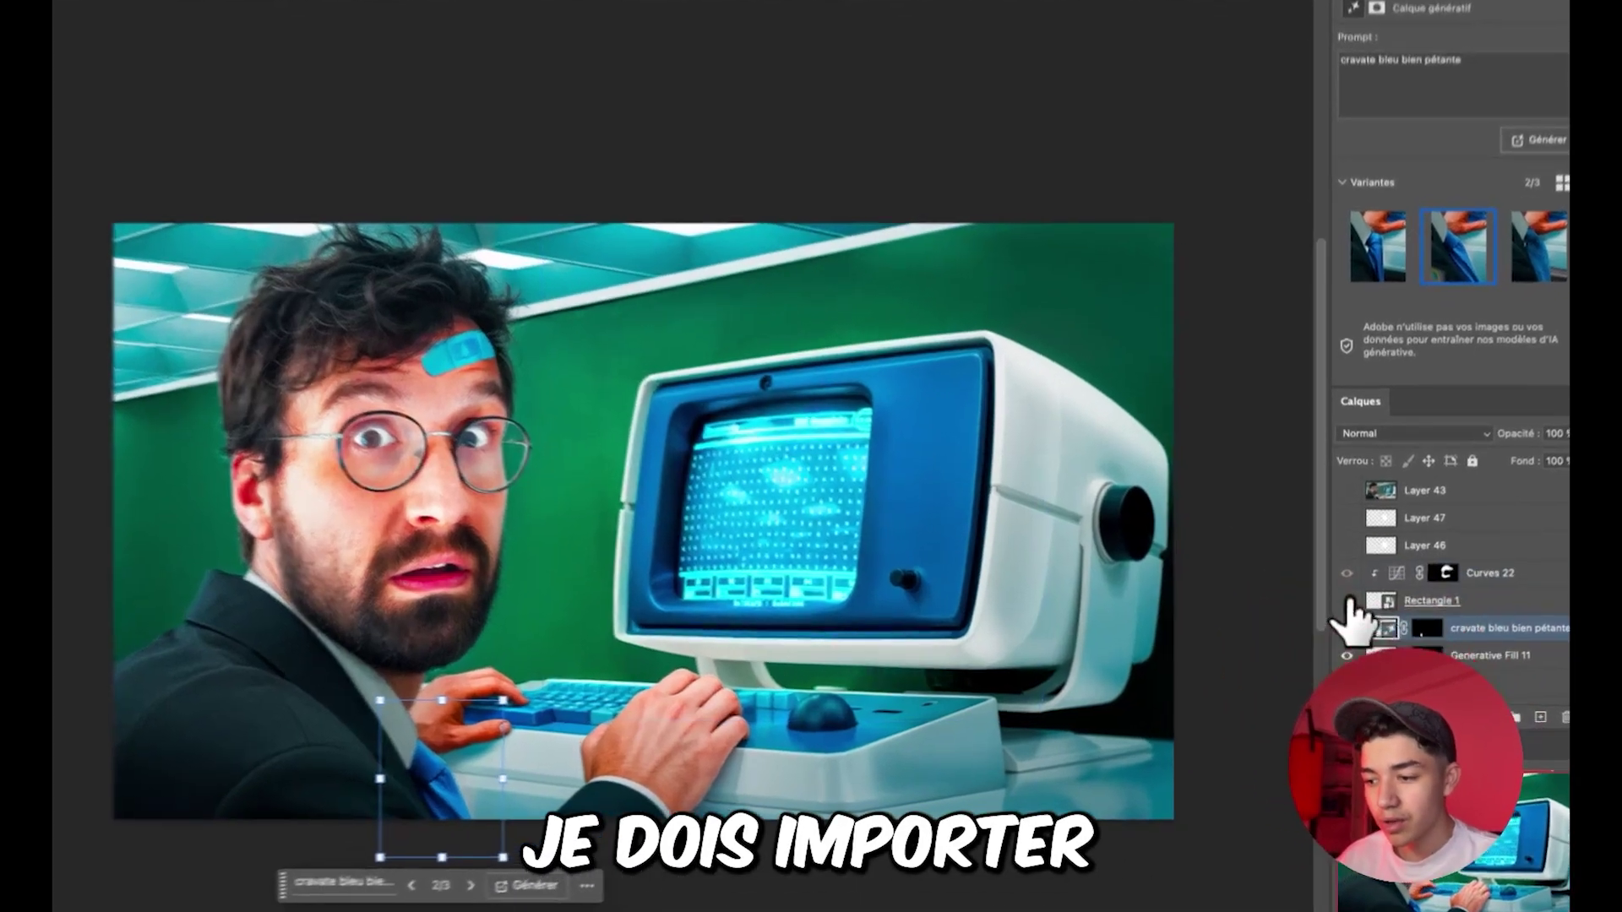
click(1348, 601)
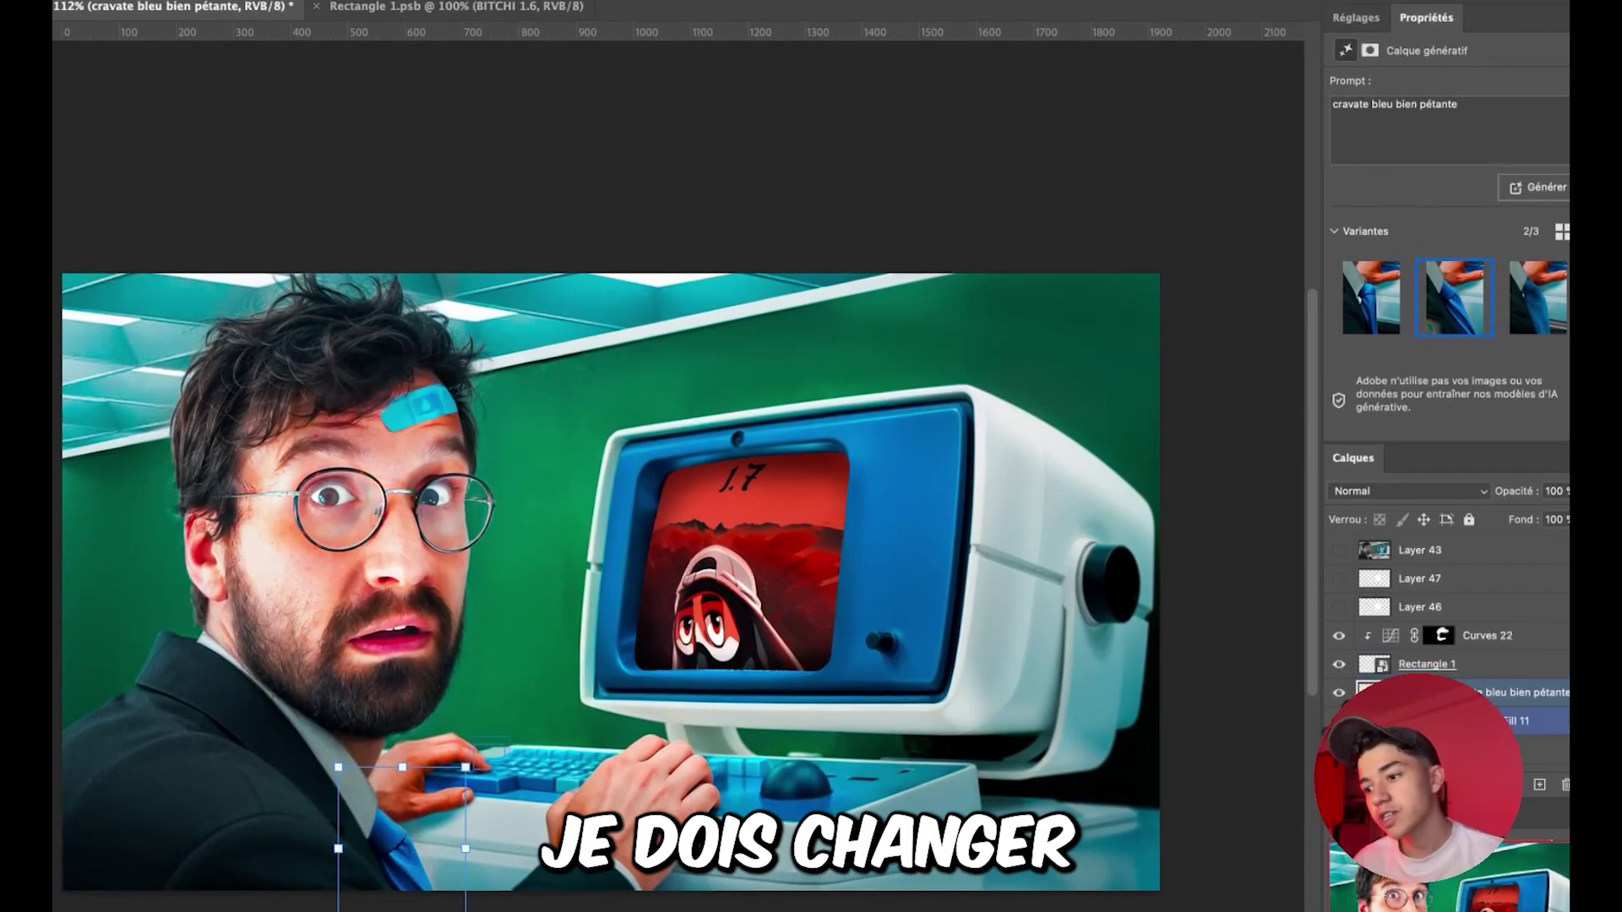
- Switch the Rectangle 1 smart object's content to the glowing apple, save it, then hide Rectangle 1
double_click(1377, 664)
click(1339, 555)
key(ctrl+s)
click(238, 6)
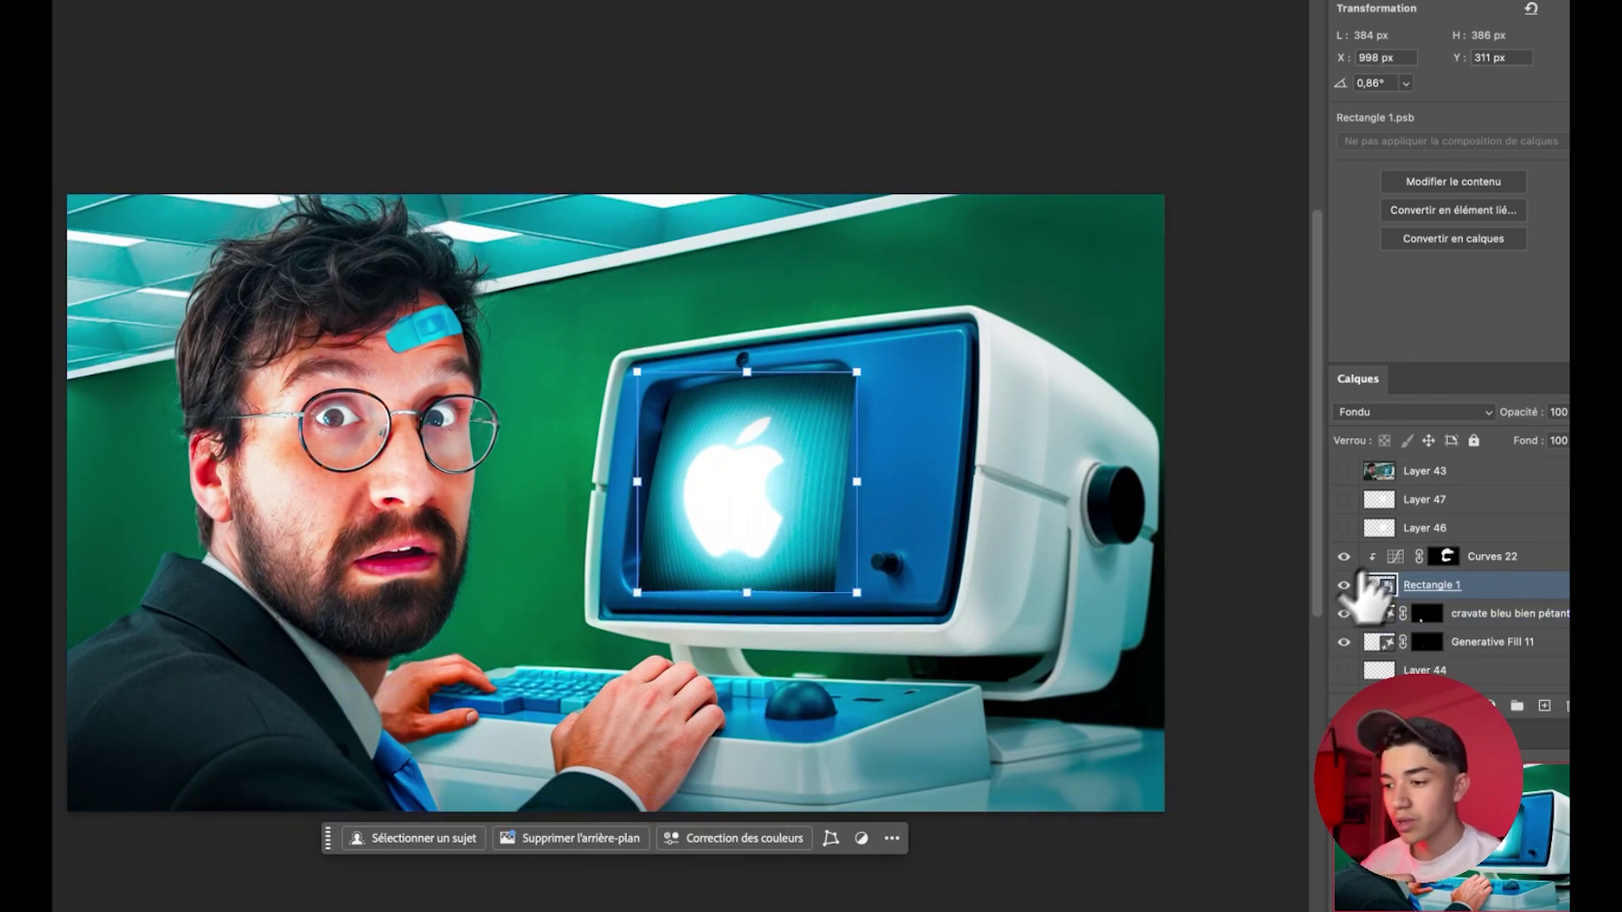
click(1345, 585)
click(1410, 528)
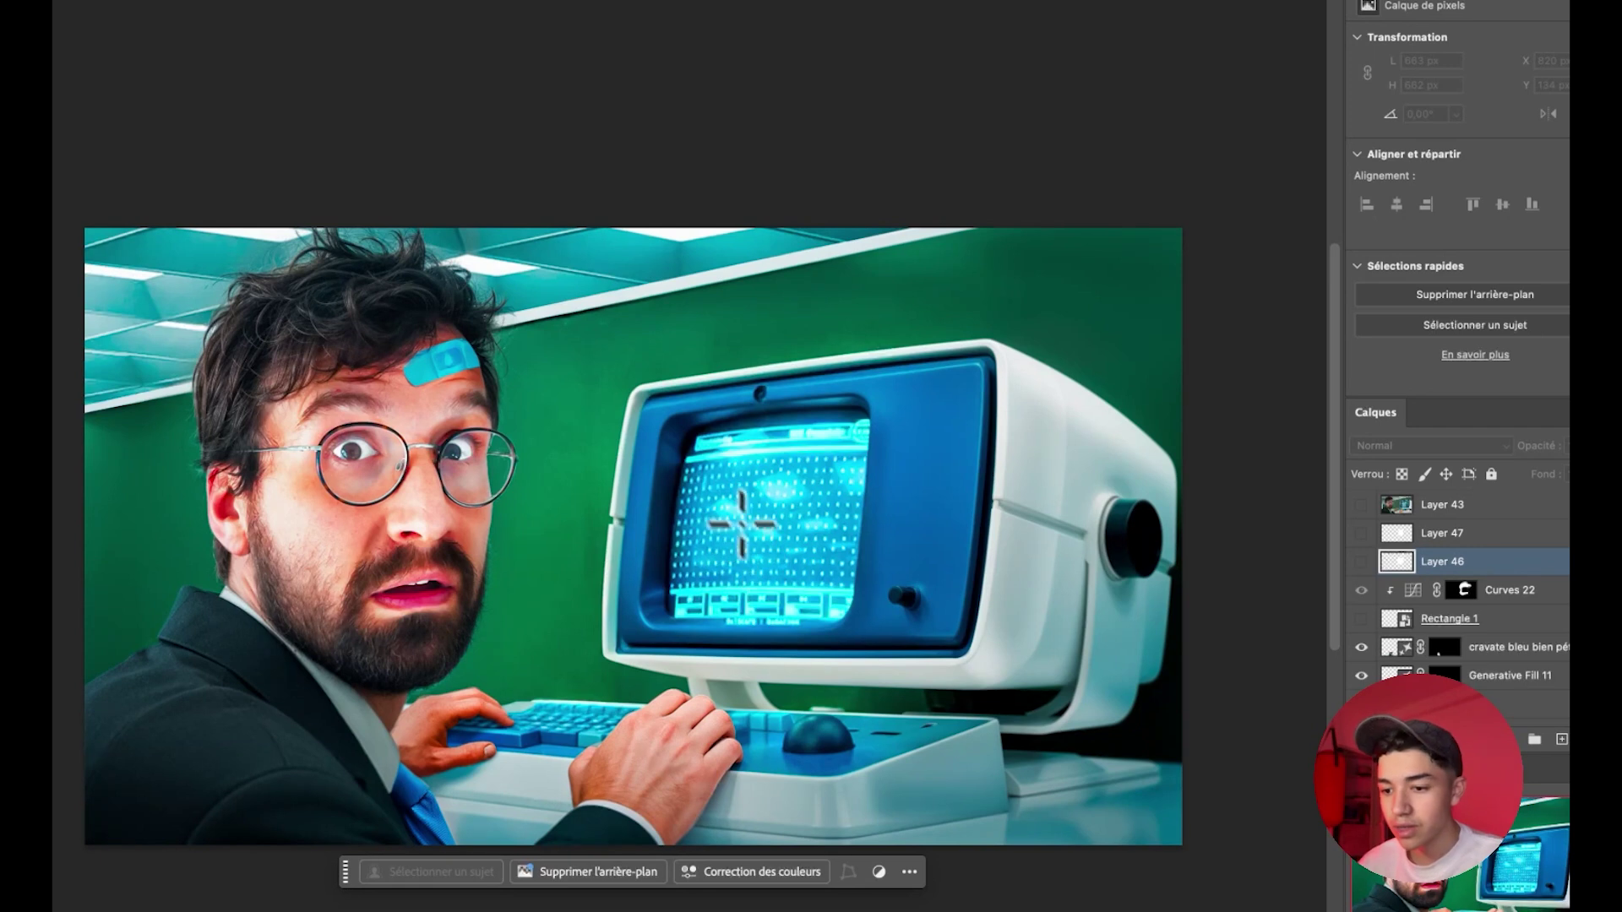
- Draw a white rectangle over the monitor with 37 px rounded corners and make it a smart object
mouse_move(634, 404)
mouse_down()
mouse_move(872, 616)
mouse_move(866, 634)
mouse_up()
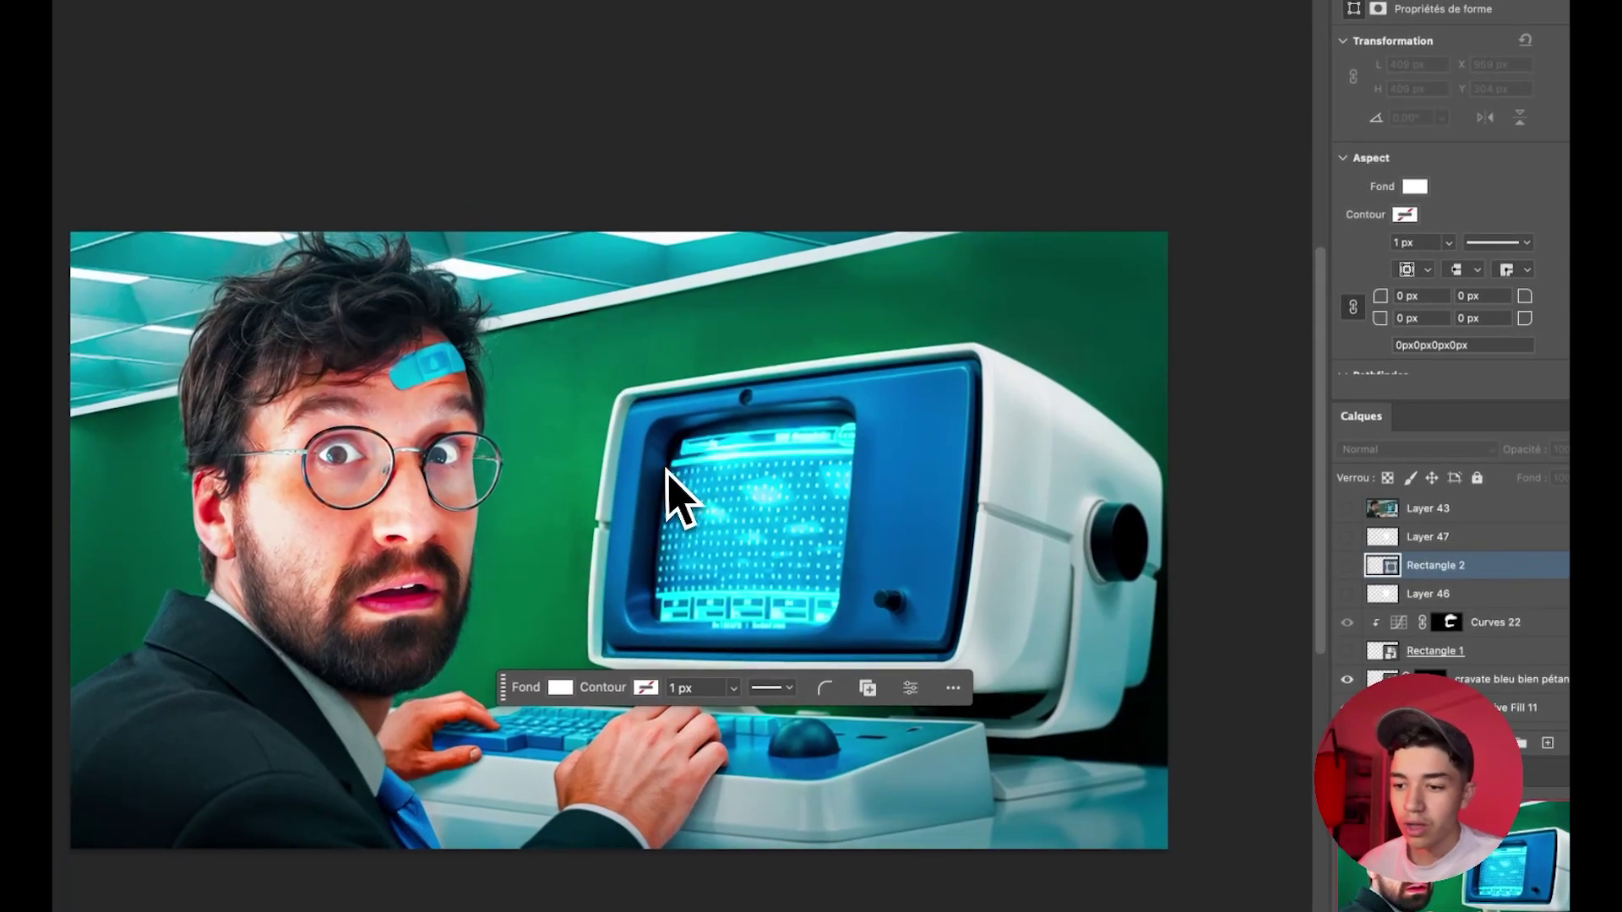
drag(841, 417, 833, 437)
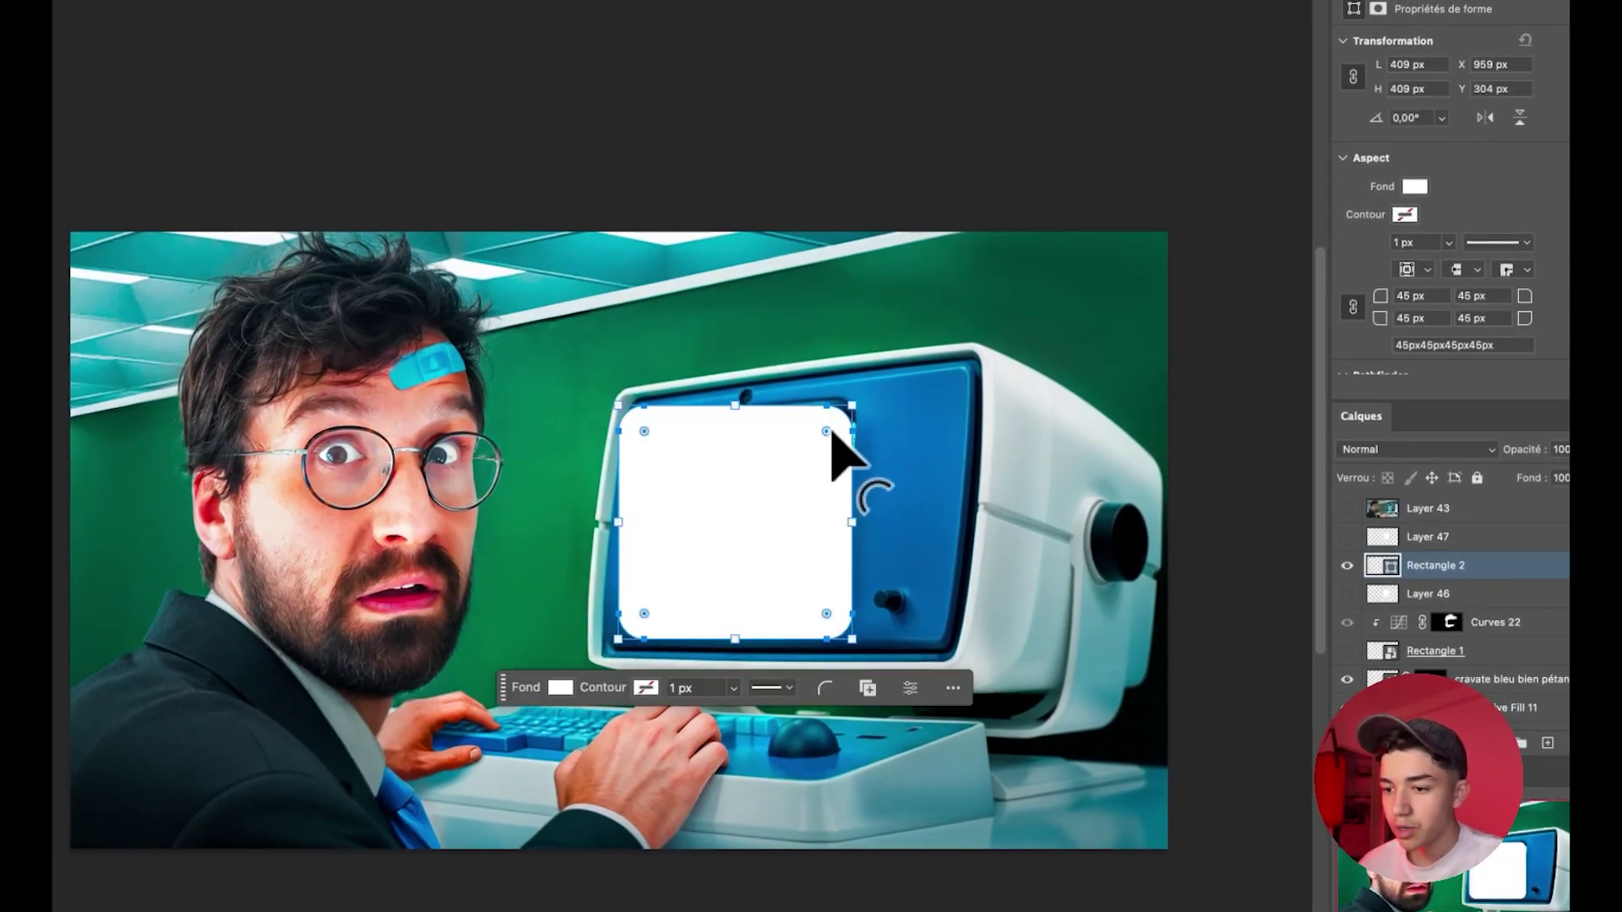
drag(828, 433, 840, 440)
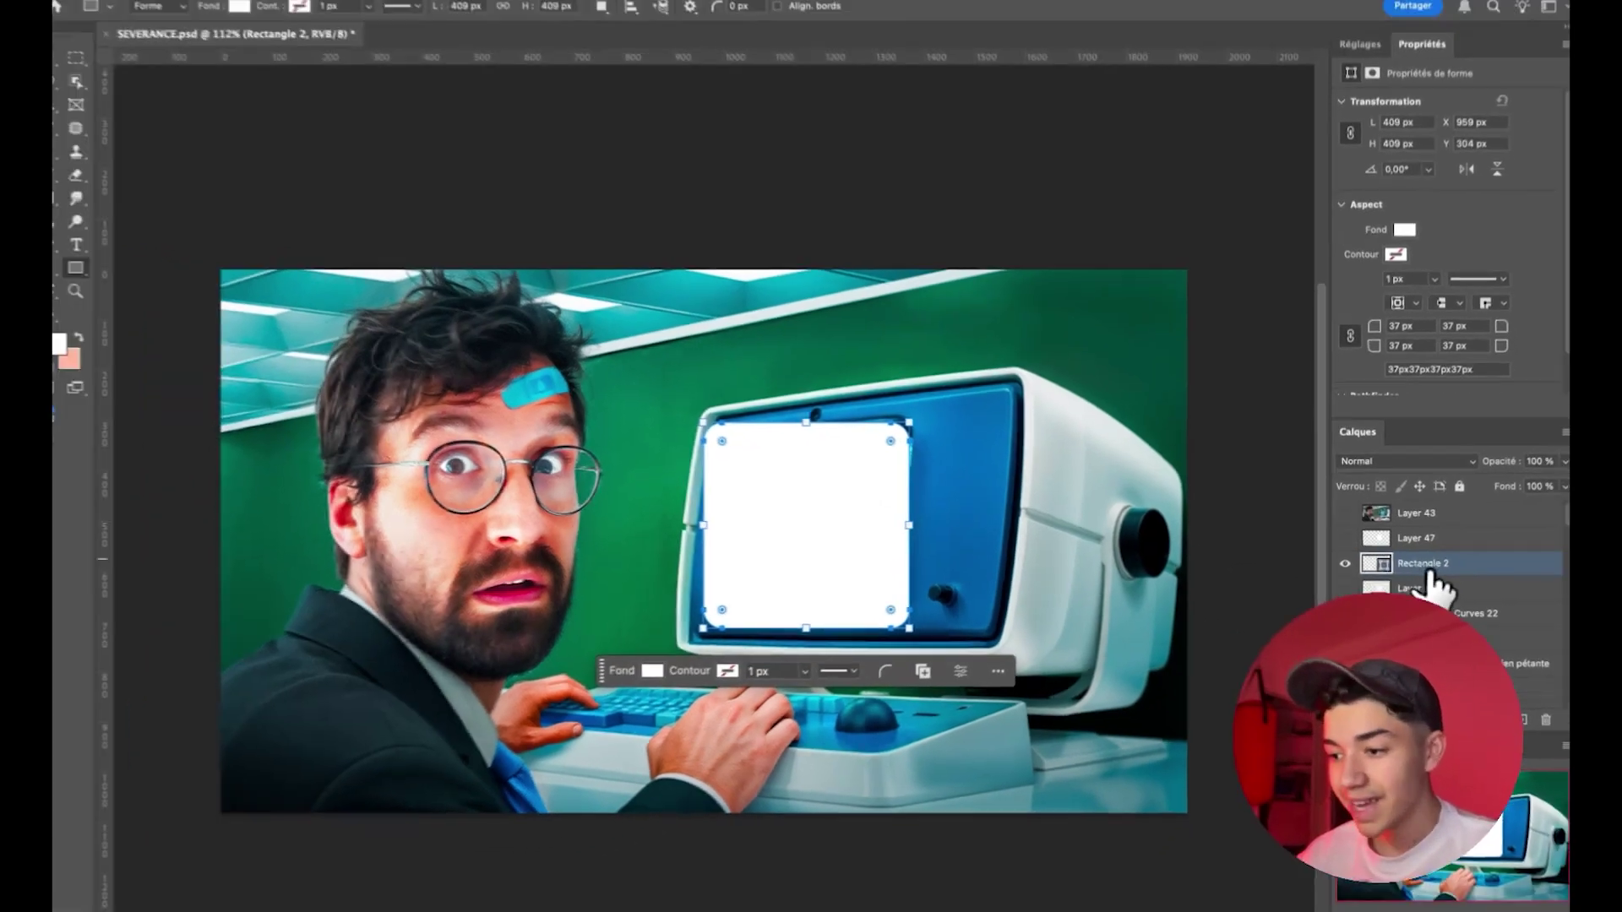
right_click(1436, 563)
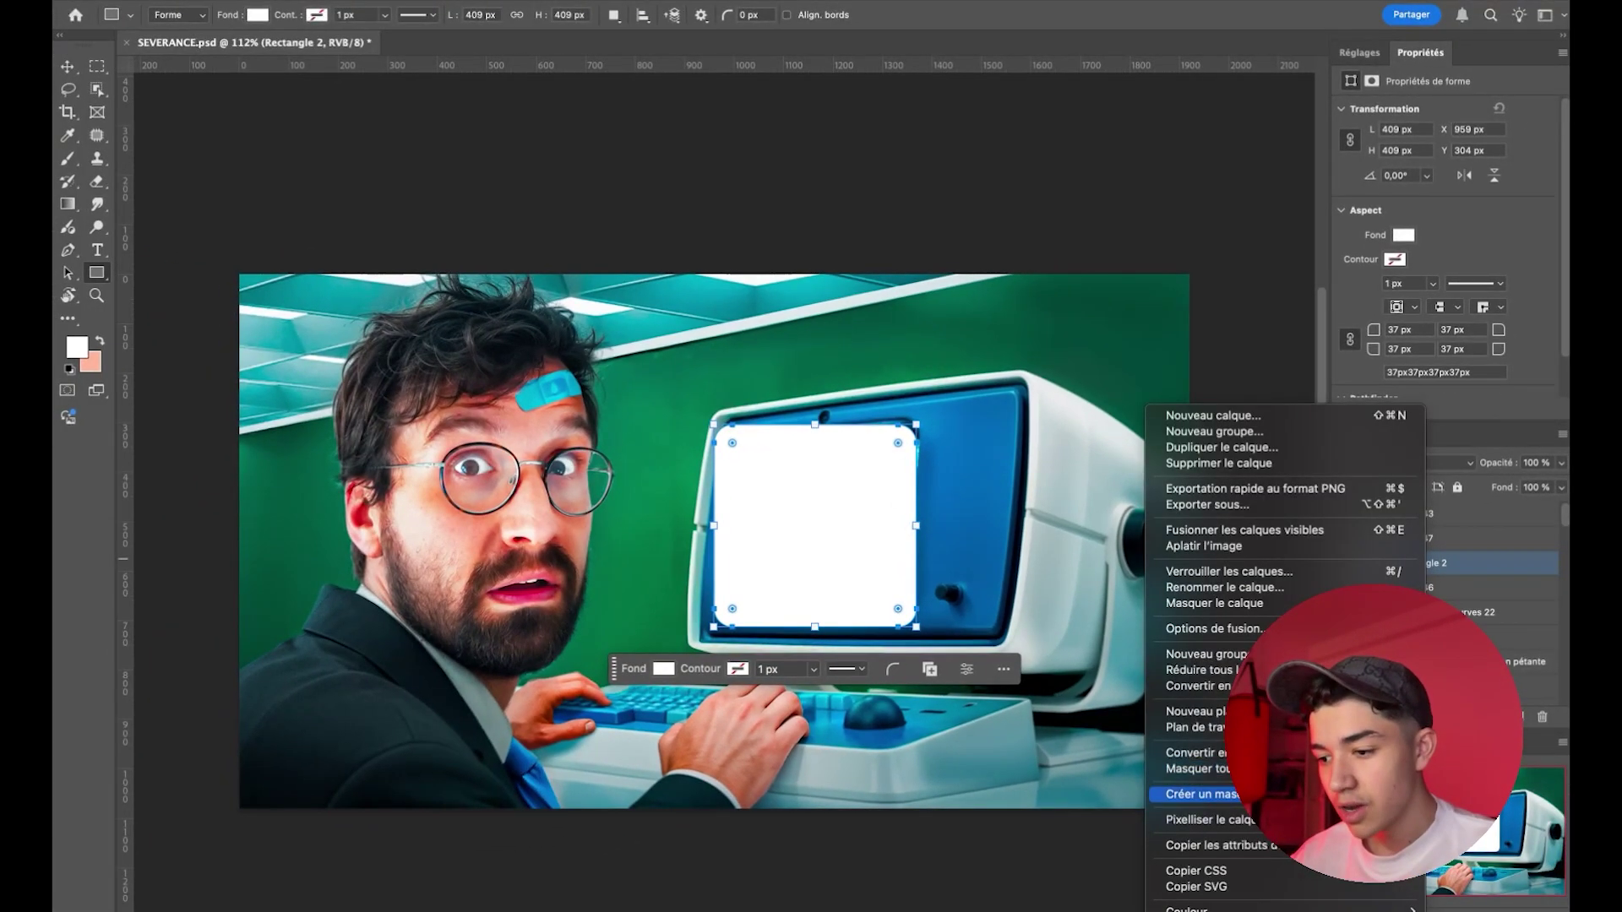
click(1191, 753)
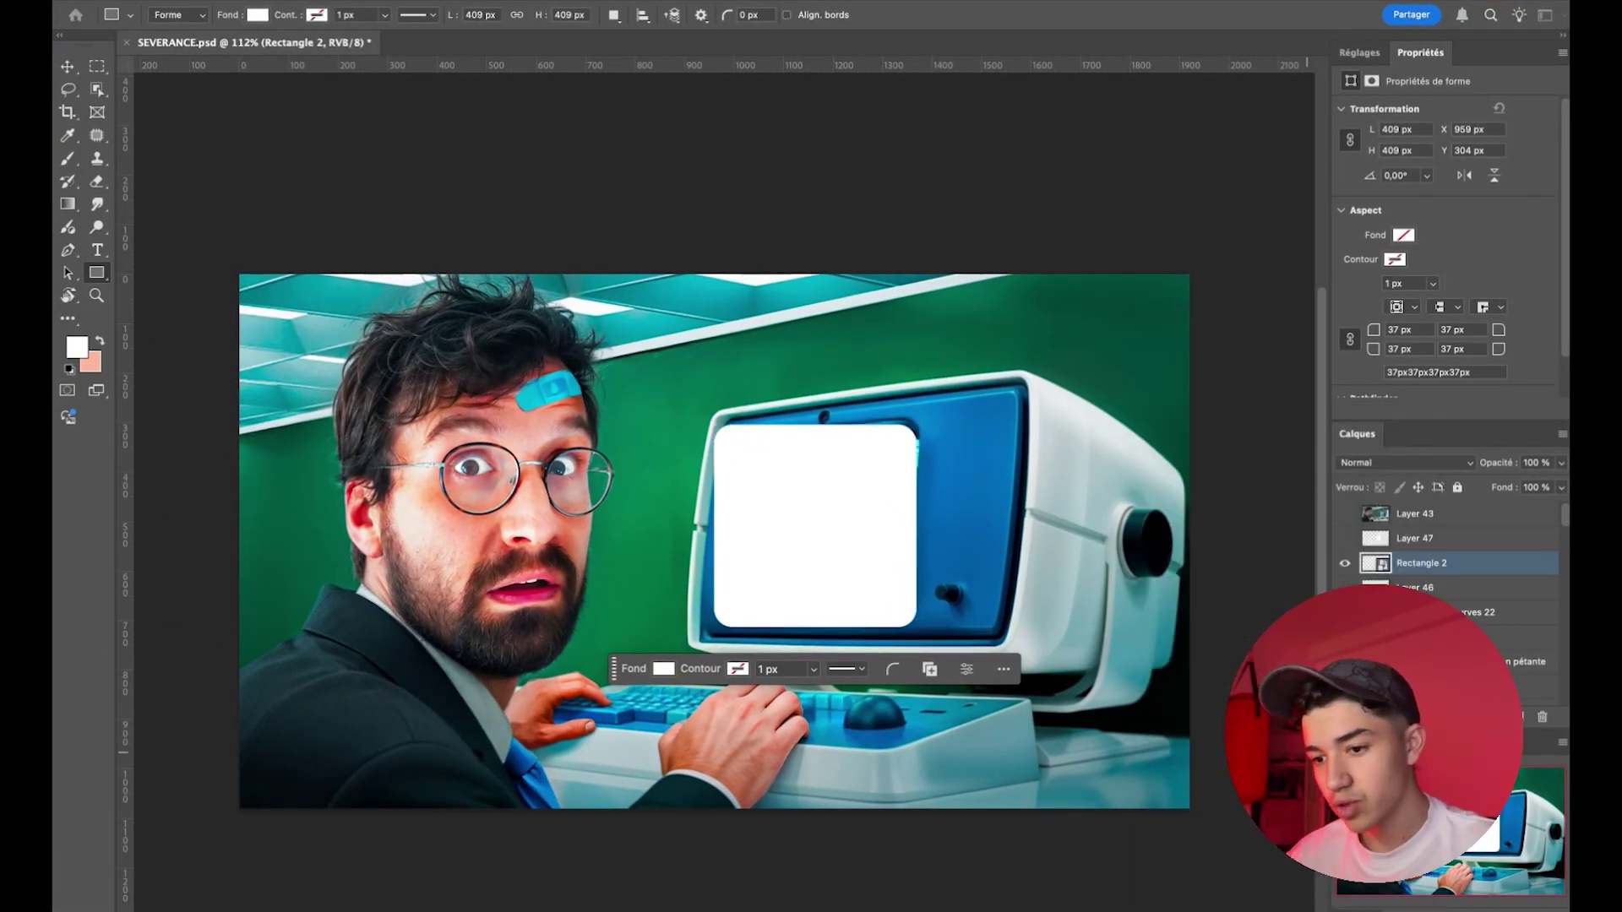
- Perspective-distort Rectangle 2 so its four corners match the monitor screen
key(ctrl+t)
drag(771, 532, 840, 509)
right_click(840, 509)
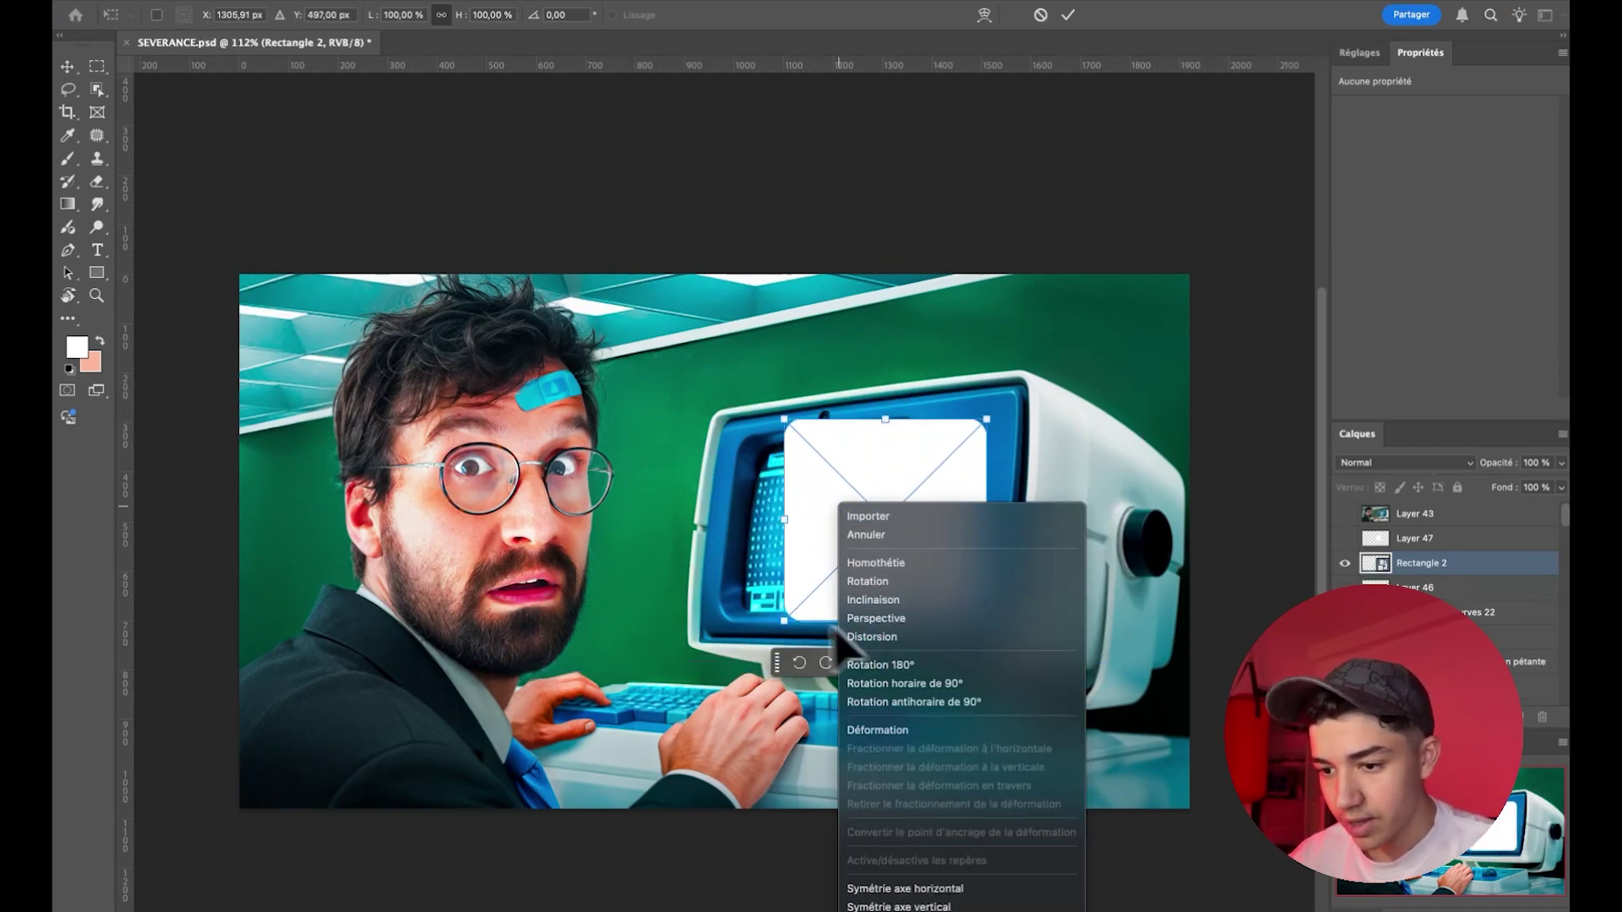
click(874, 619)
drag(785, 623, 749, 568)
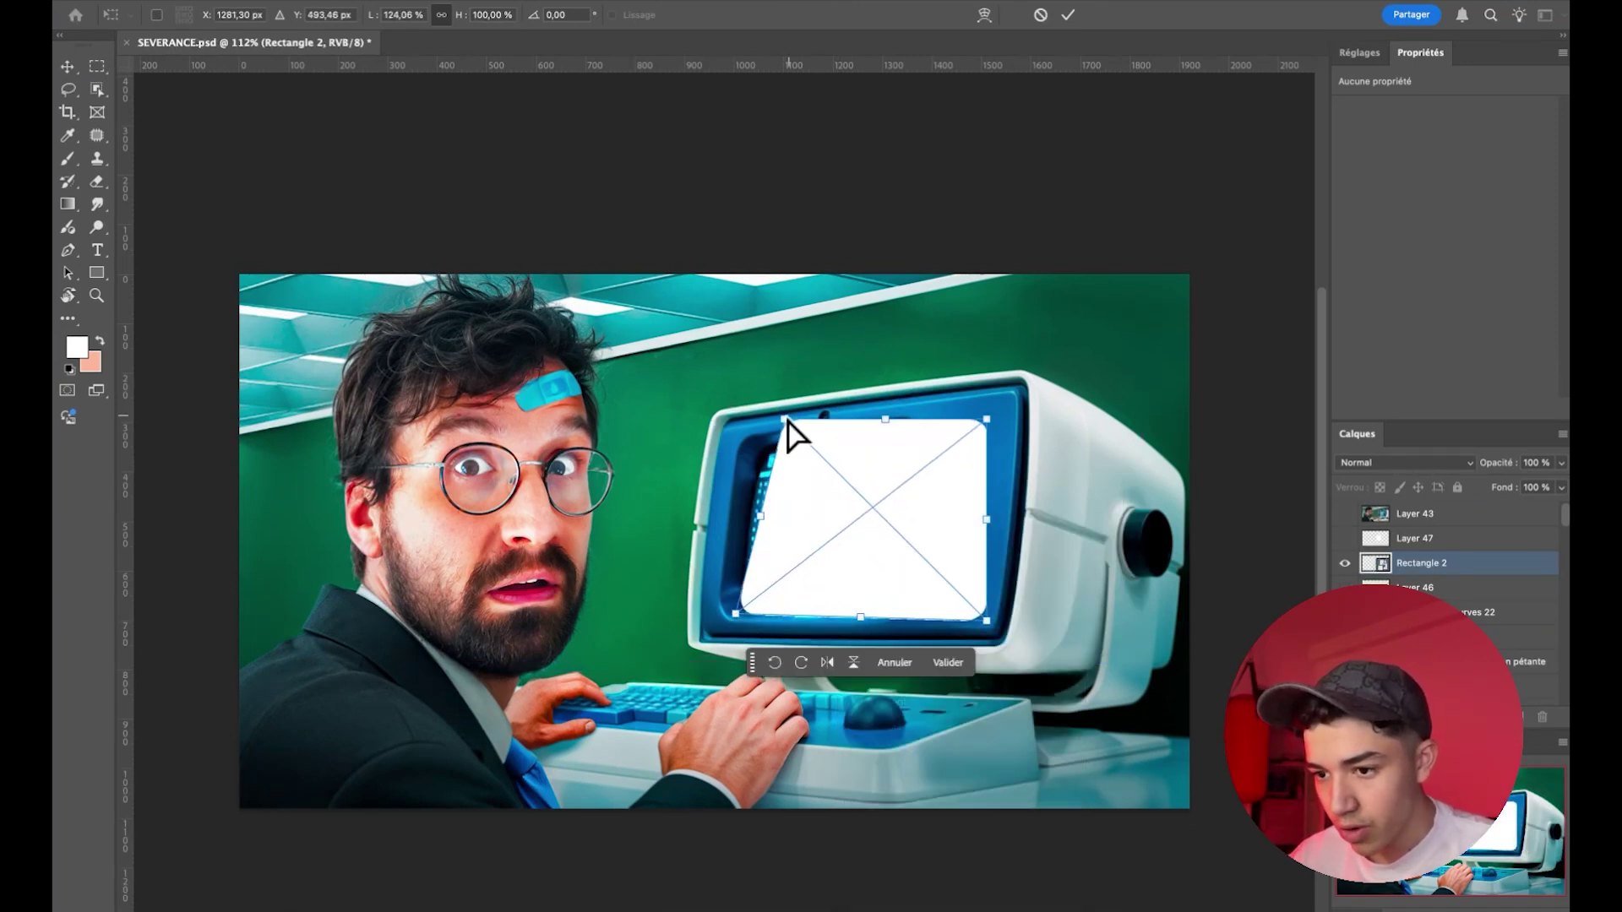
drag(784, 419, 756, 447)
drag(989, 420, 921, 425)
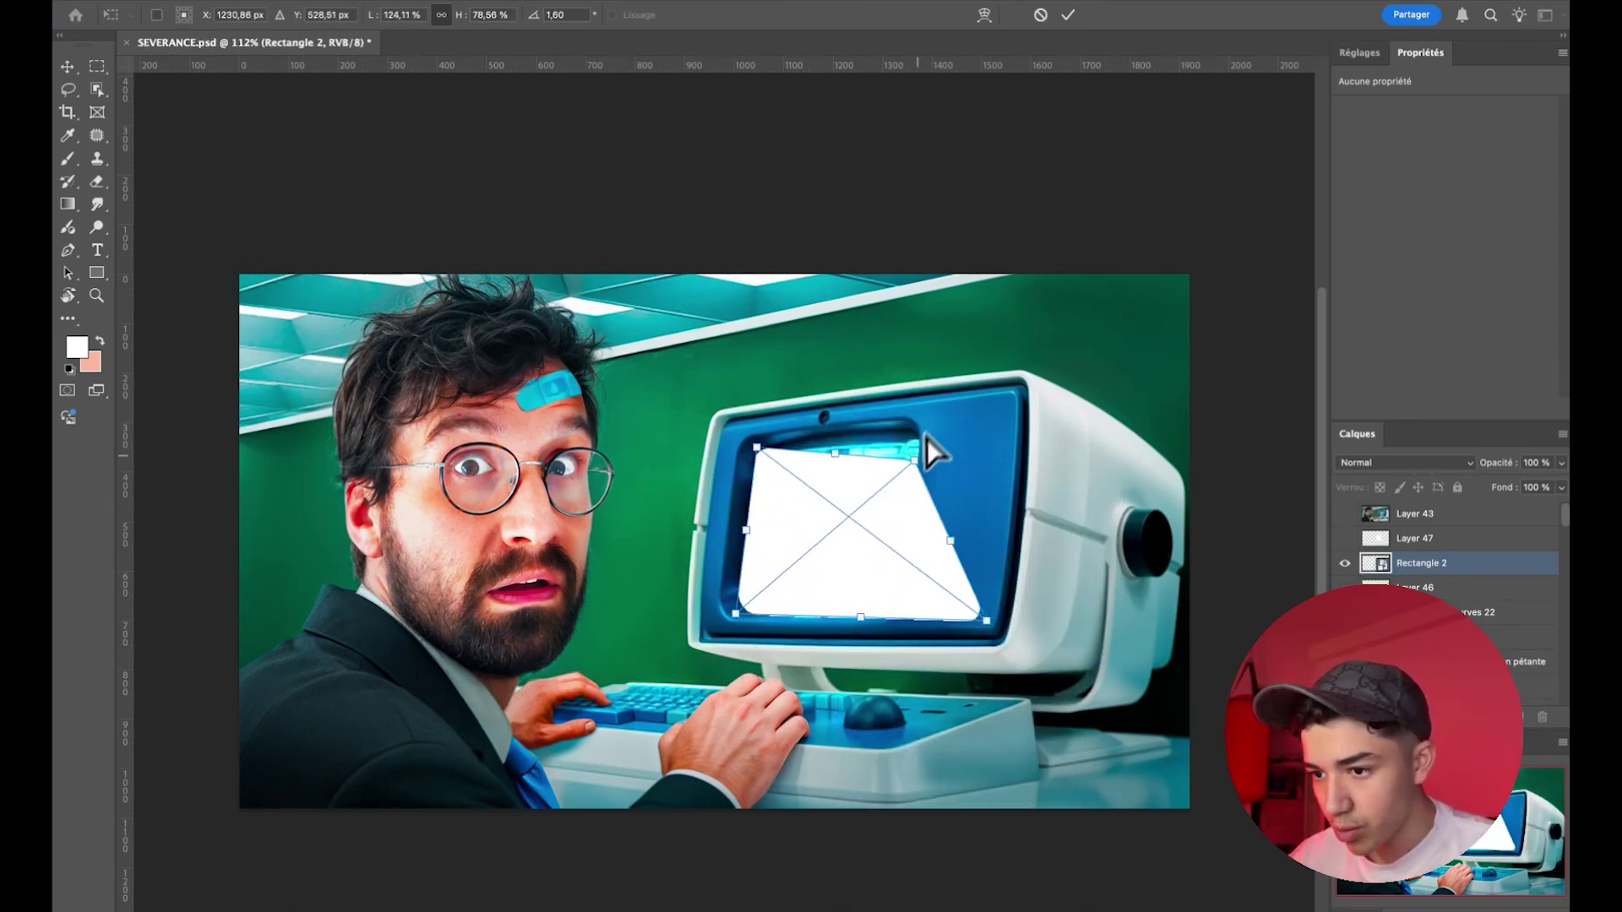
mouse_move(985, 620)
mouse_down()
mouse_move(827, 575)
mouse_move(909, 626)
mouse_up()
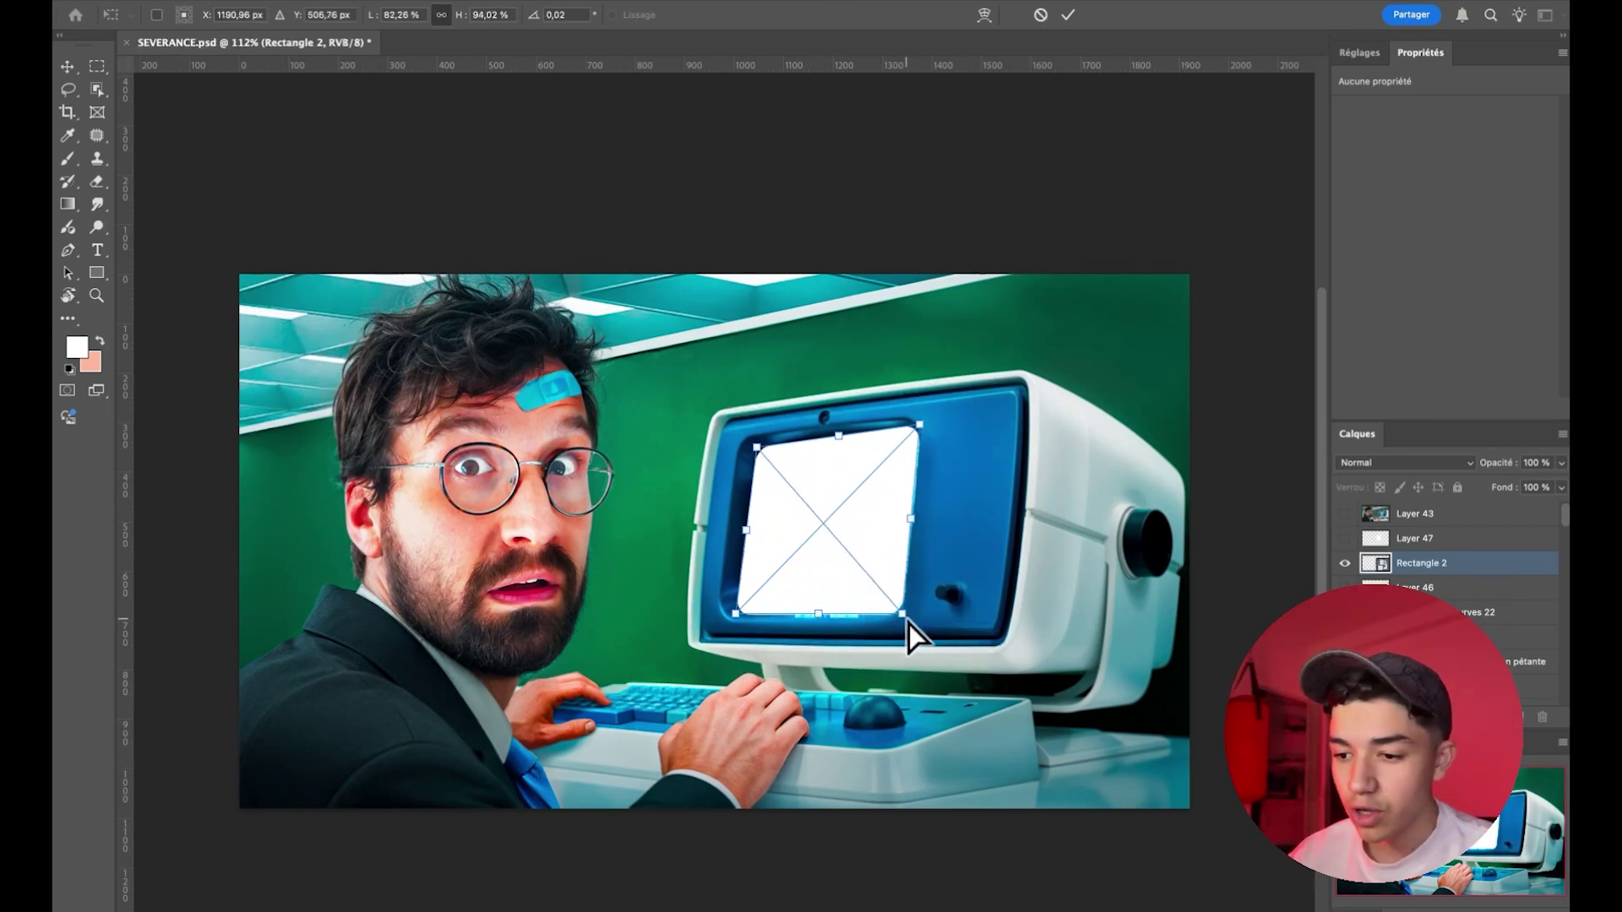
drag(736, 615, 732, 618)
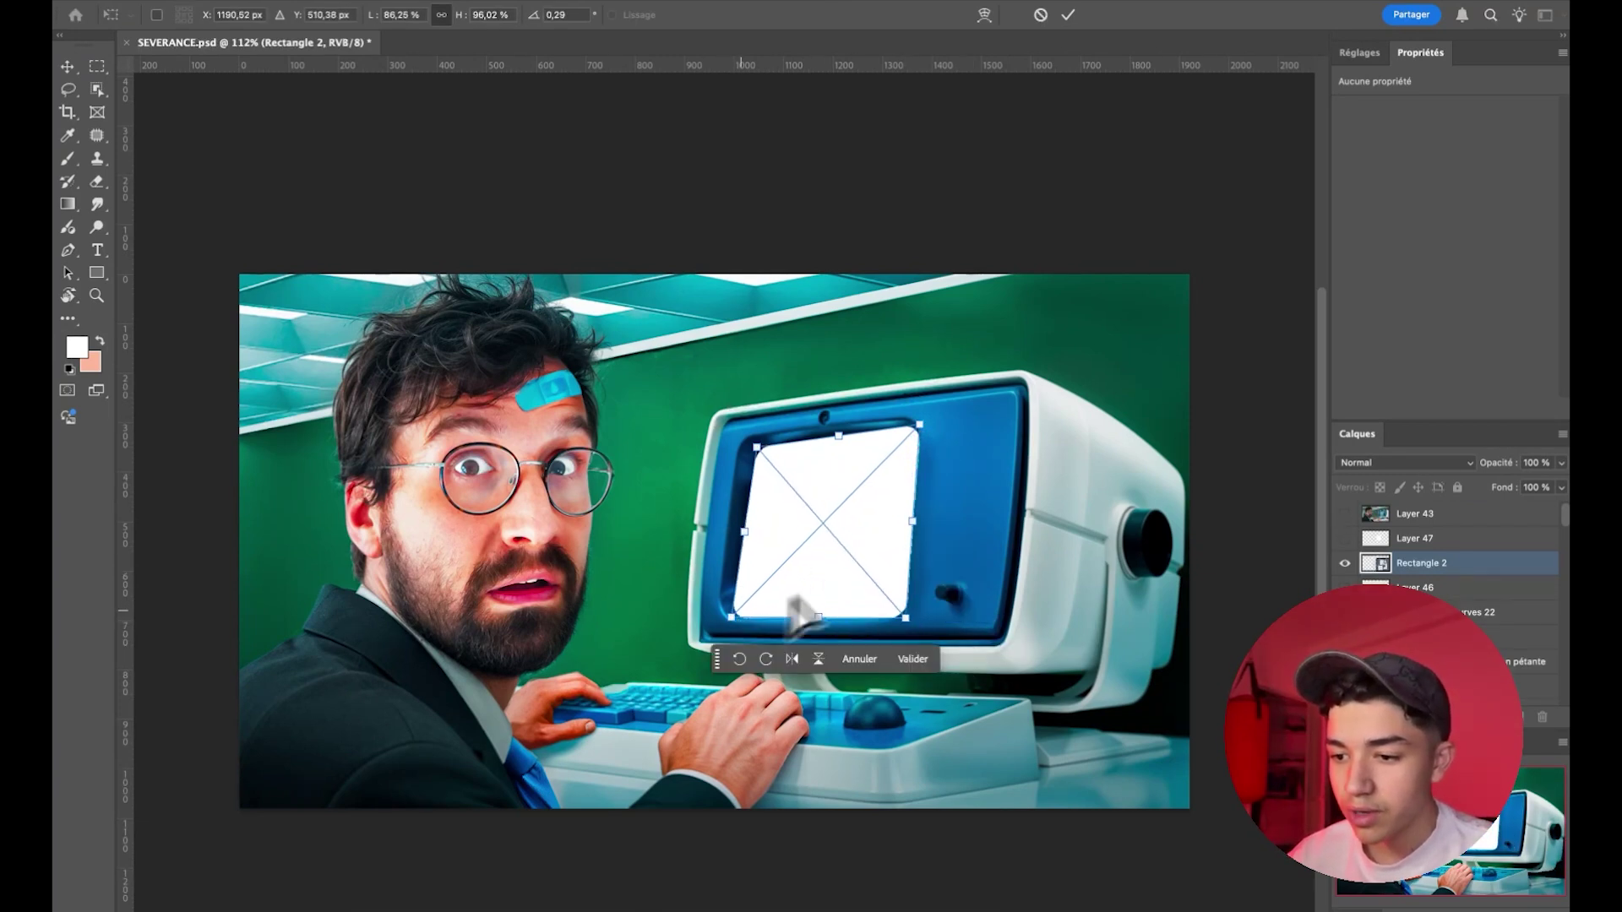
click(914, 659)
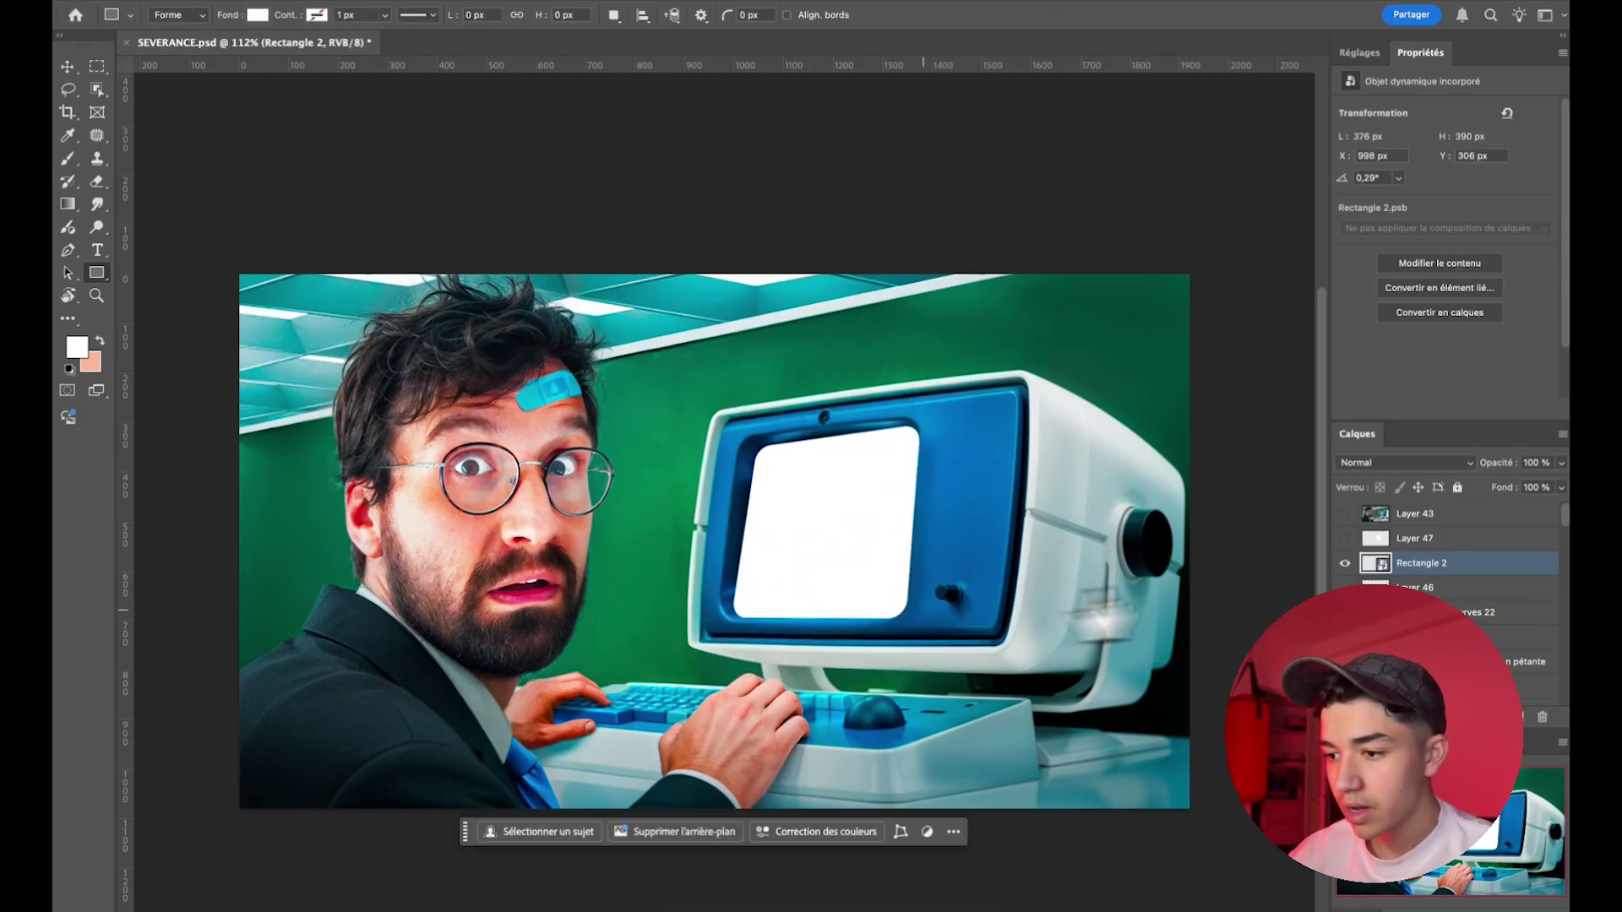
- Hide Rectangle 2 and lasso-select the monitor's curved screen outline
click(1346, 563)
scroll(874, 562, up, 5)
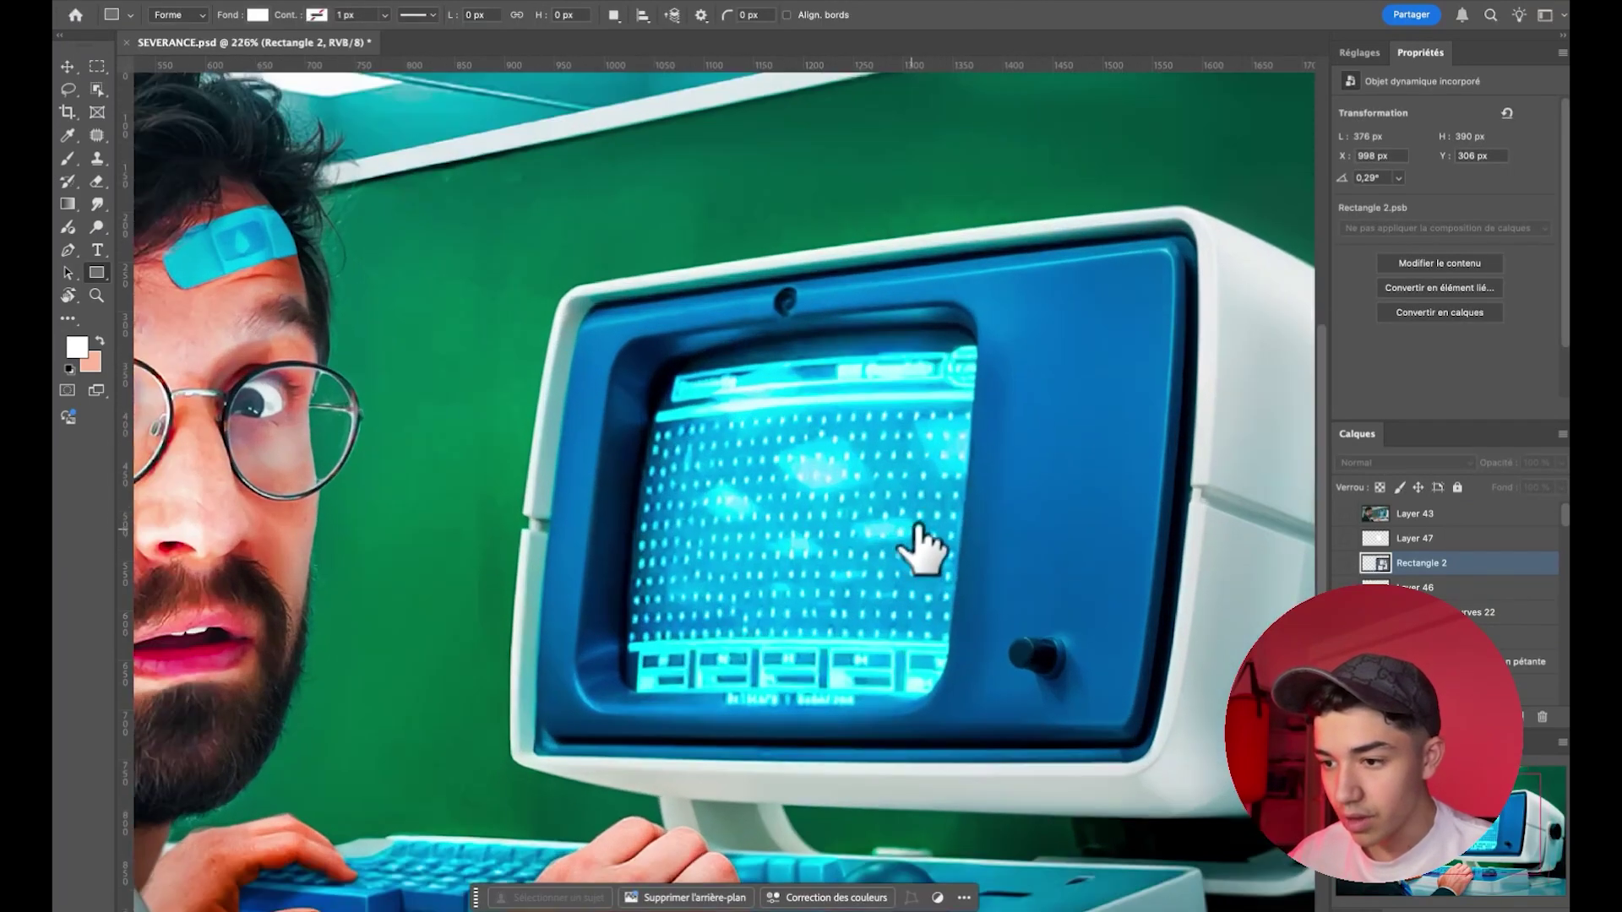
scroll(872, 511, up, 1)
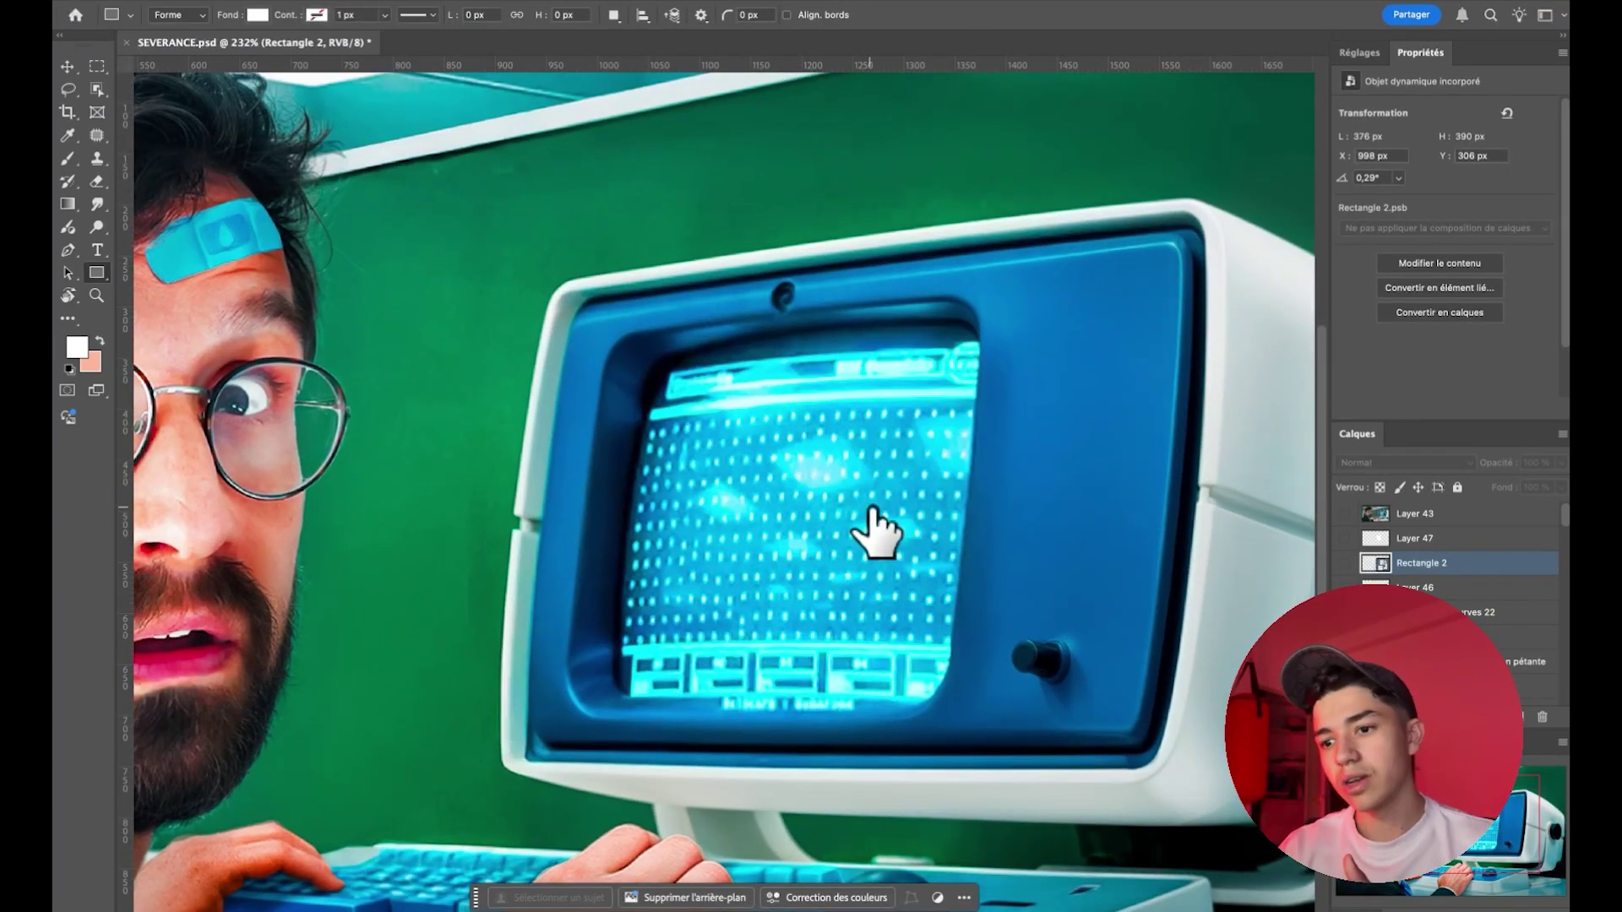
key(w)
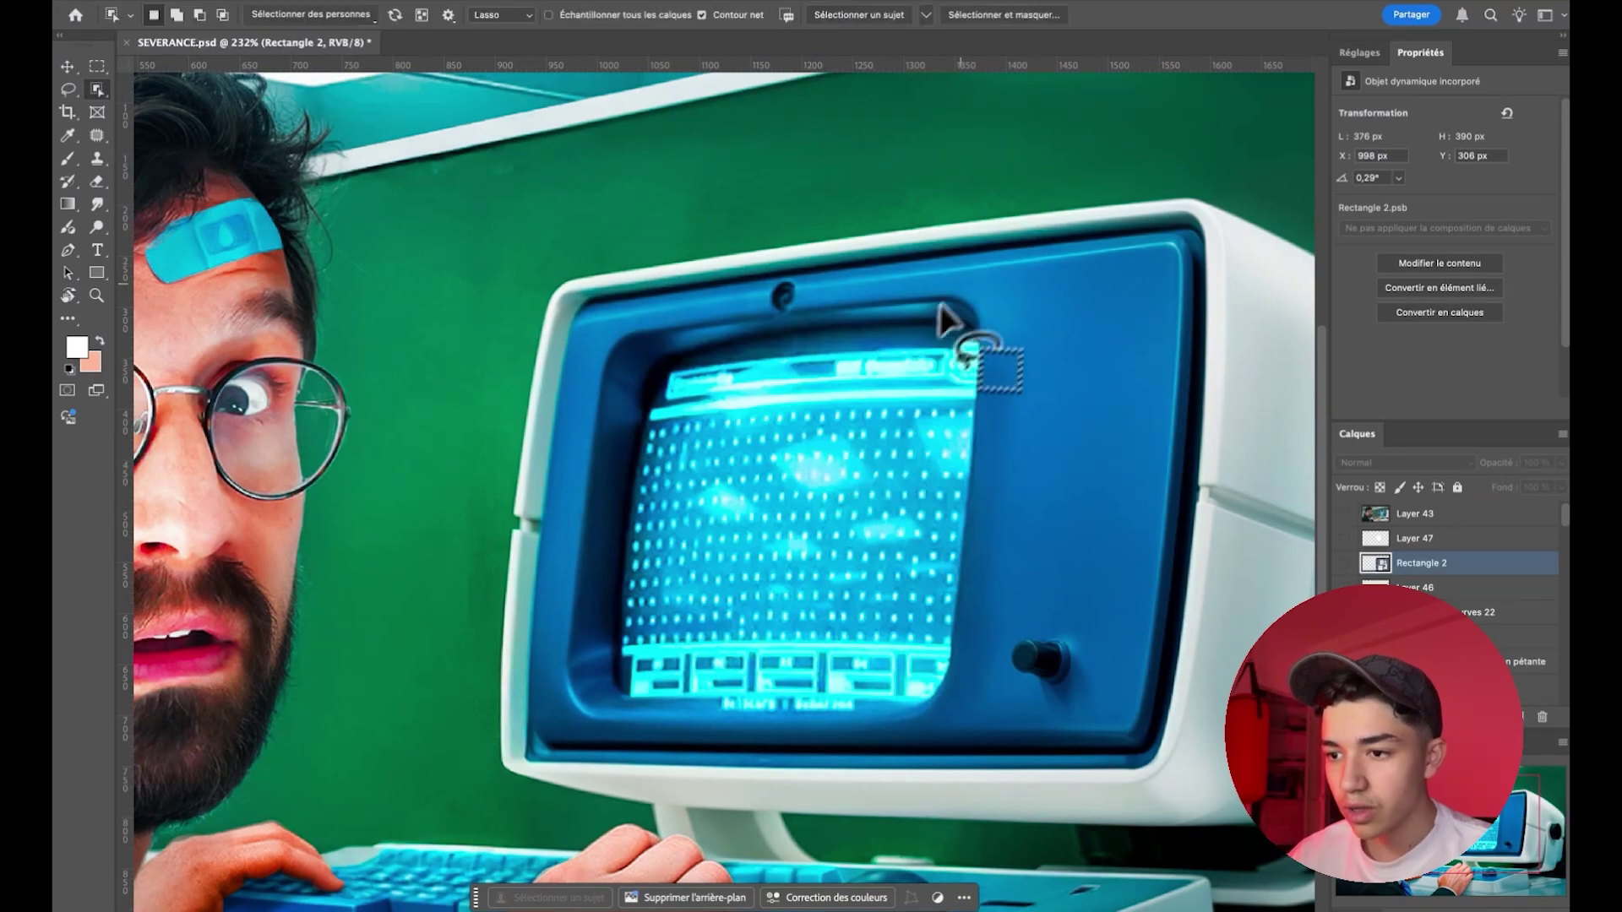
mouse_move(984, 321)
mouse_down()
mouse_move(709, 329)
mouse_move(557, 399)
mouse_up()
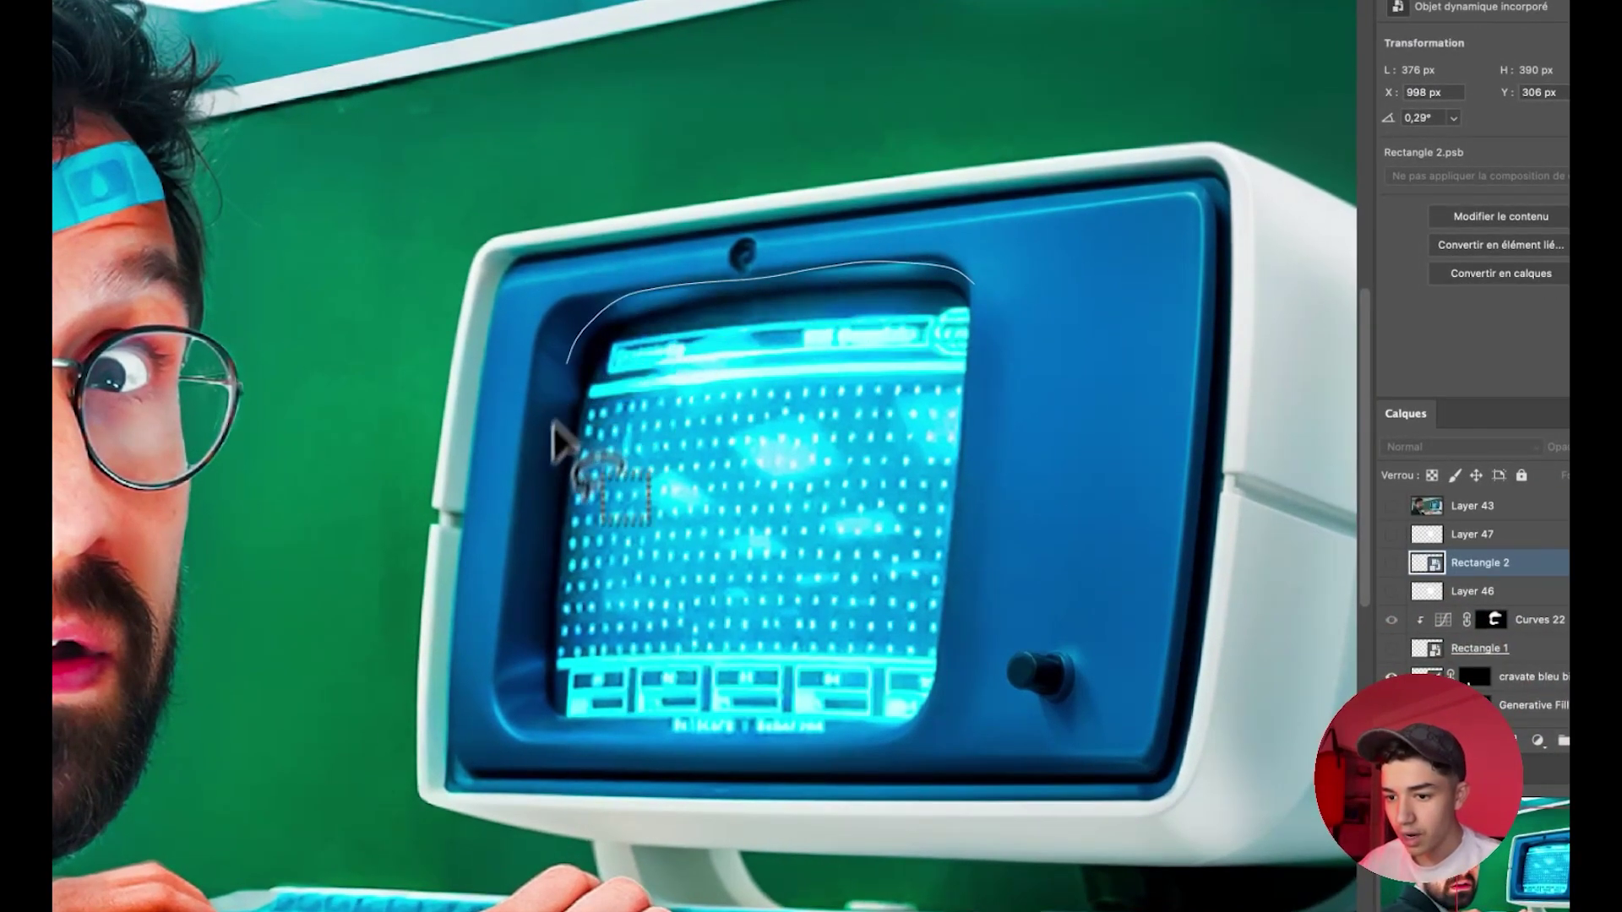
drag(575, 739, 855, 754)
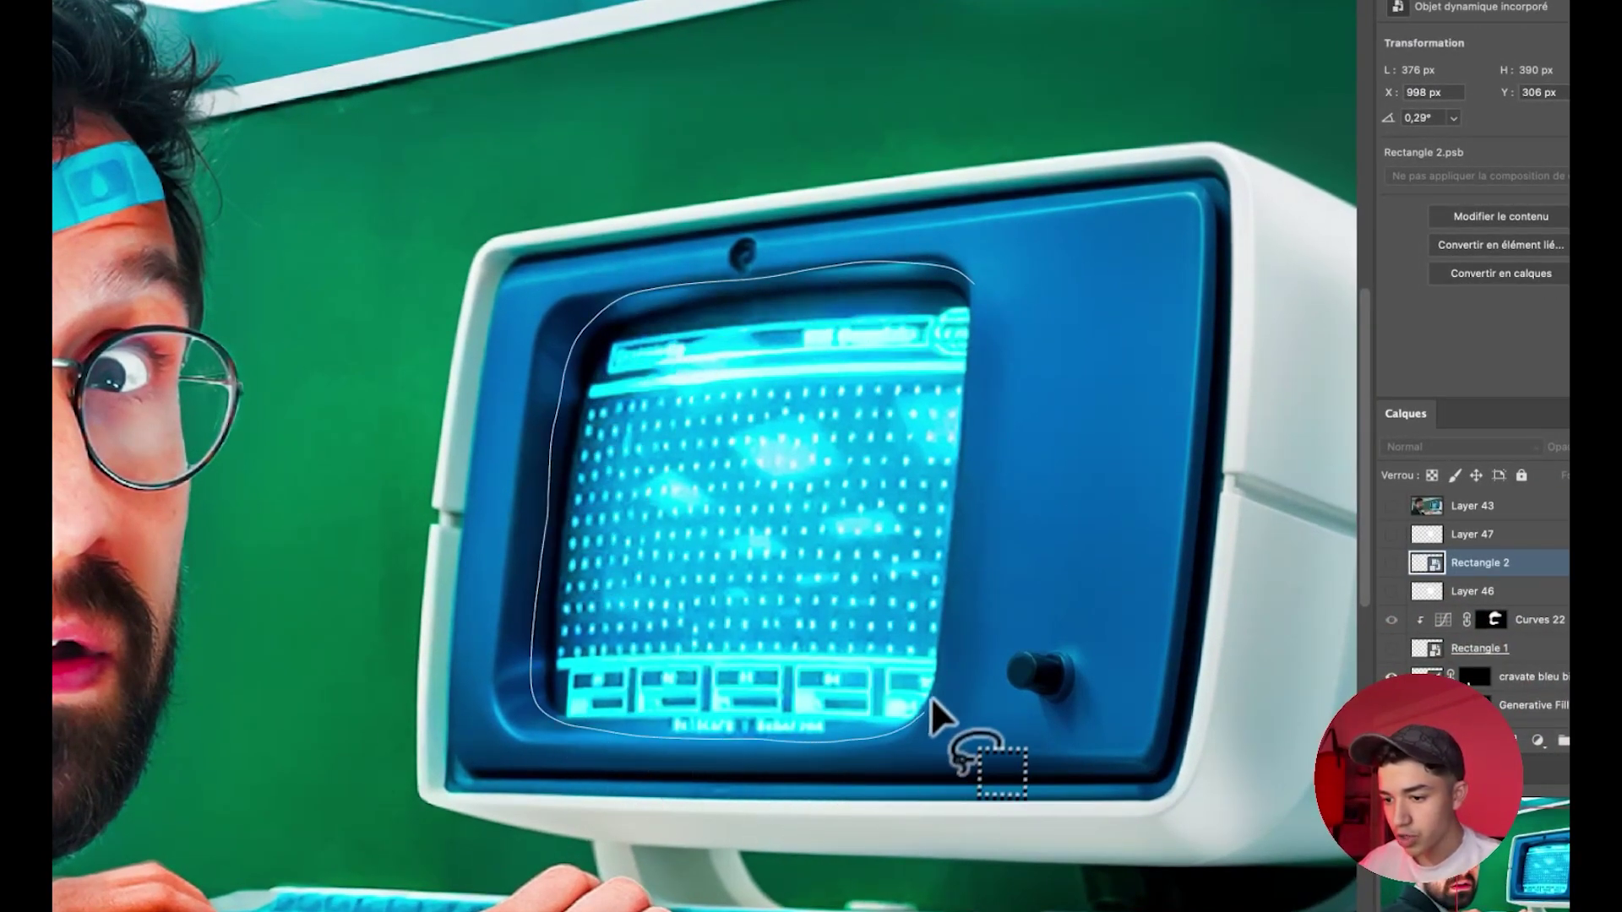
drag(985, 312, 985, 296)
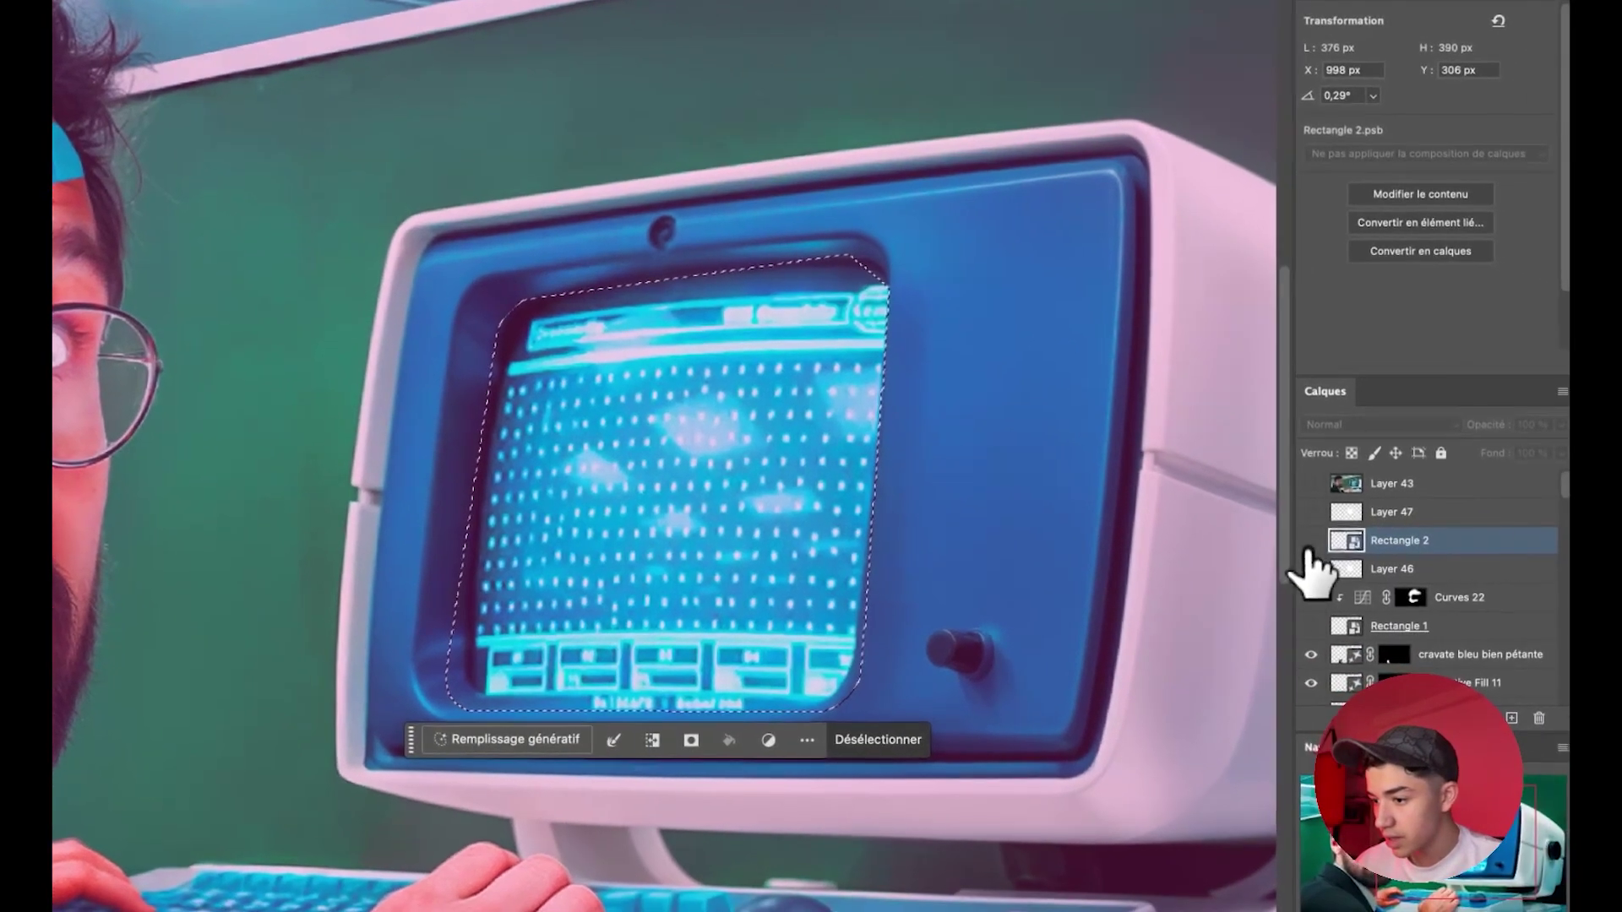
- Show Rectangle 2 again, mask it to the screen selection, then reselect its content
click(1310, 540)
click(1430, 718)
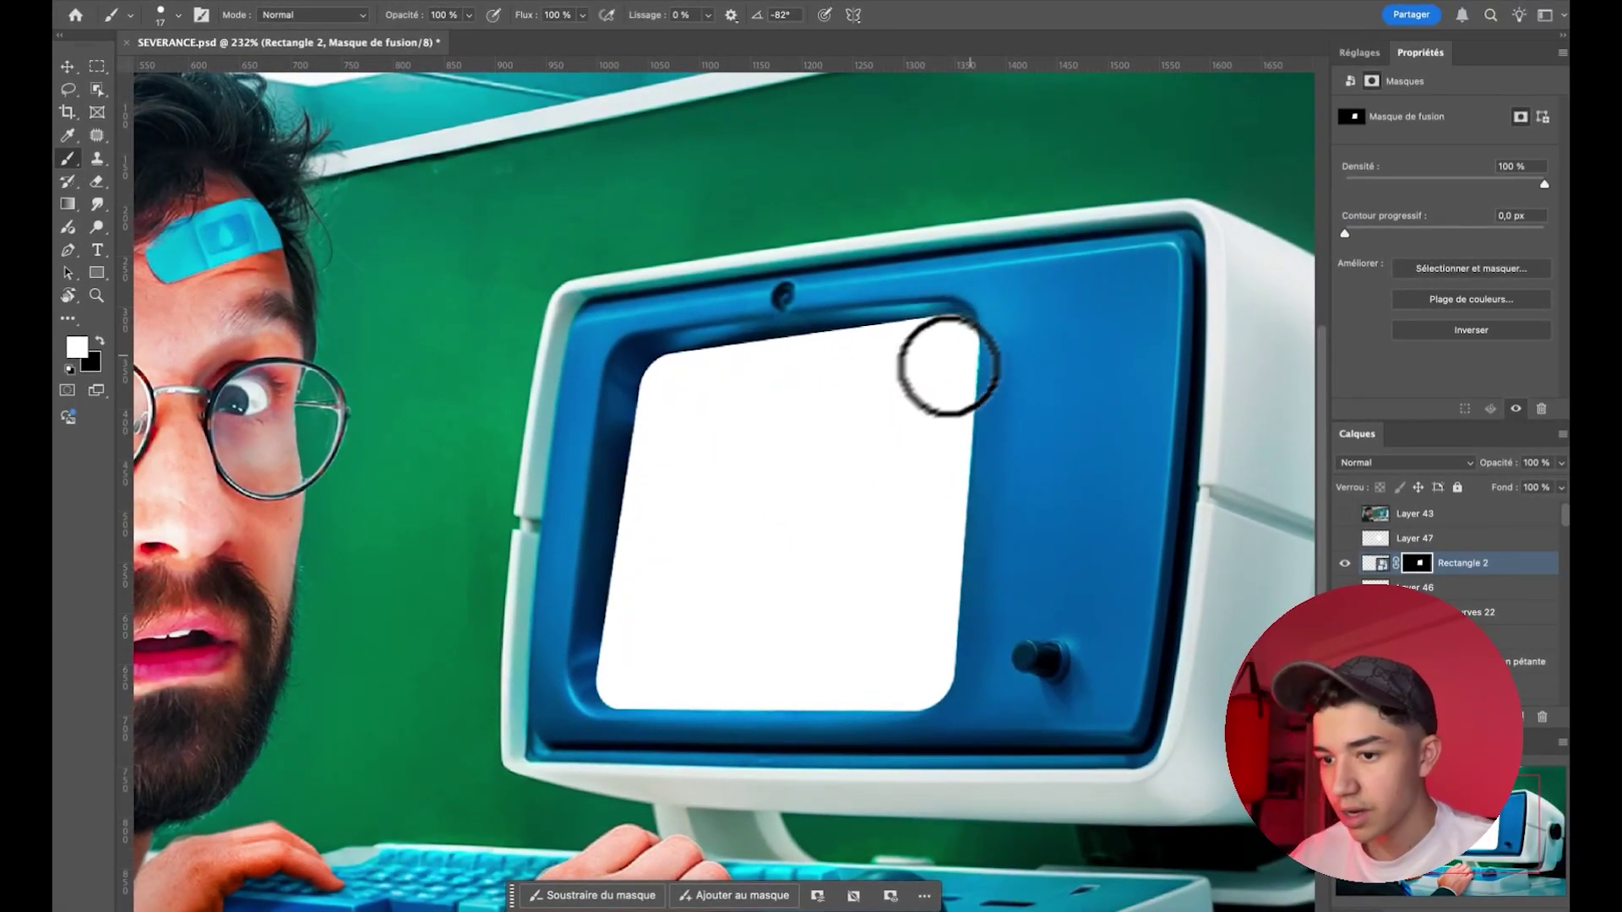
scroll(947, 366, down, 2)
scroll(771, 438, down, 3)
scroll(761, 417, up, 4)
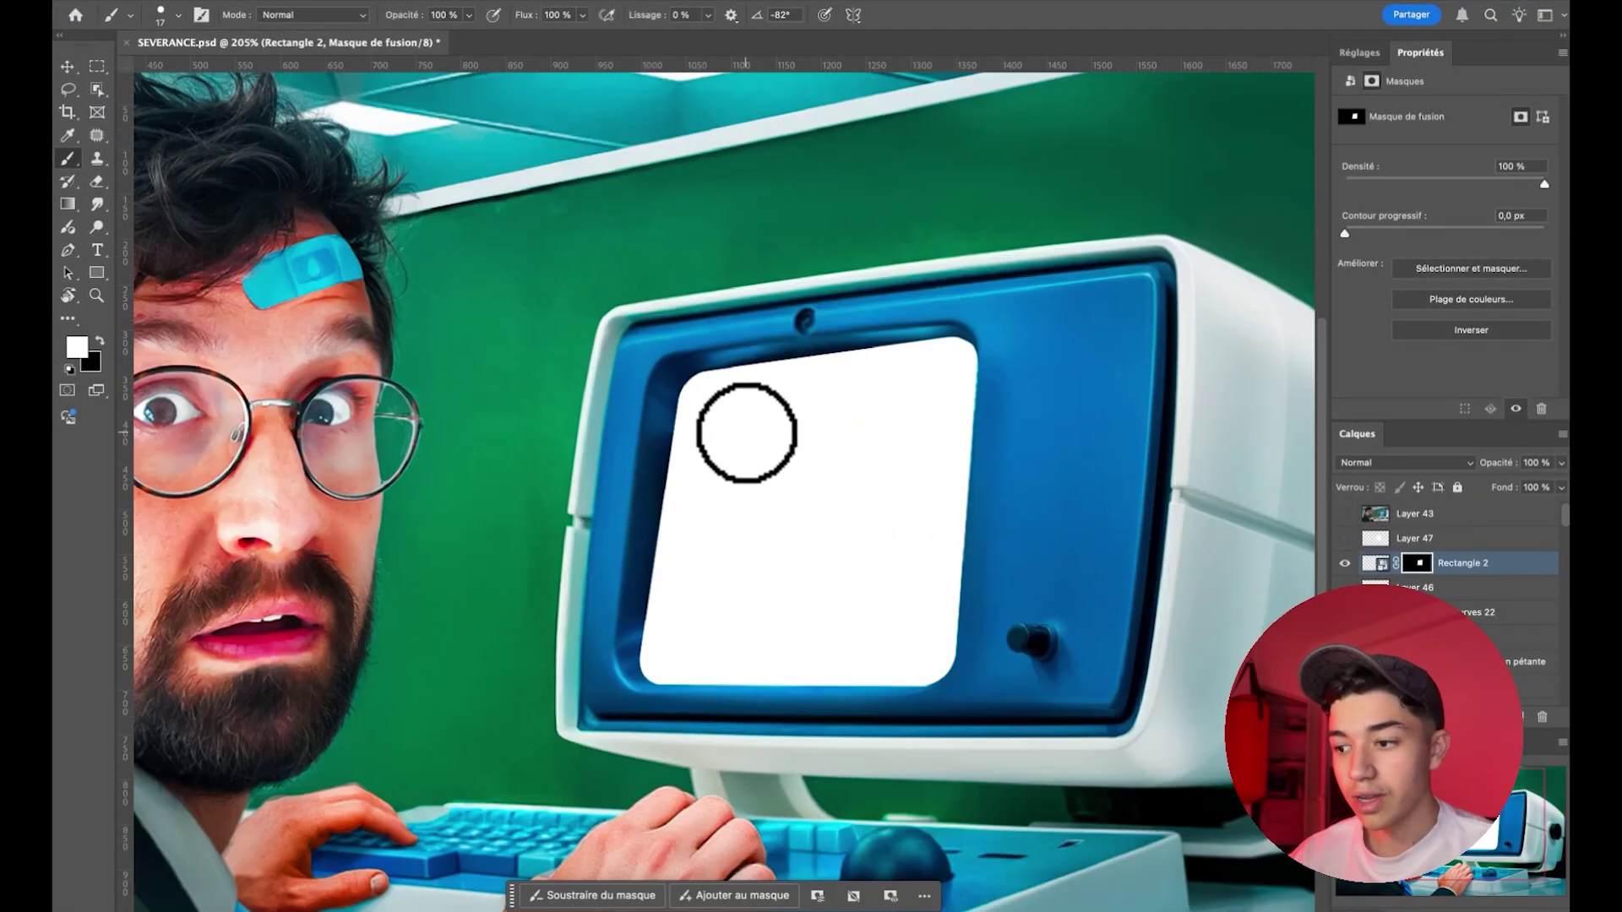
click(1468, 569)
right_click(1484, 570)
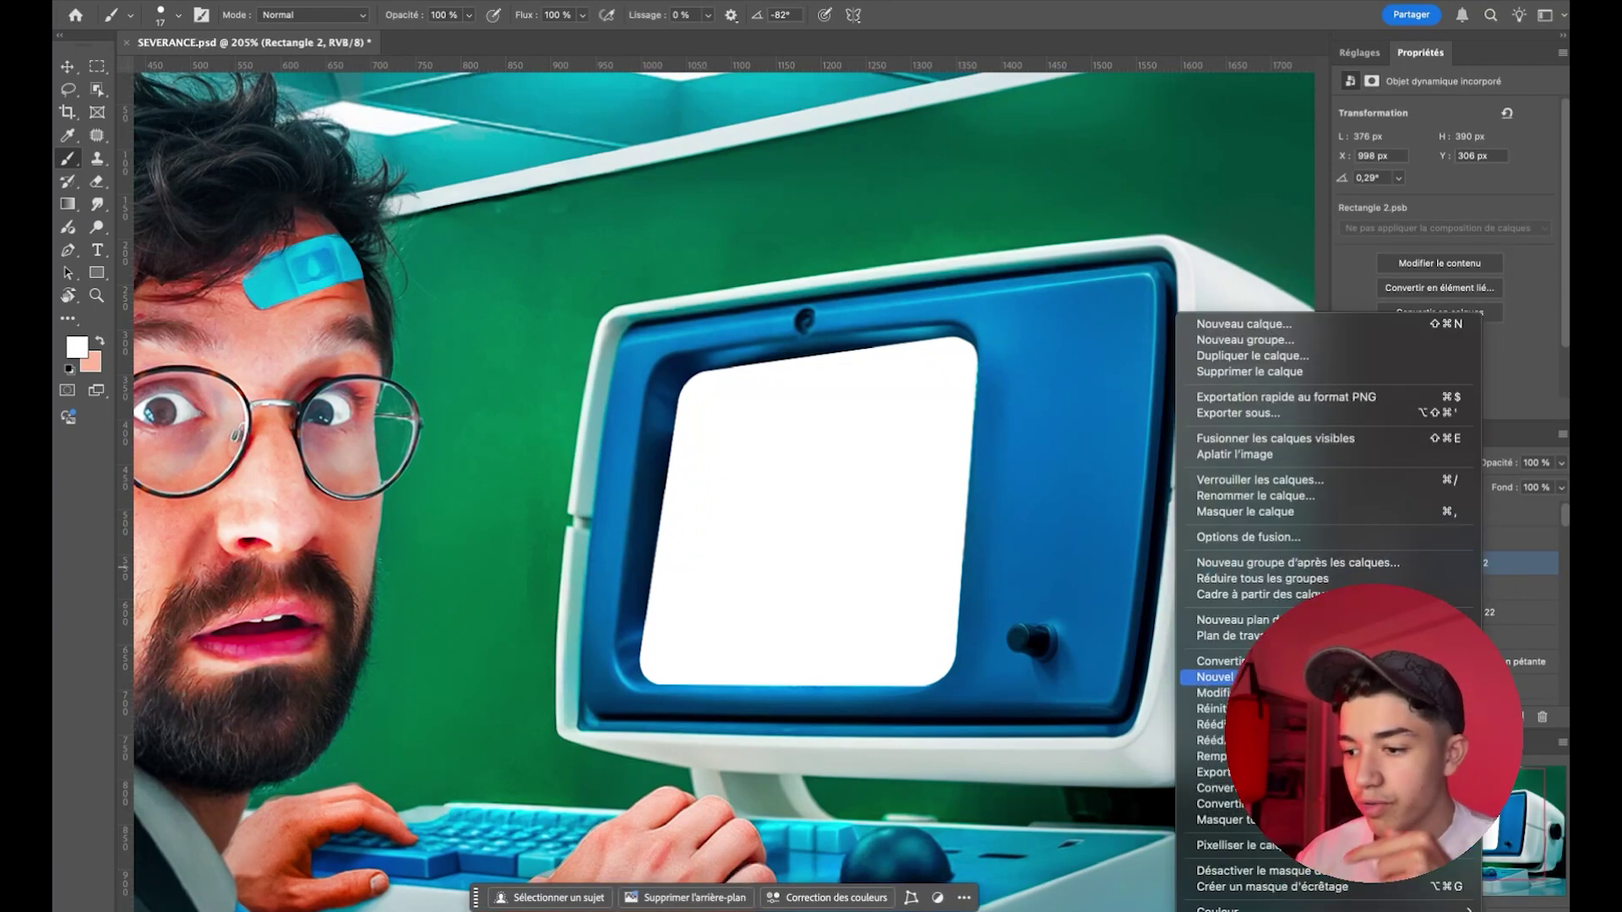
- Warp Rectangle 2 so the white panel bulges to match the curved CRT screen
click(1221, 661)
key(ctrl+t)
right_click(768, 597)
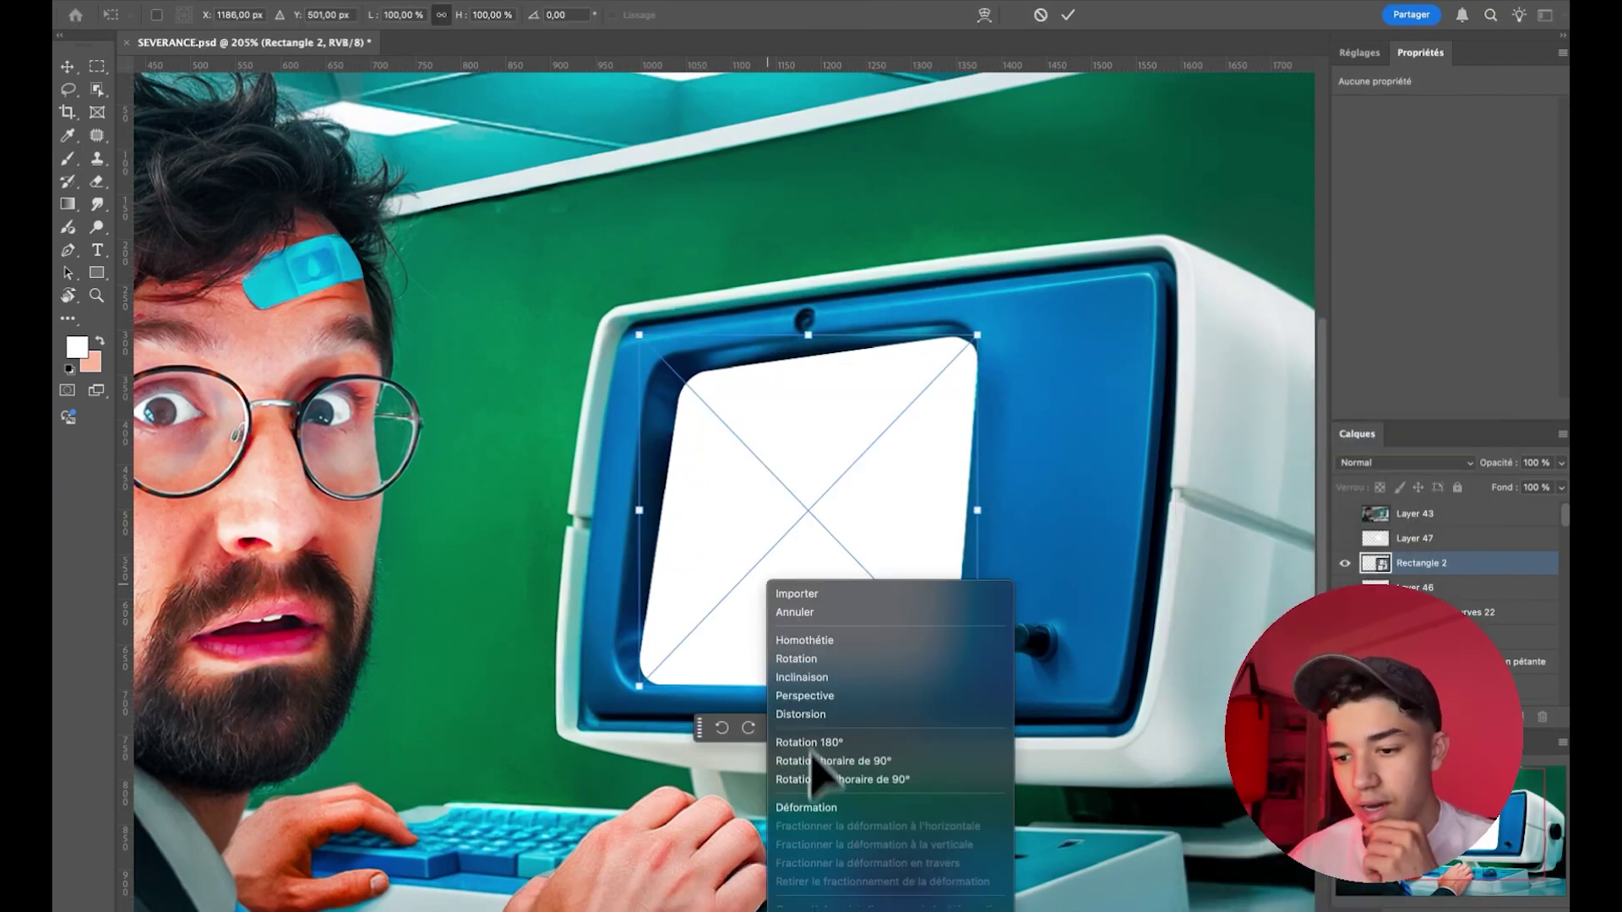
click(824, 809)
mouse_move(809, 583)
mouse_down()
mouse_move(686, 395)
mouse_move(765, 554)
mouse_move(690, 555)
mouse_up()
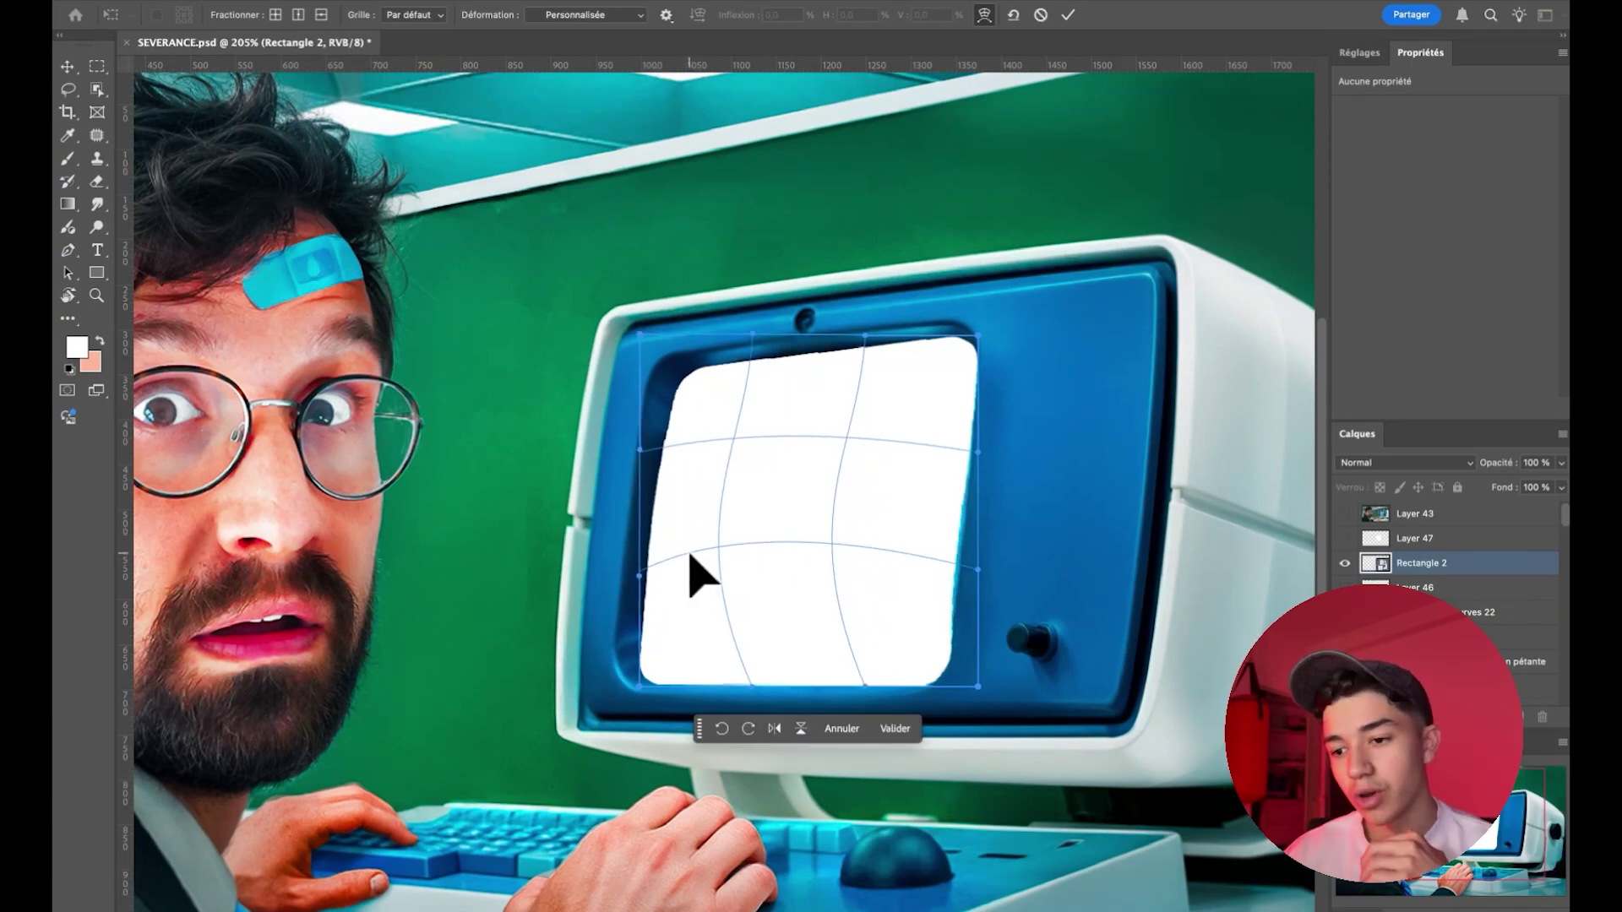
click(895, 728)
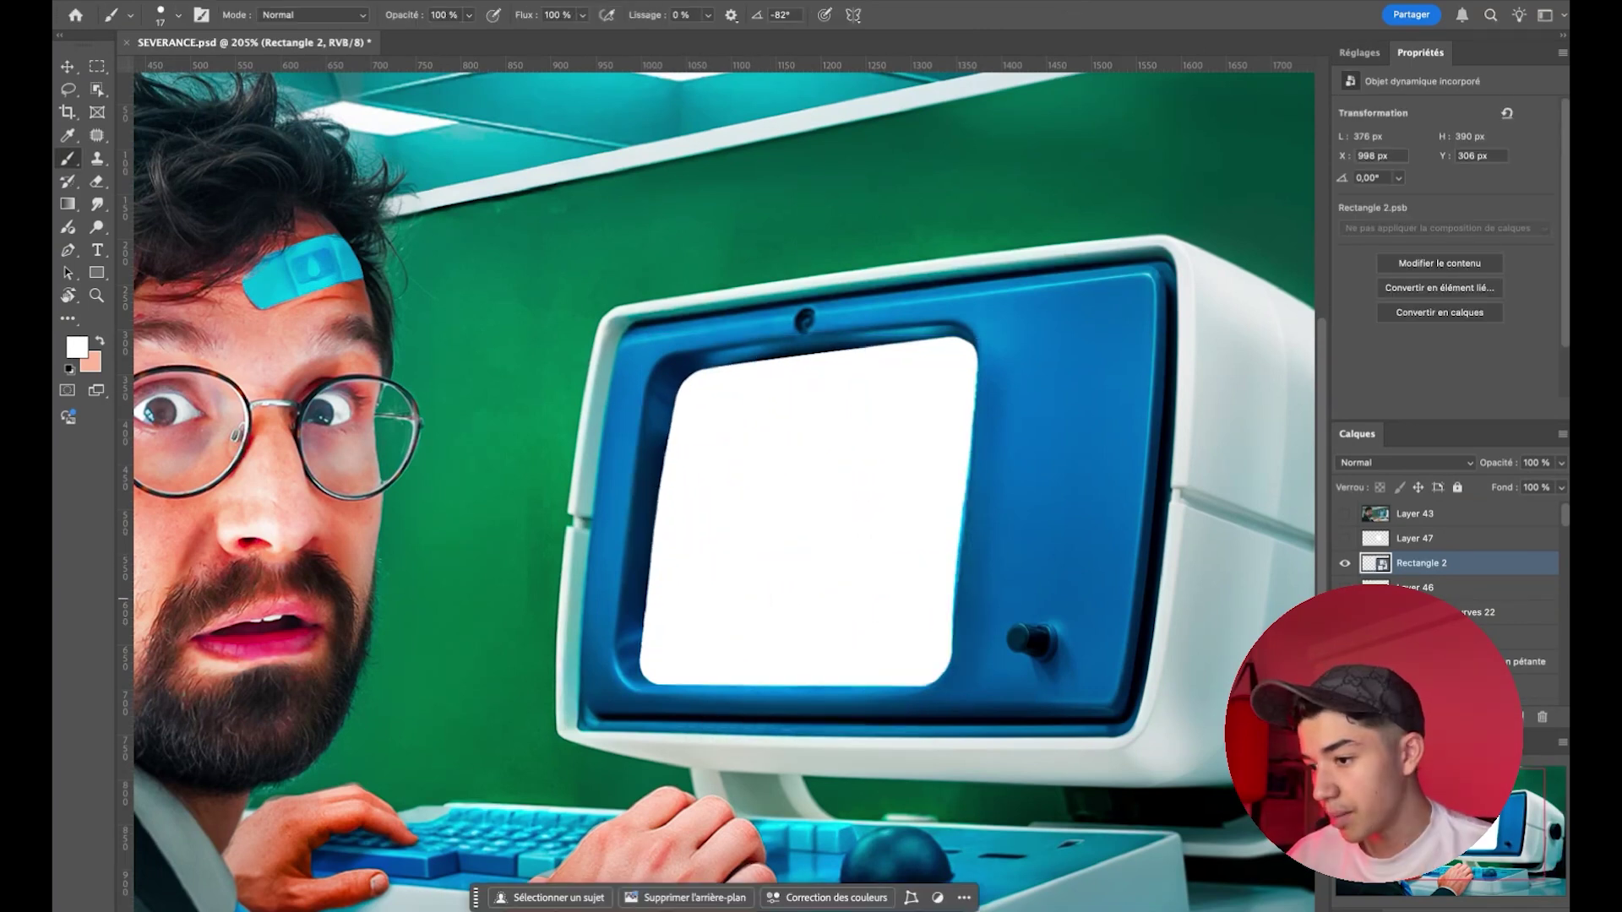
double_click(1377, 564)
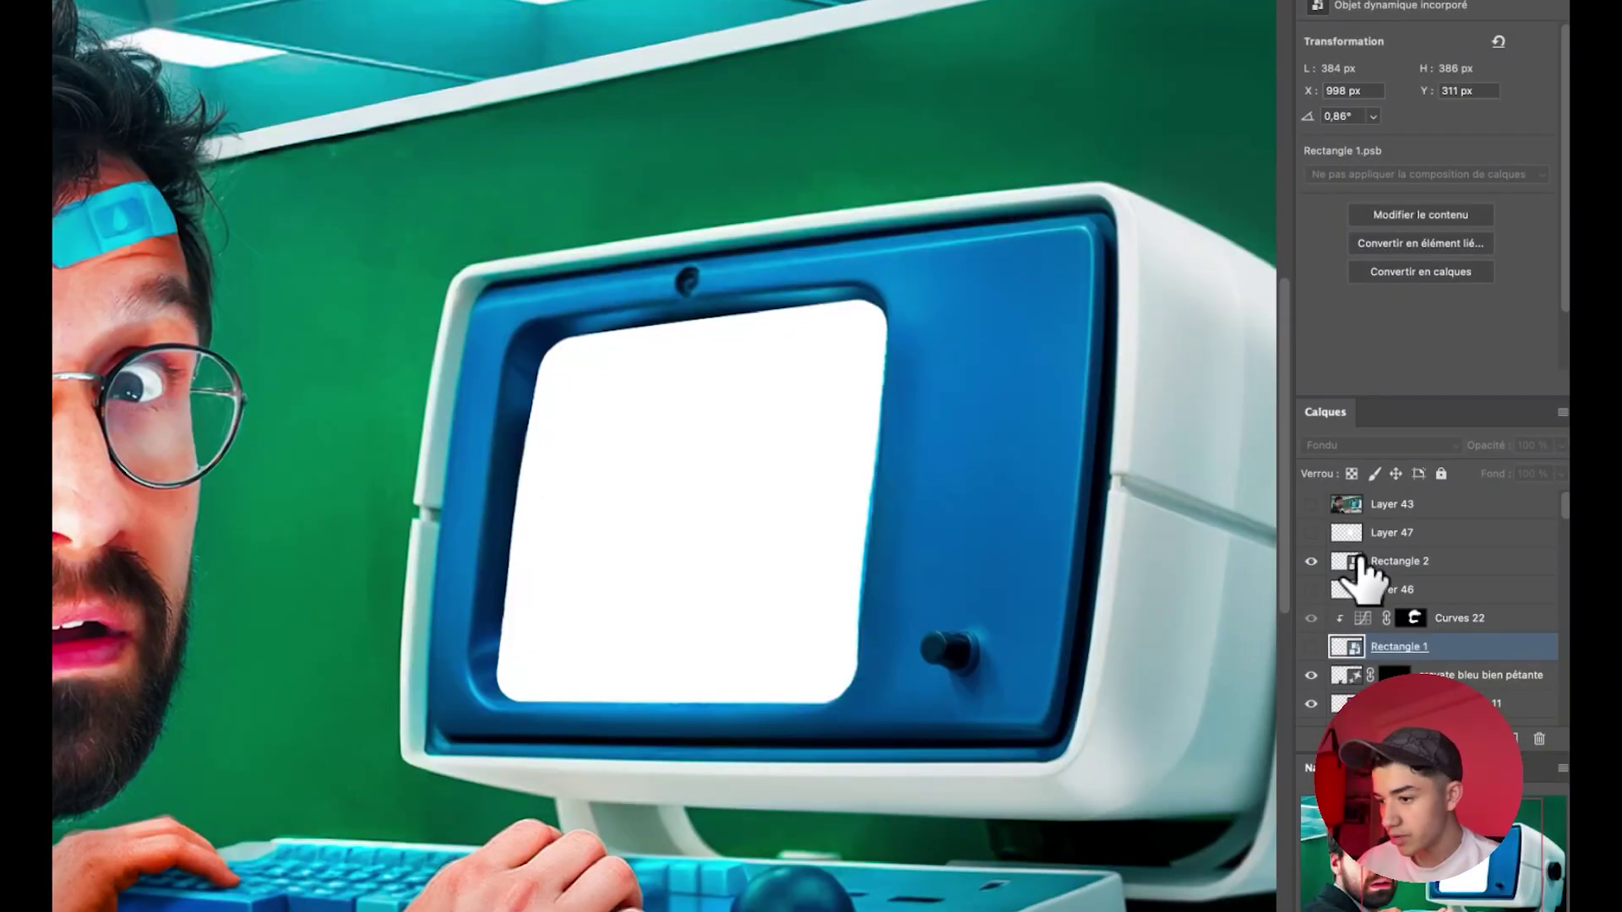
- Paste and fit the glowing Apple image inside Rectangle 2's contents, then return to SEVERANCE
double_click(1356, 560)
key(ctrl+v)
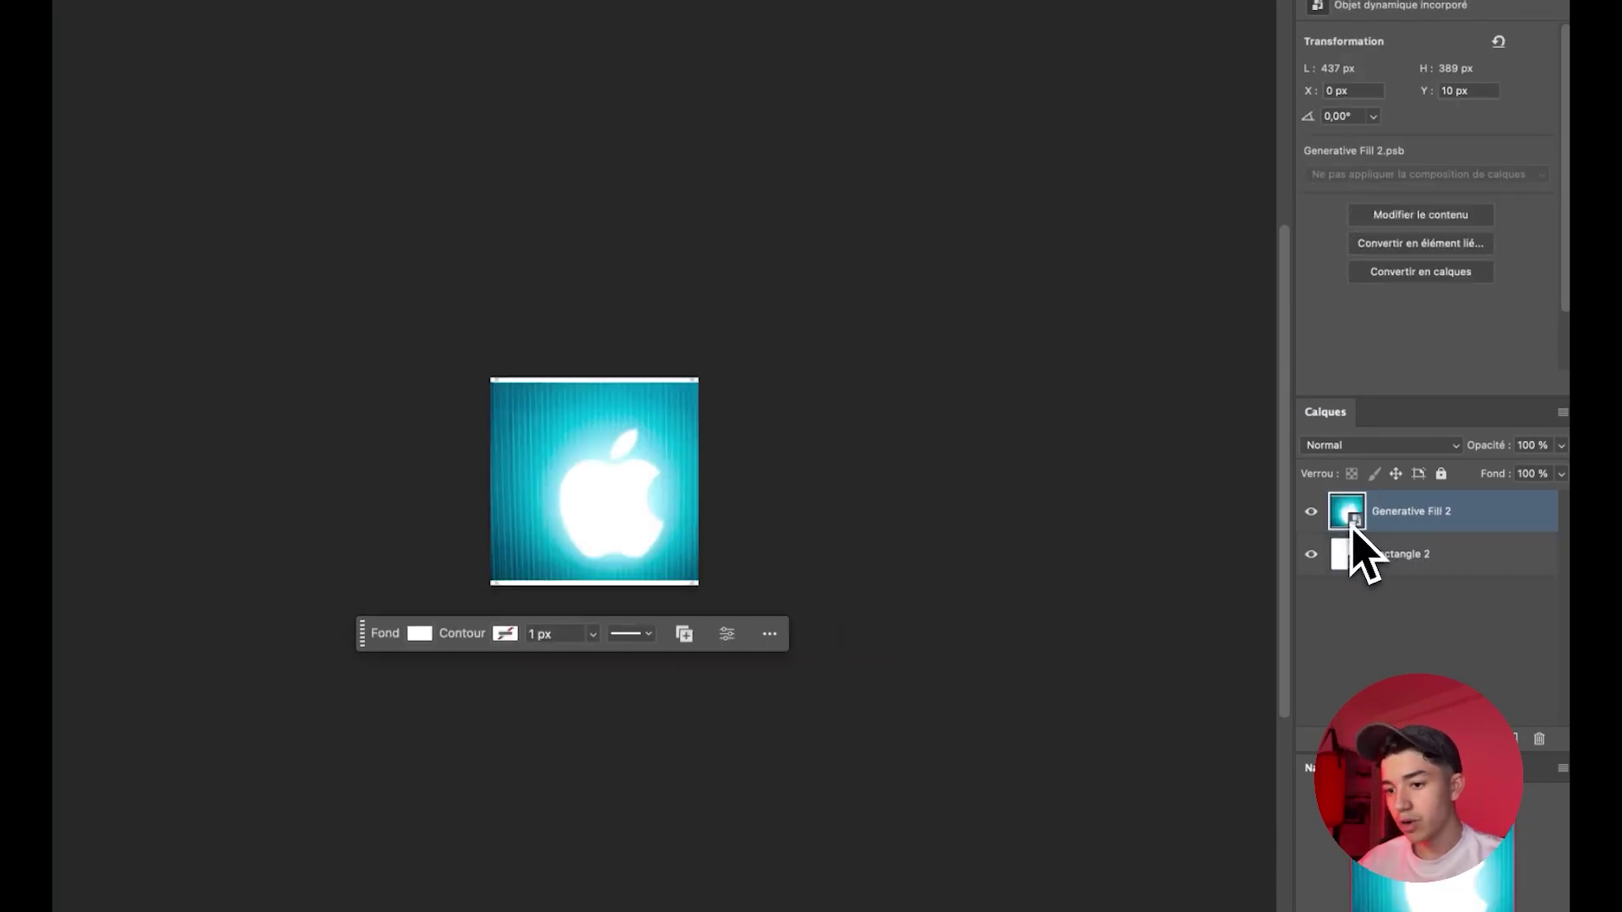
key(ctrl+t)
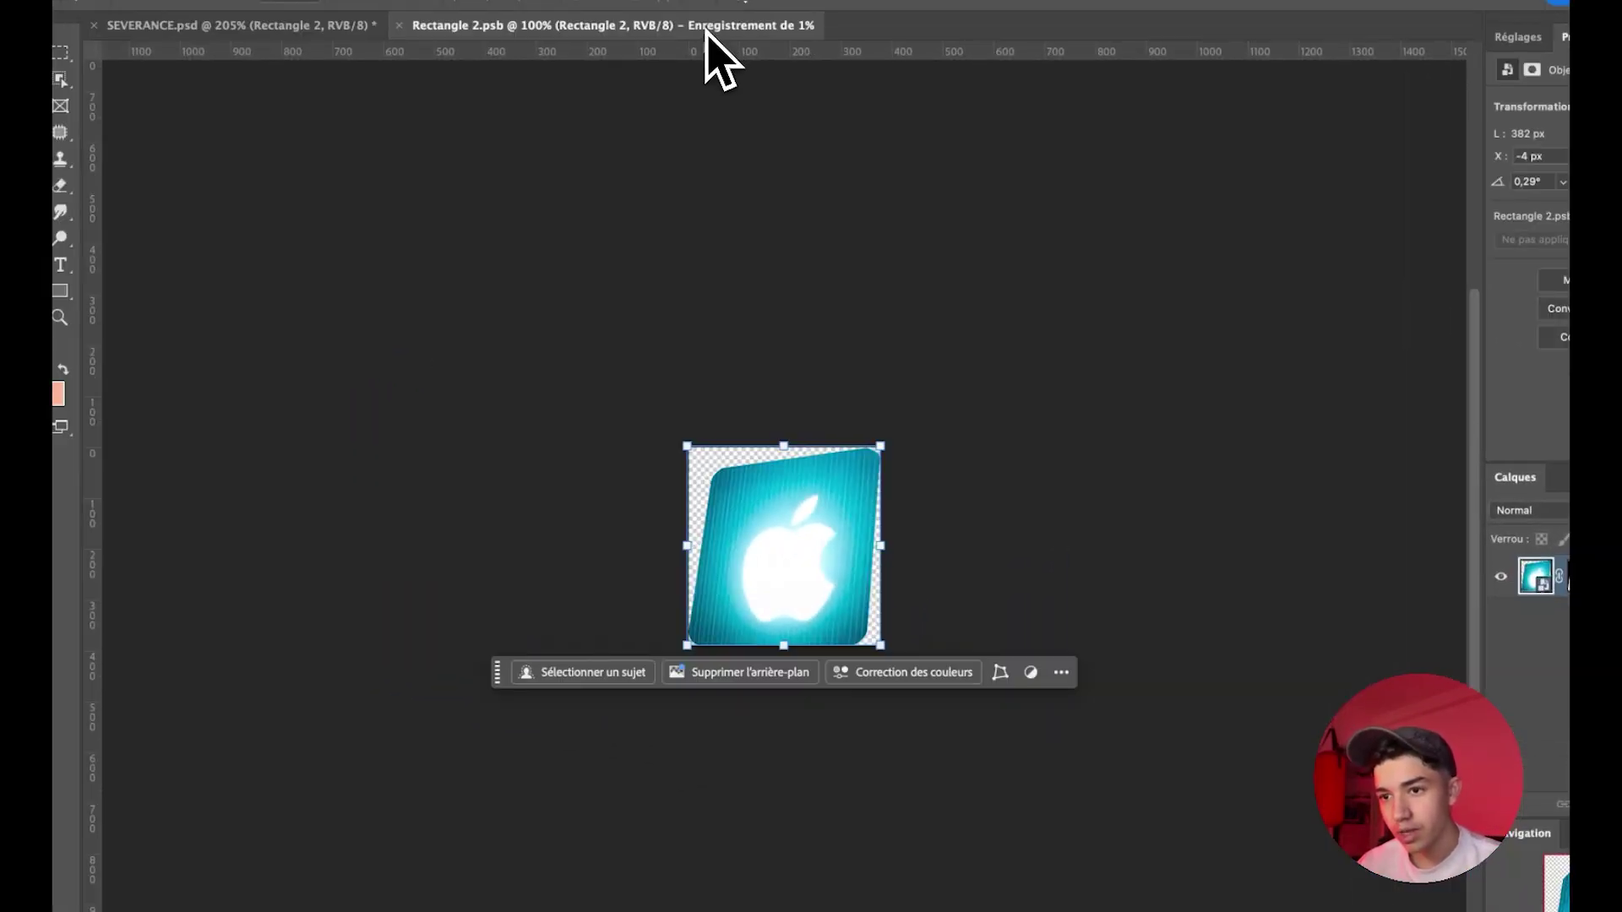
click(399, 25)
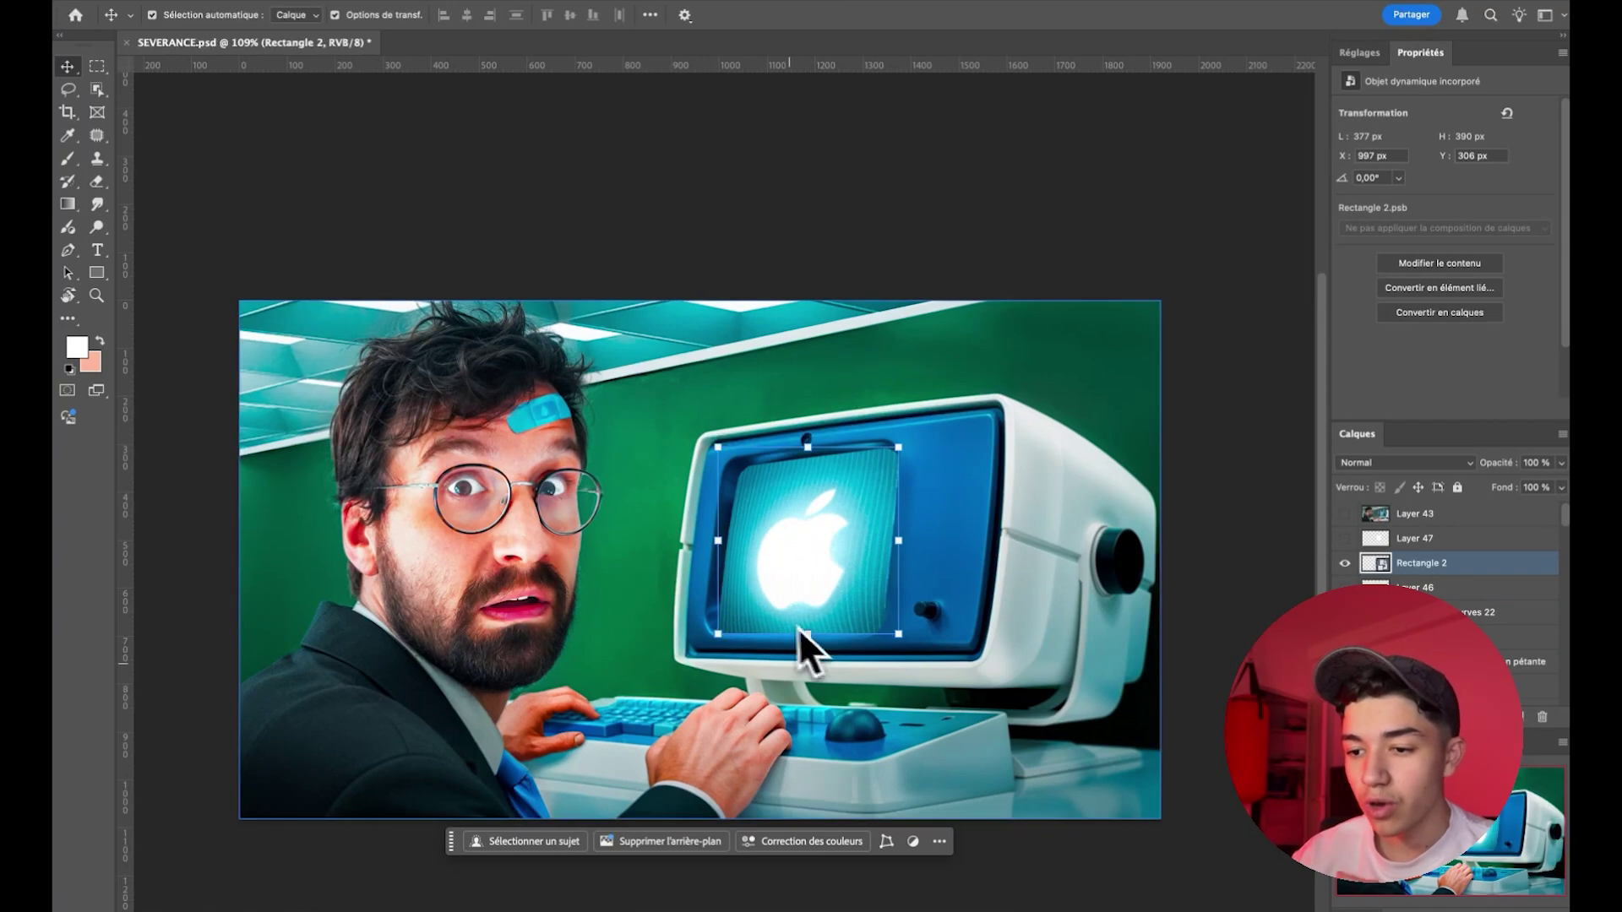
- Warp the Apple screen to follow the monitor's curve, then hide Rectangle 2 to compare
key(ctrl+t)
right_click(796, 568)
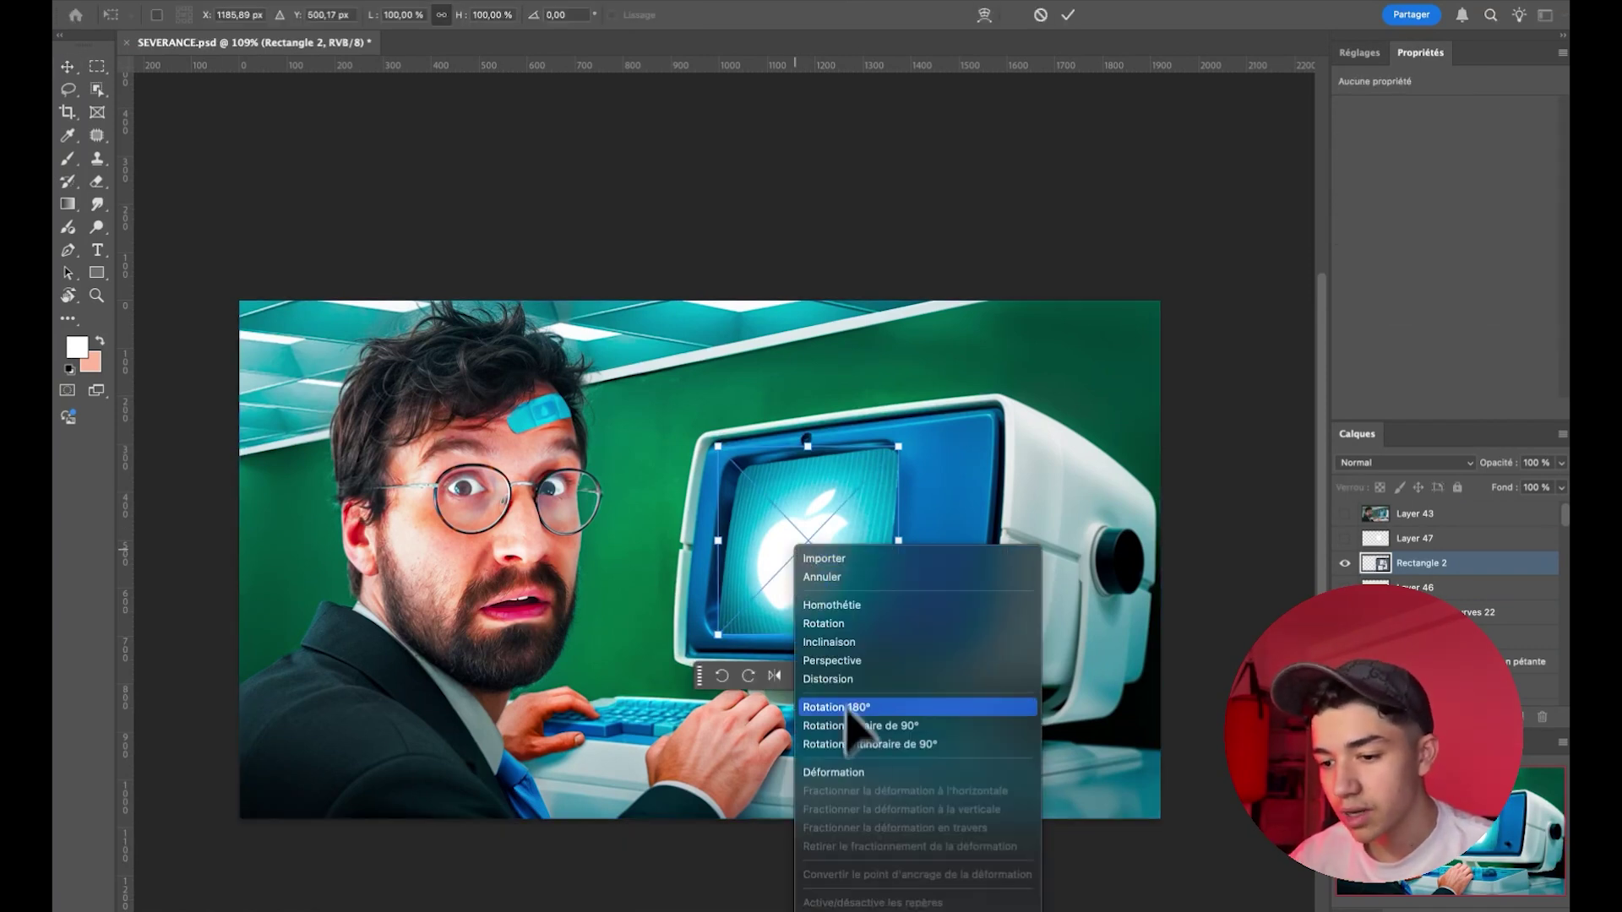
click(869, 769)
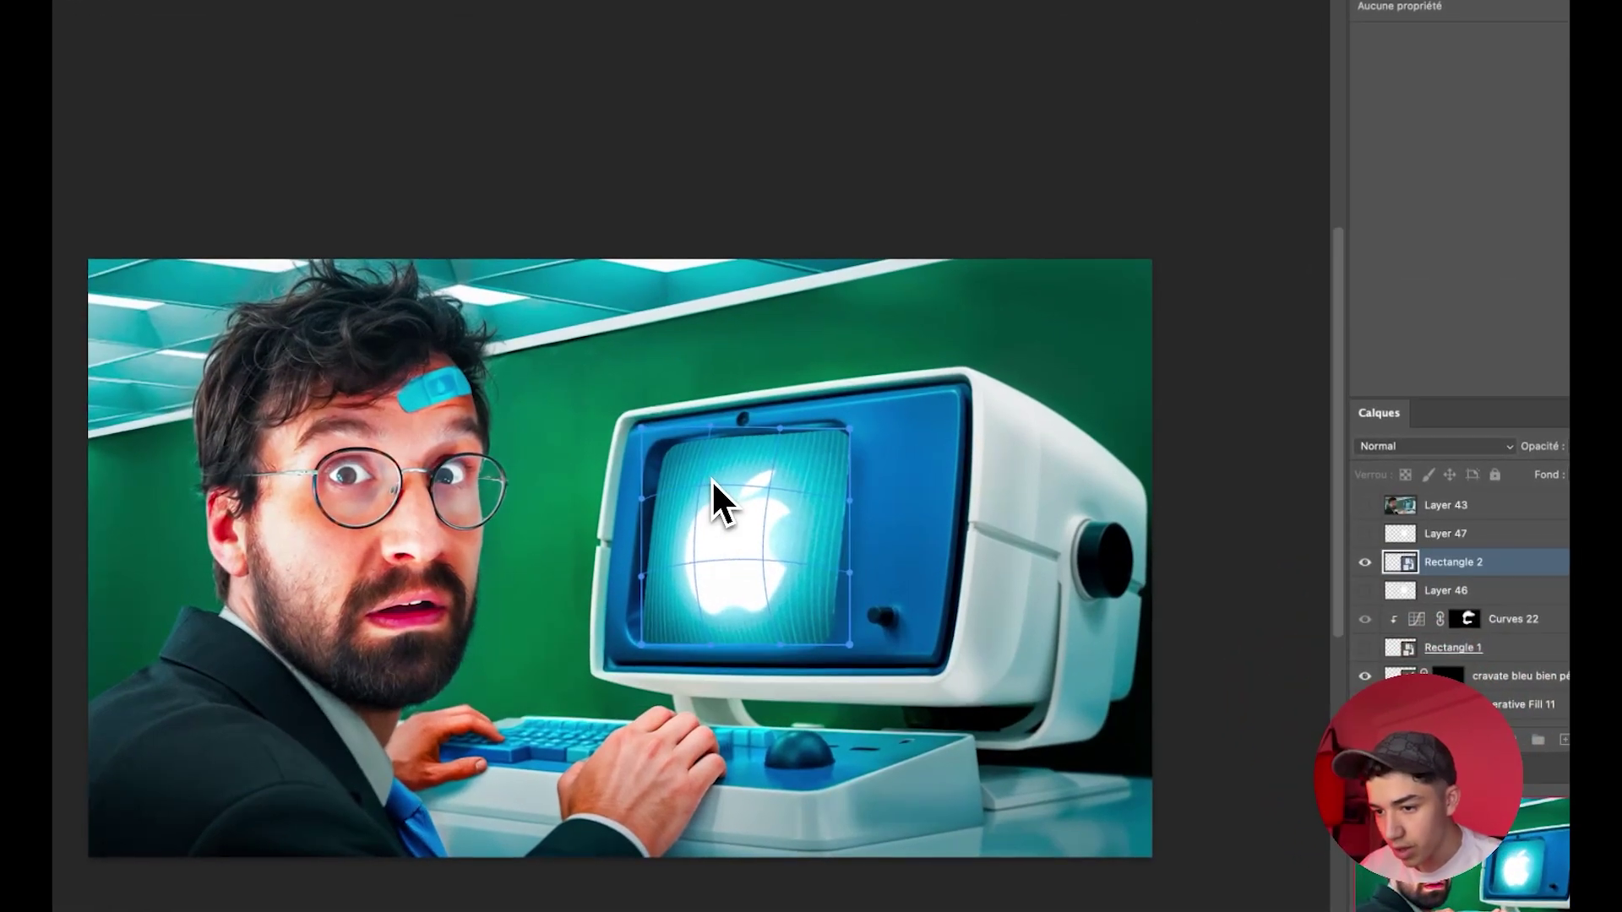
drag(682, 439, 745, 490)
key(Return)
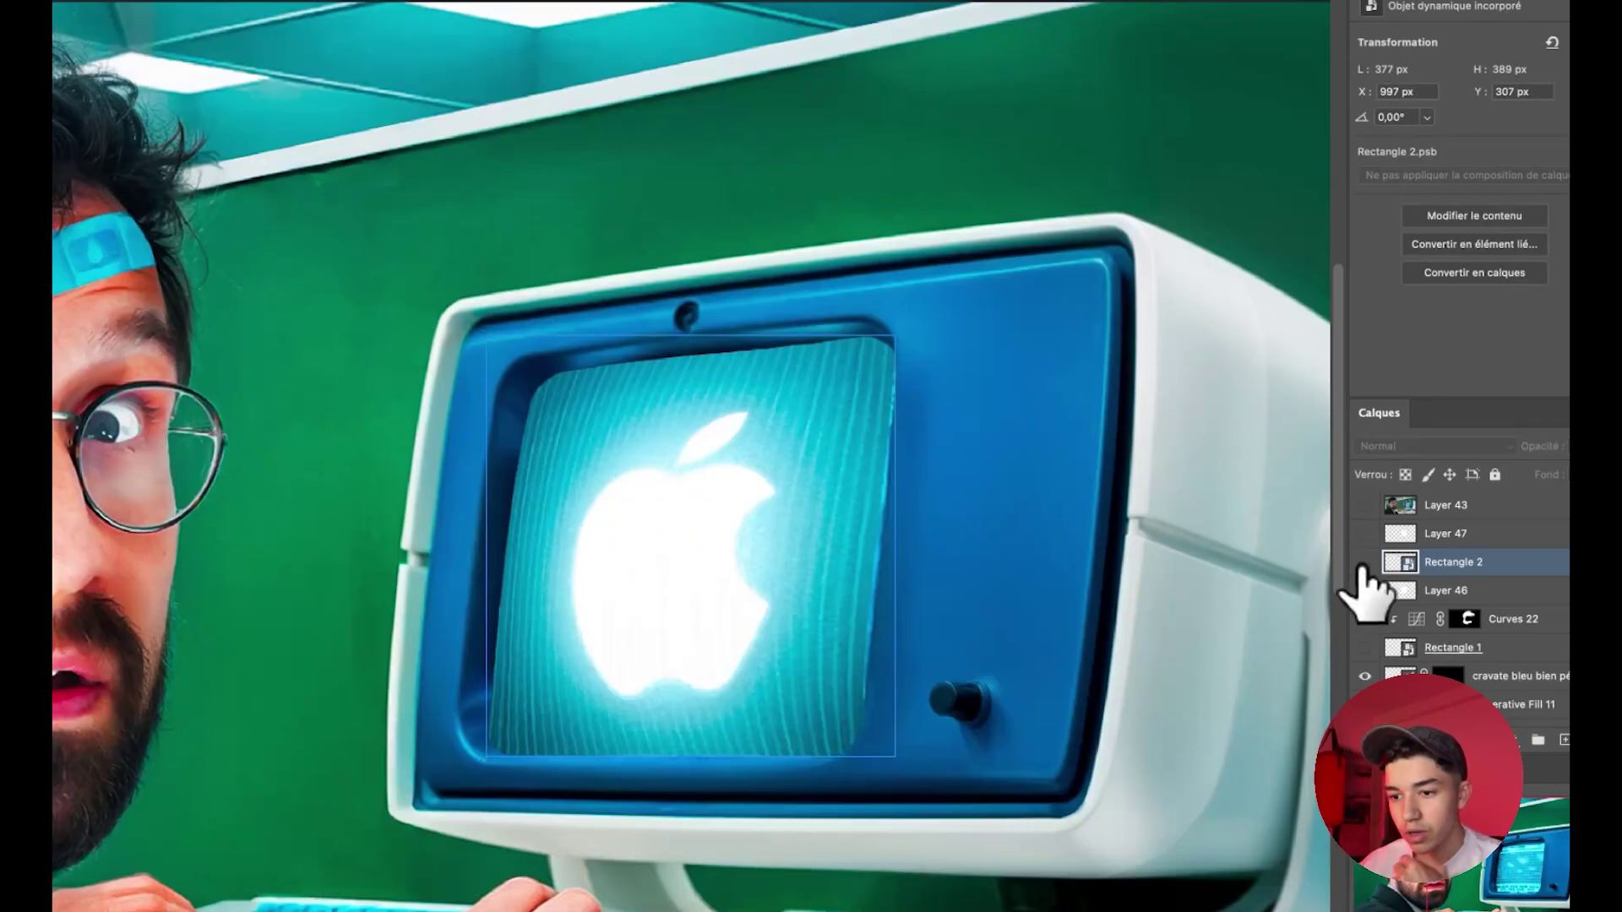
click(1364, 562)
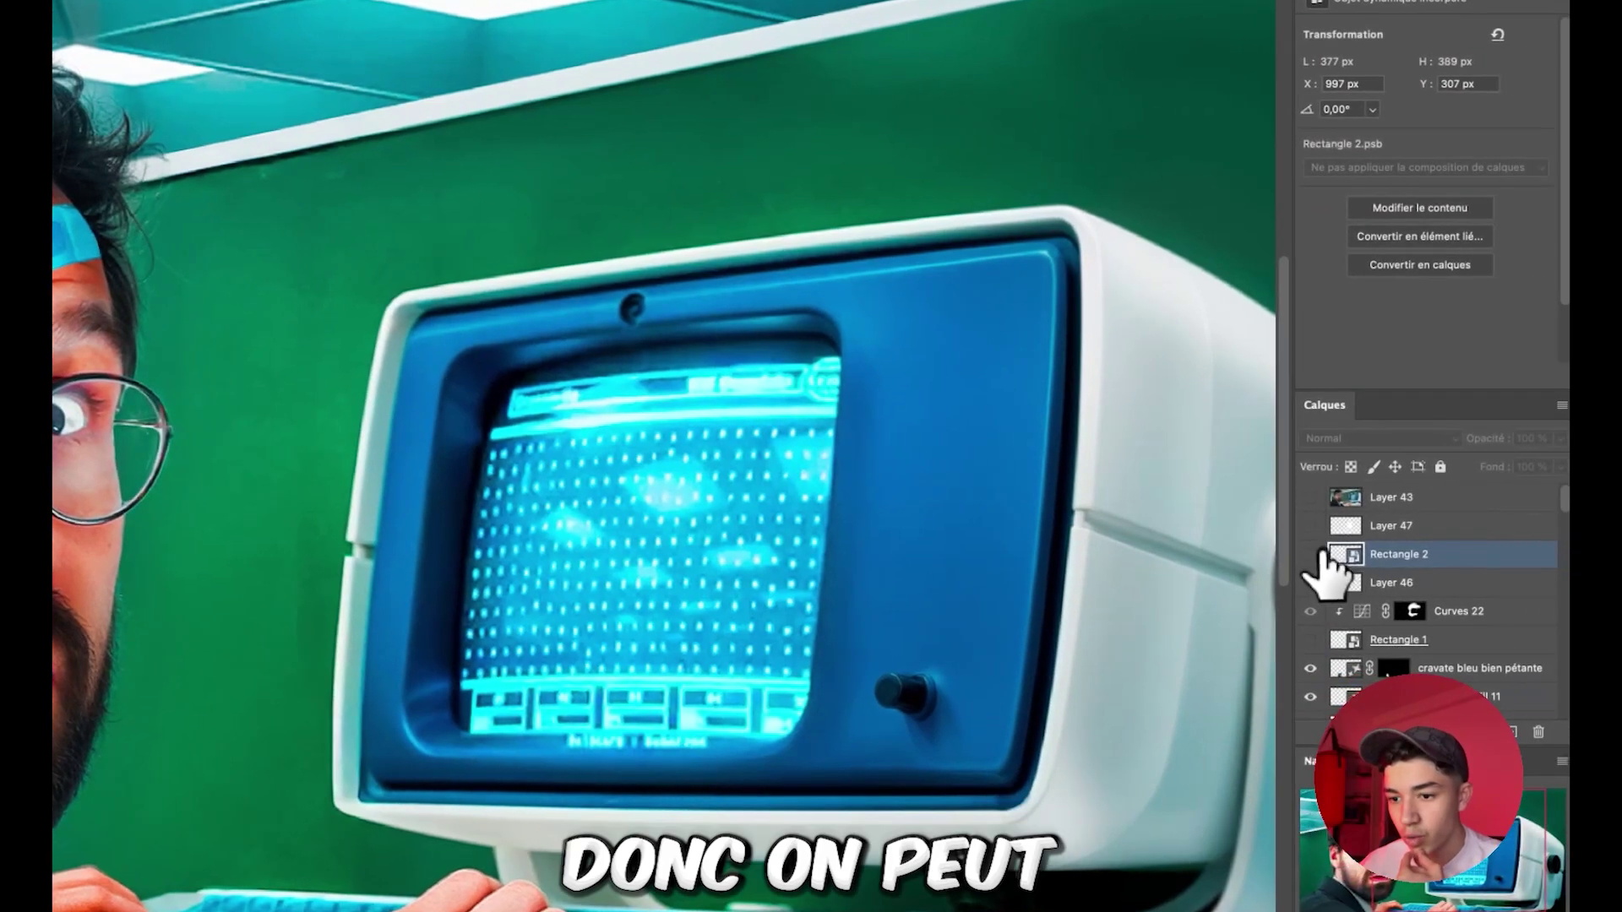
- Show the Apple screen again and add a Curves adjustment pulled down to darken it
click(1392, 555)
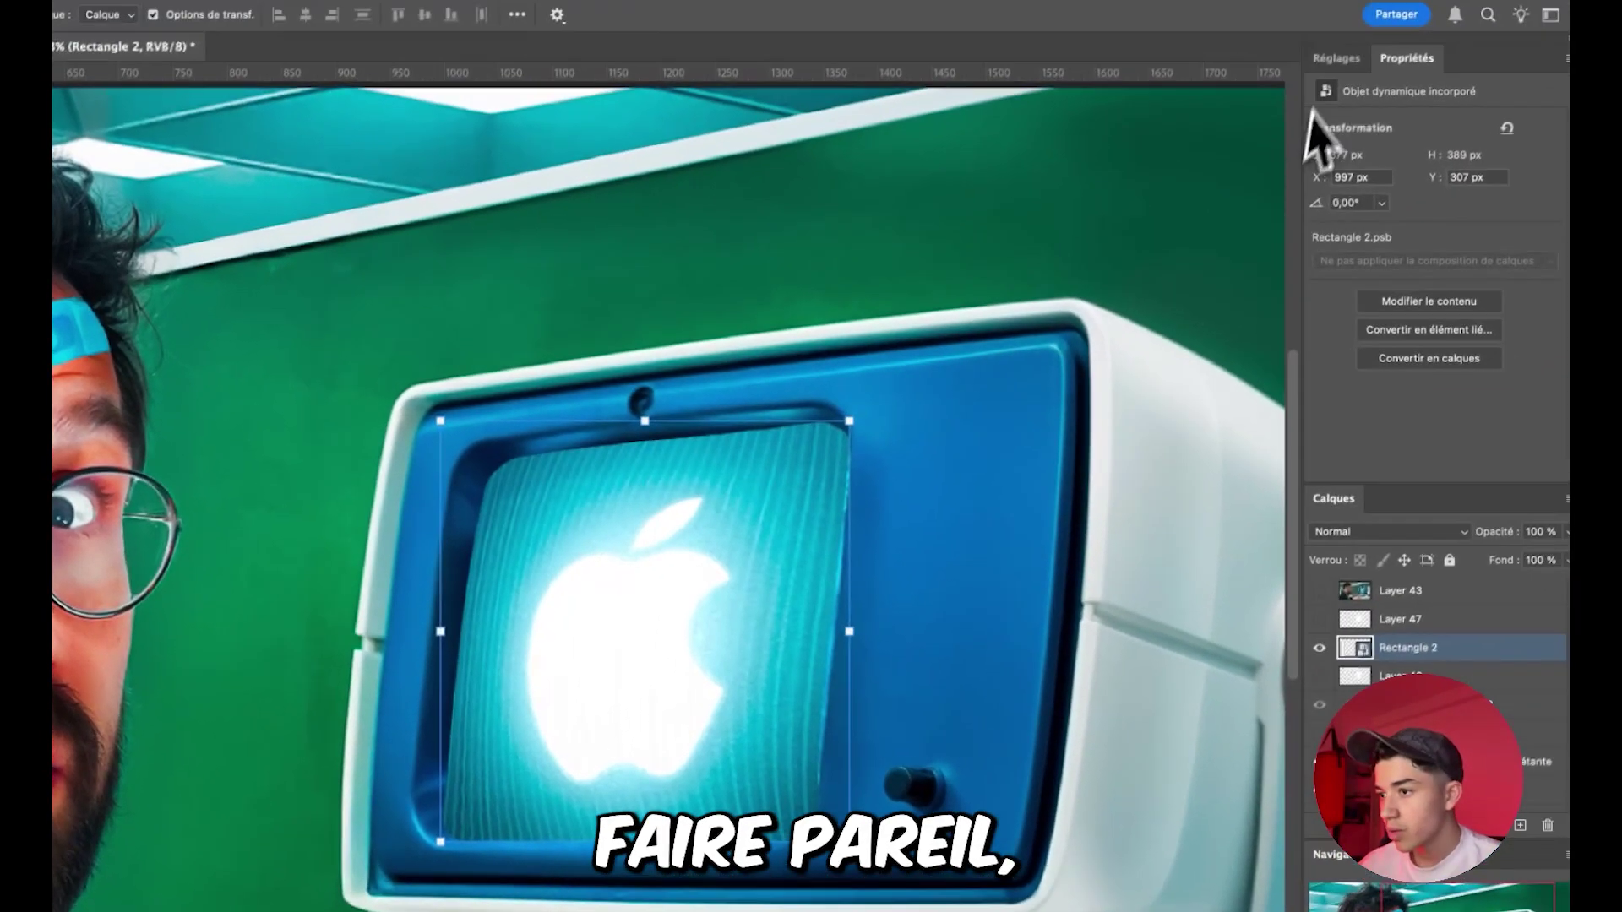
click(1330, 66)
click(1399, 66)
click(1322, 66)
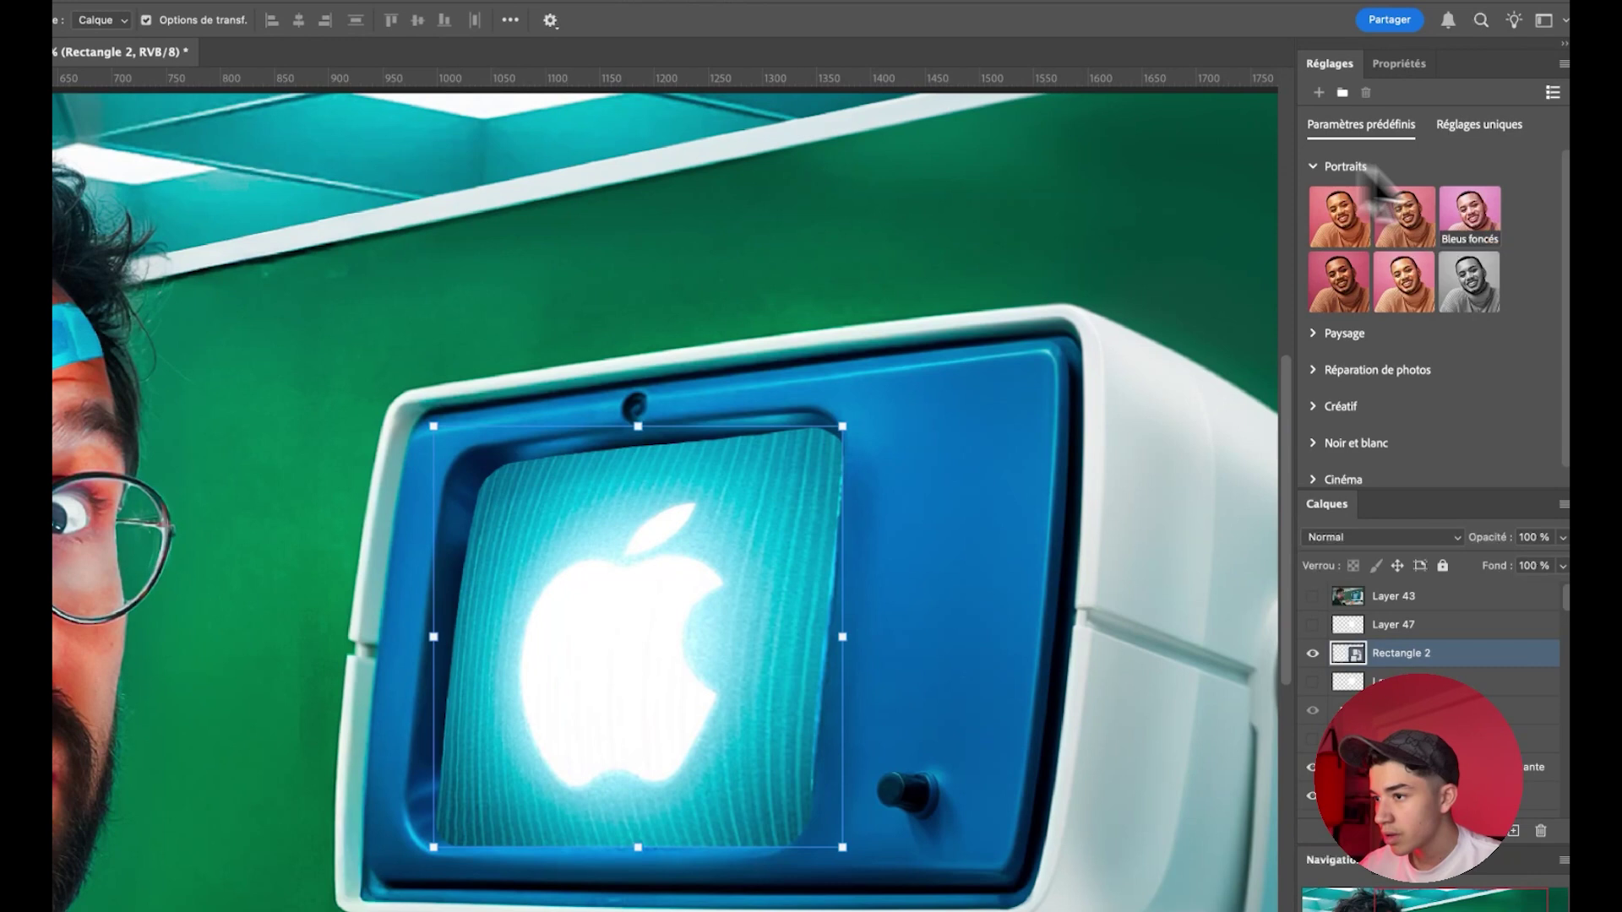
click(1479, 124)
click(1462, 176)
mouse_move(1540, 206)
mouse_down()
mouse_move(1550, 318)
mouse_move(1538, 267)
mouse_move(1455, 303)
mouse_up()
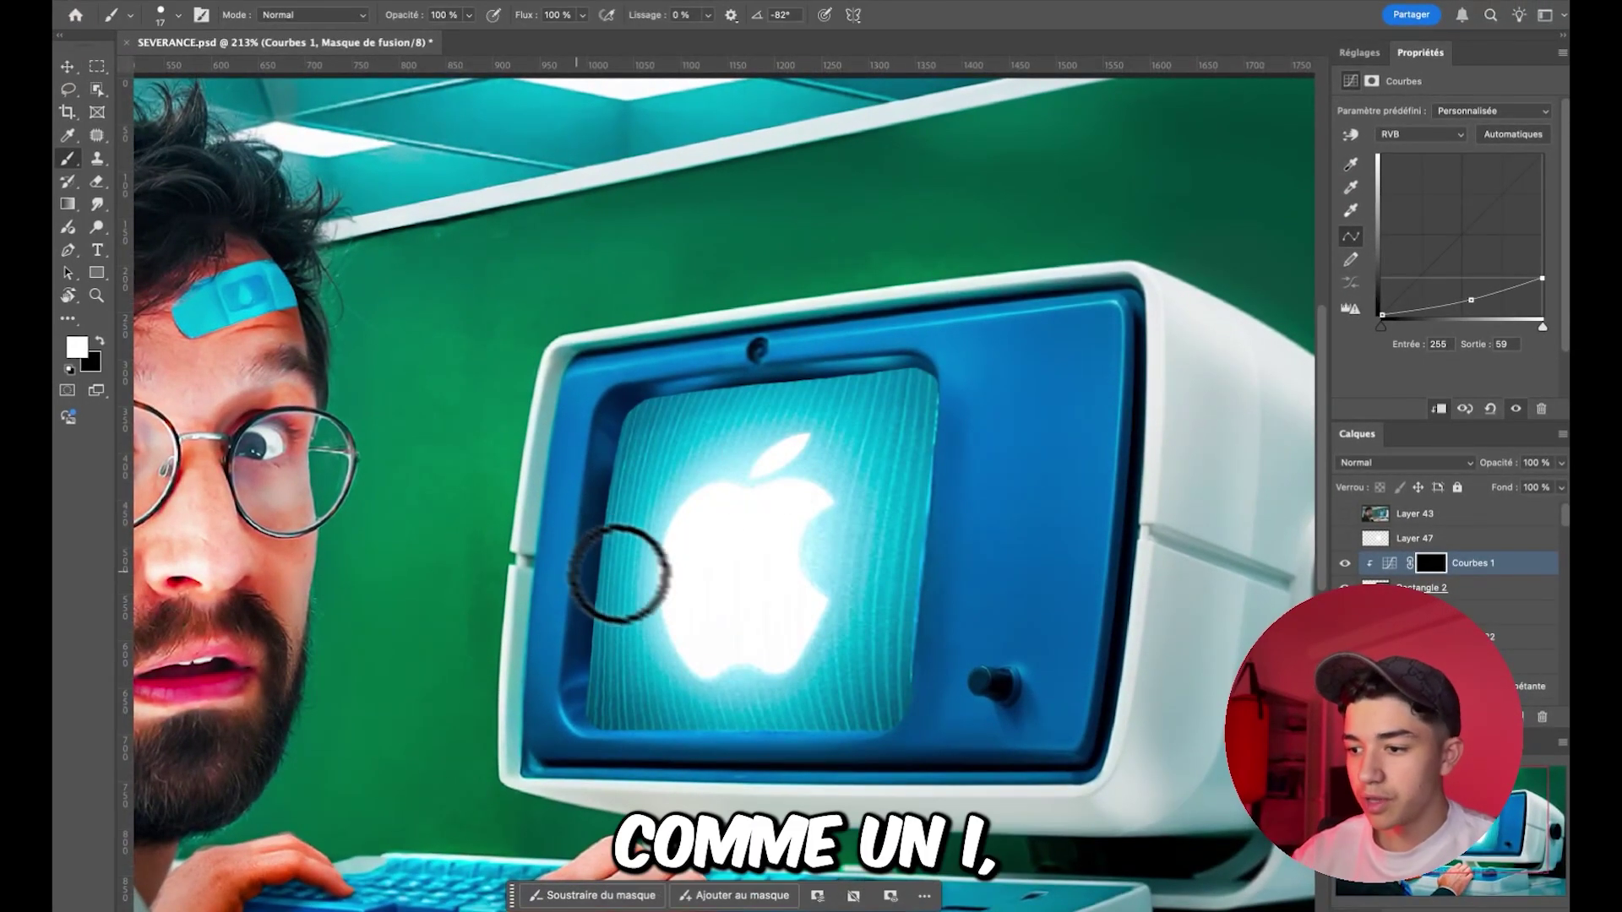
- Paint the Curves mask with a large brush to darken the screen's left, top and bottom edges
drag(525, 464, 561, 464)
key(x)
key(x)
drag(659, 406, 617, 685)
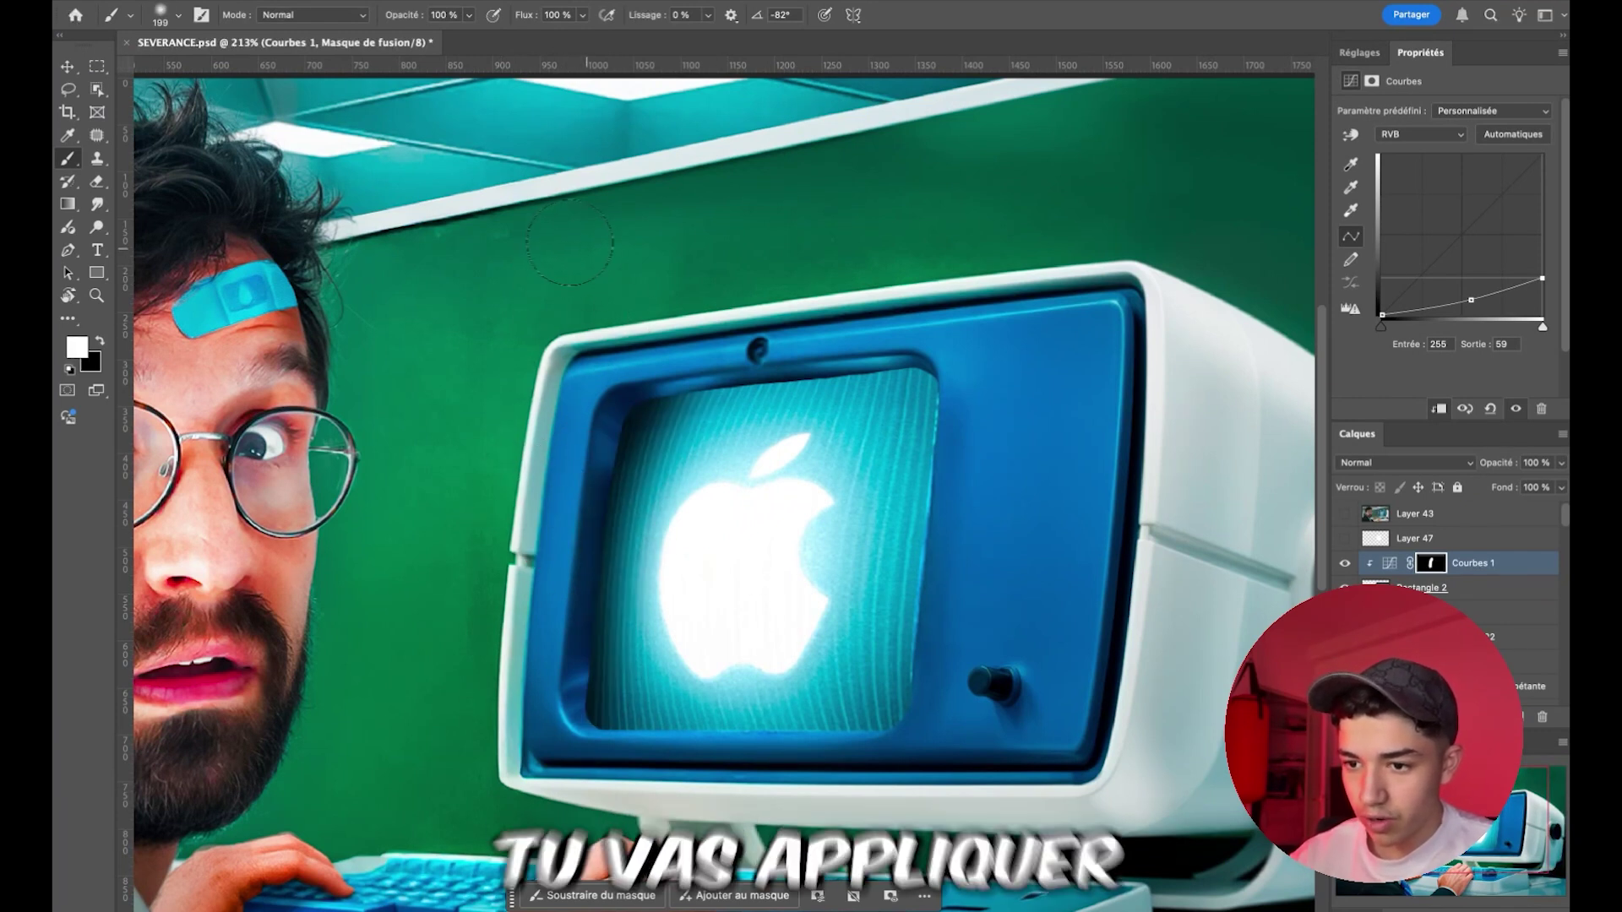
drag(709, 399, 896, 399)
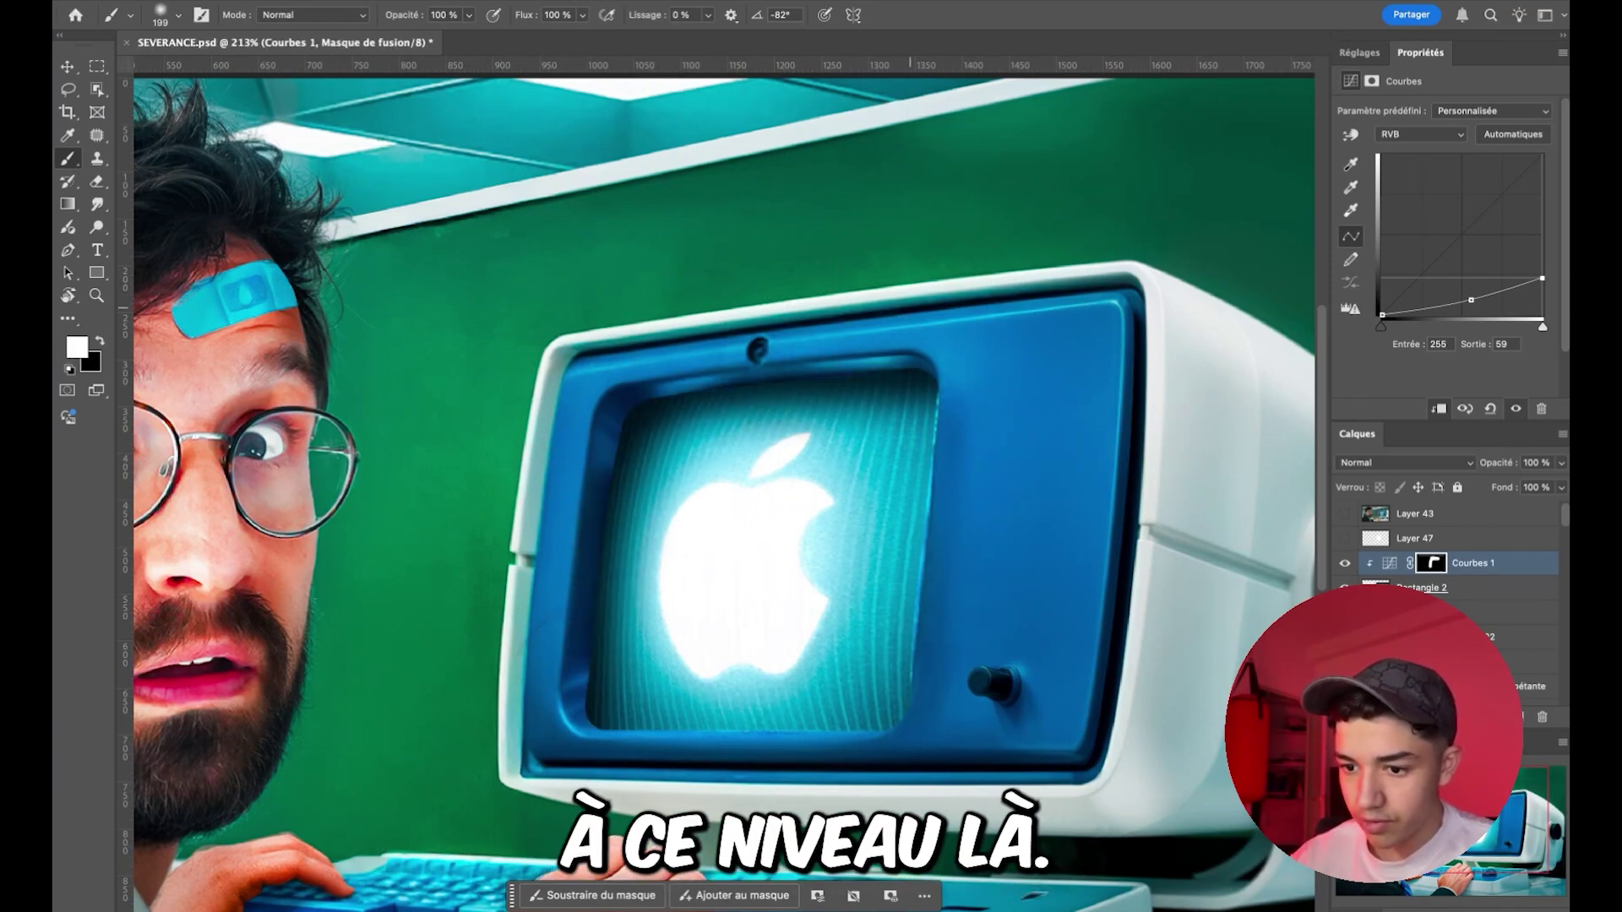
drag(600, 714, 896, 714)
key(])
key(x)
drag(688, 616, 700, 610)
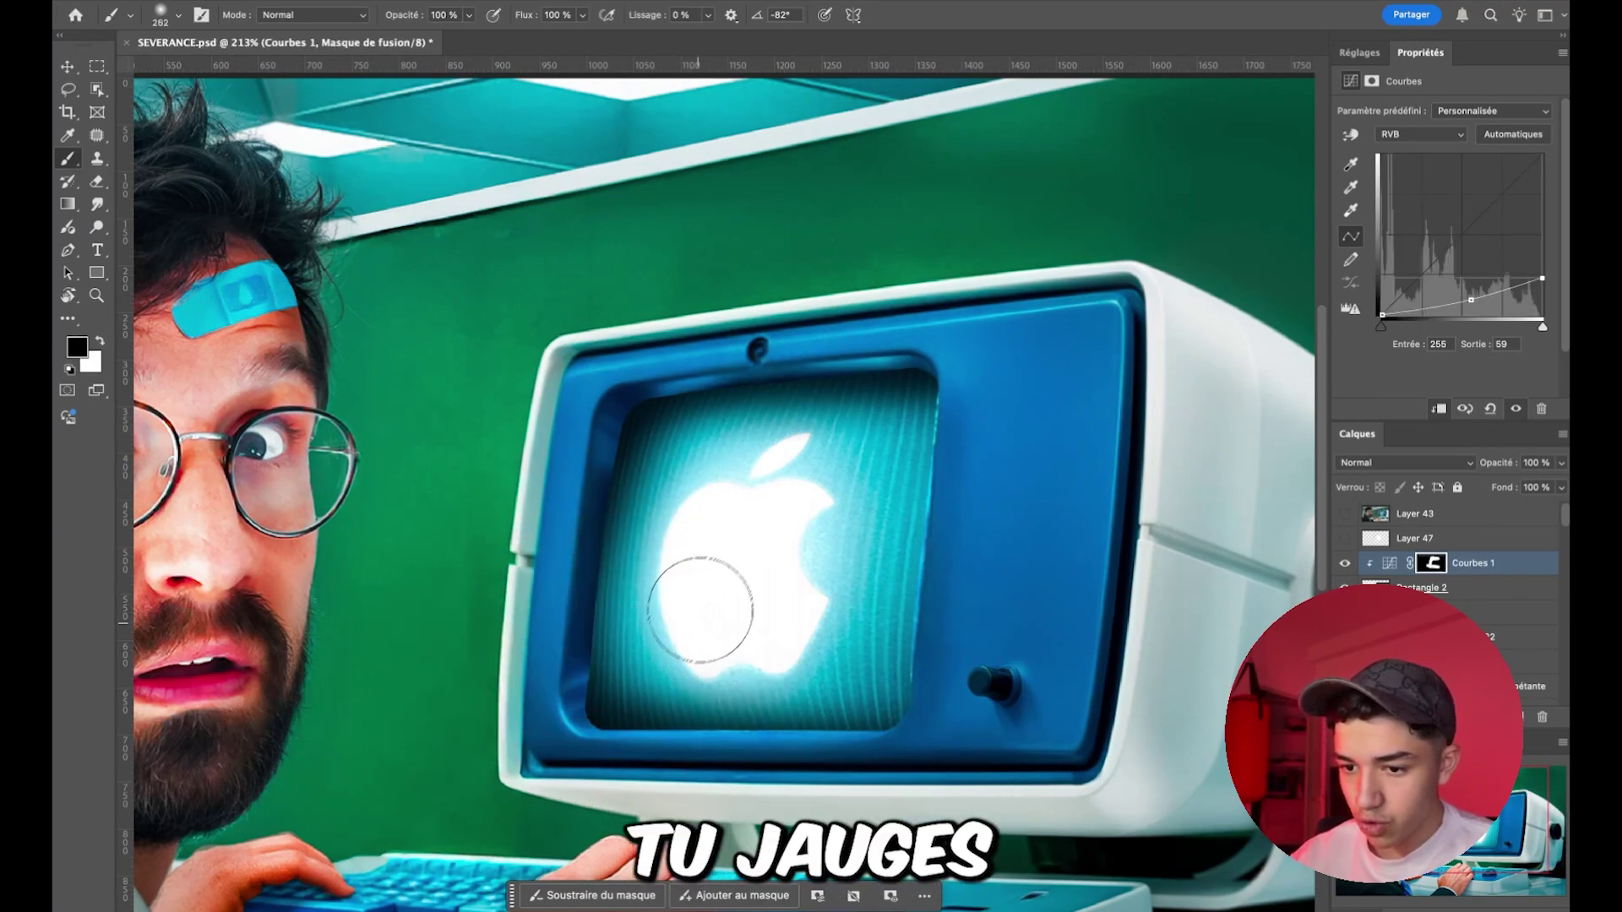
click(1491, 587)
- Pull the Apple screen's left edge inward to about 97% width, then zoom out
key(ctrl+t)
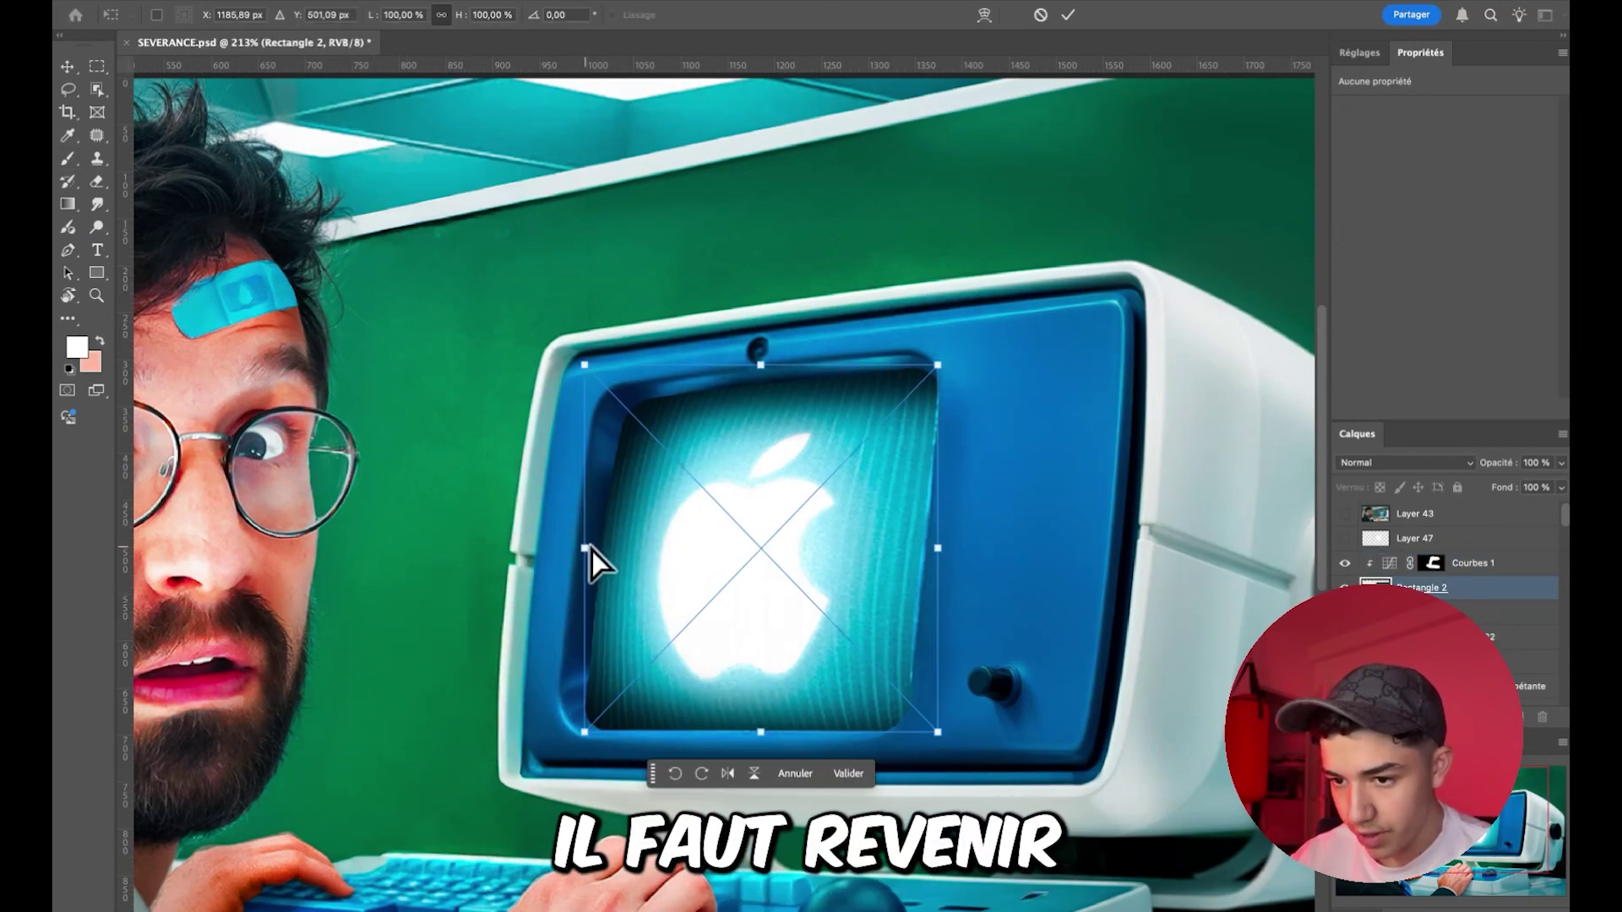
drag(586, 549, 597, 549)
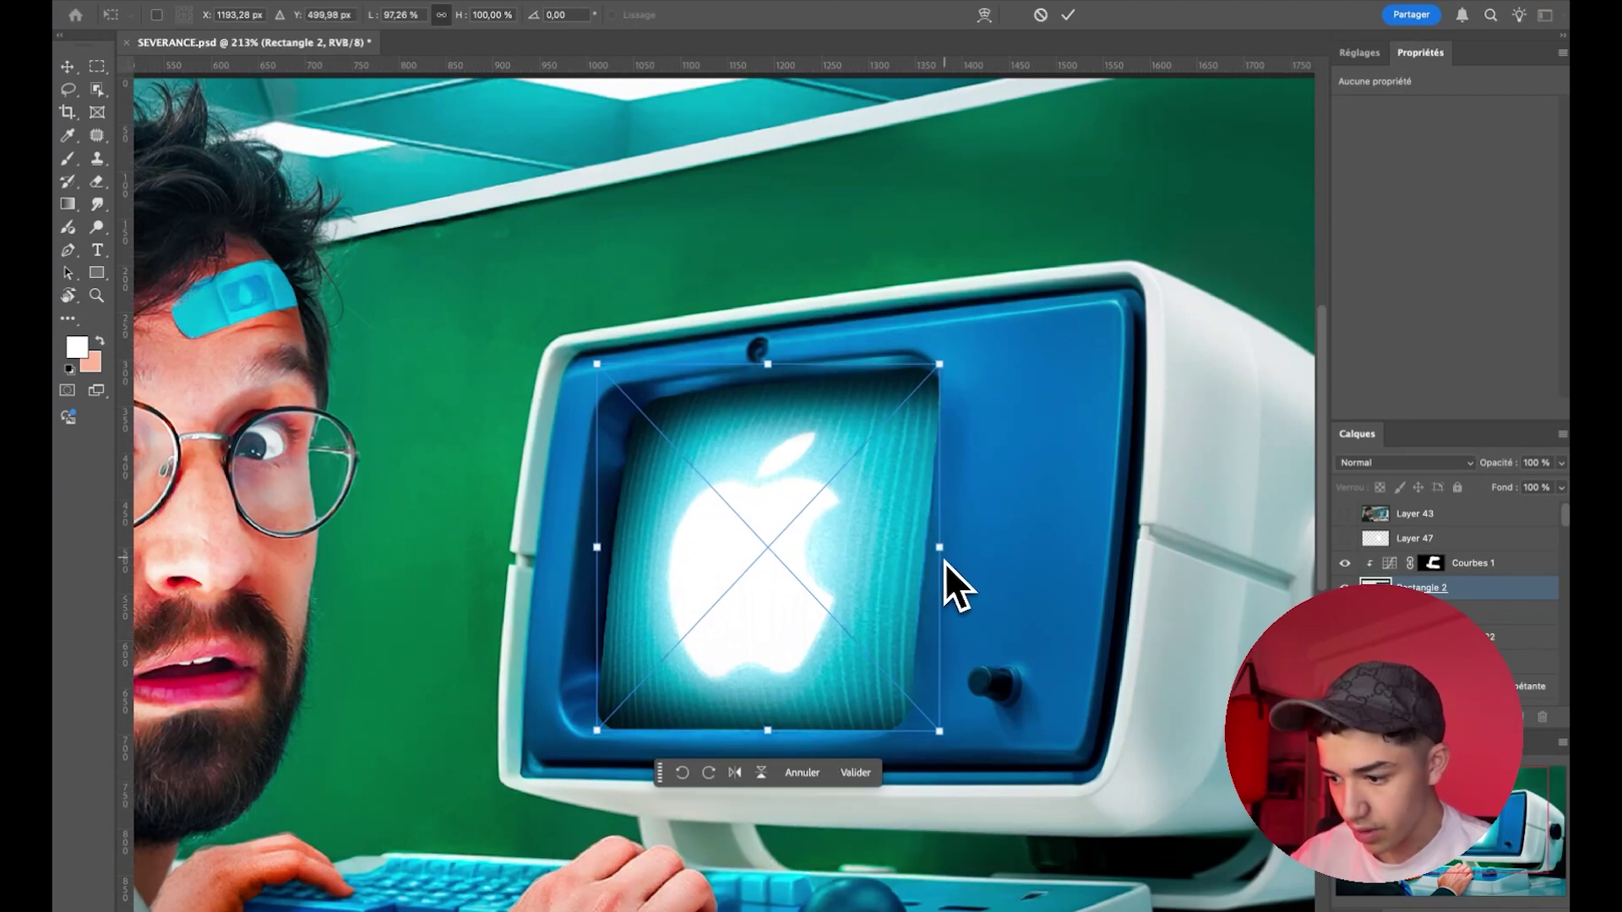
key(Return)
scroll(676, 583, down, 5)
scroll(662, 578, up, 1)
scroll(651, 579, up, 2)
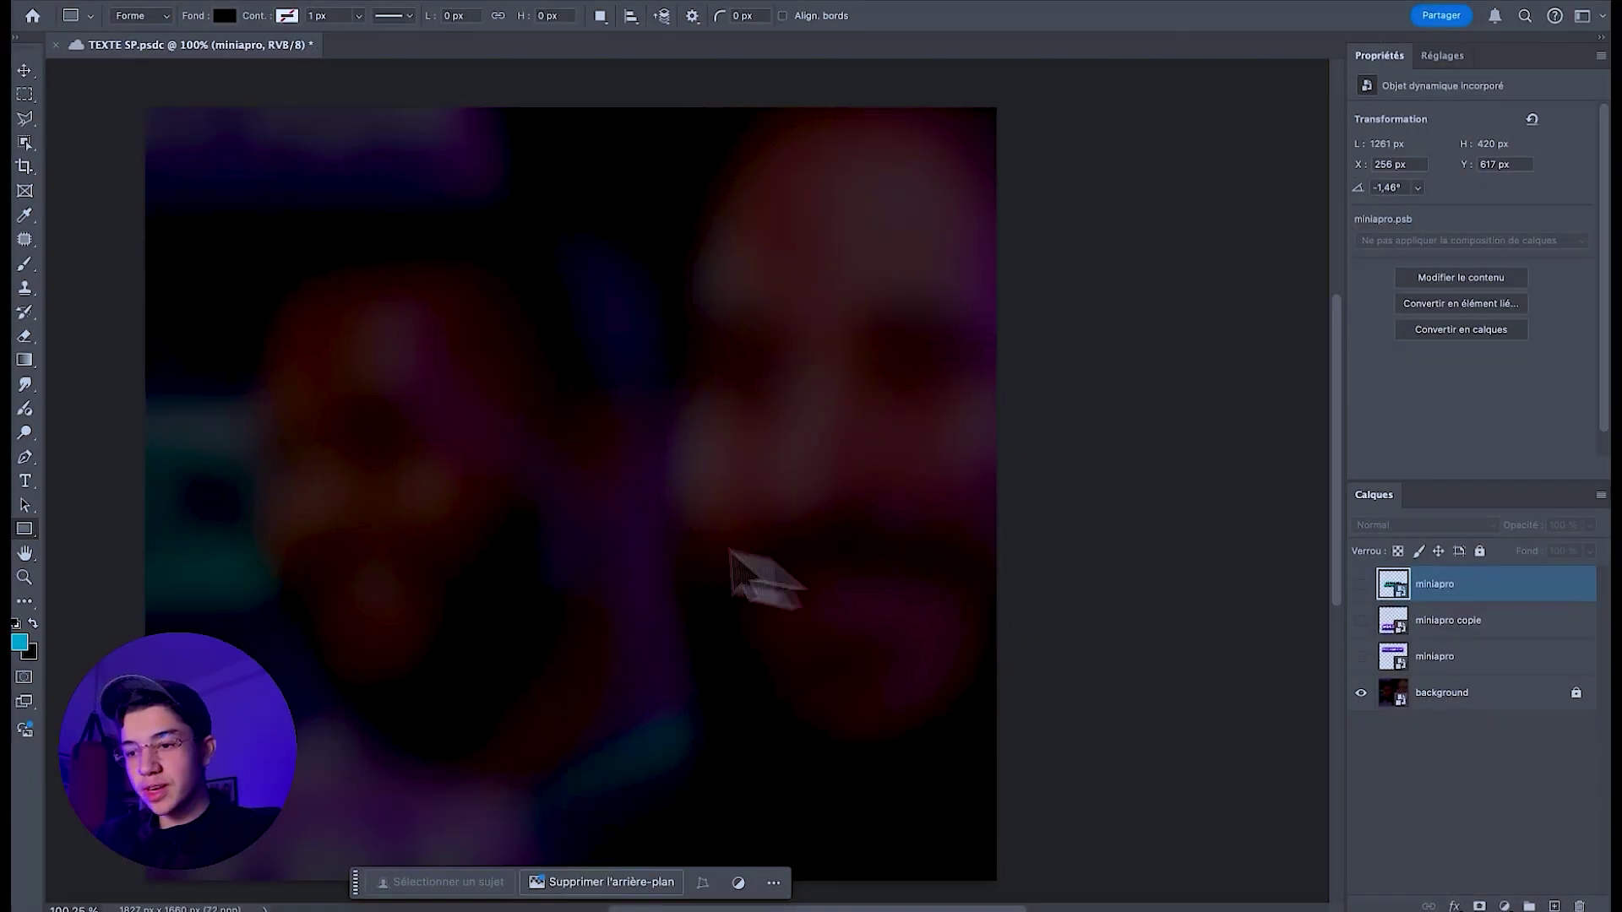
- Draw a wide 1503×378 px Rectangle 1 across the centre of TEXTE SP
drag(206, 385, 907, 564)
double_click(1516, 591)
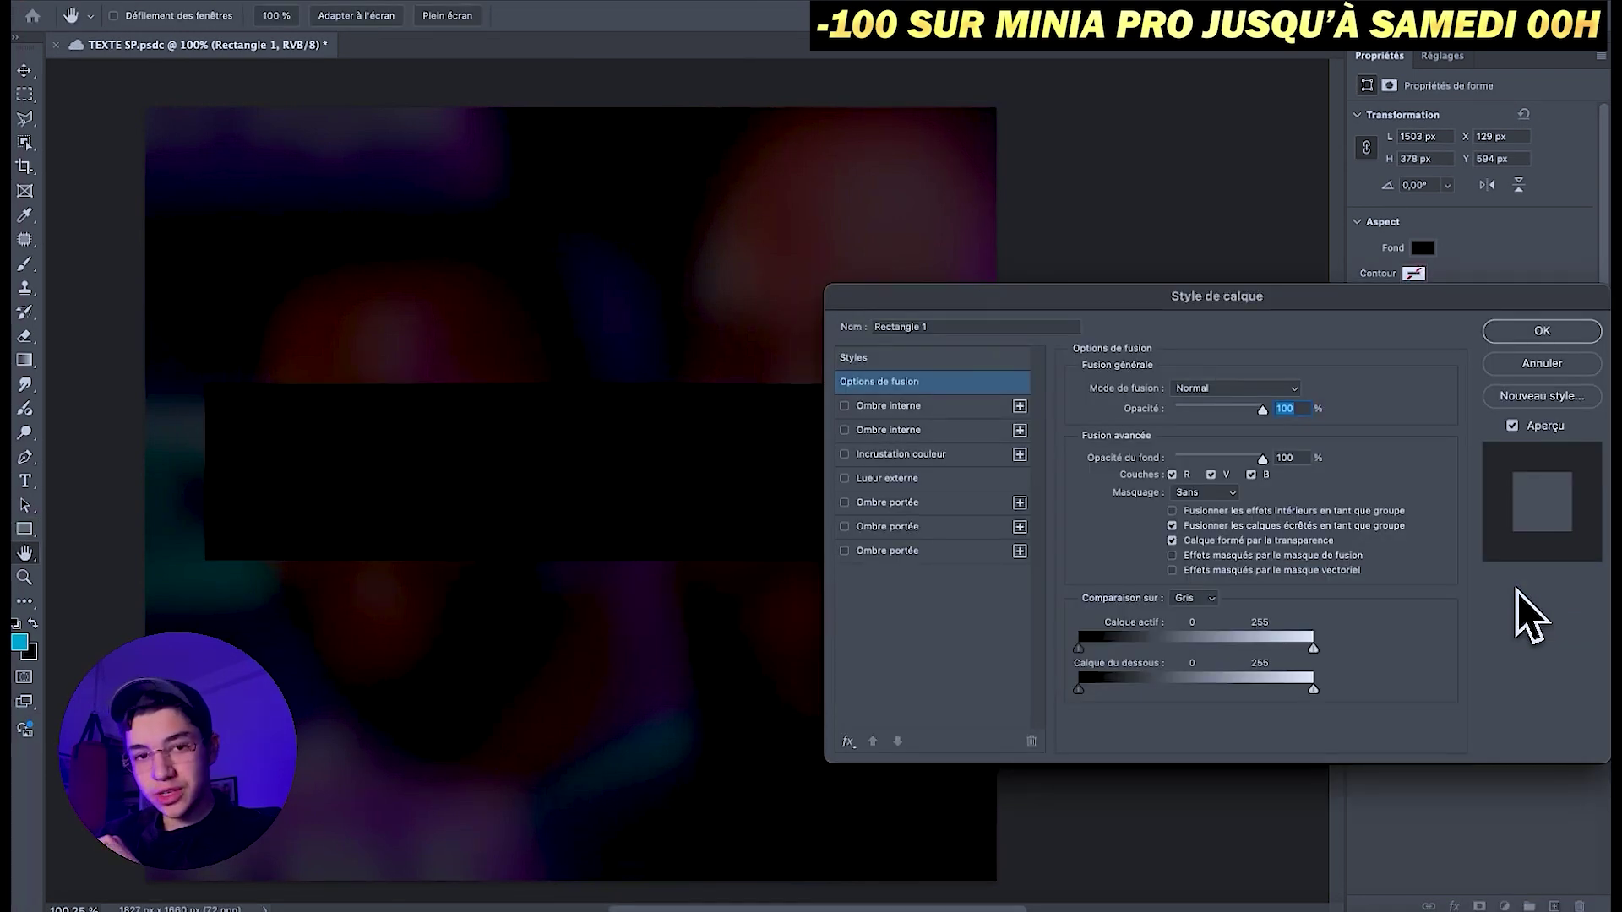
- Give Rectangle 1 a saturated blue-purple Colour Overlay
click(848, 742)
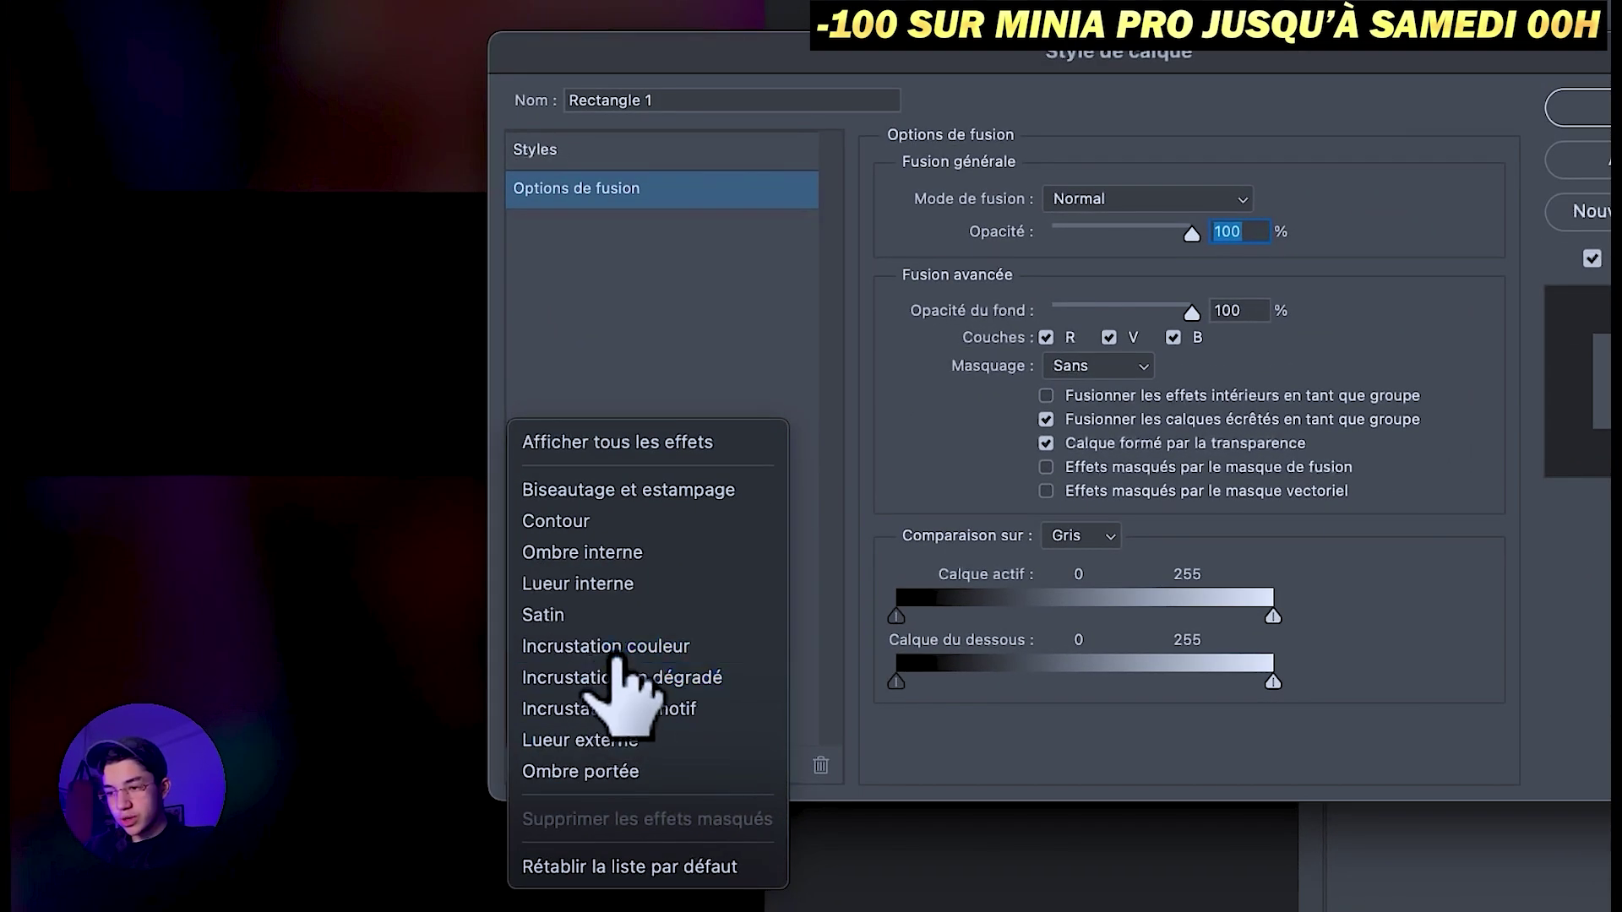
click(617, 649)
click(1257, 204)
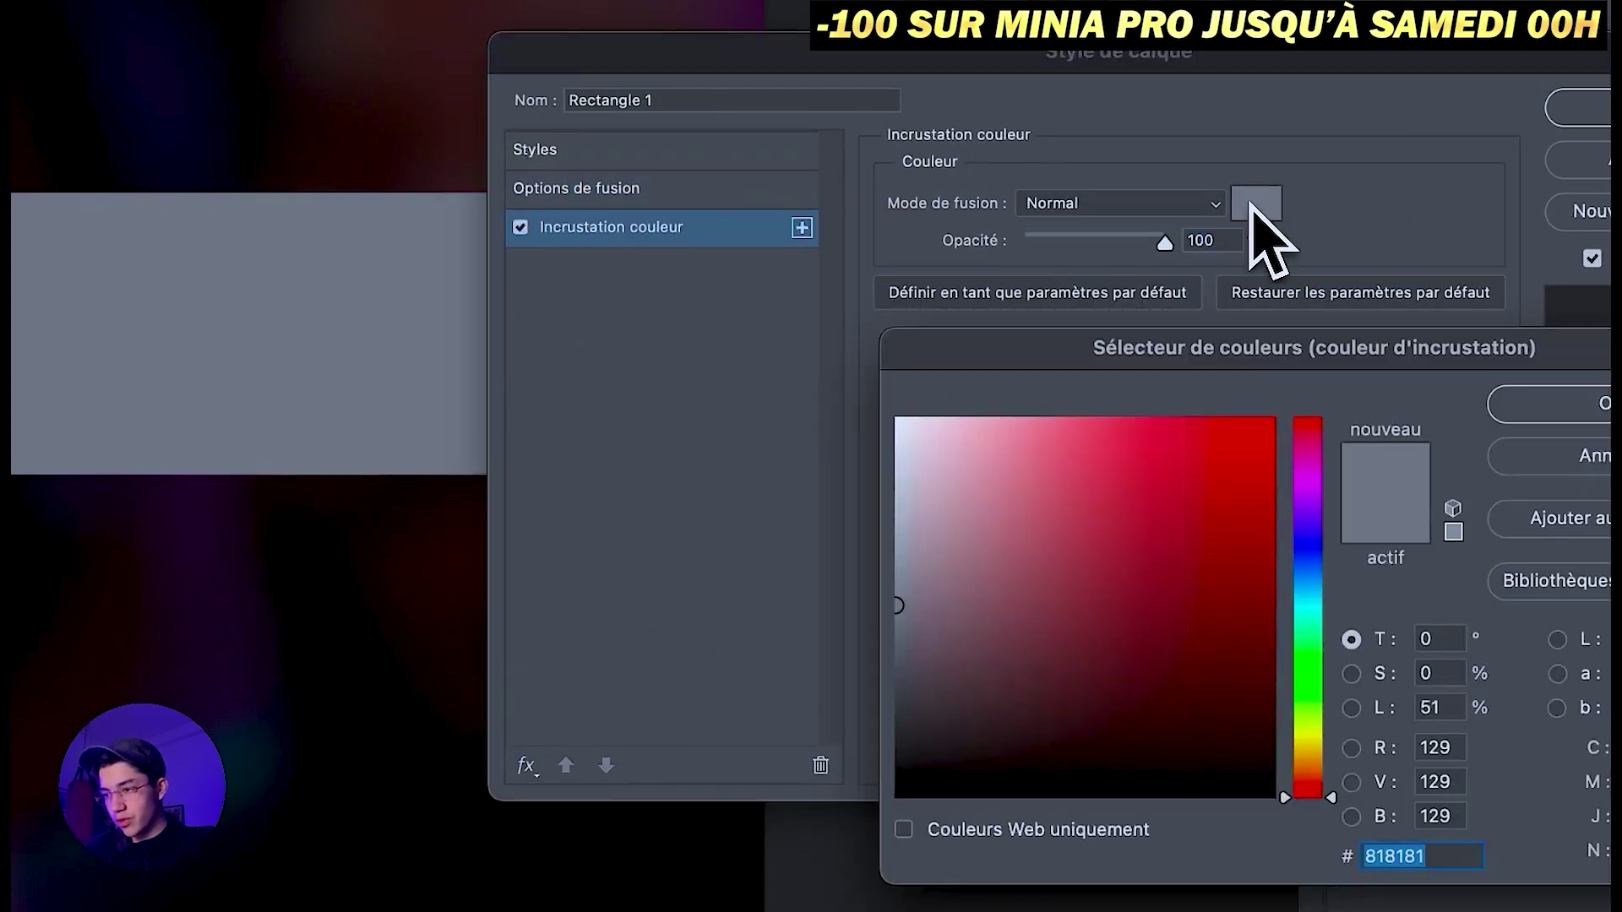
click(1320, 525)
drag(1191, 532, 1274, 418)
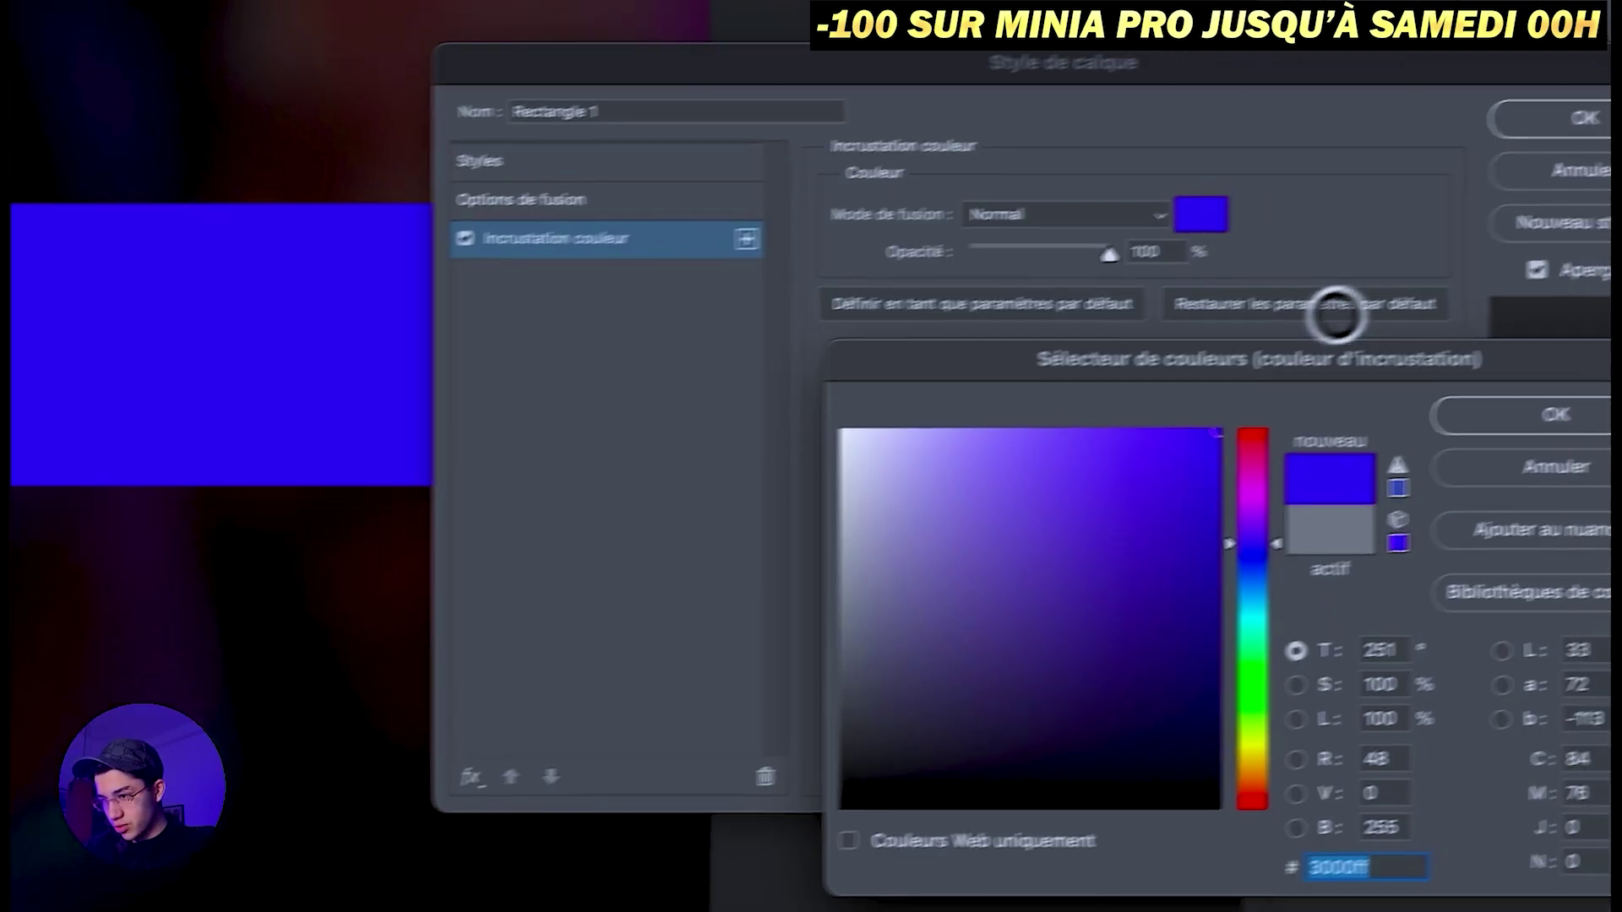
click(1563, 404)
- Add a white Inner Shadow in Densité linéaire (Ajout) with increased distance and size
click(525, 765)
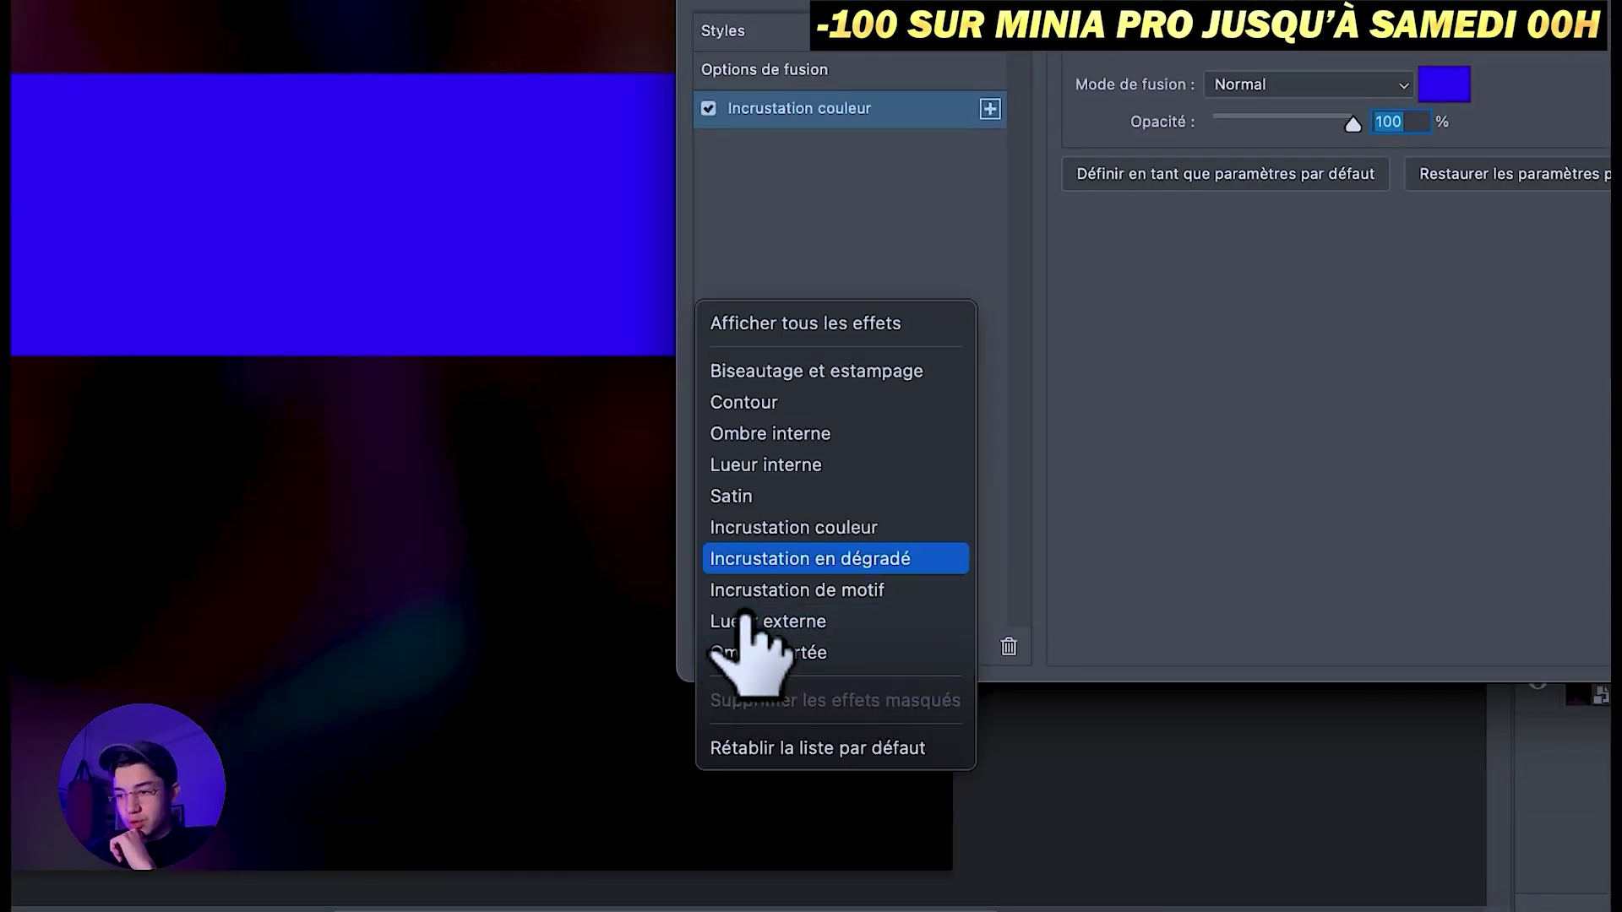
click(743, 434)
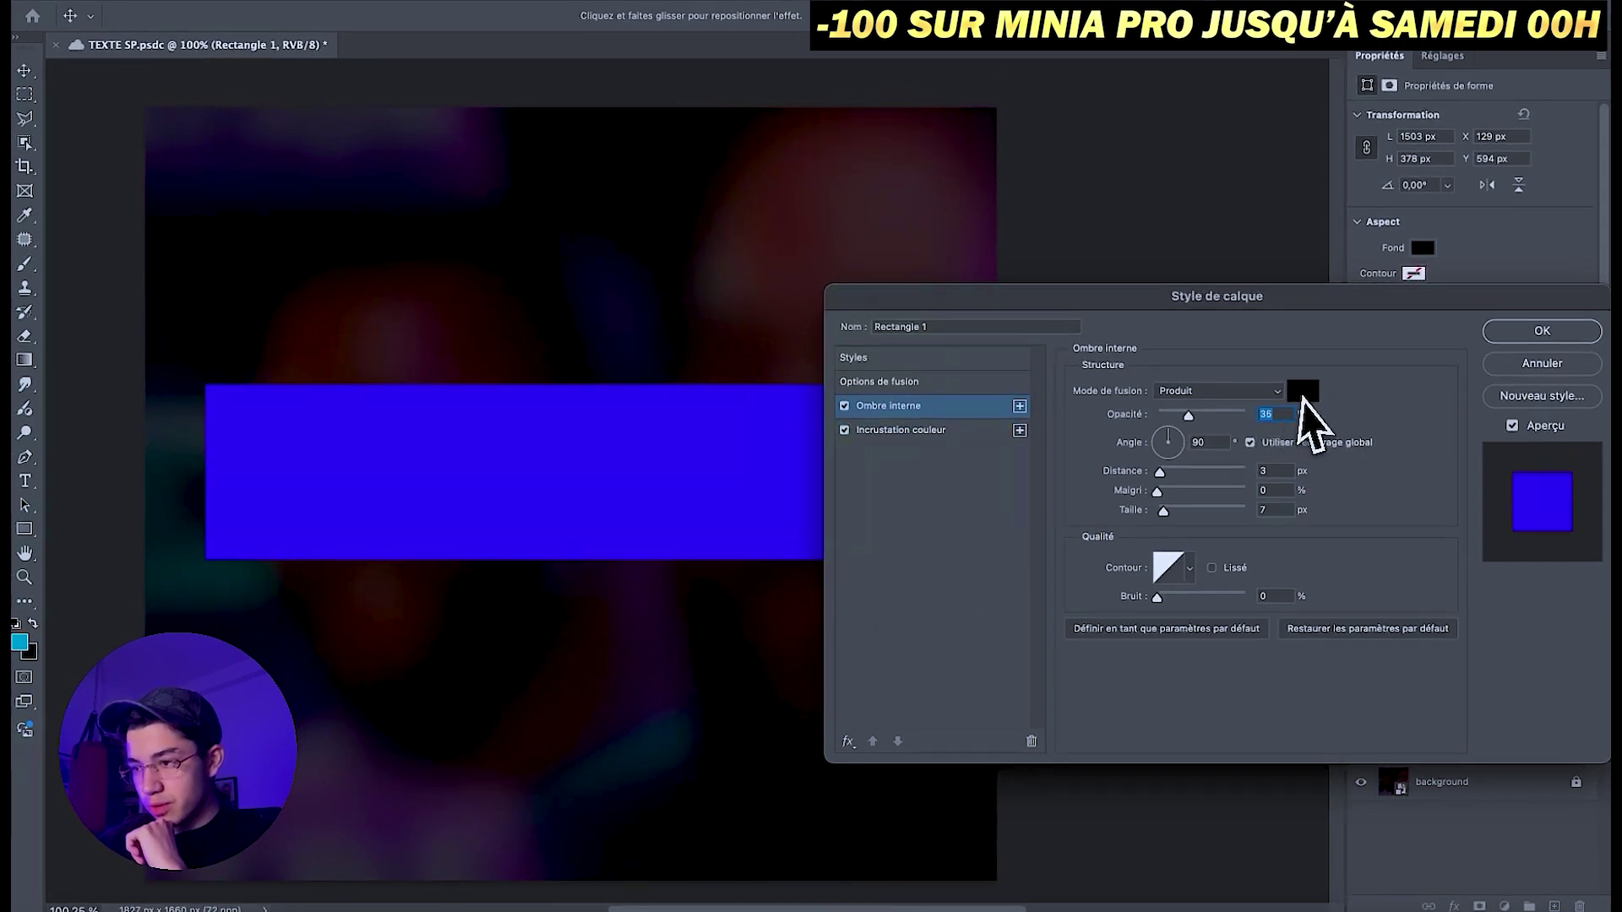
click(1302, 391)
click(889, 319)
click(1490, 517)
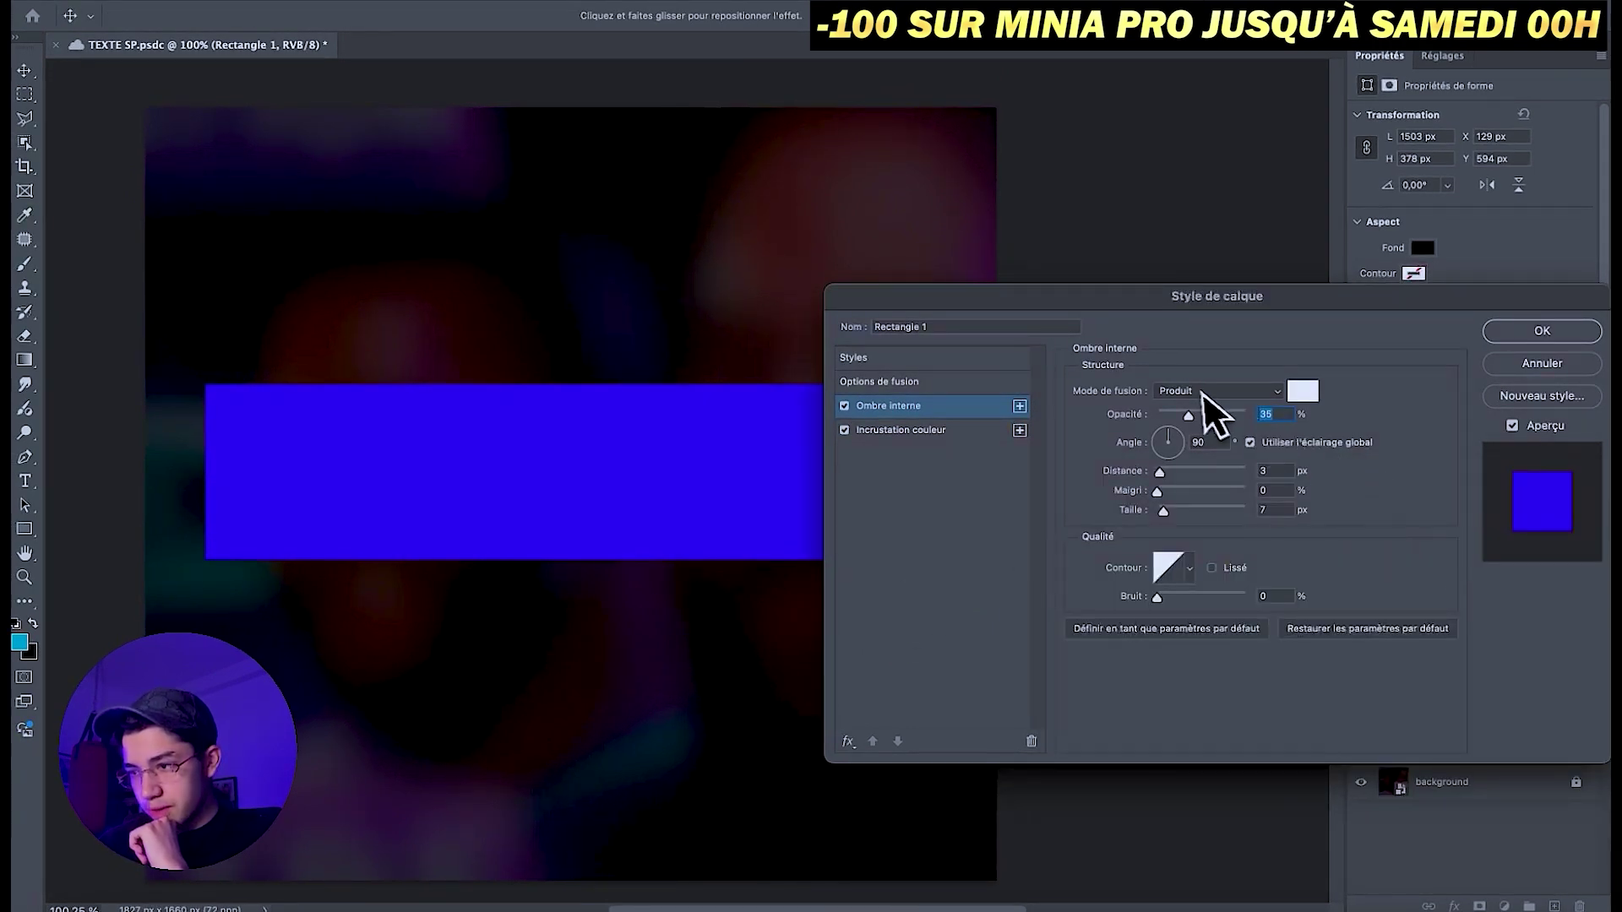
click(1213, 391)
click(1234, 544)
mouse_move(1166, 472)
mouse_down()
mouse_move(1200, 472)
mouse_move(1188, 515)
mouse_move(1213, 514)
mouse_up()
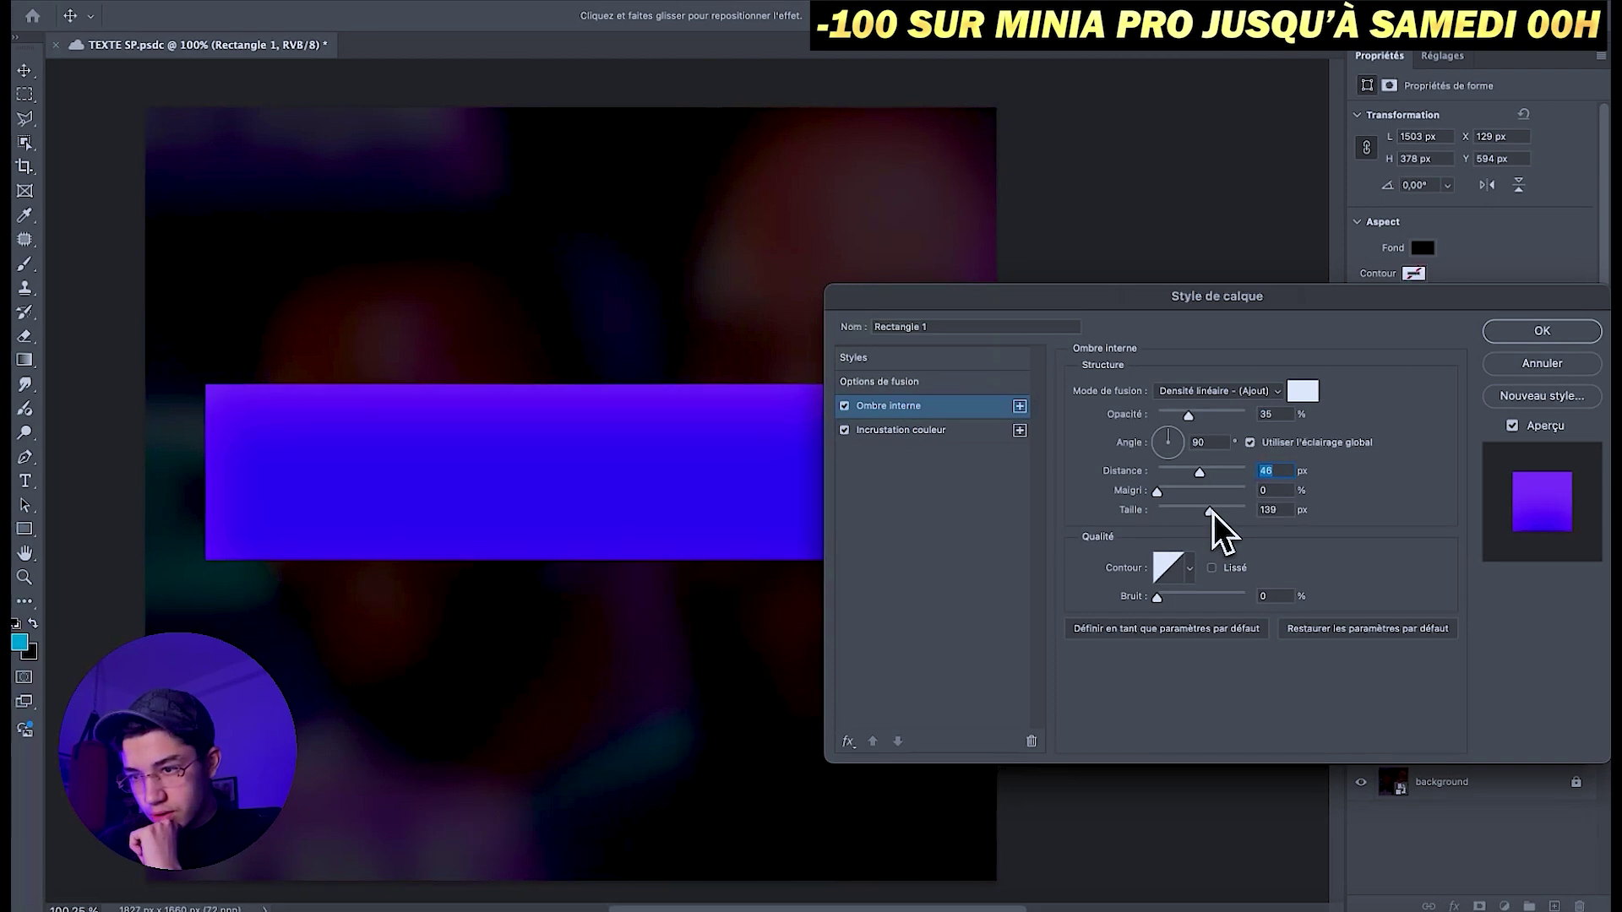
mouse_move(1404, 468)
mouse_down()
mouse_move(1380, 469)
mouse_move(1404, 508)
mouse_up()
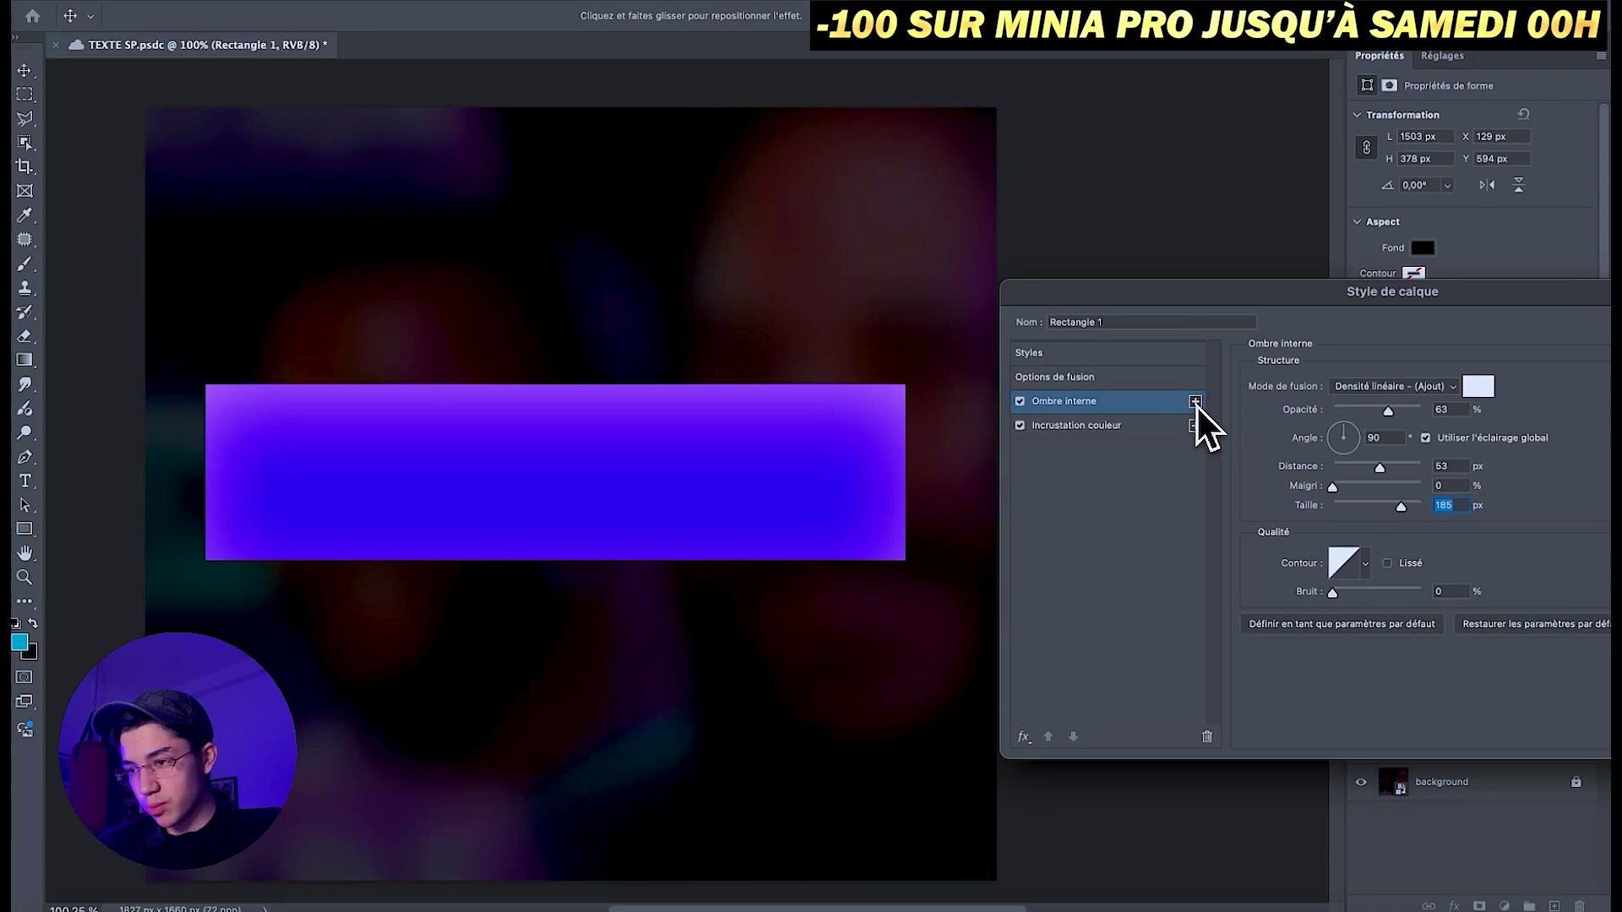
- Duplicate the inner shadow as Densité couleur -, 63% opacity, 14 px distance, 109 px size
click(1195, 402)
click(1448, 389)
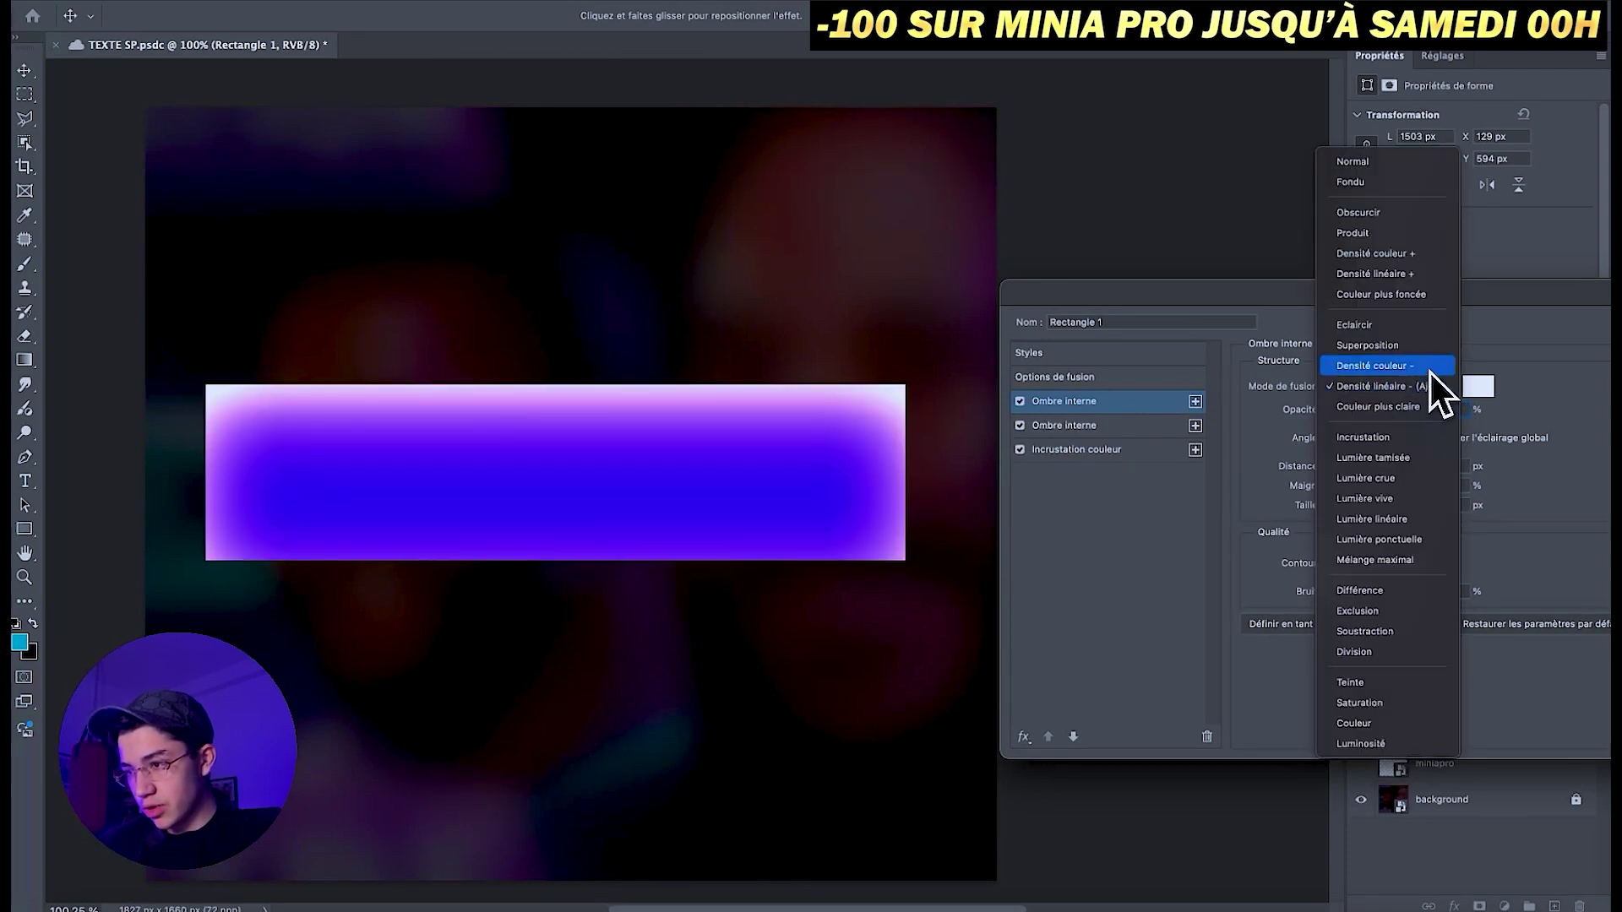
click(1428, 372)
mouse_move(1386, 467)
mouse_down()
mouse_move(1345, 466)
mouse_move(1337, 507)
mouse_move(1371, 507)
mouse_up()
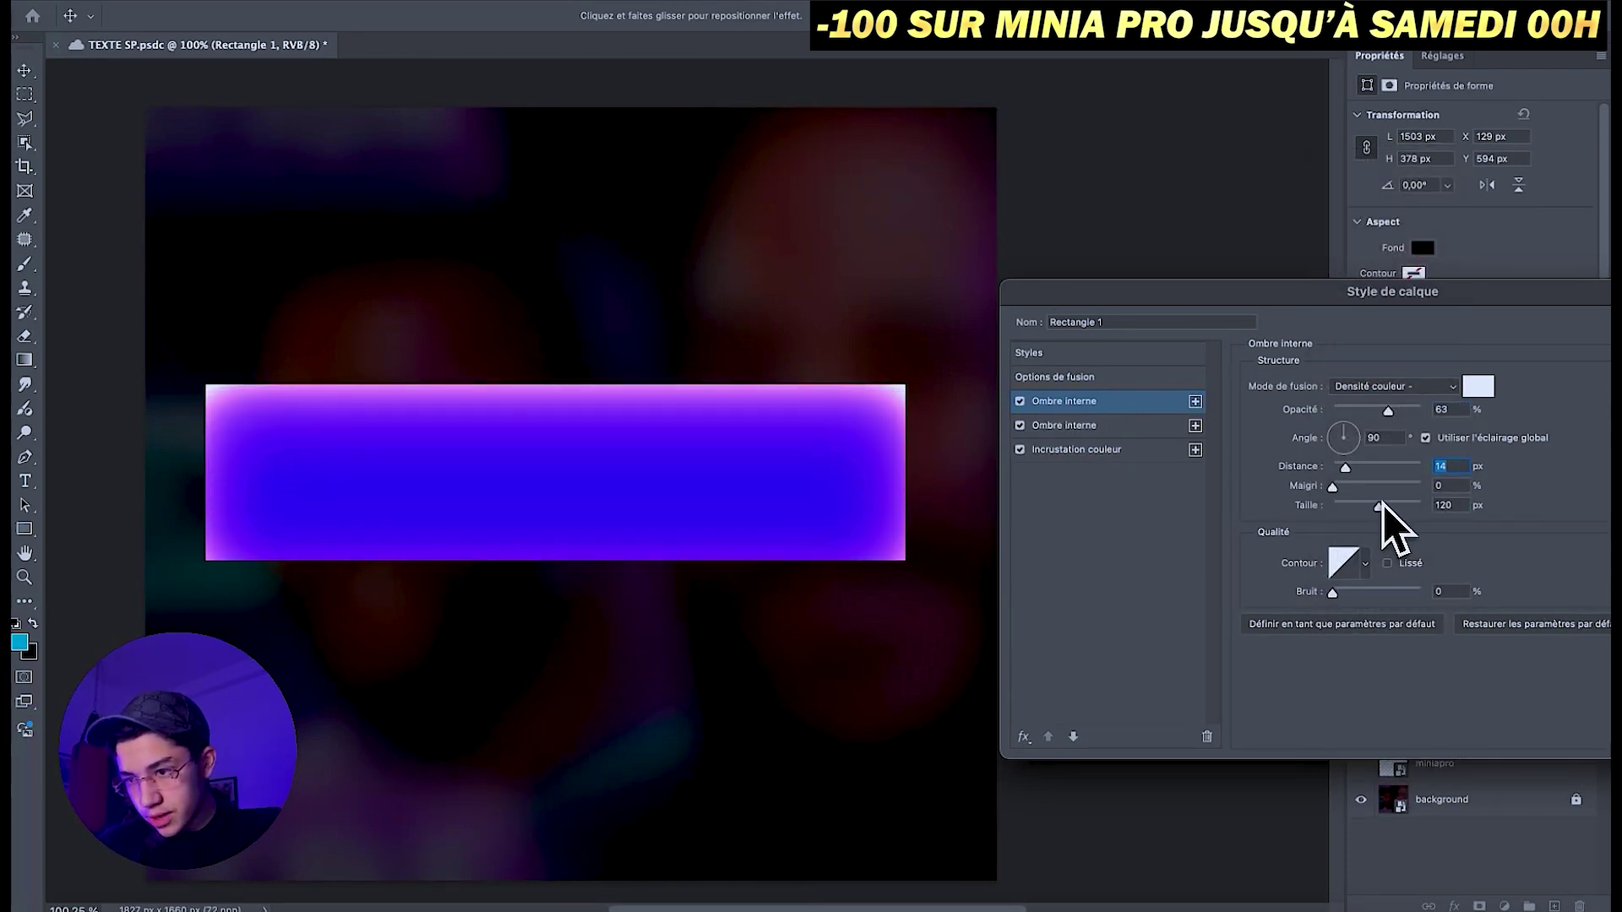
drag(1384, 502, 1377, 502)
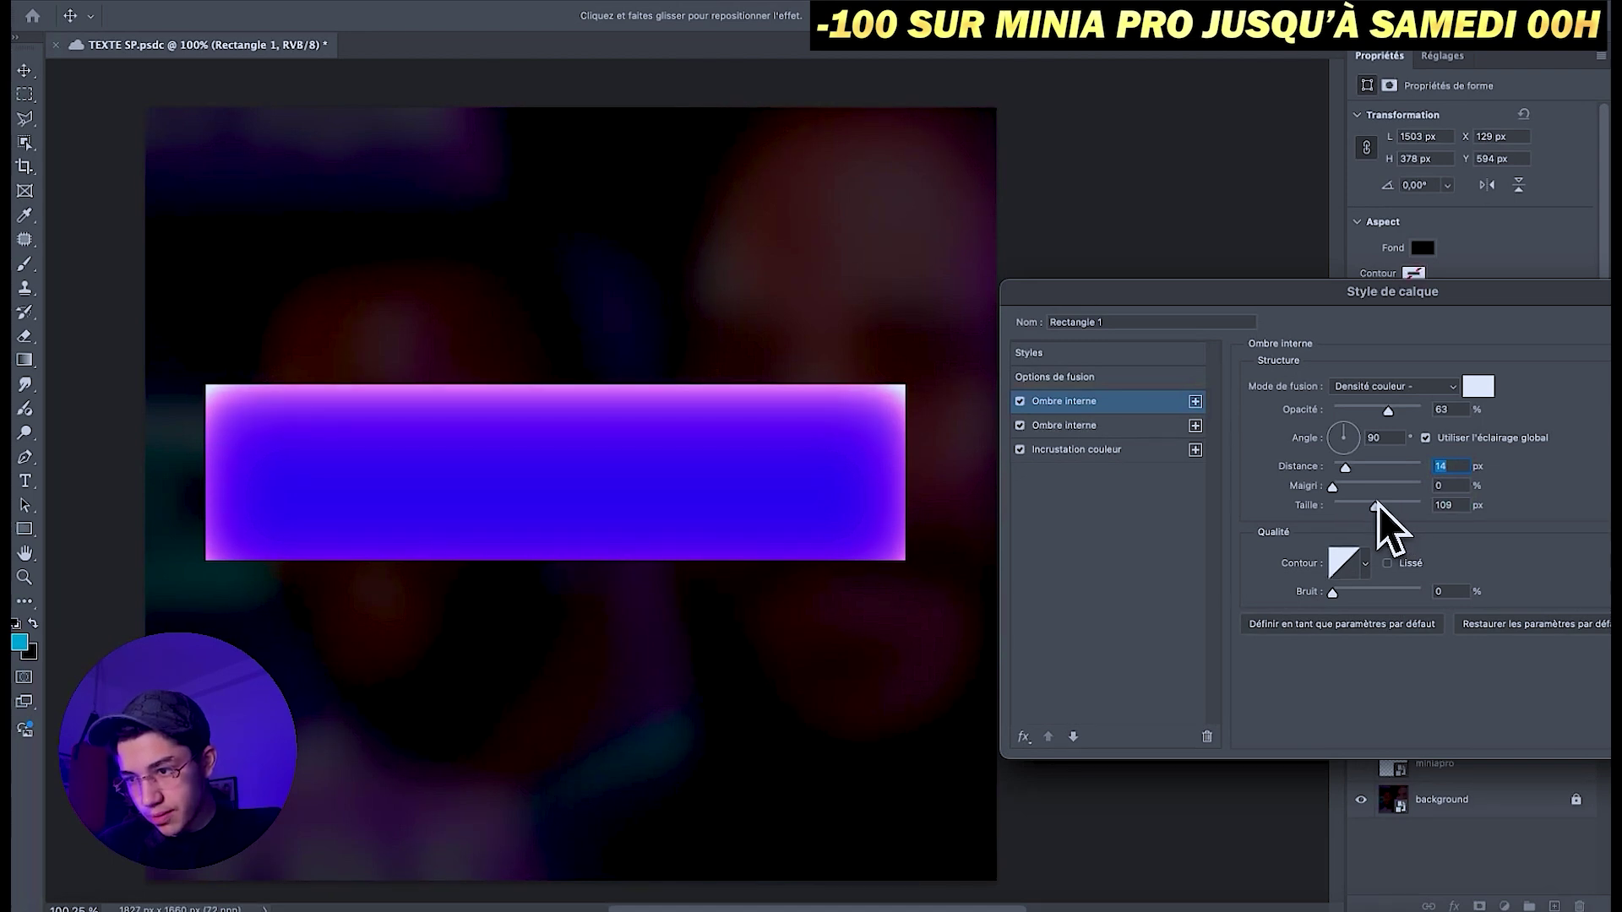
click(1024, 737)
click(700, 755)
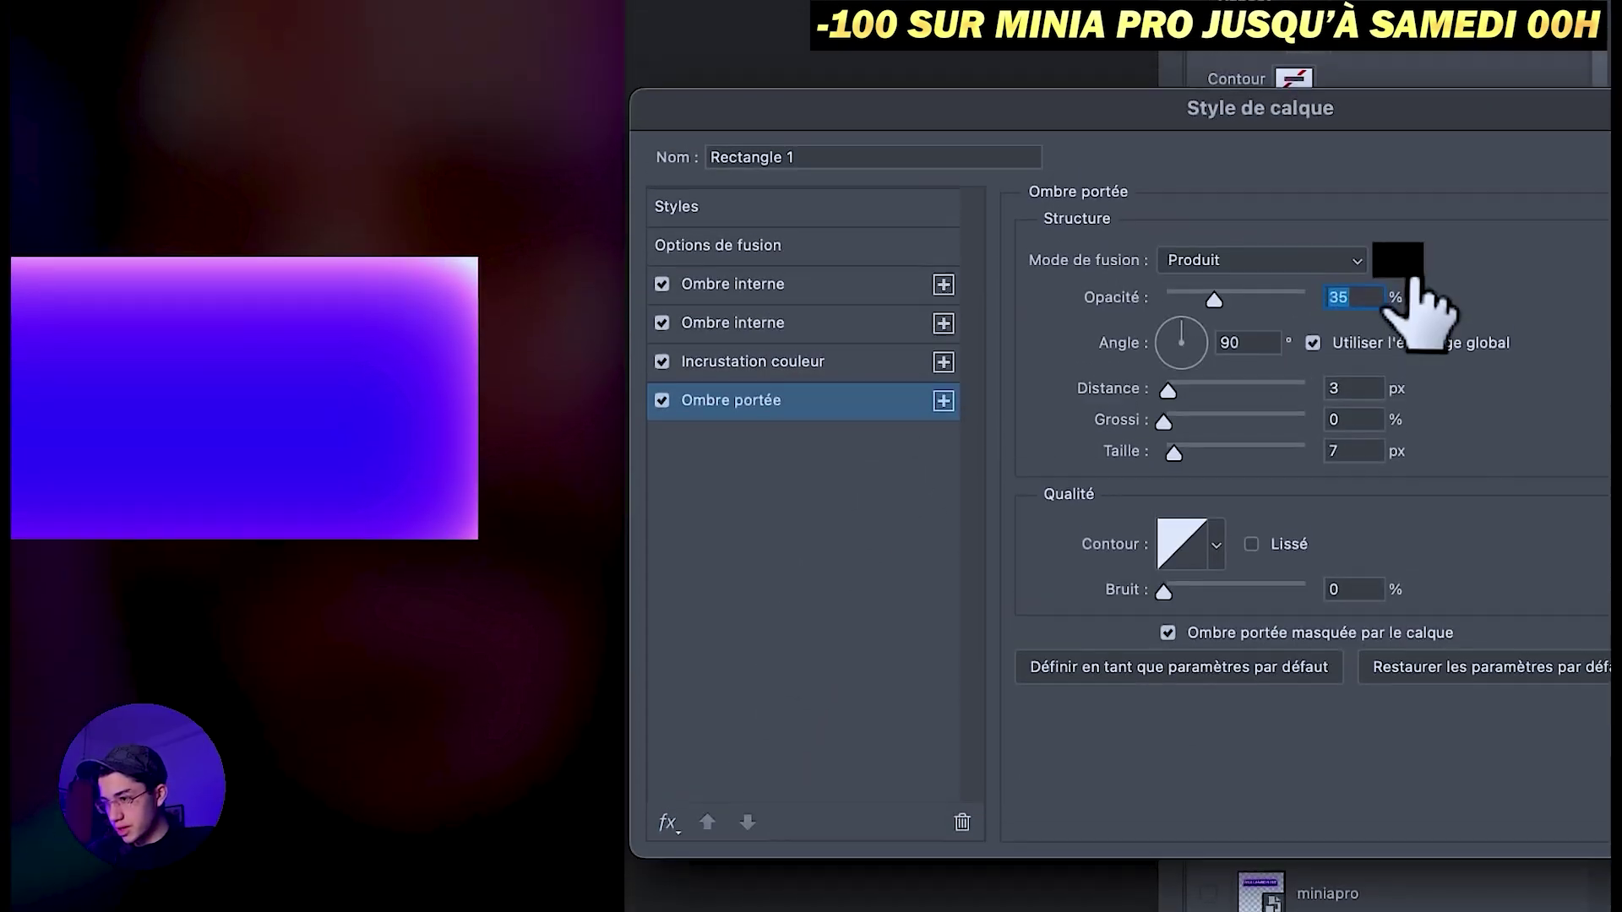
- Make the drop shadow solid blue, Normal, 100% opacity, size 0 px, distance 61 px
click(1398, 269)
drag(1174, 672, 1180, 600)
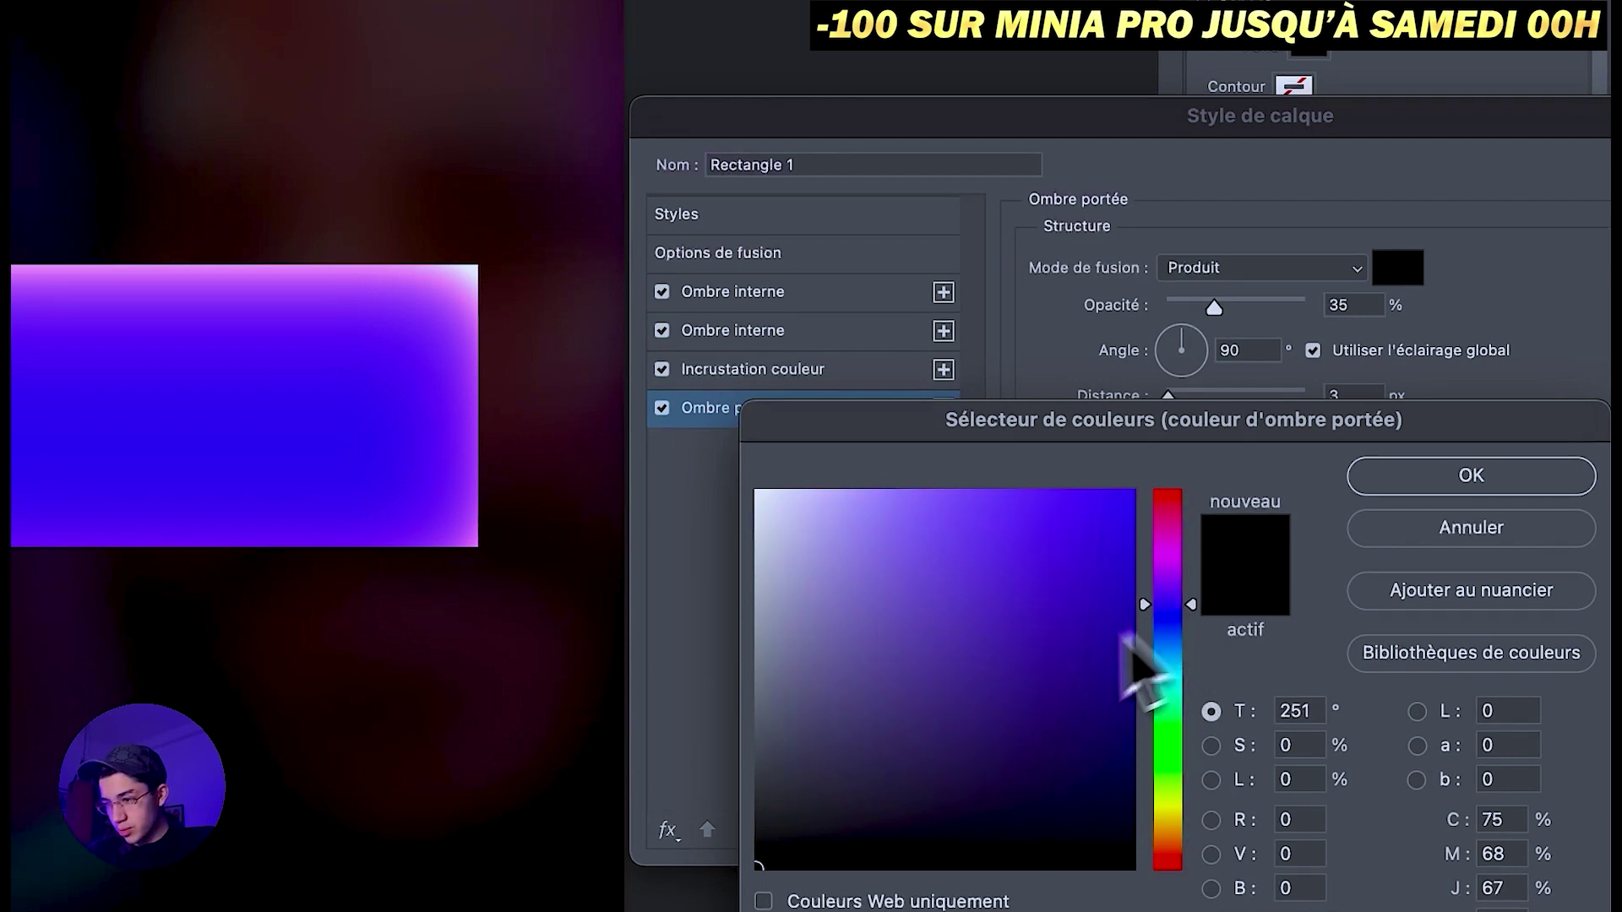
click(1132, 604)
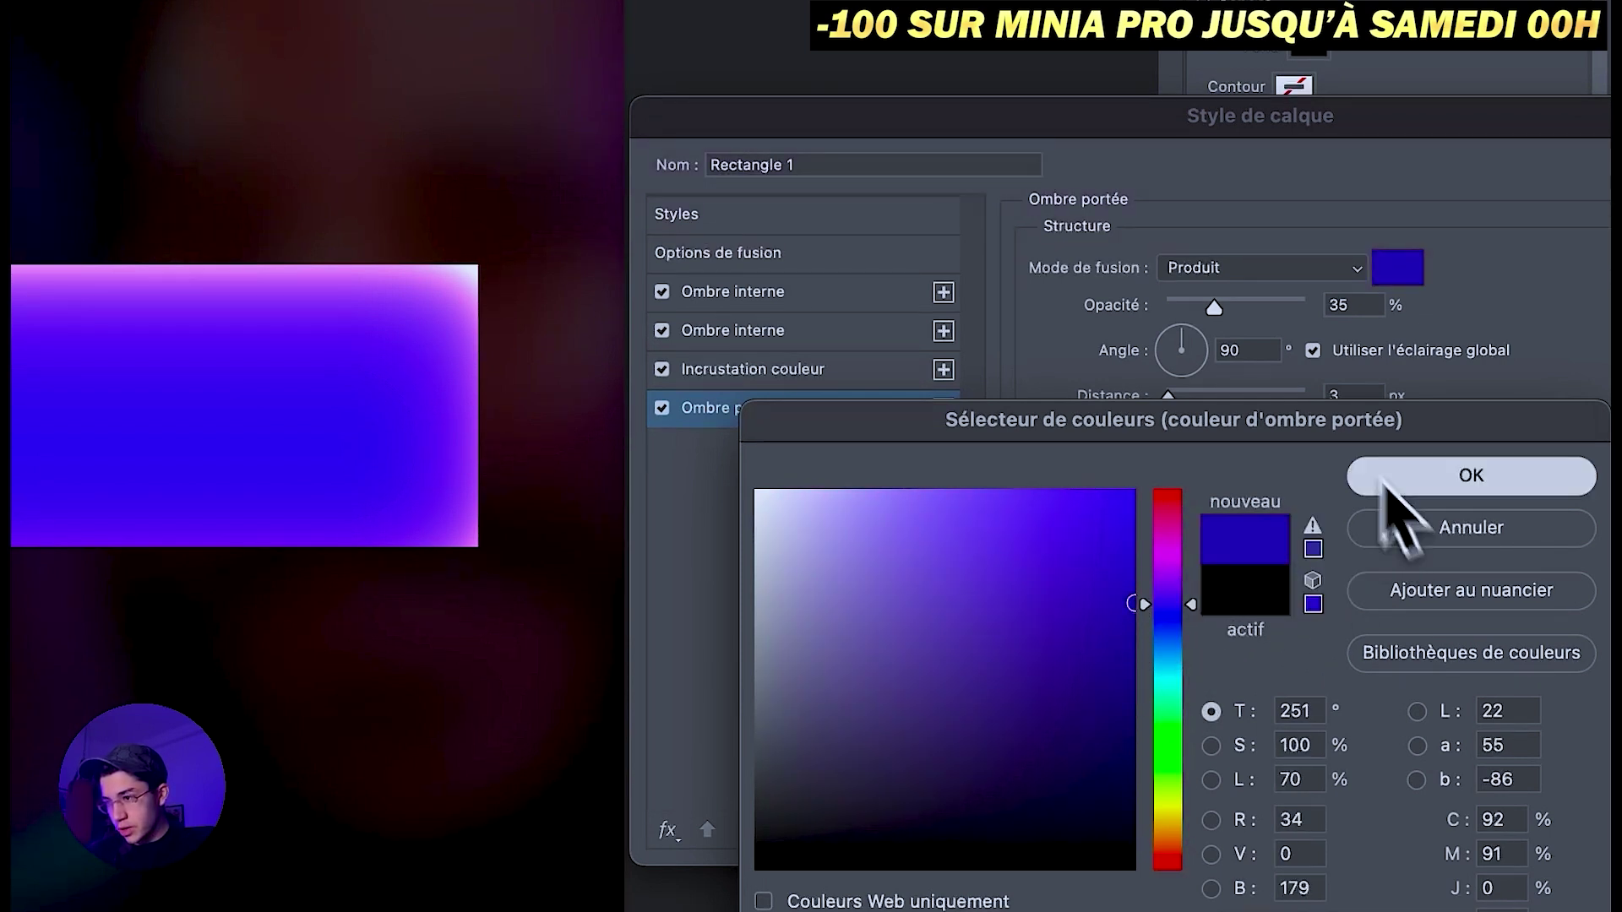
click(1394, 479)
click(1234, 268)
click(1208, 154)
drag(1234, 296, 1585, 329)
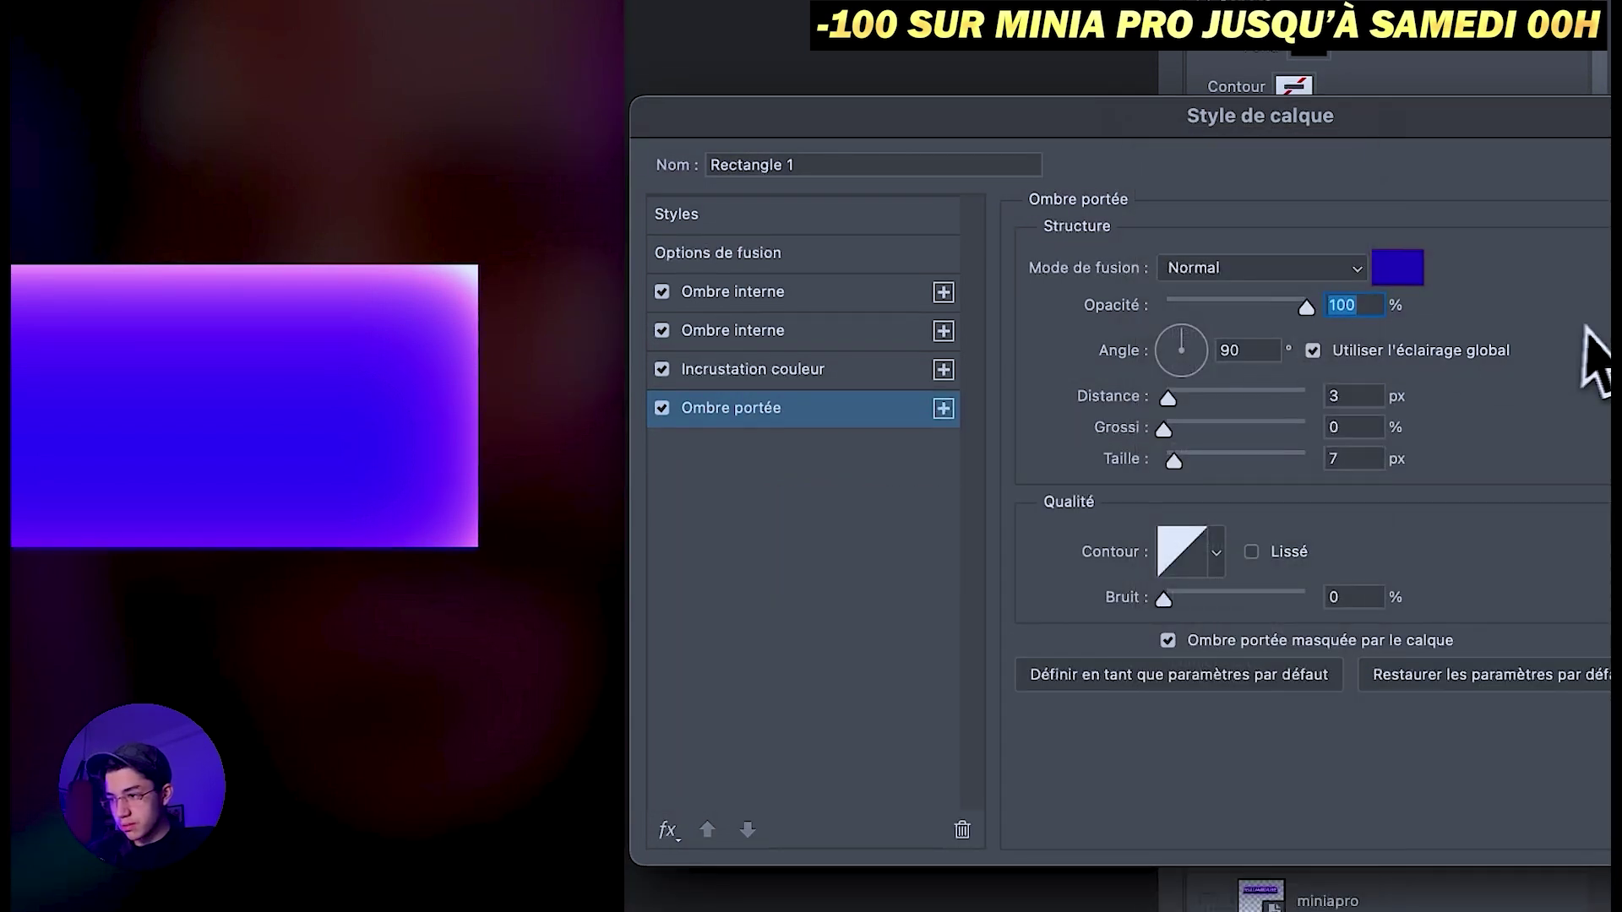
drag(1175, 460, 1157, 460)
mouse_move(1168, 398)
mouse_down()
mouse_move(1260, 403)
mouse_move(1242, 405)
mouse_up()
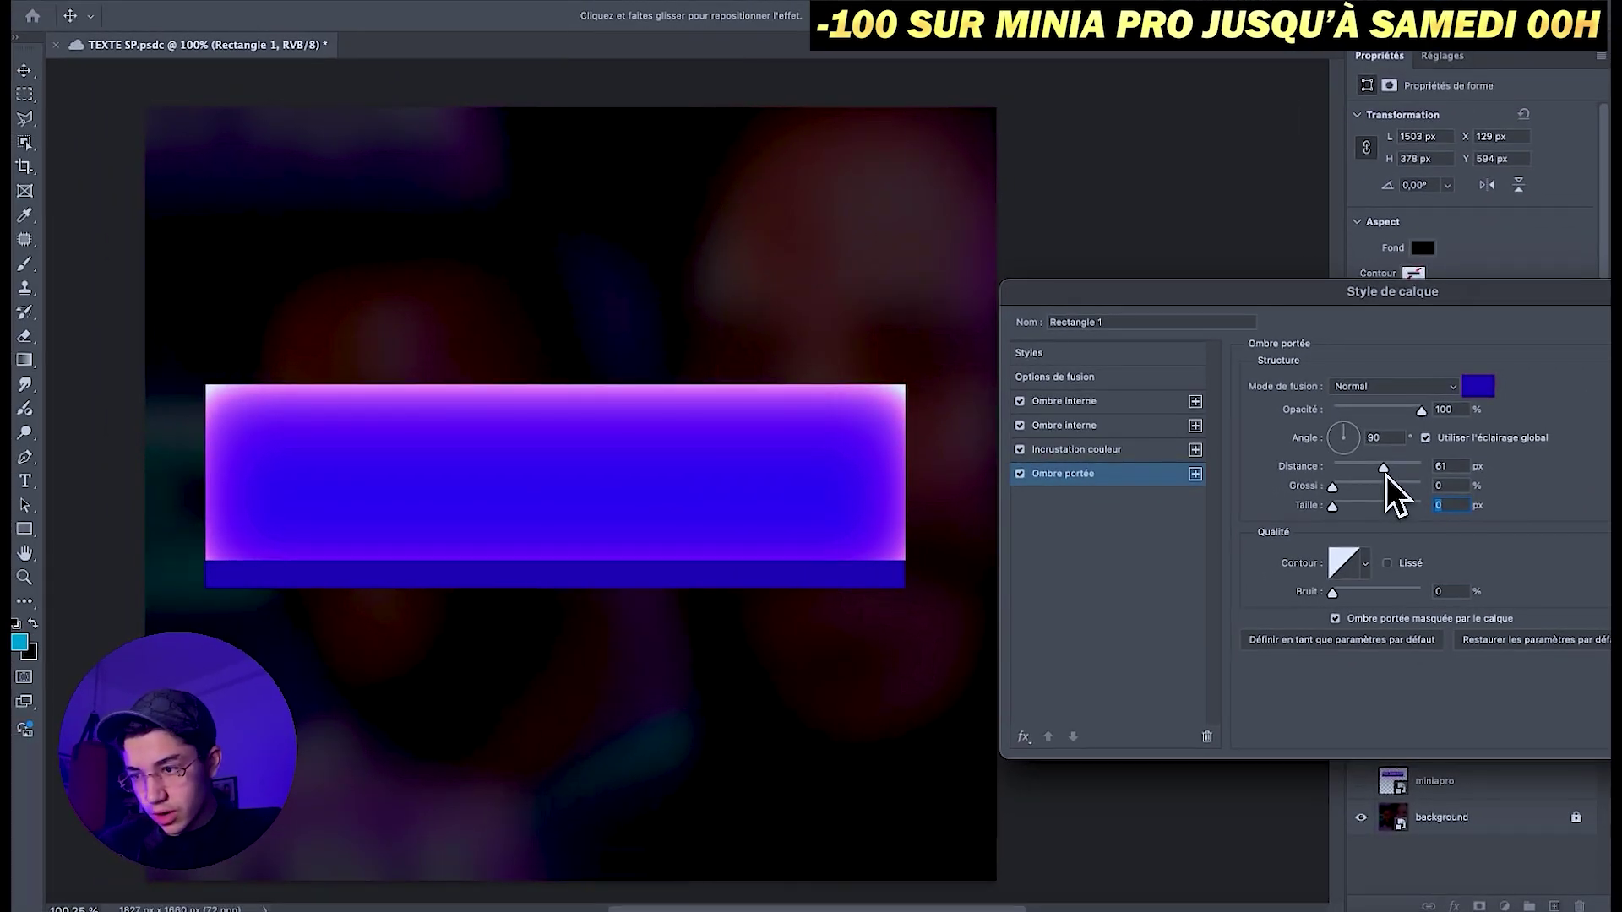
click(1386, 473)
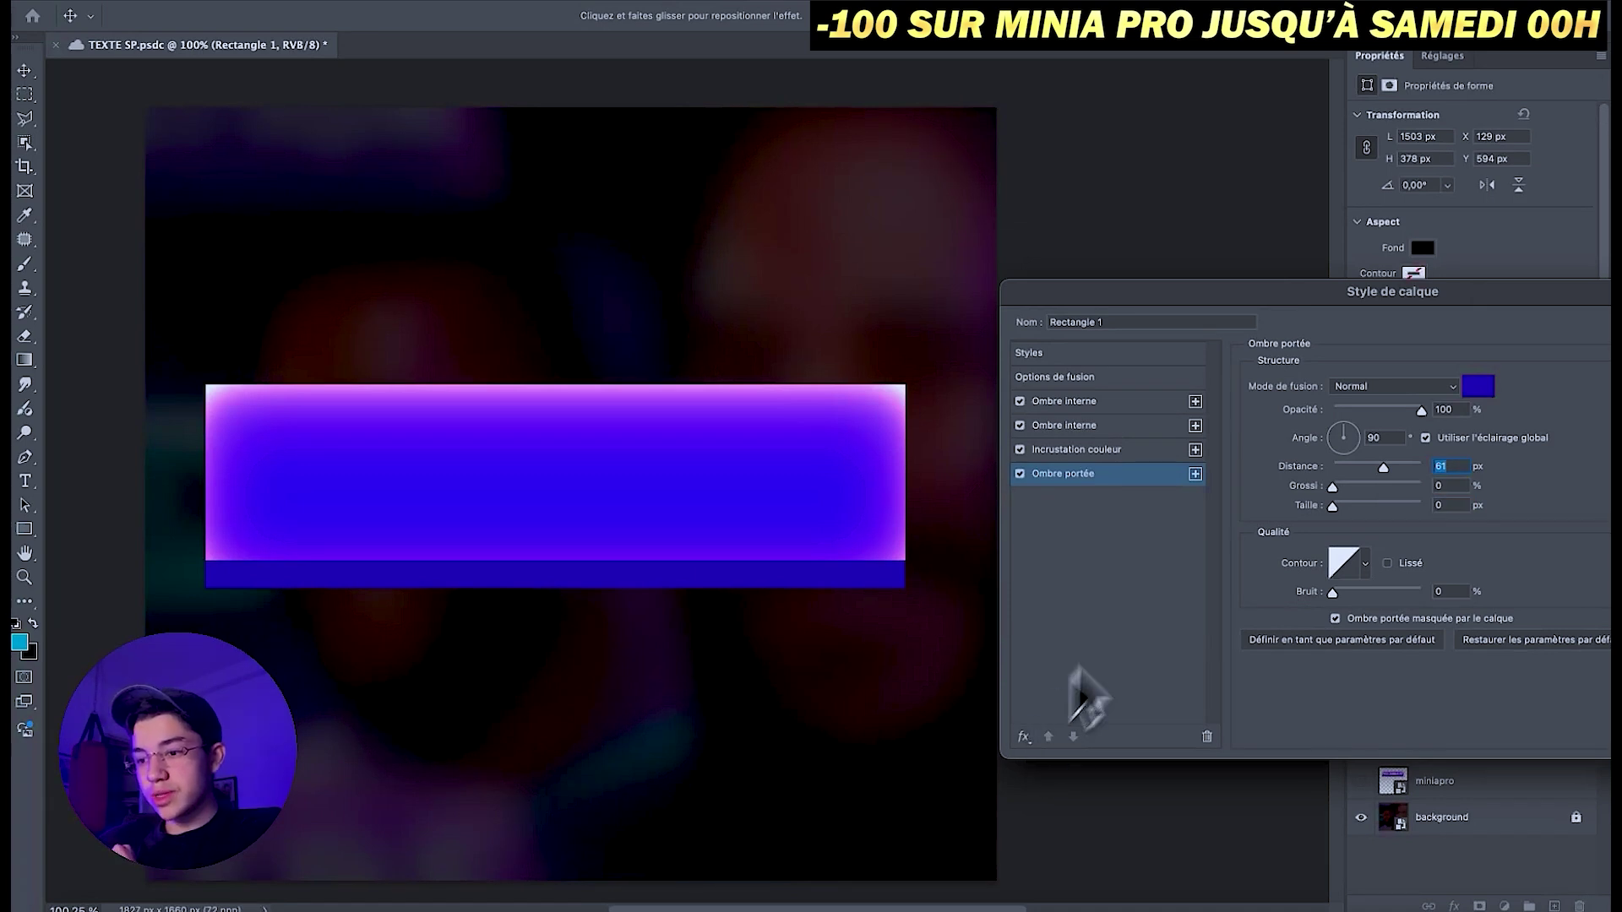
- Add a second black drop shadow at 74% opacity, 31 px distance, 73 px size
click(1194, 473)
click(1478, 387)
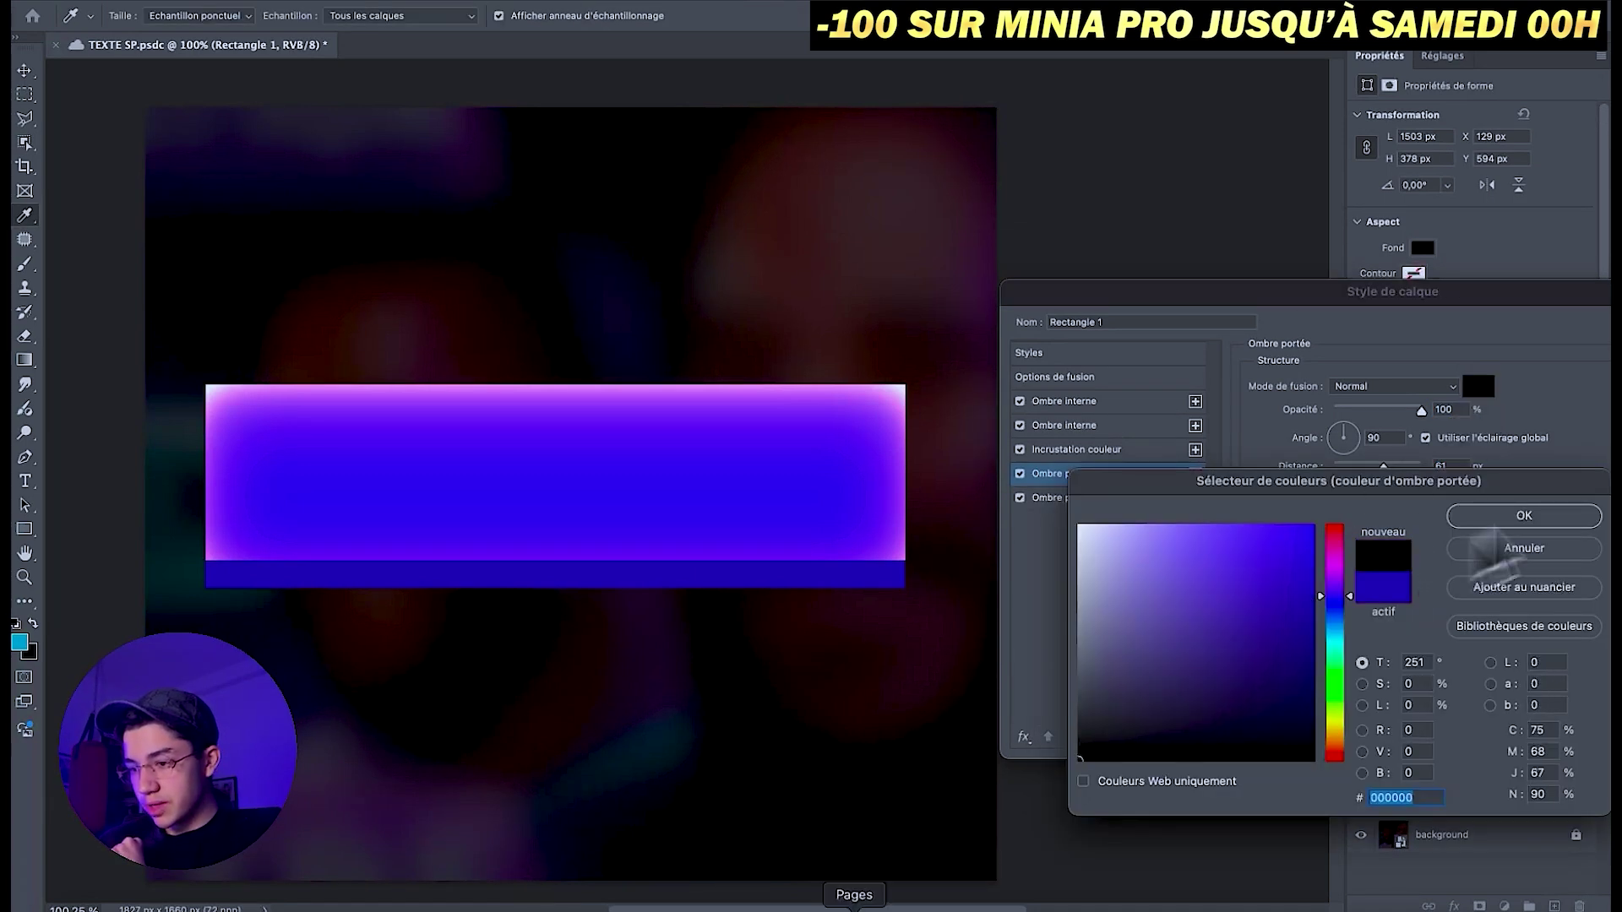
click(1495, 517)
mouse_move(1383, 467)
mouse_down()
mouse_move(1361, 467)
mouse_move(1362, 506)
mouse_up()
drag(1421, 411, 1400, 416)
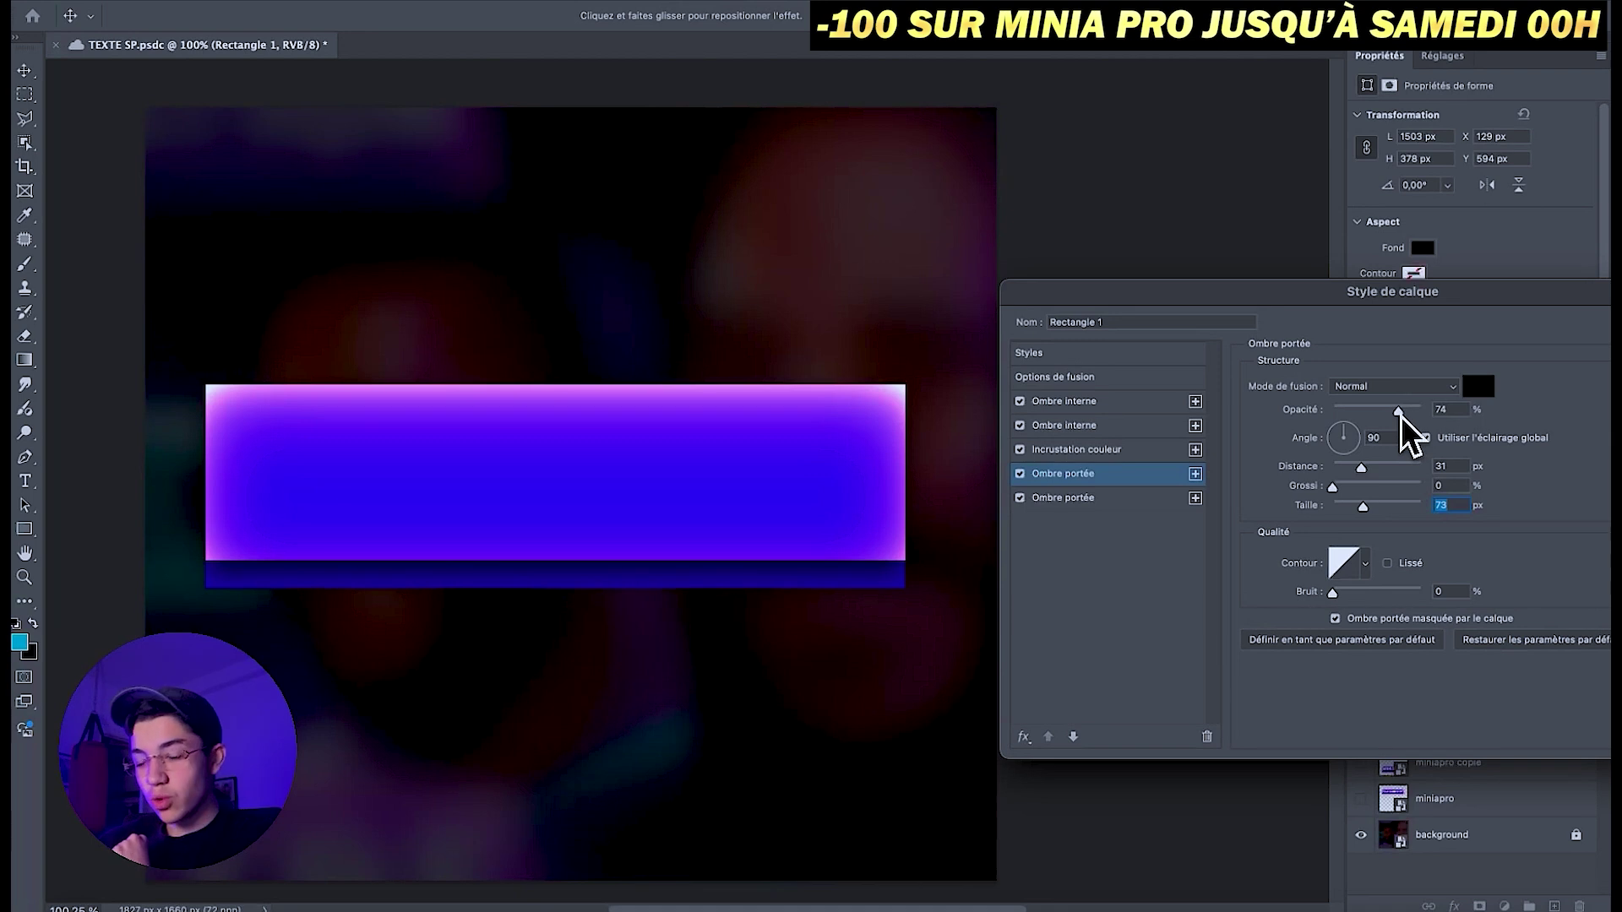
click(1063, 498)
- Add a third purple drop shadow as a Superposition glow, 83% opacity, 199 px size, and apply
click(1024, 737)
click(1057, 740)
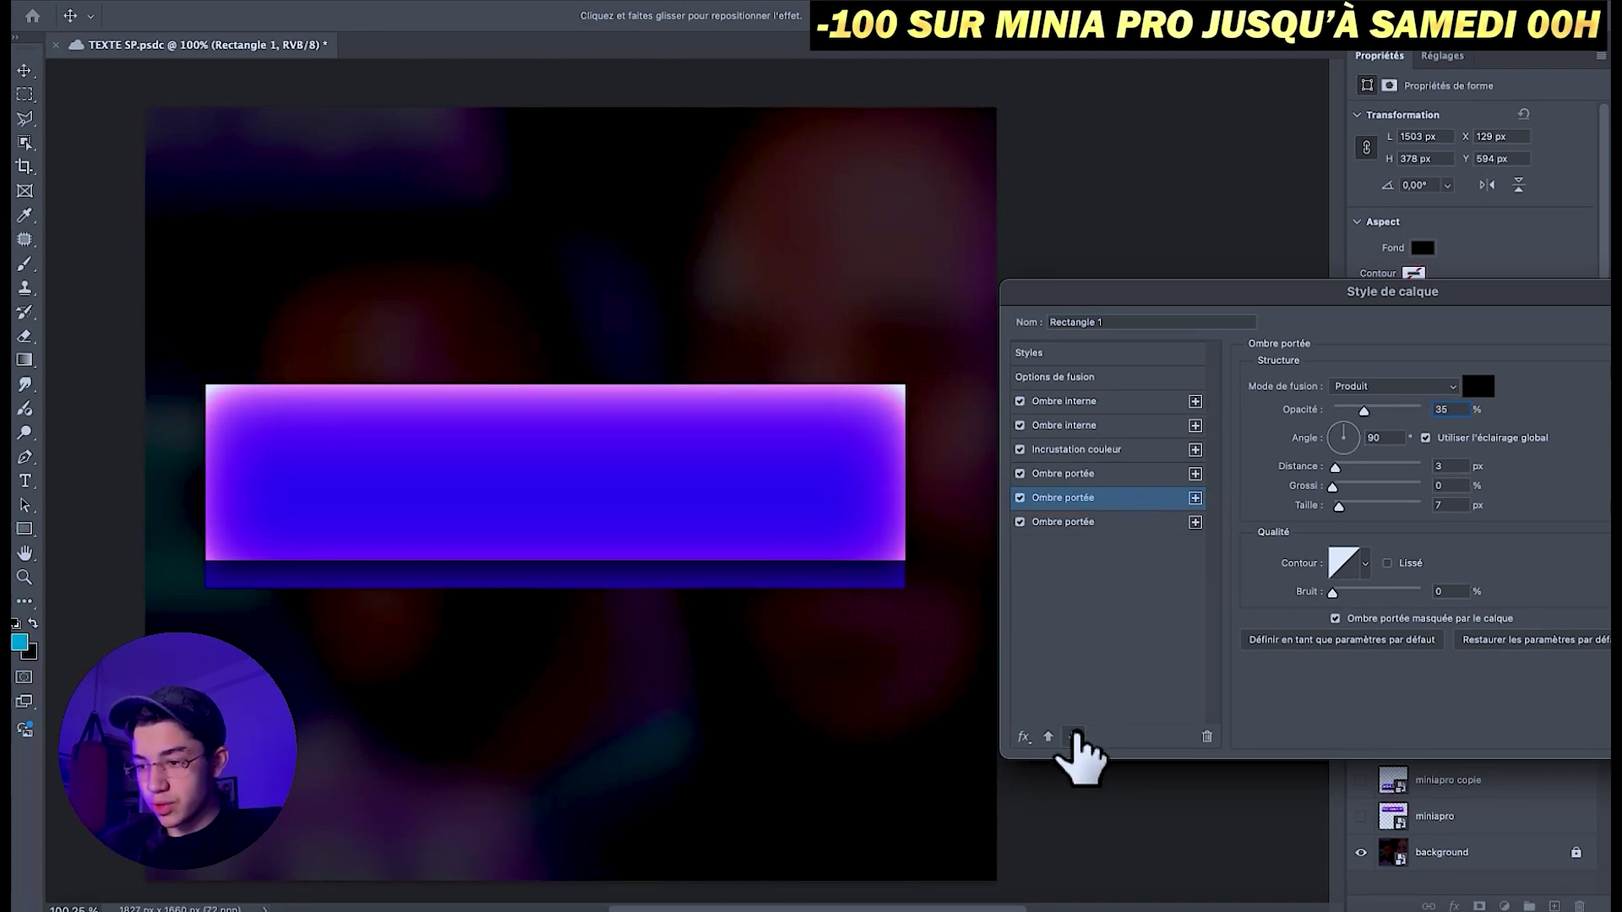
click(1074, 736)
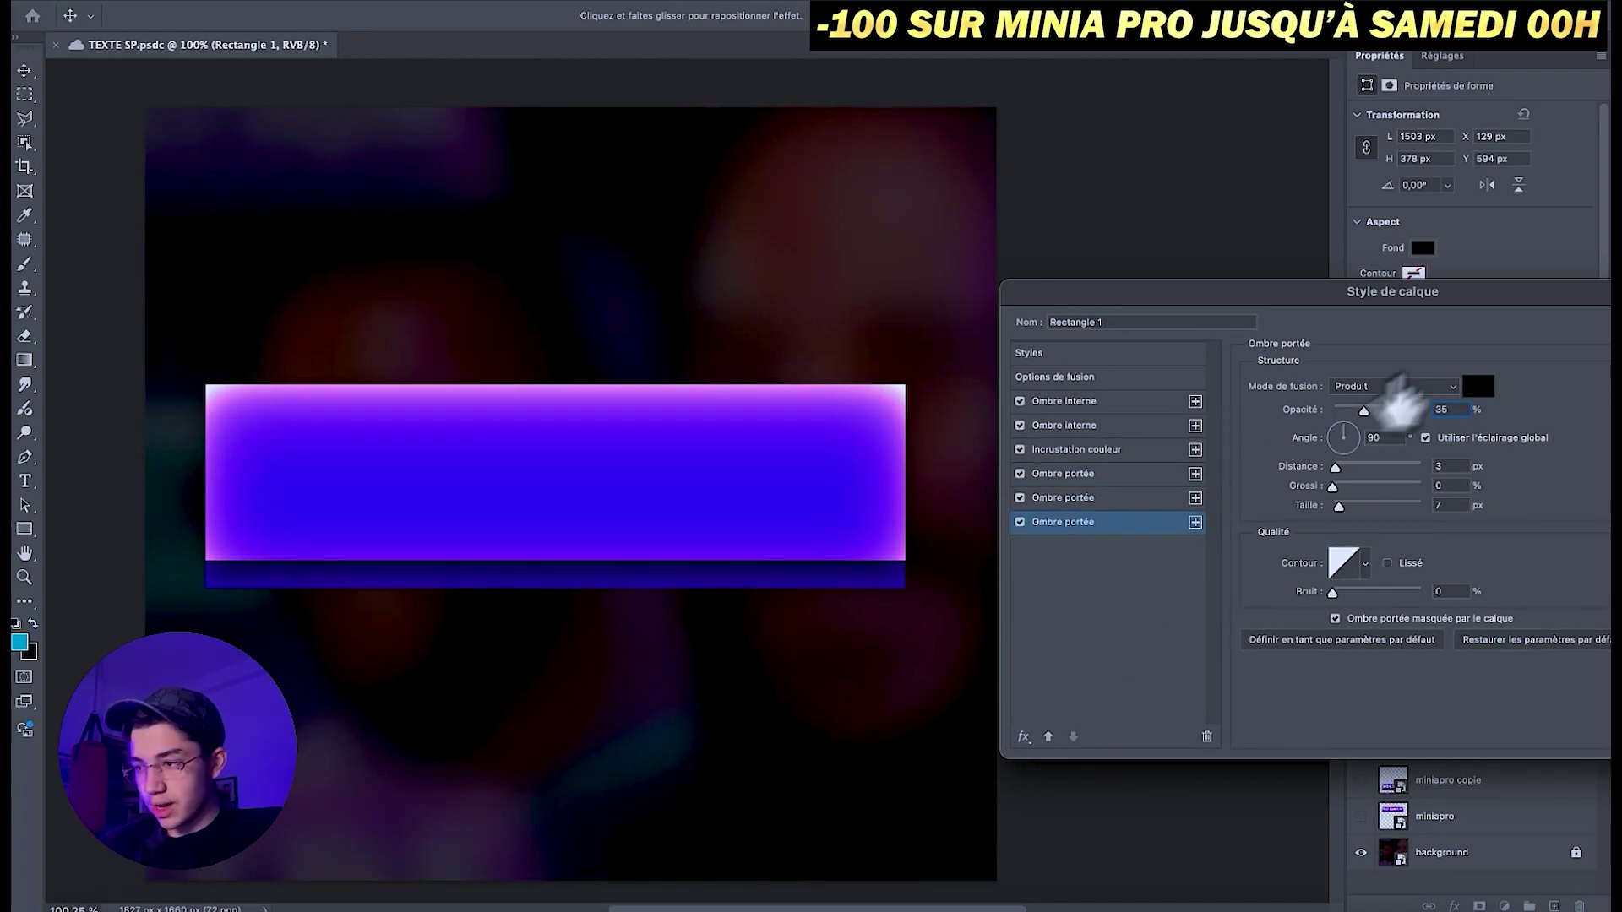
click(1480, 386)
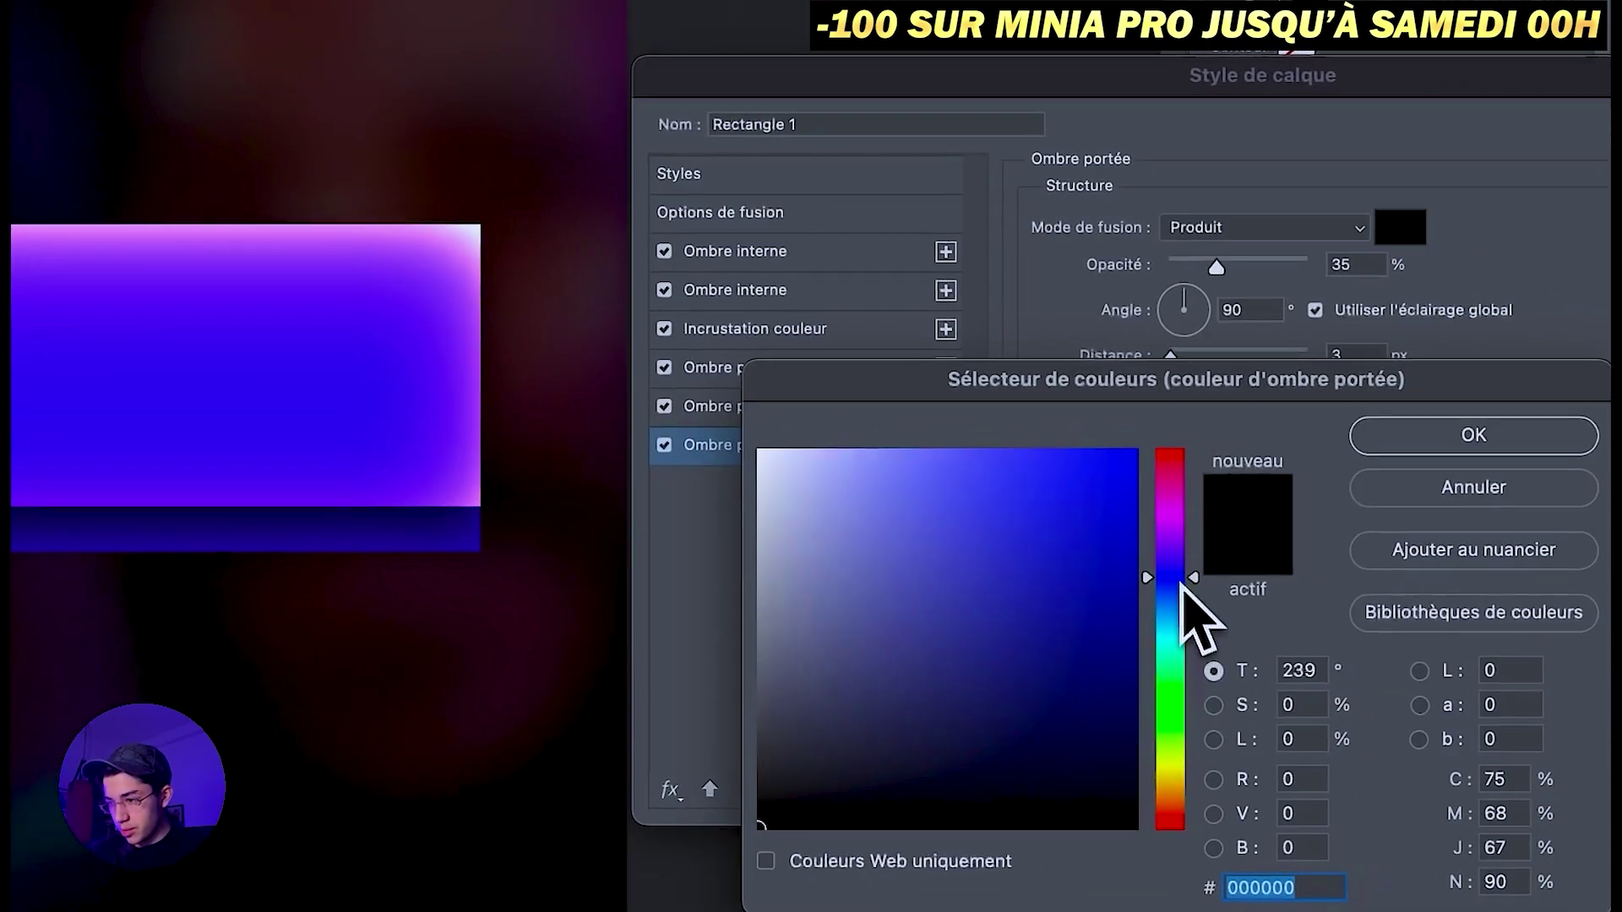
drag(1167, 577, 1167, 548)
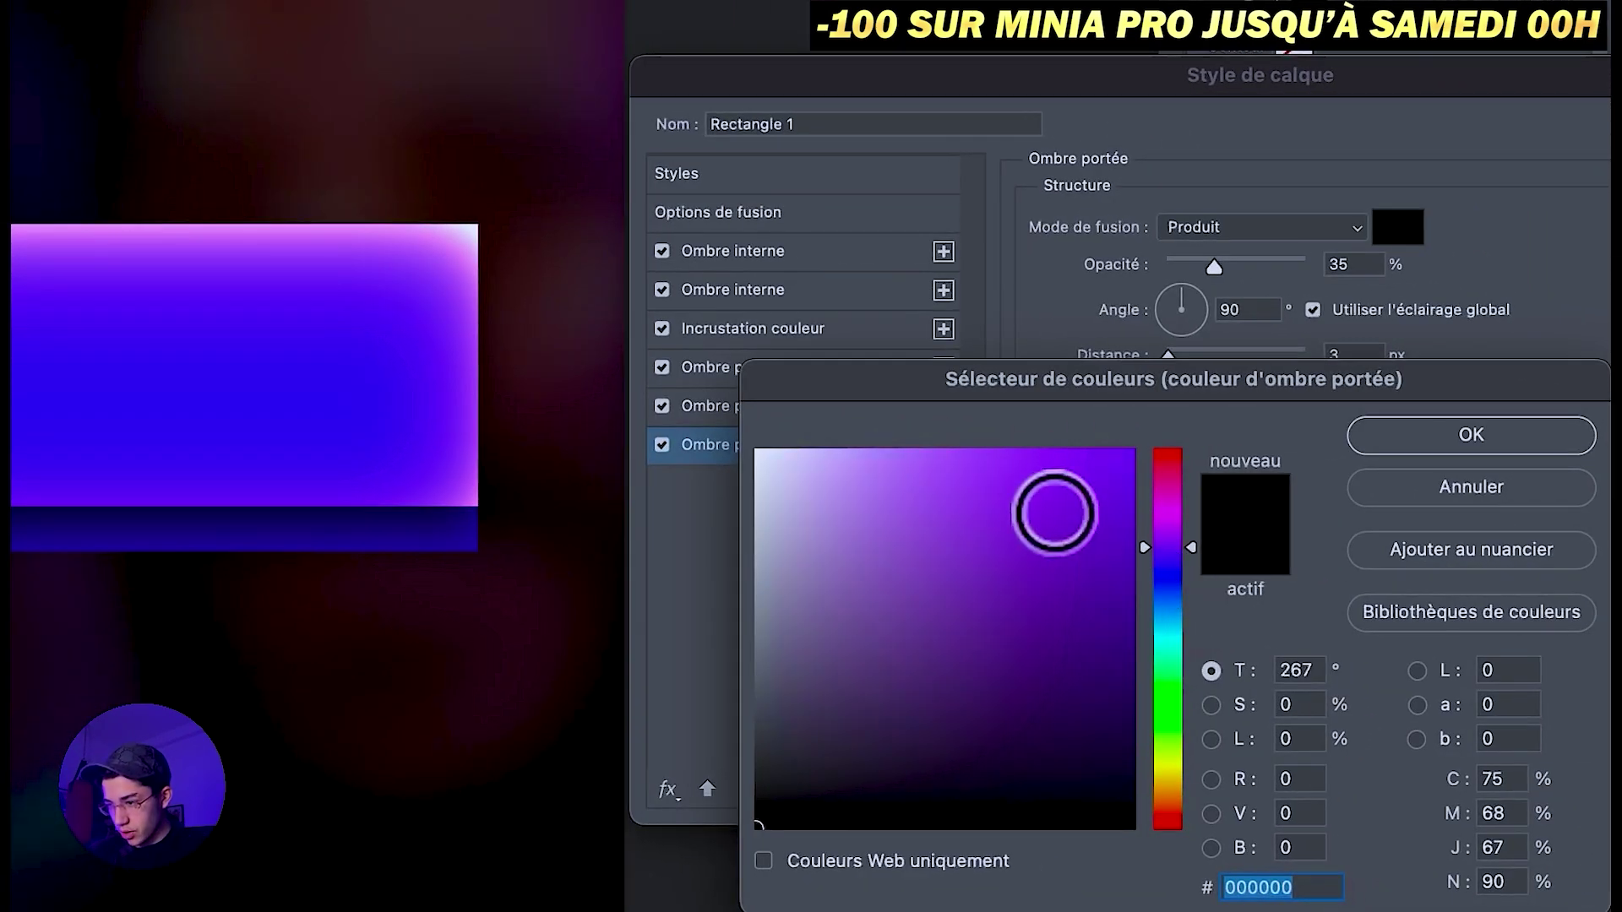
drag(1050, 507, 1071, 441)
click(1471, 434)
mouse_move(1217, 418)
mouse_down()
mouse_move(1192, 420)
mouse_move(1259, 418)
mouse_up()
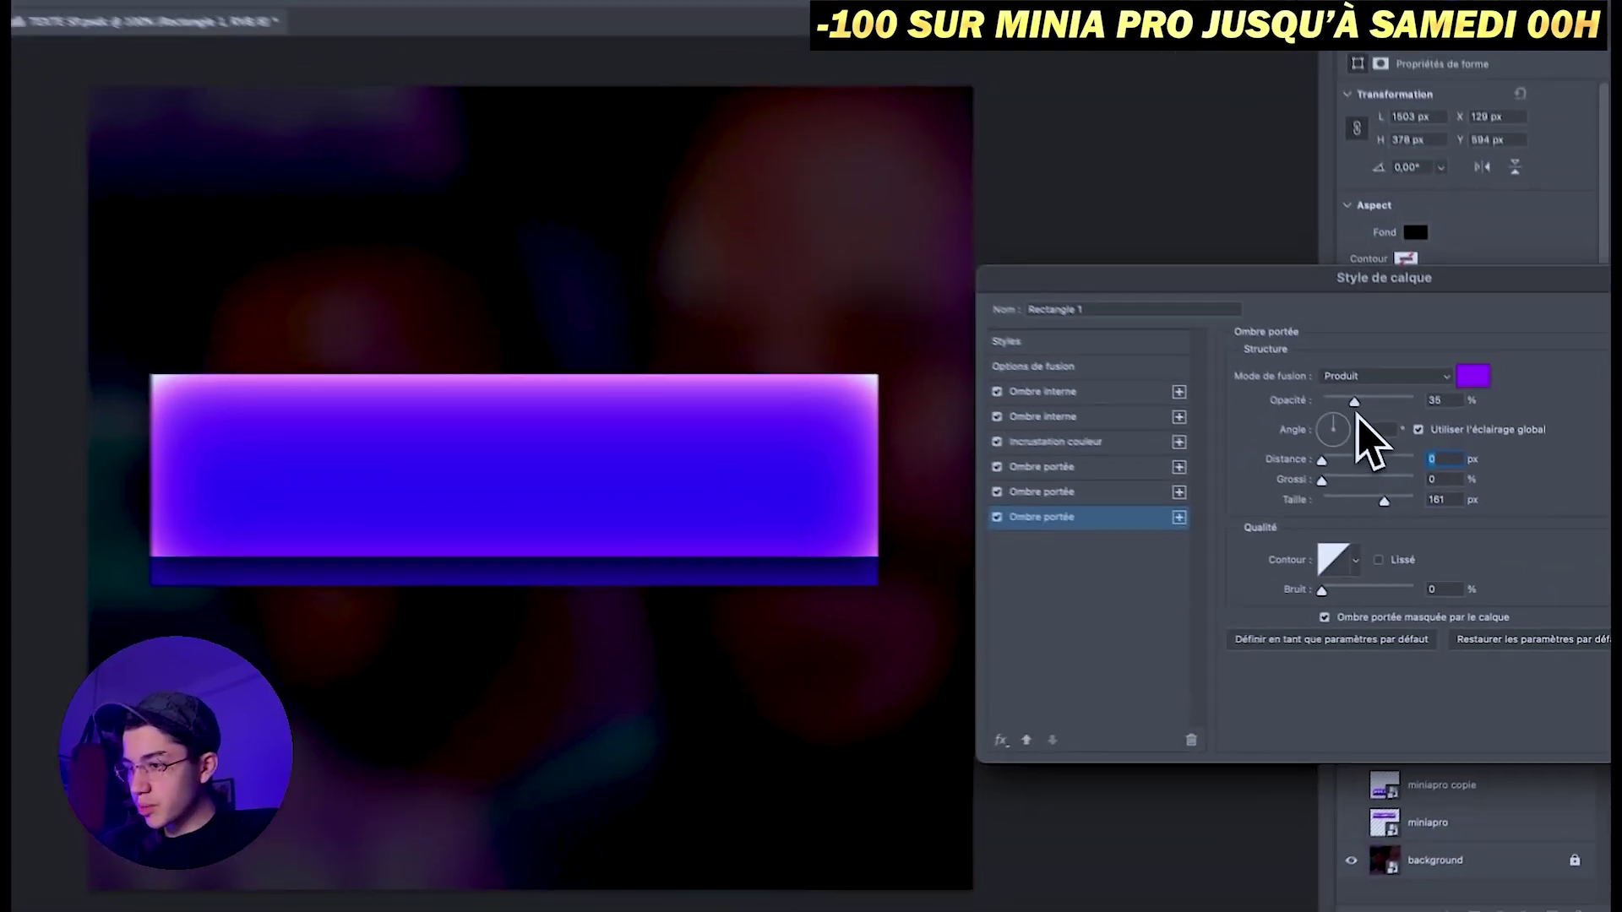
click(1377, 387)
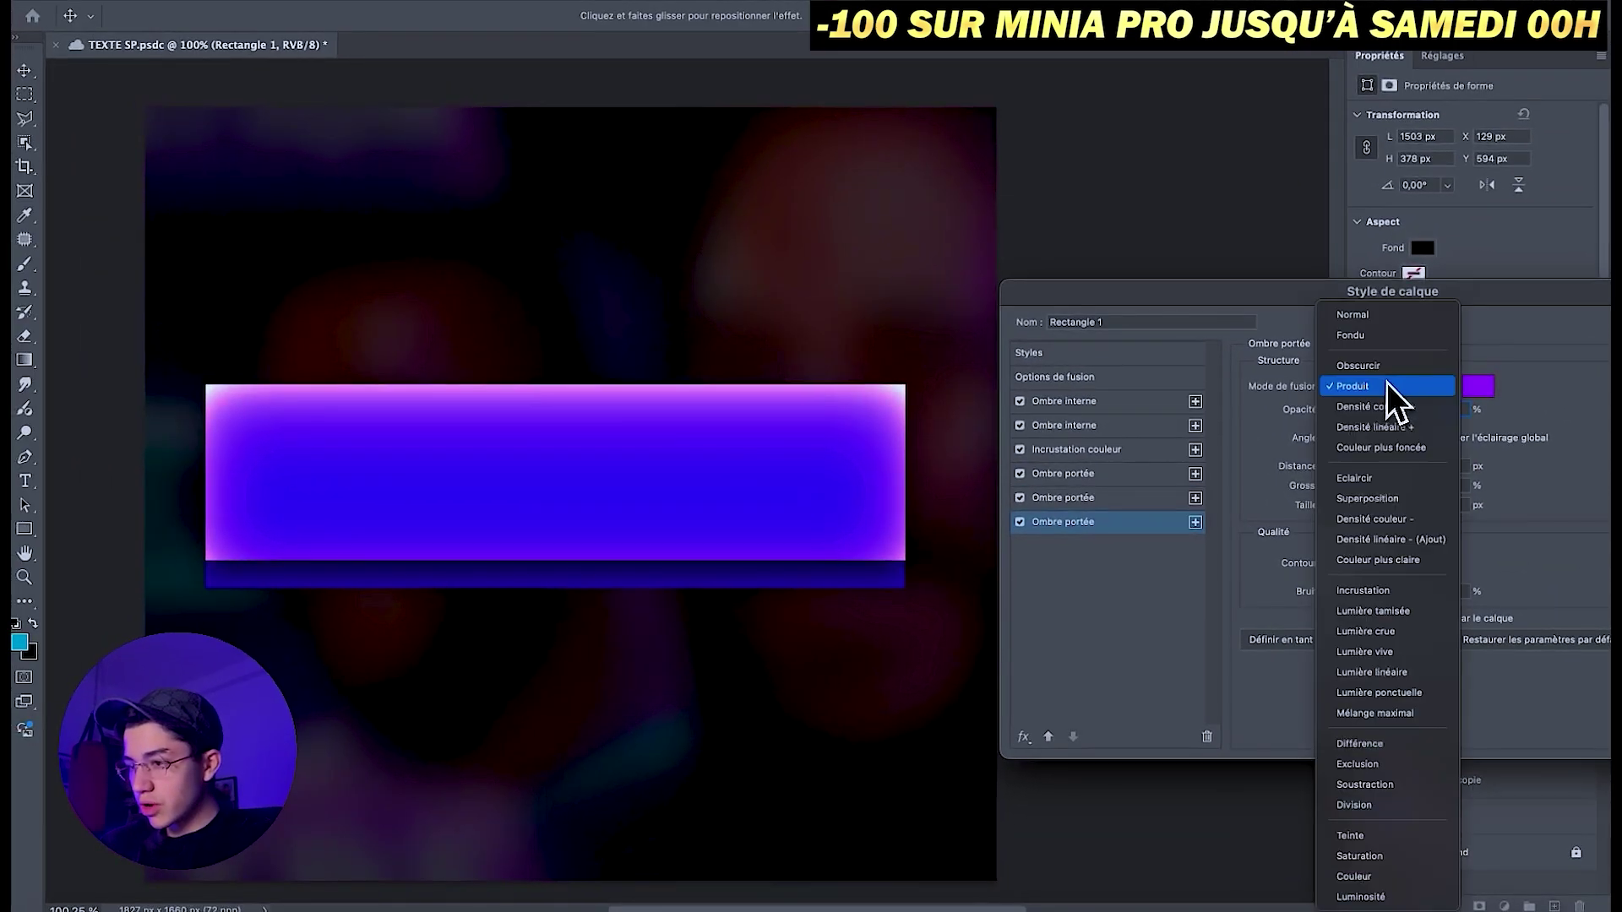
click(1382, 501)
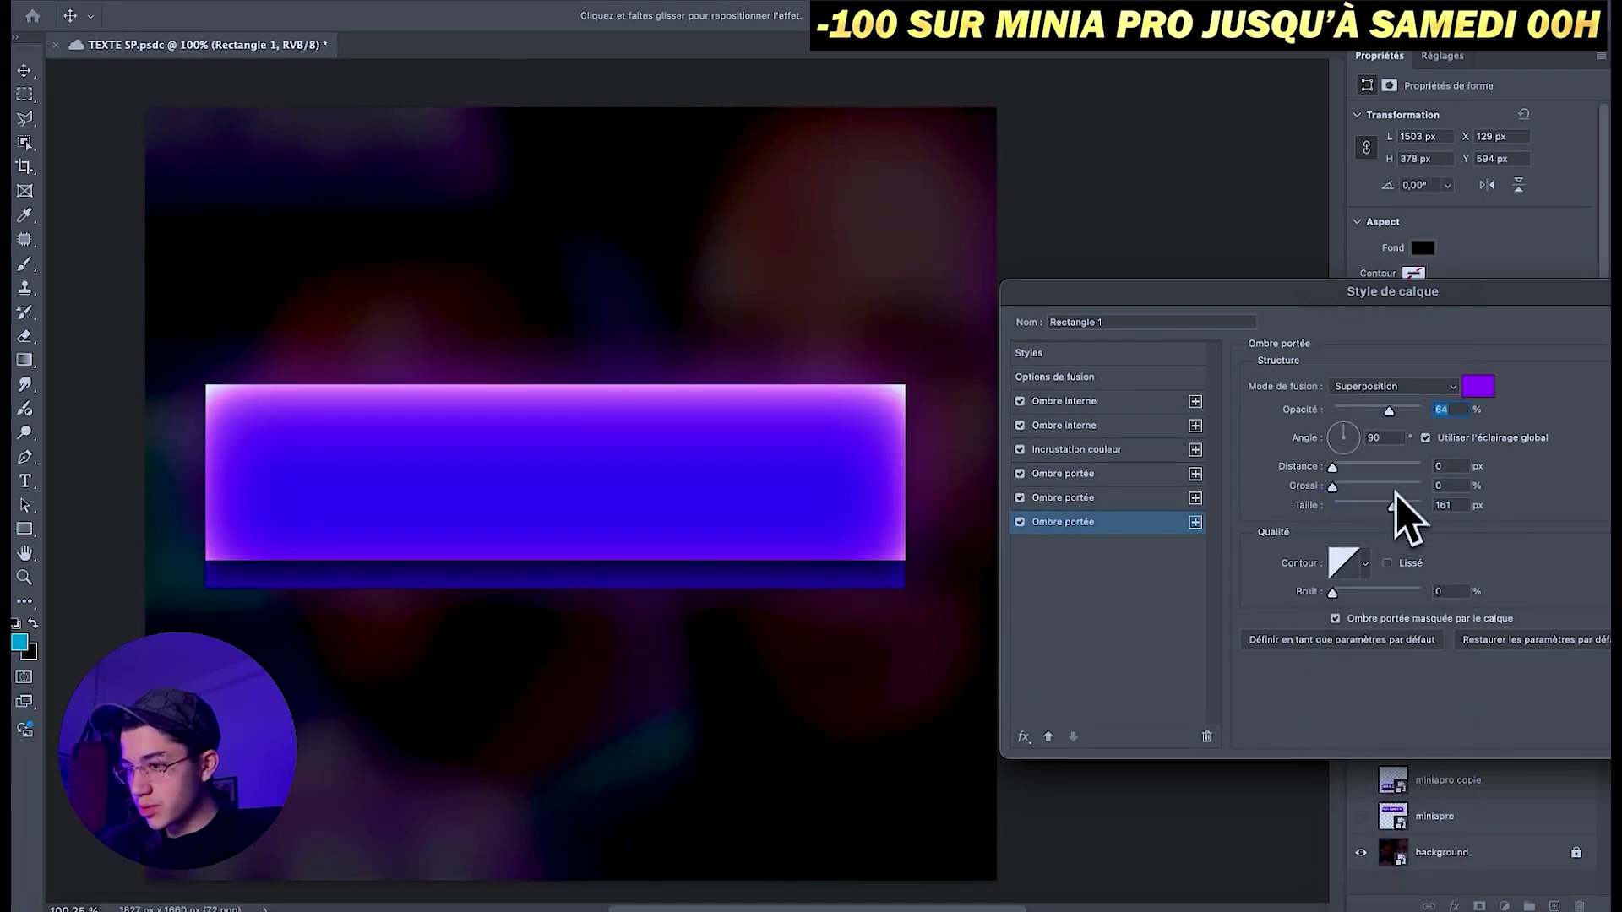
drag(1418, 505, 1406, 505)
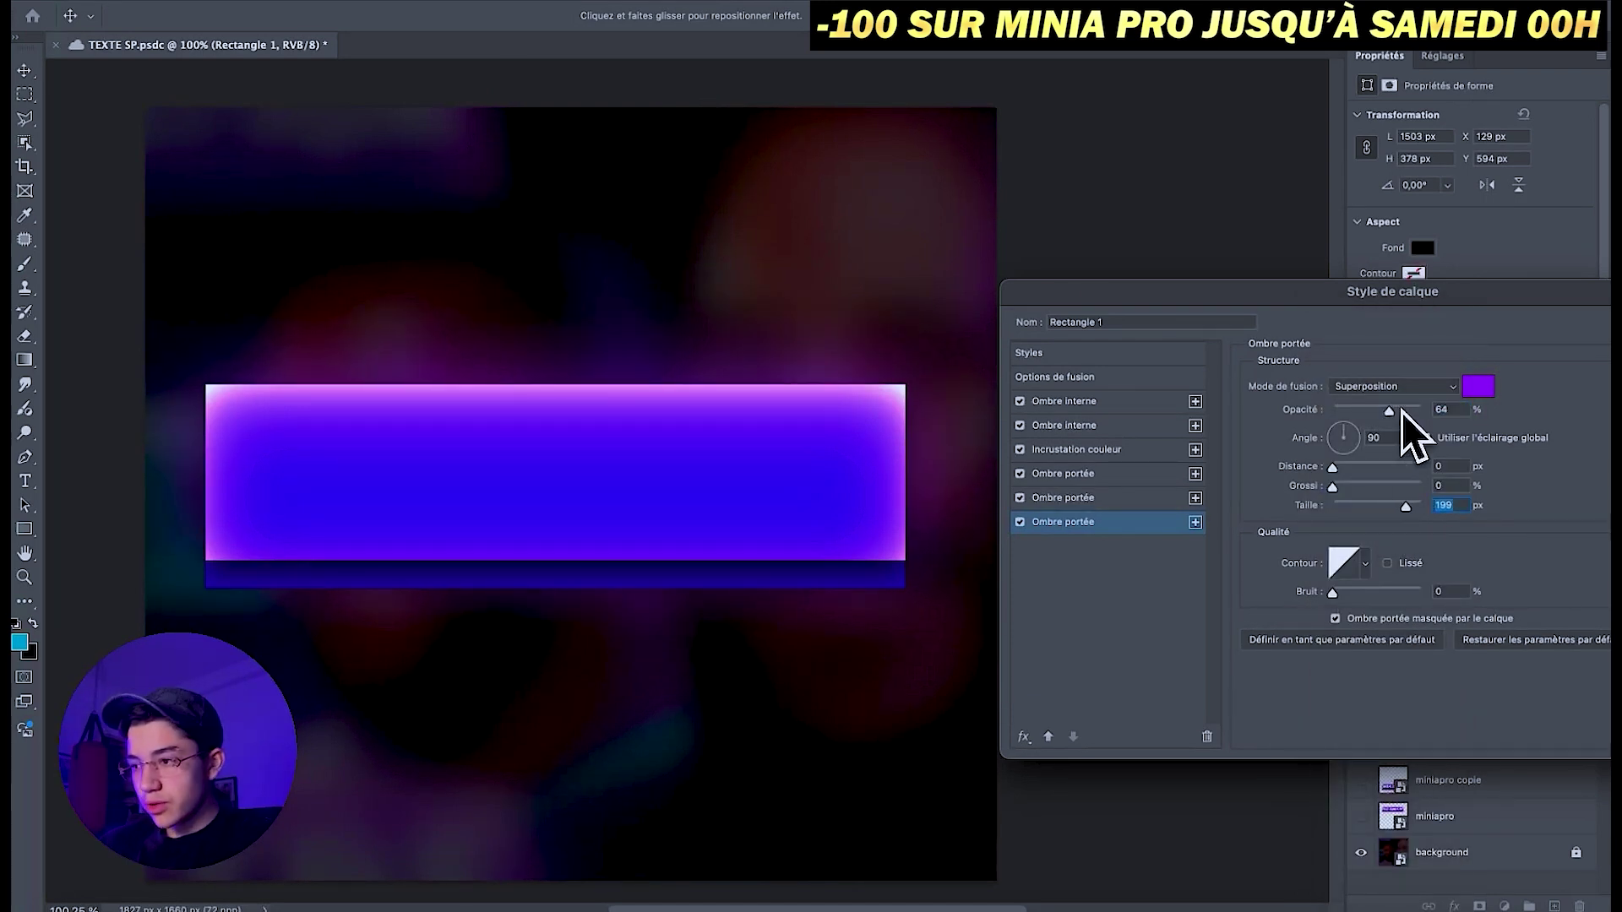
drag(1416, 414, 1407, 414)
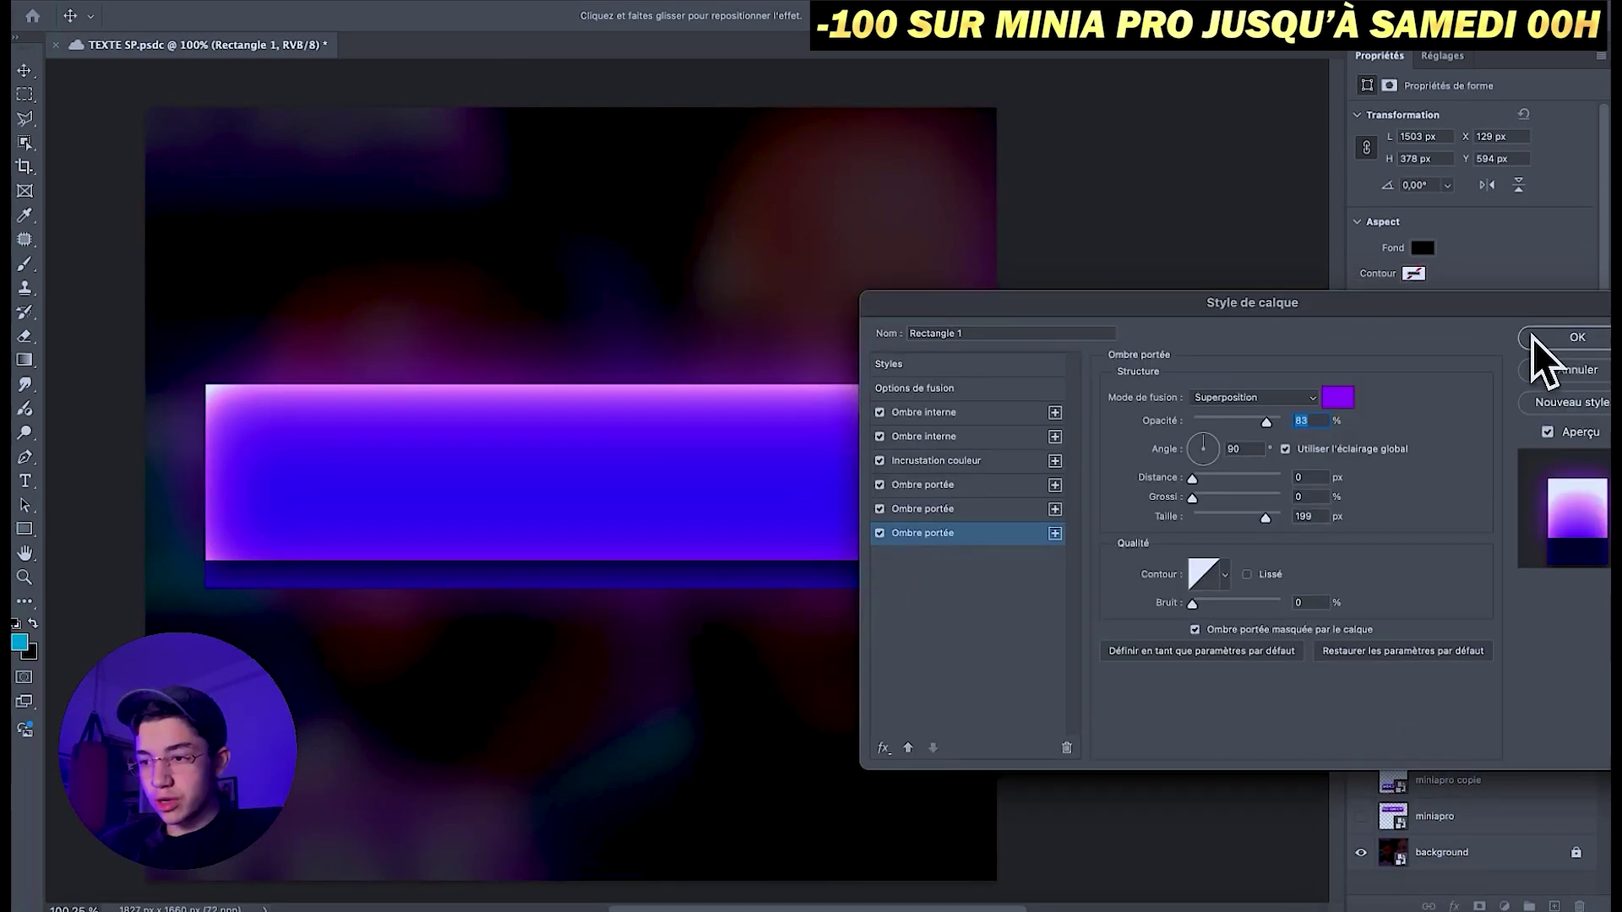
click(1531, 336)
- Write MILLIARDAIRE as a new text layer above the purple bar
key(t)
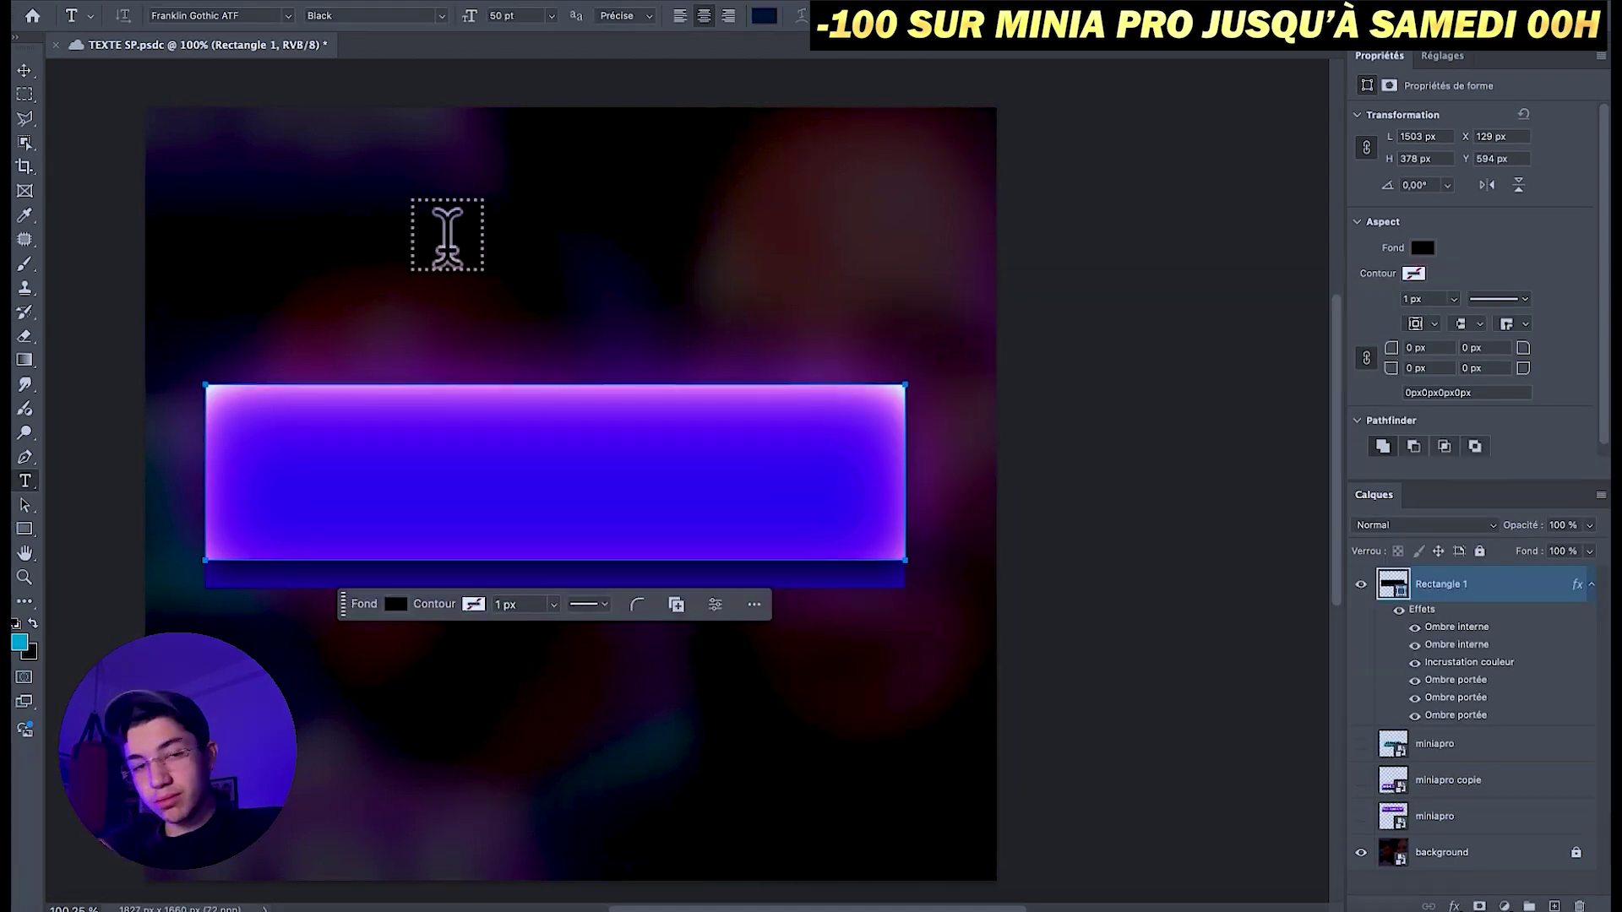
click(447, 245)
text(MILLIARDAIRE)
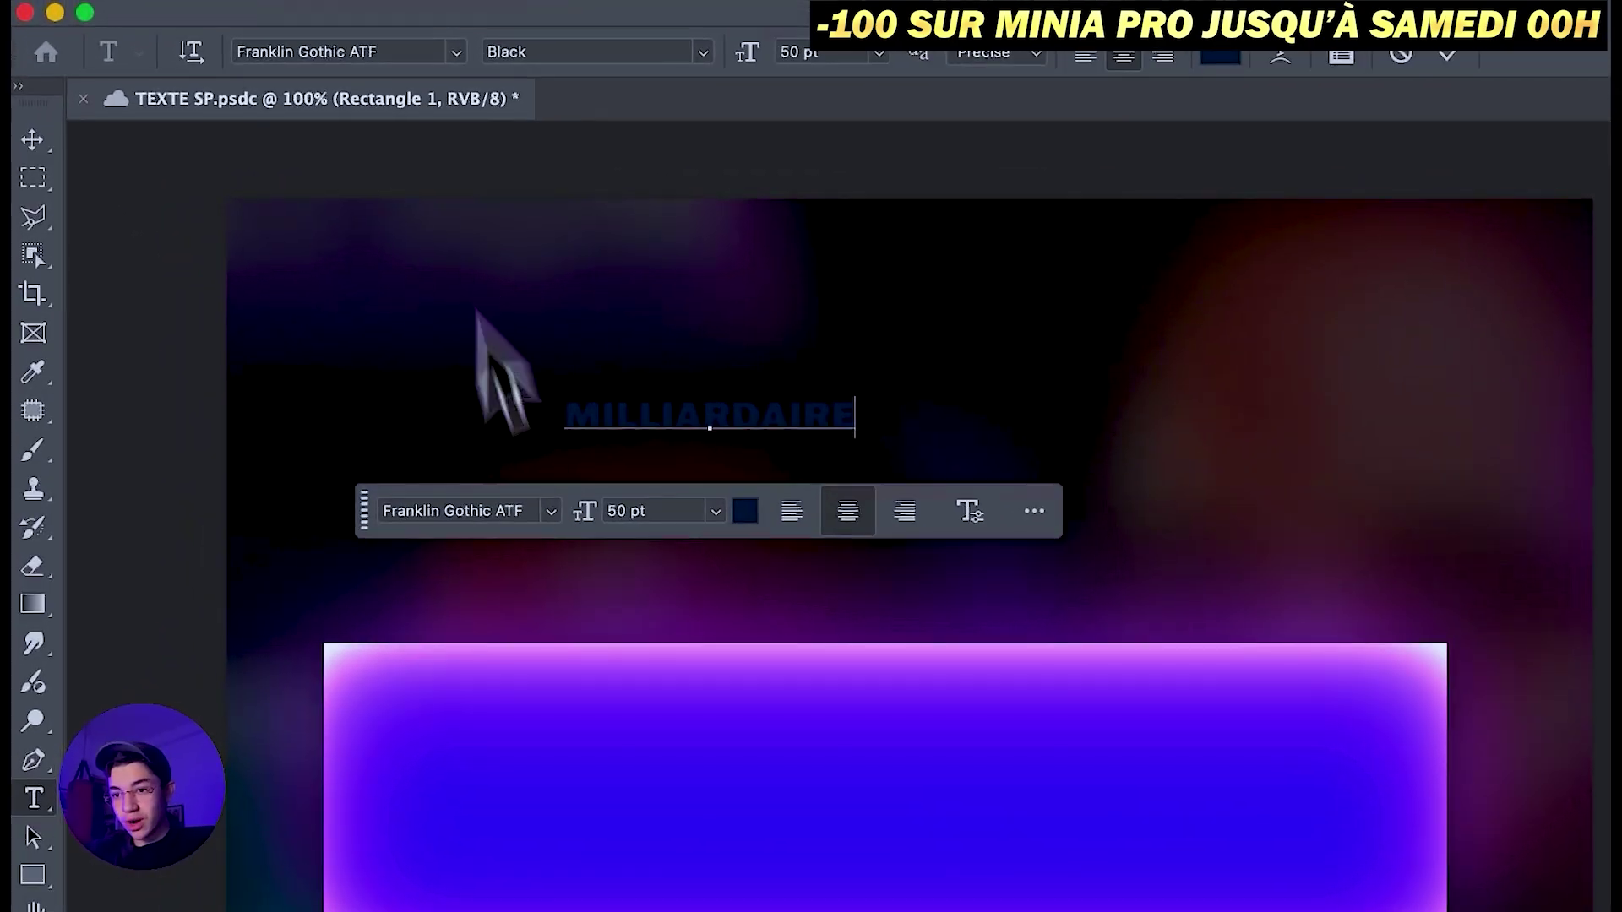
key(ctrl+a)
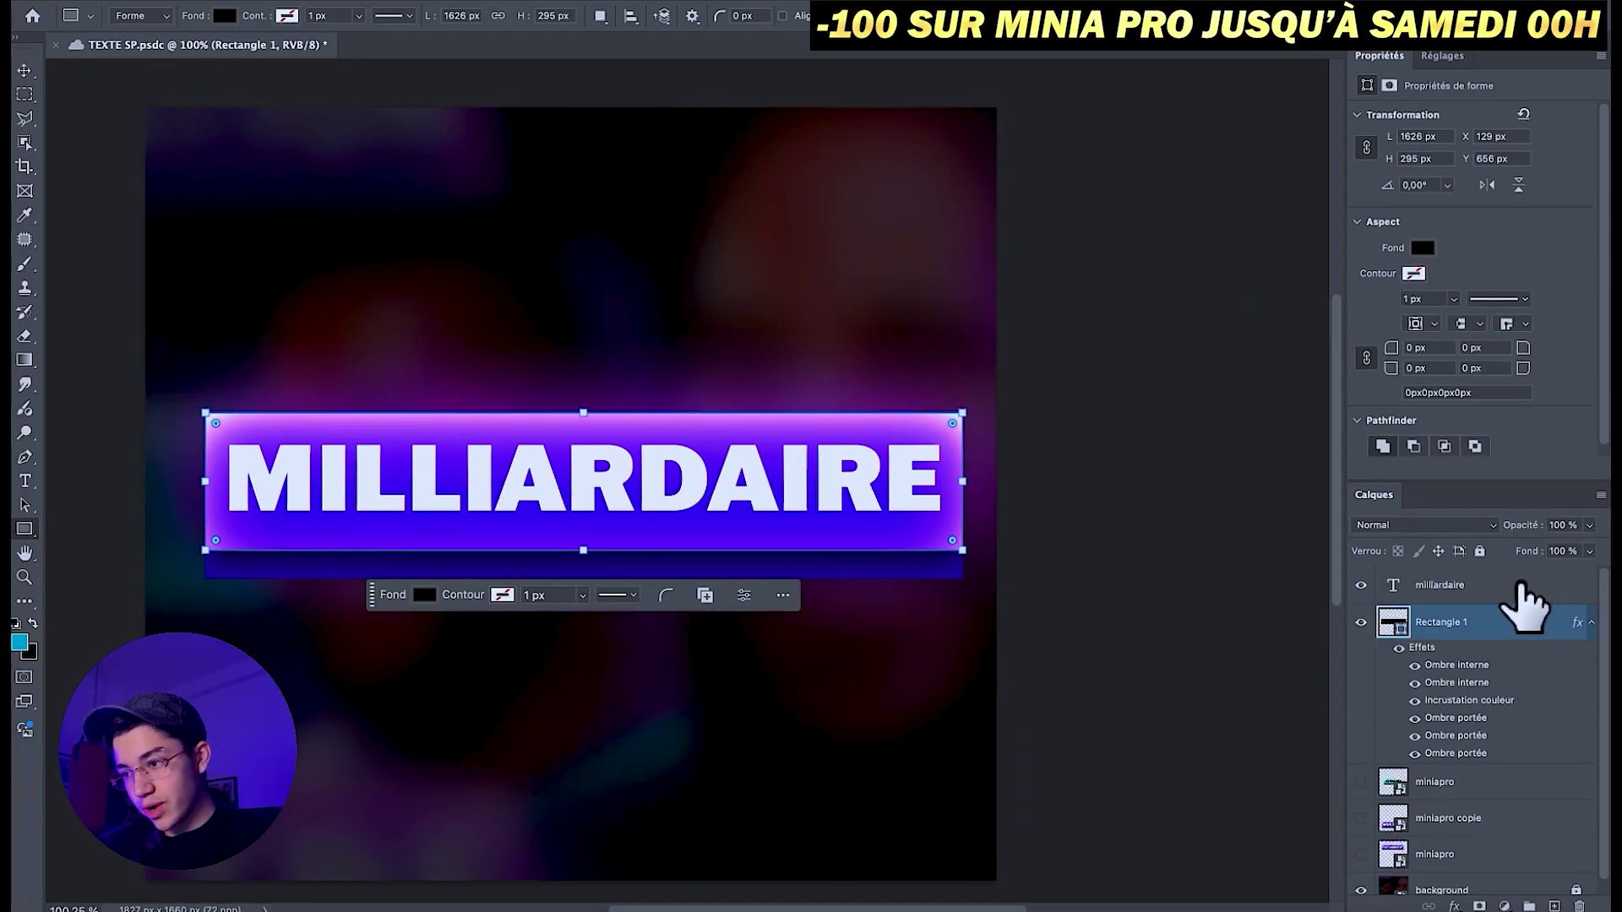
click(1517, 585)
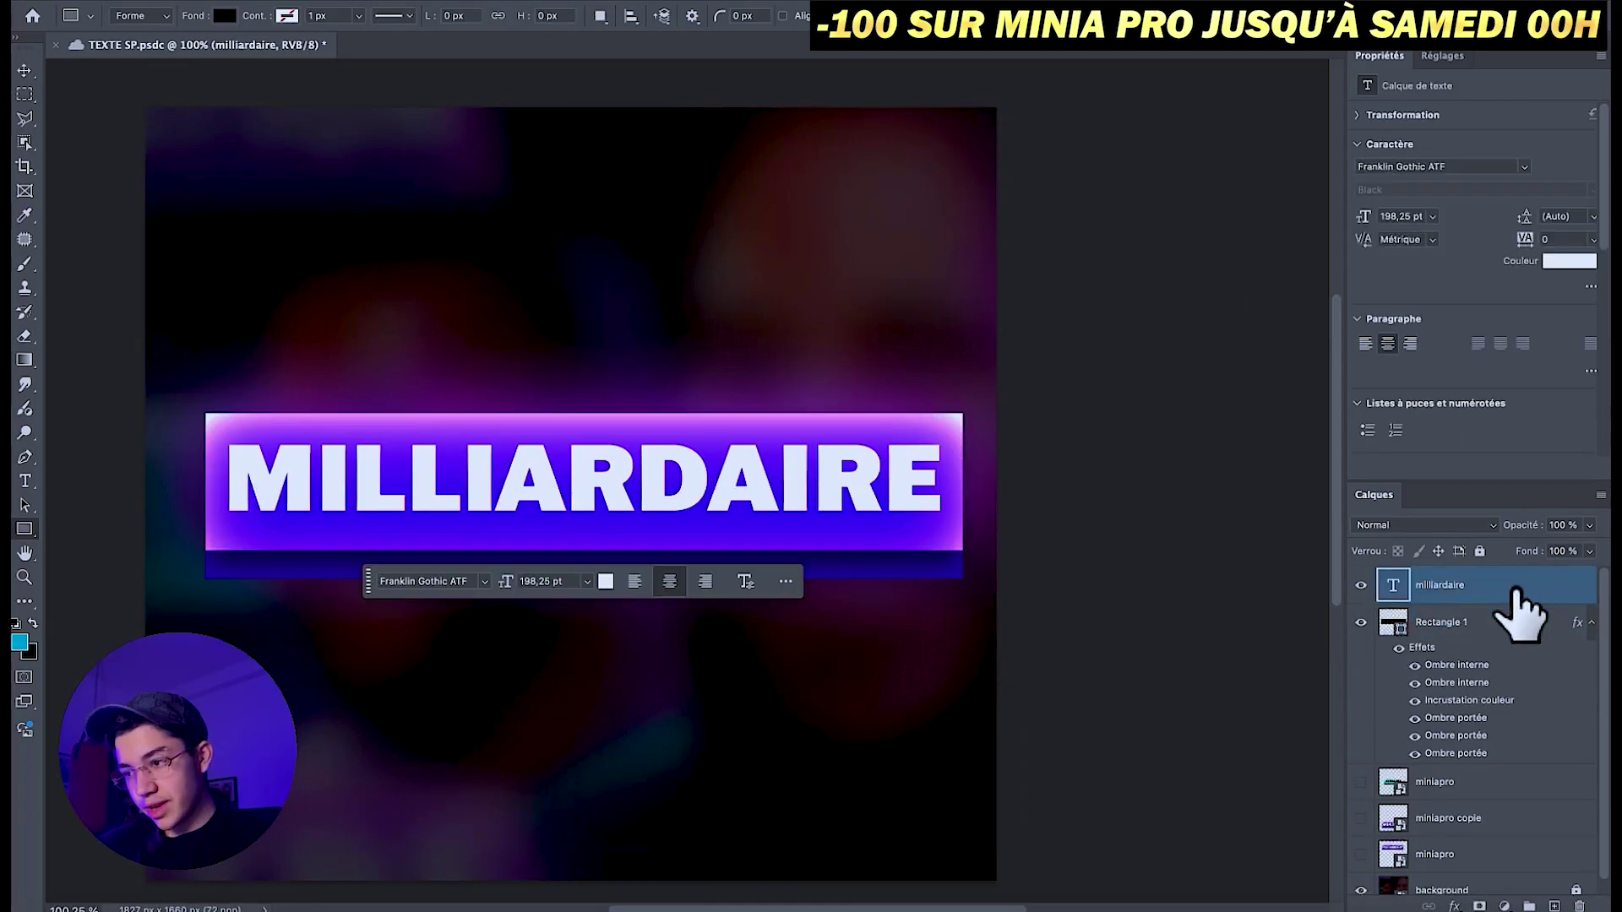
- Give the MILLIARDAIRE text a black Normal drop shadow with 17 px distance and 38 px size
double_click(1514, 592)
click(906, 533)
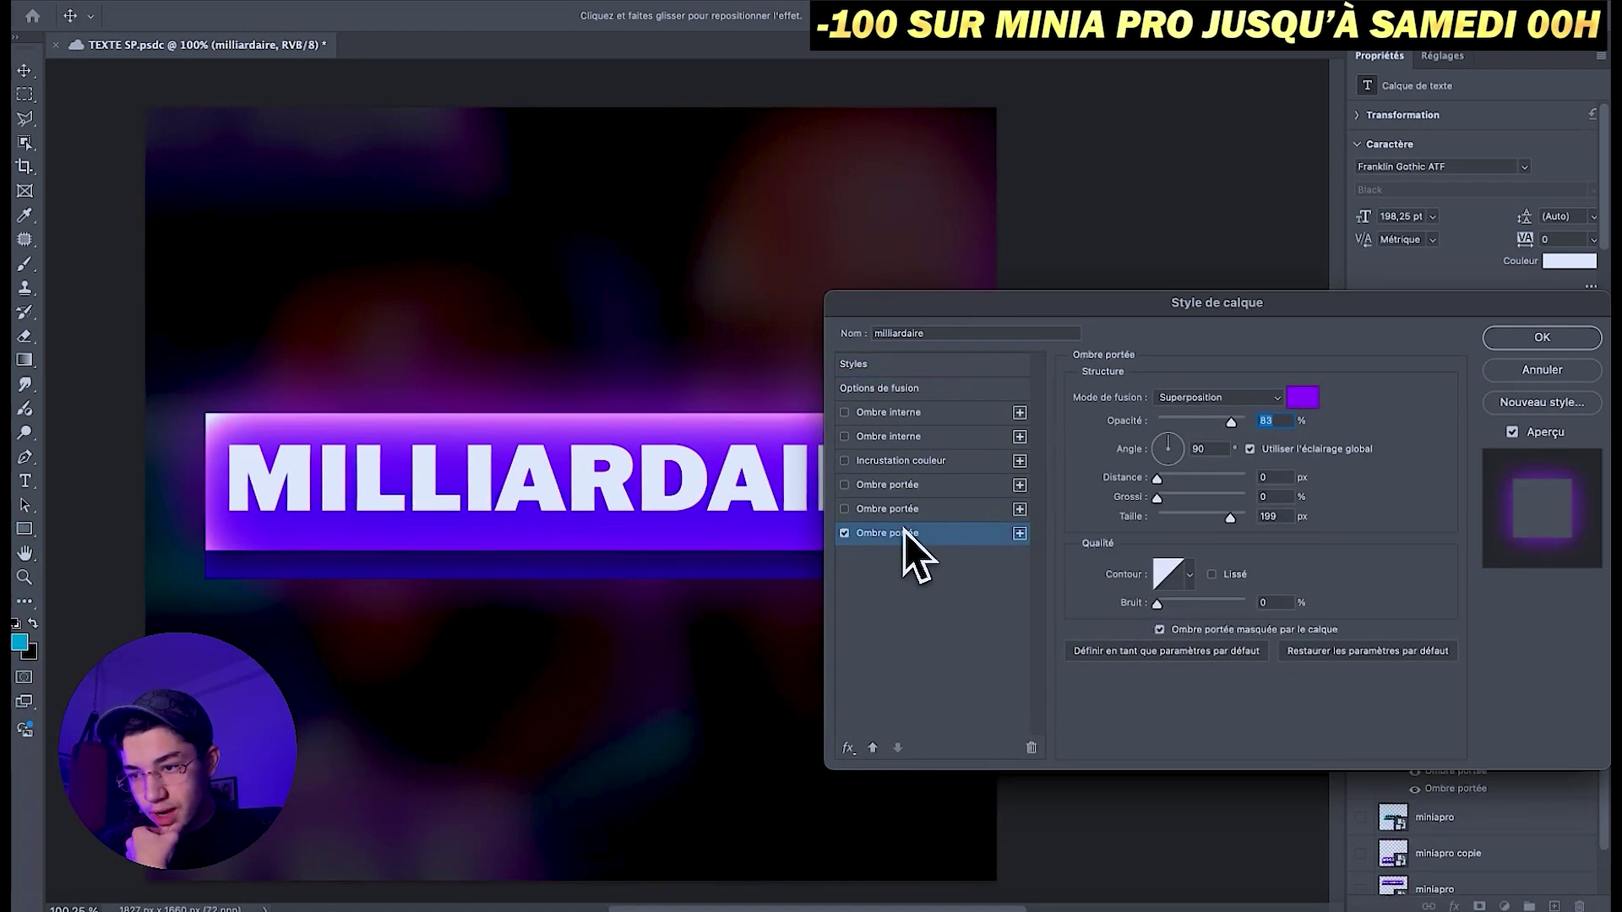
click(1302, 397)
drag(1166, 575, 1080, 761)
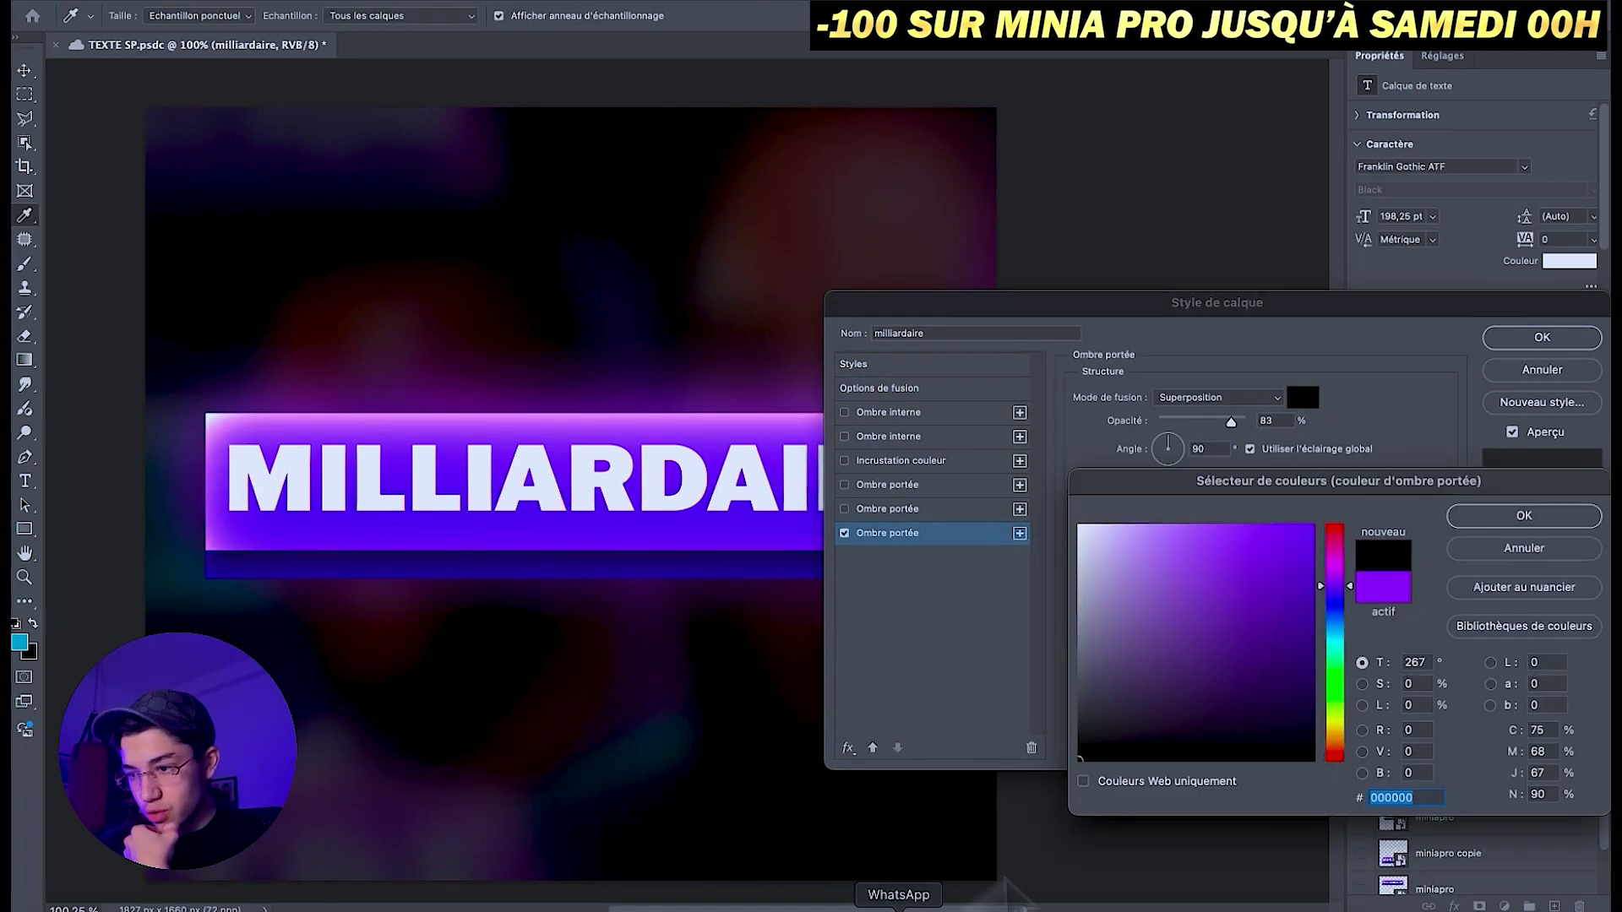
click(1481, 540)
click(1183, 397)
click(1188, 217)
click(1175, 477)
click(1175, 517)
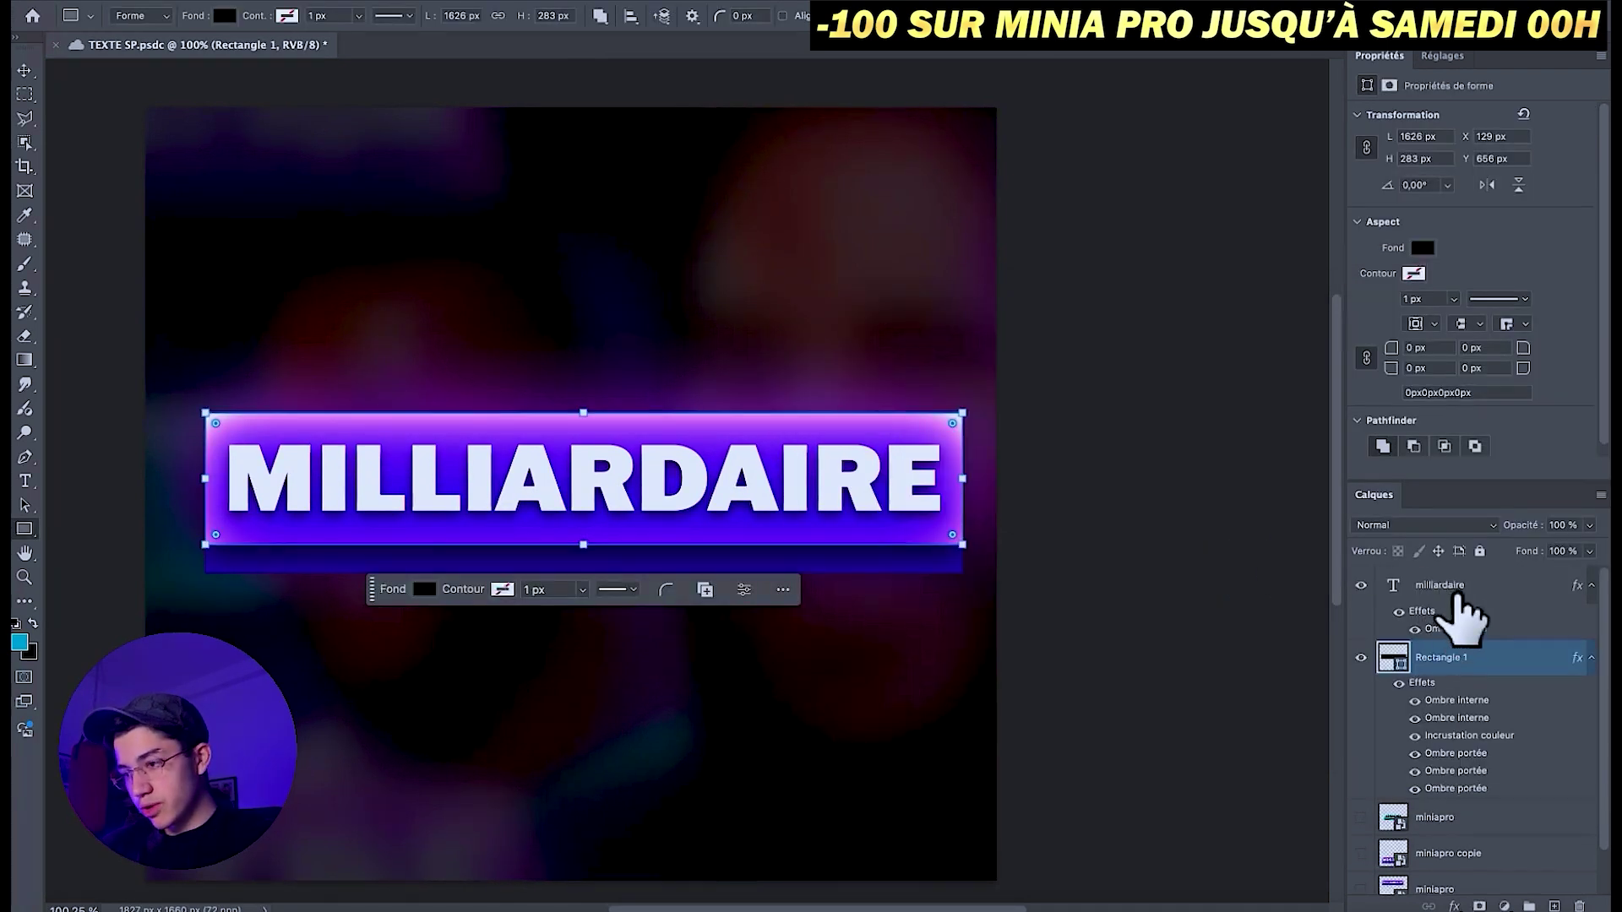
- Merge the word and bar layers into one smart object and taper it in perspective
shift+click(1457, 591)
right_click(1457, 591)
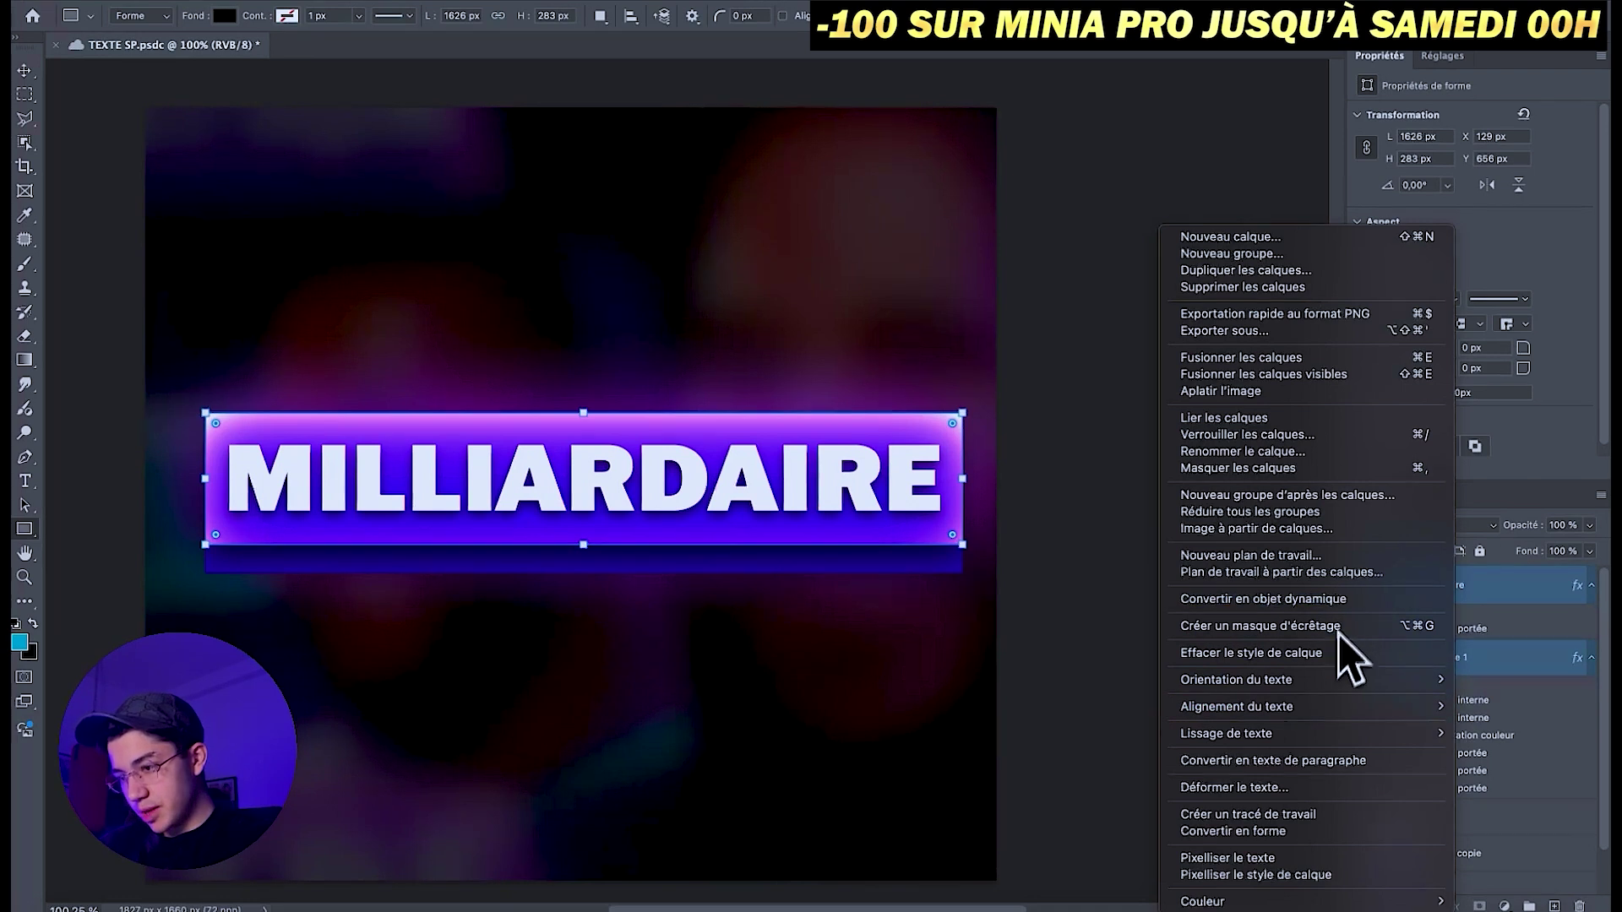
click(1345, 600)
key(ctrl+t)
right_click(687, 549)
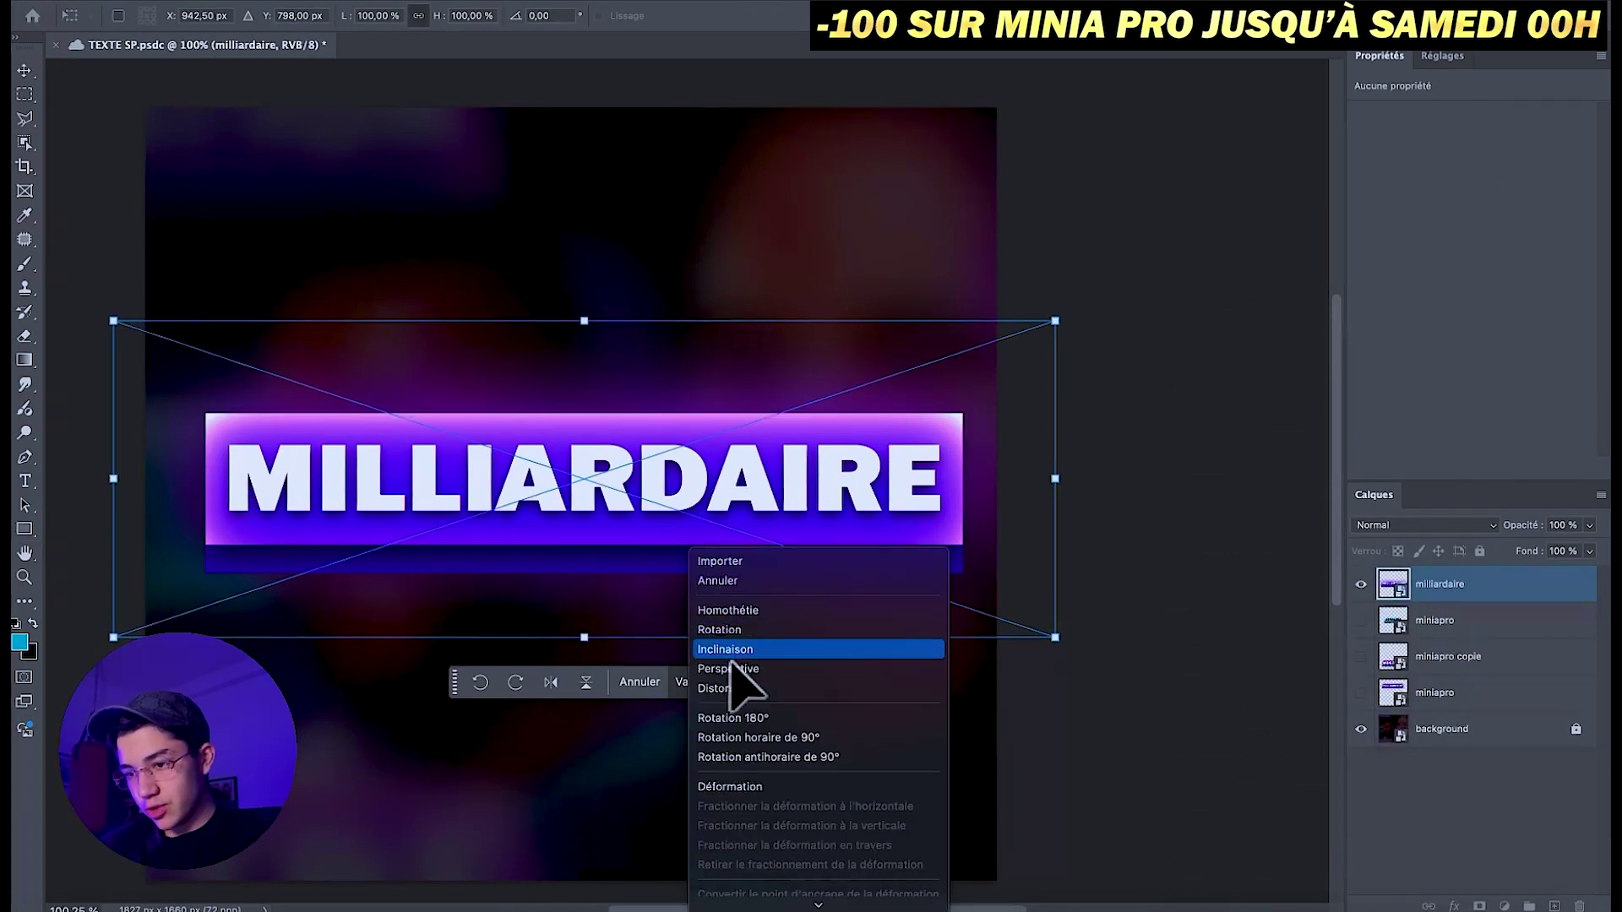
click(726, 669)
drag(1059, 328, 1012, 332)
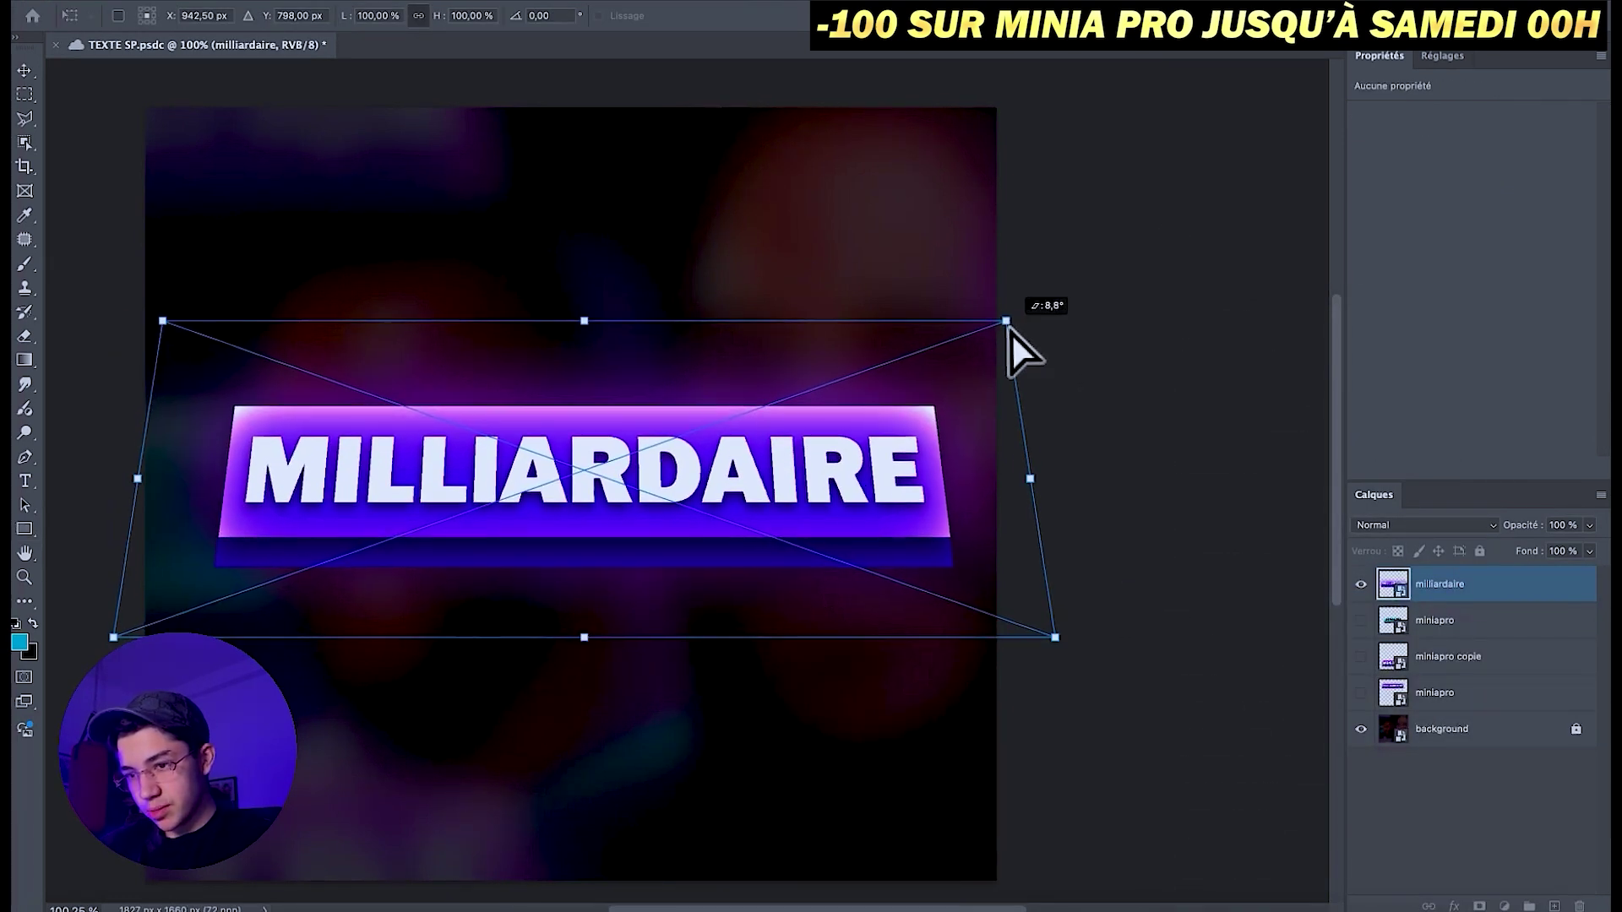
click(1436, 604)
- Enlarge the banner and move it up near the top of the canvas
key(ctrl+t)
drag(1152, 474, 1171, 471)
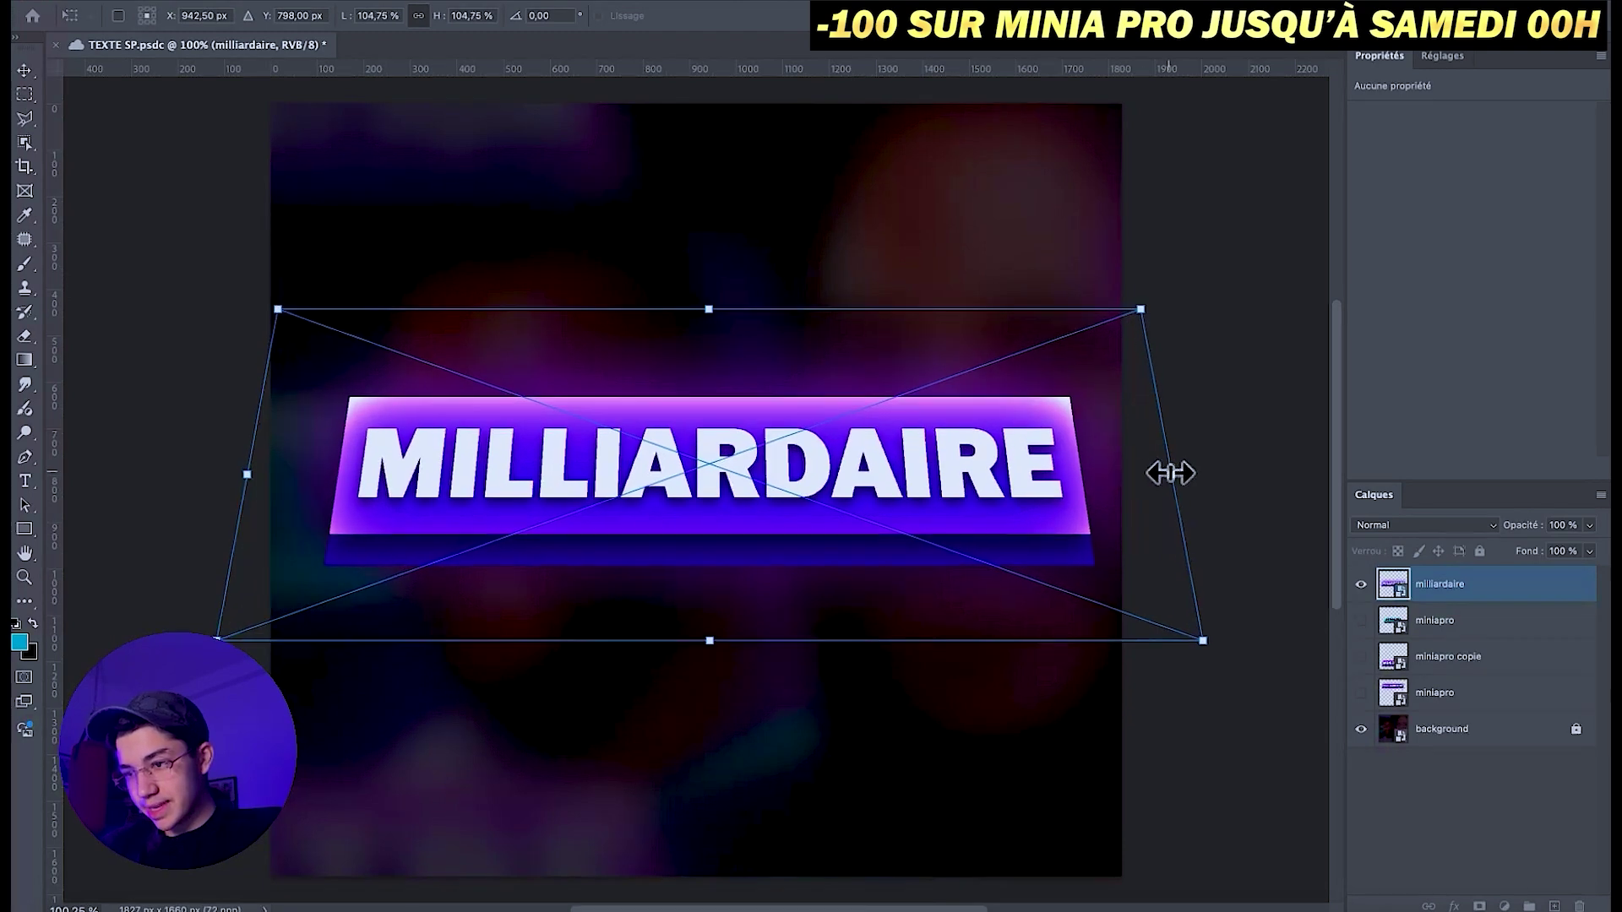
drag(980, 499, 976, 276)
key(Return)
double_click(1504, 584)
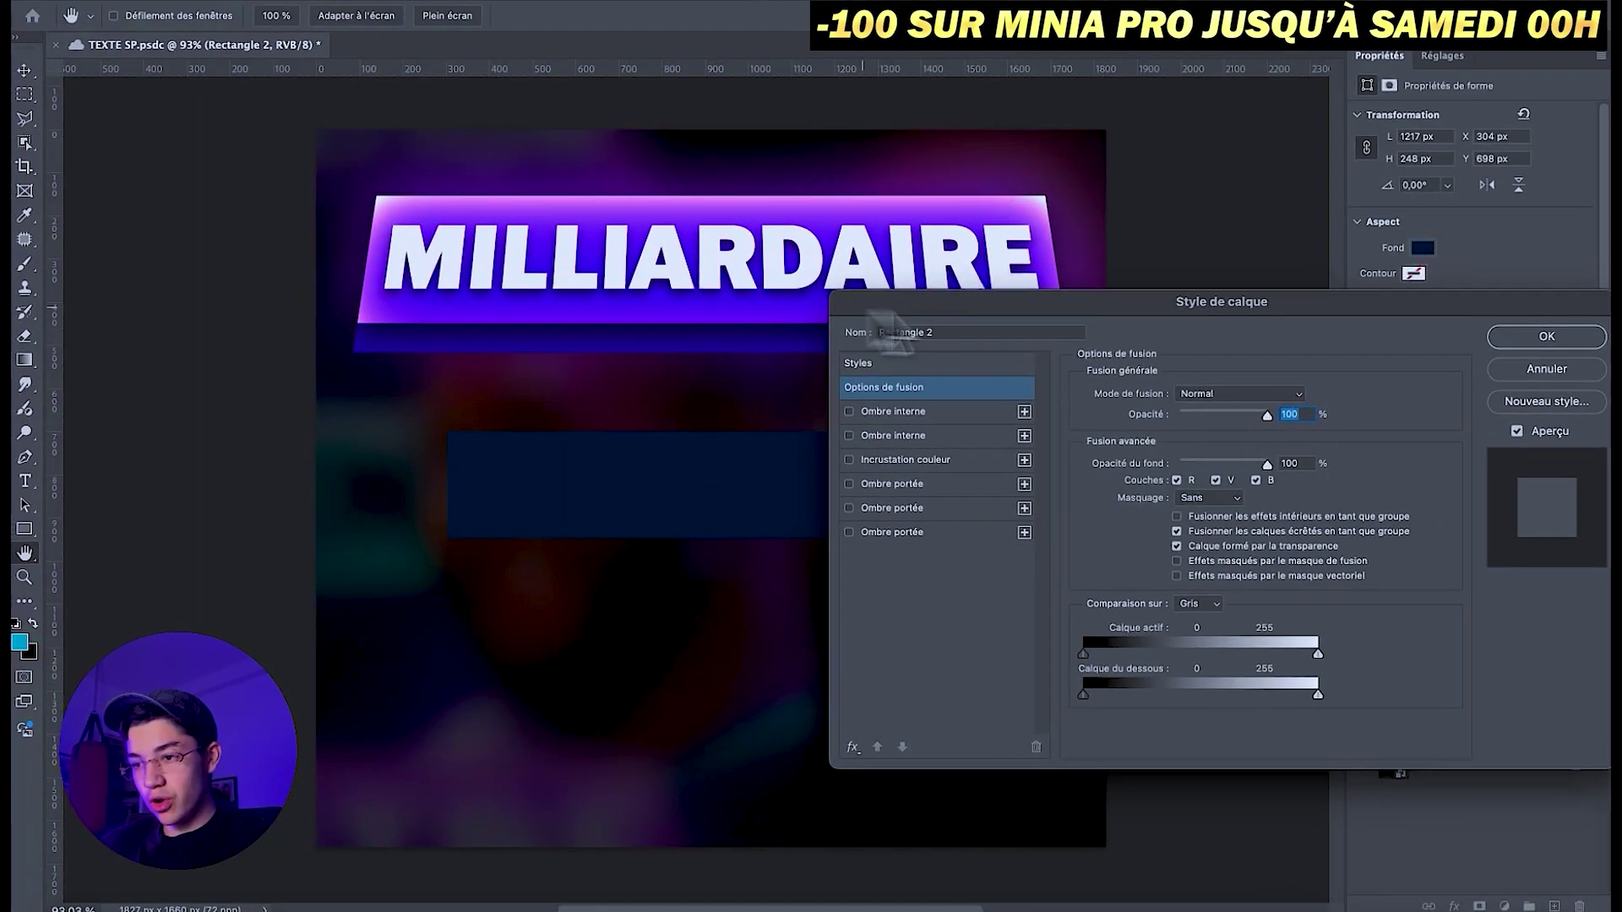
- Move the Layer Style window aside and expand the bitchi style presets
mouse_move(906, 326)
mouse_down()
mouse_move(1136, 331)
mouse_move(1168, 276)
mouse_up()
click(1179, 371)
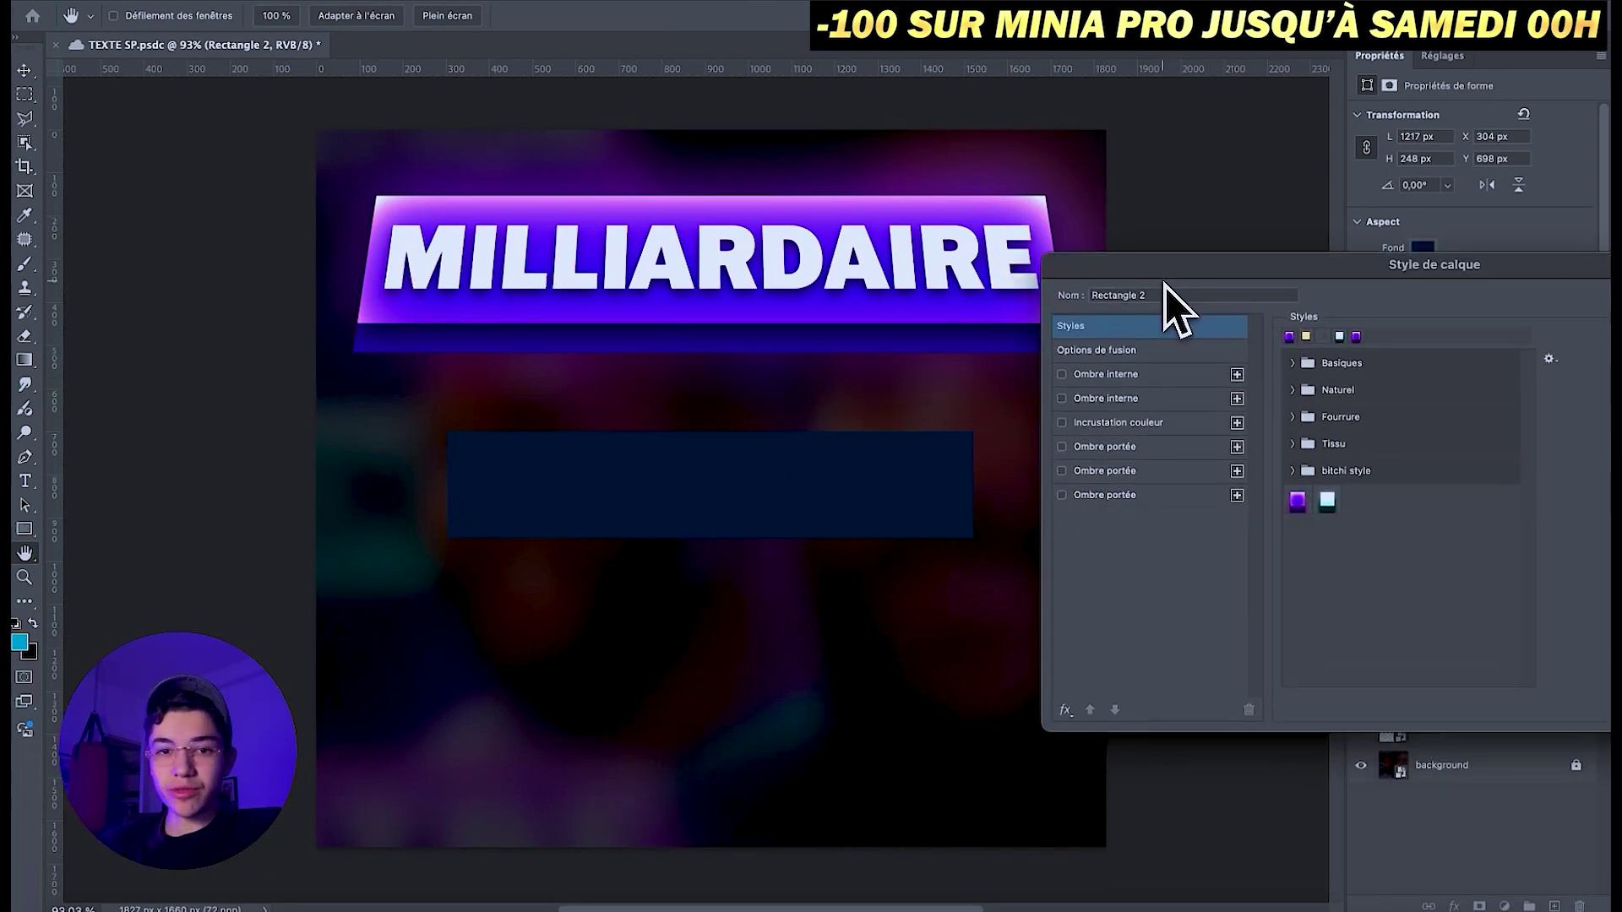
drag(1077, 271, 826, 170)
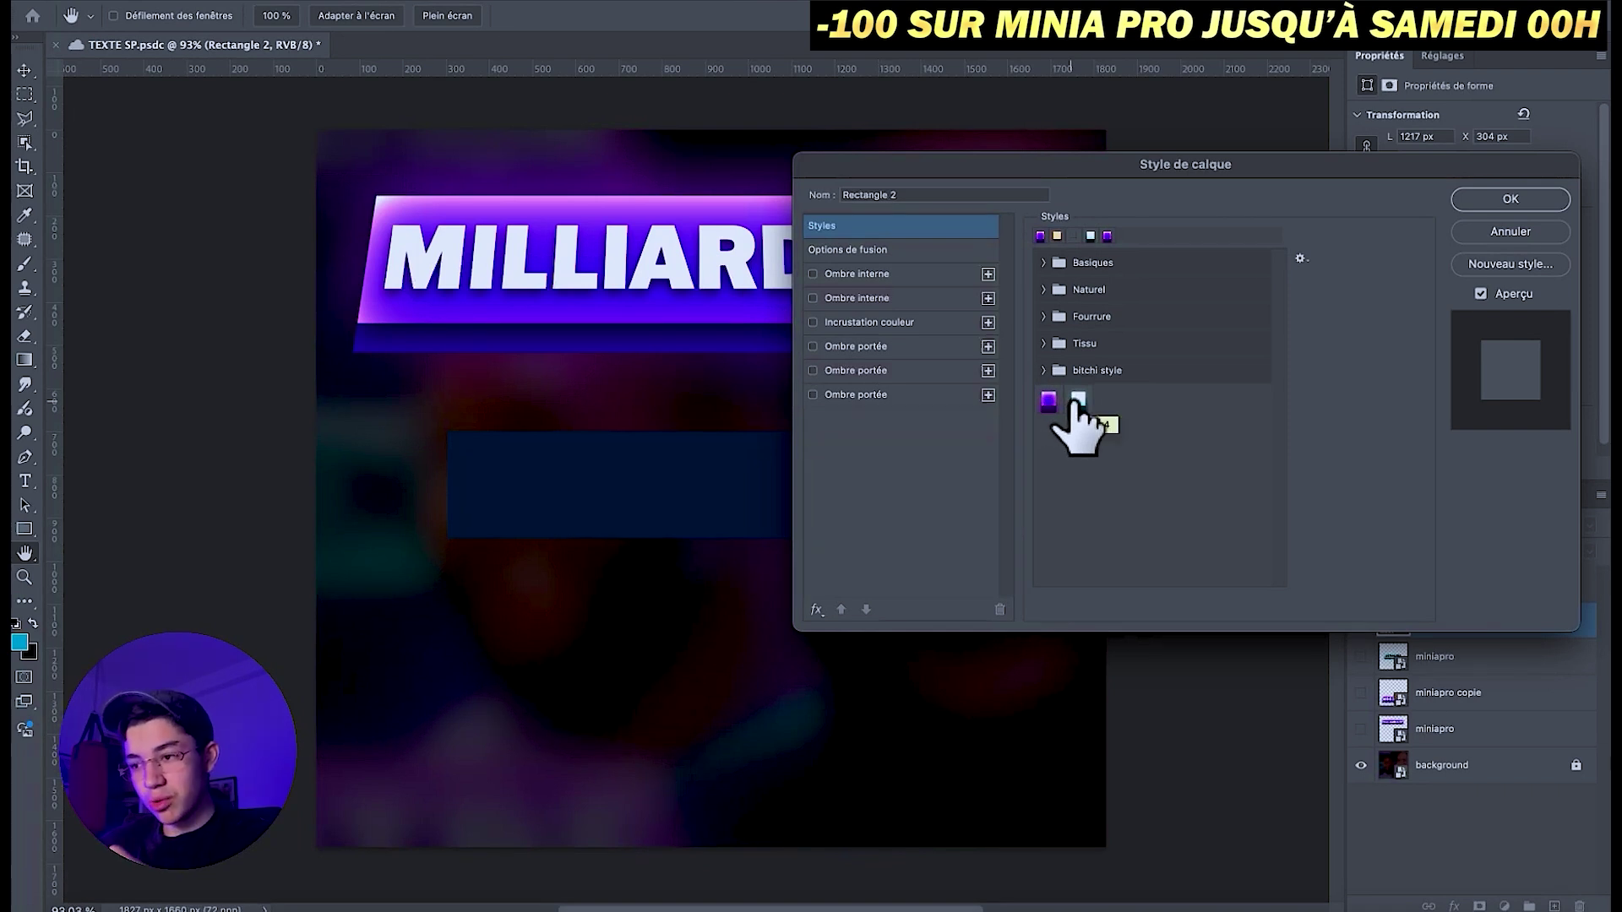
click(1044, 370)
scroll(1075, 393, down, 1)
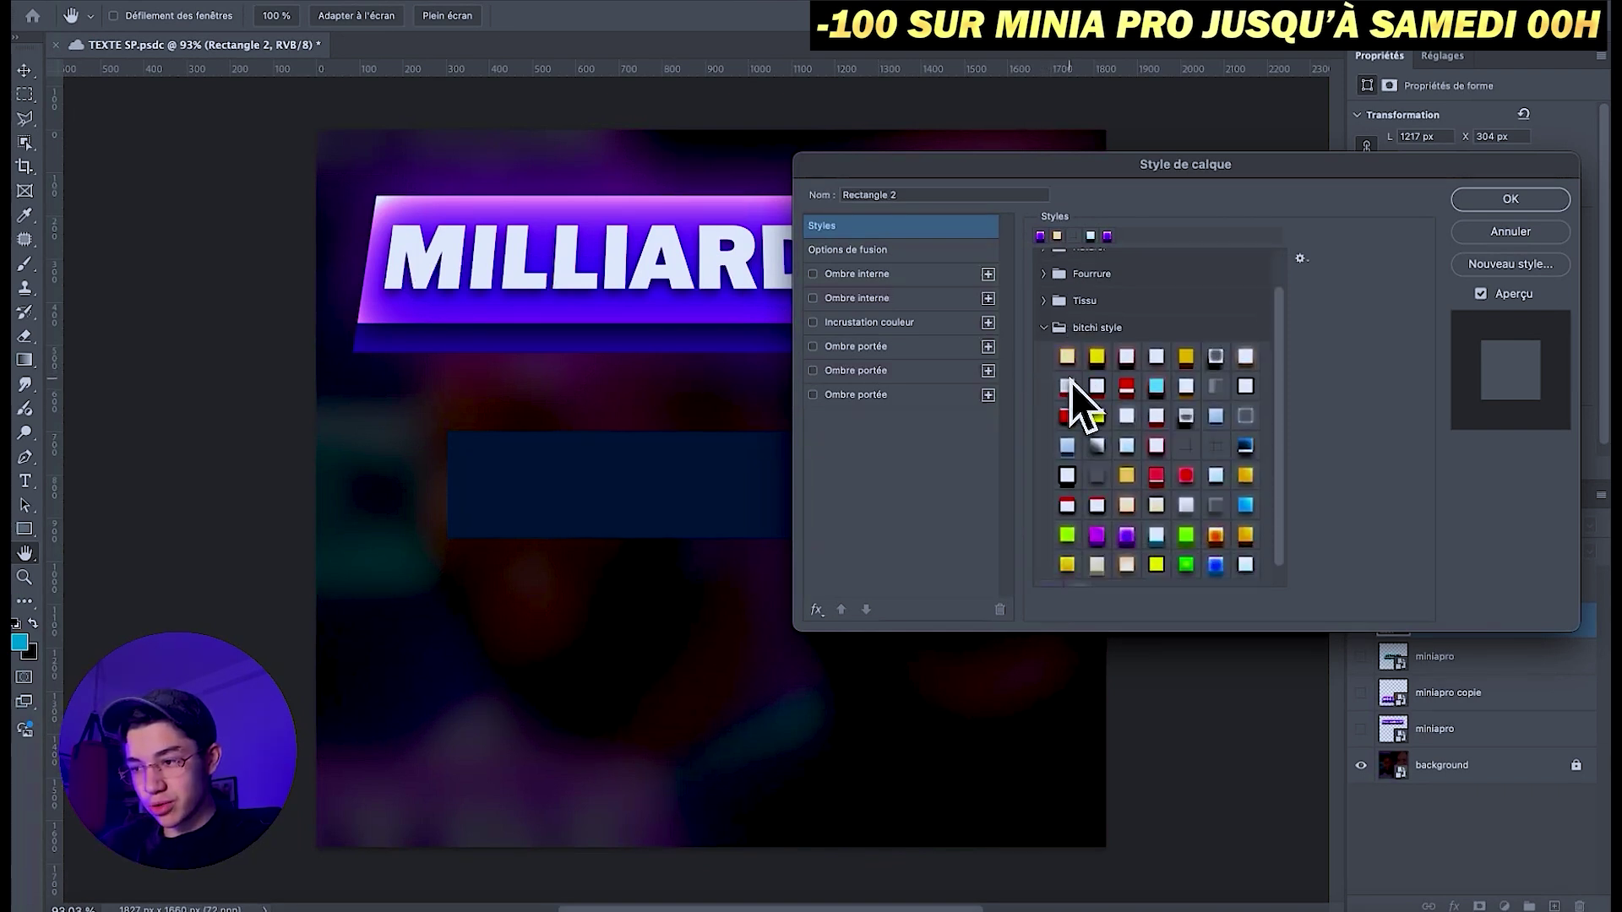
scroll(1071, 382, down, 1)
drag(896, 165, 1112, 155)
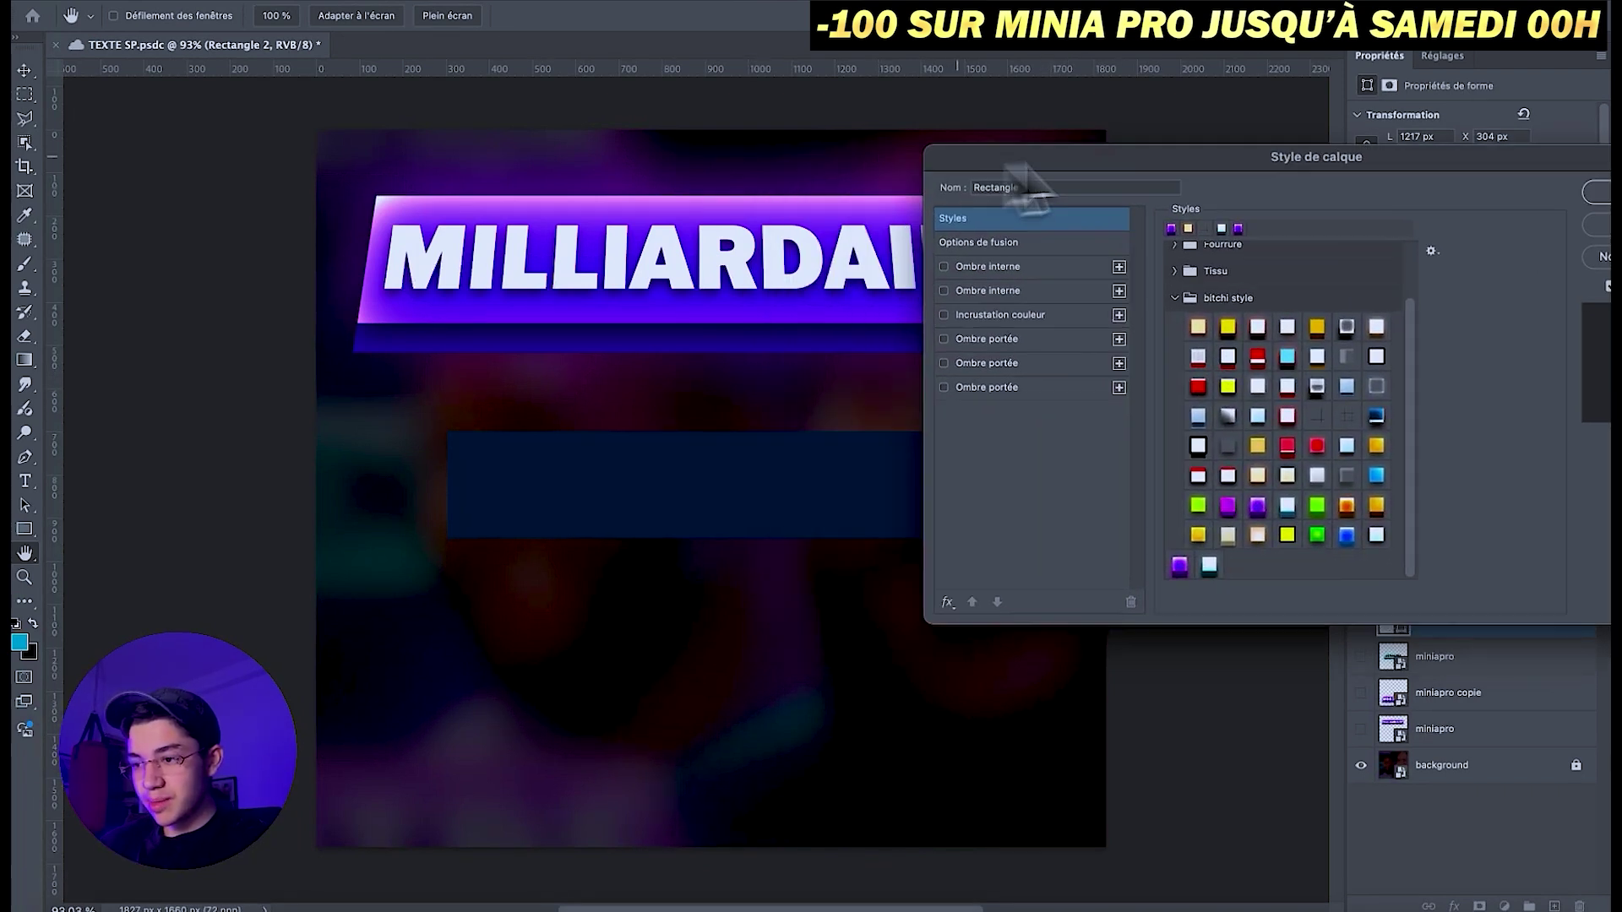
- Try gold, violet, blue-violet, yellow and gold-orange presets, then apply the cyan style
click(1282, 534)
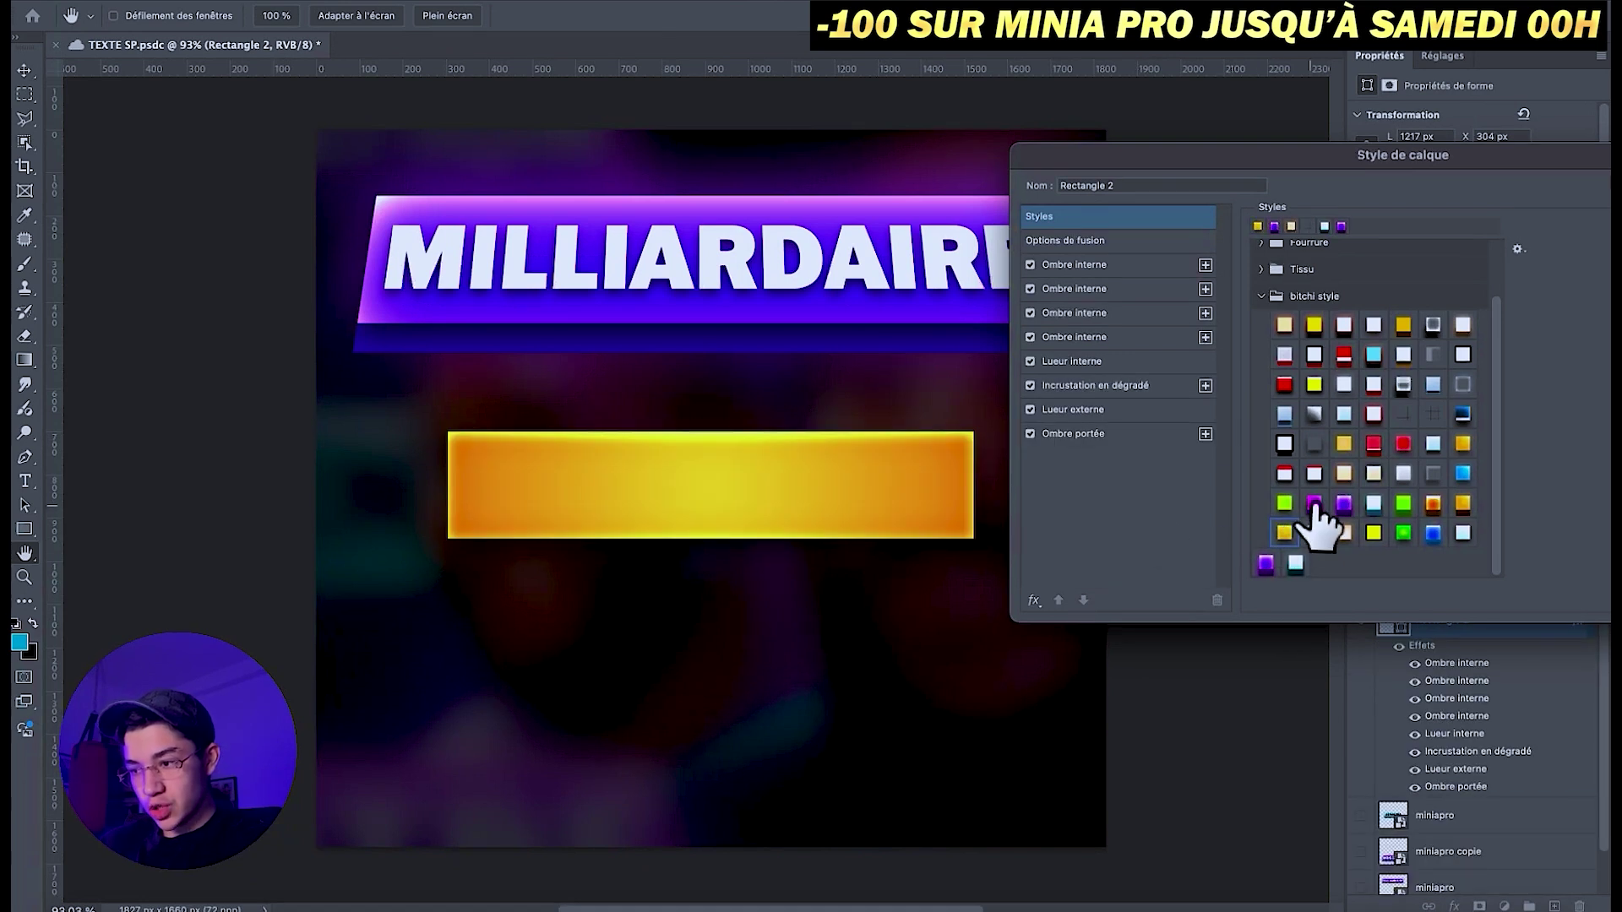
click(1314, 505)
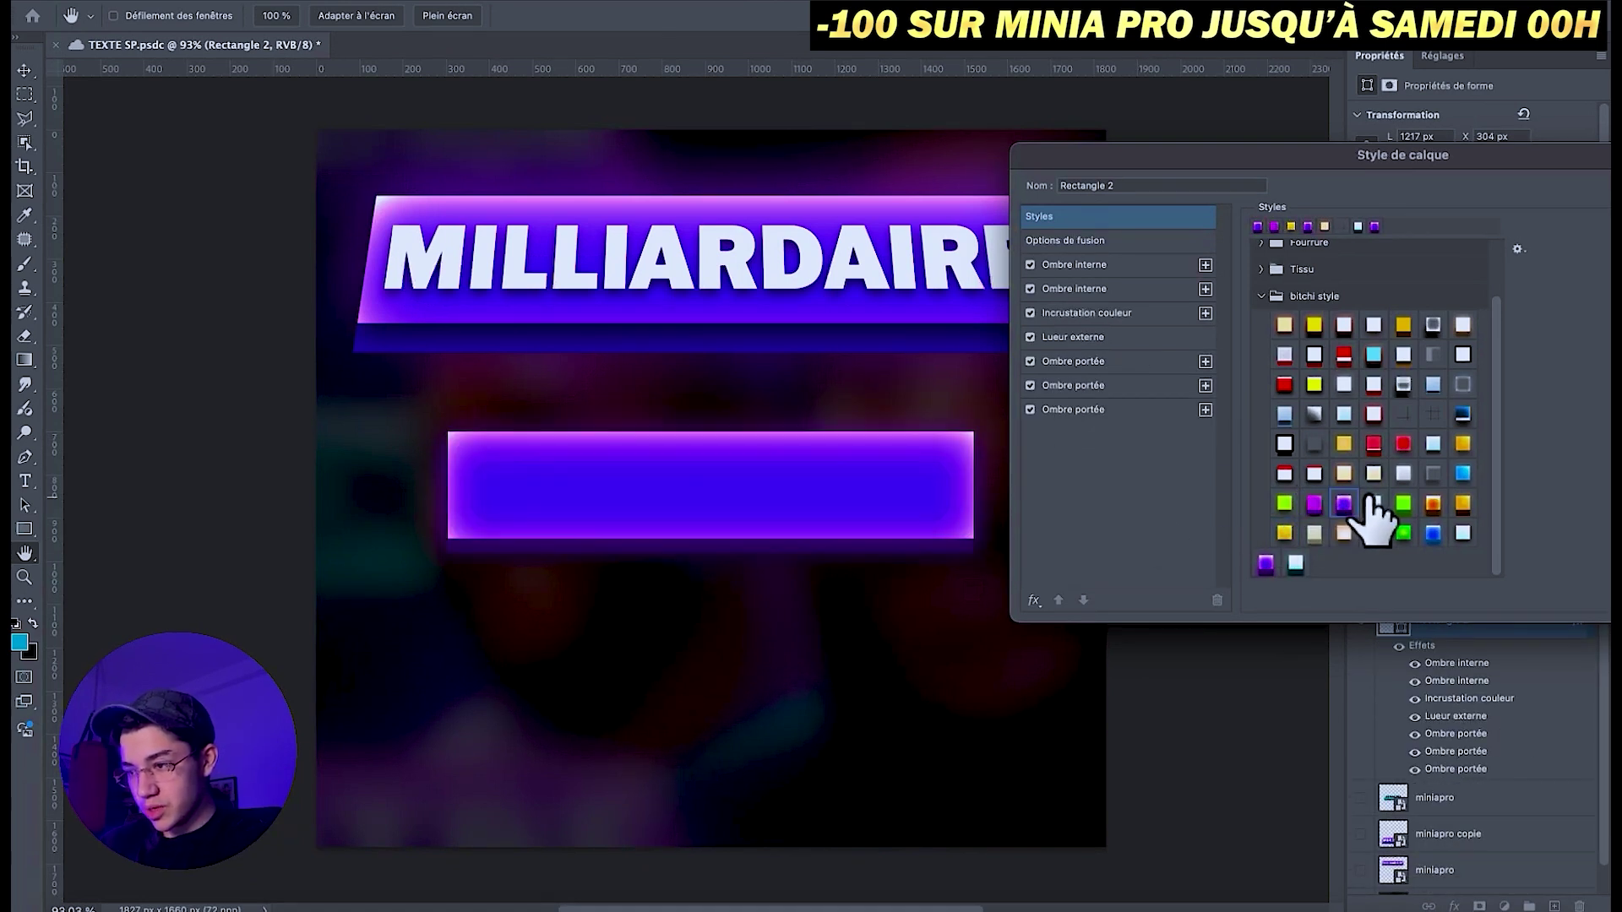
click(1374, 506)
click(1403, 533)
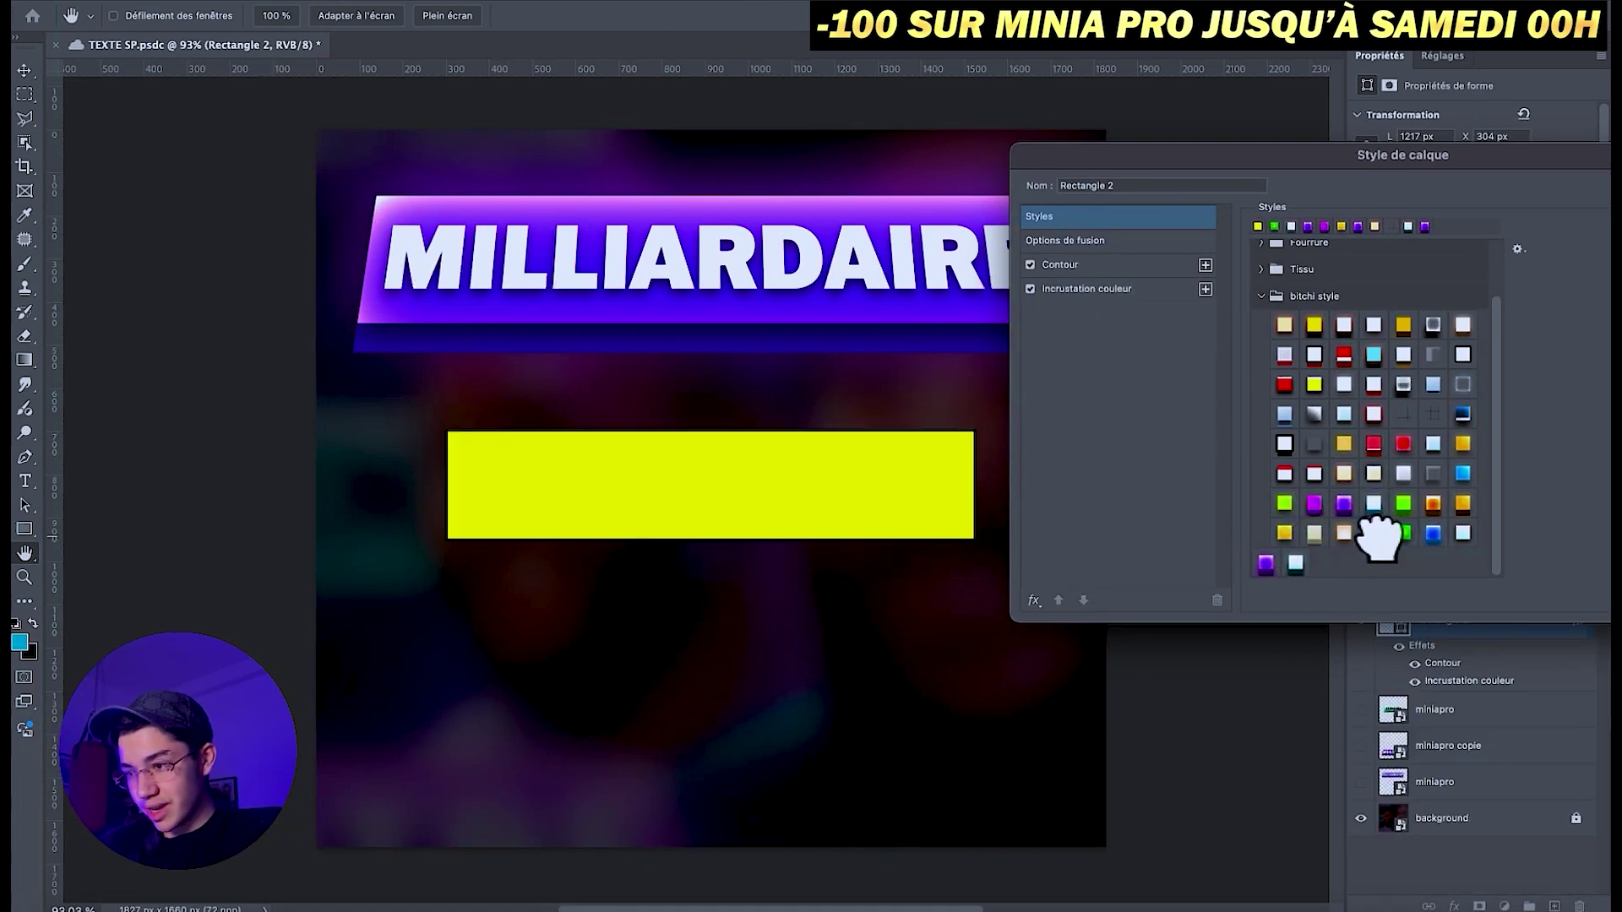
click(1343, 443)
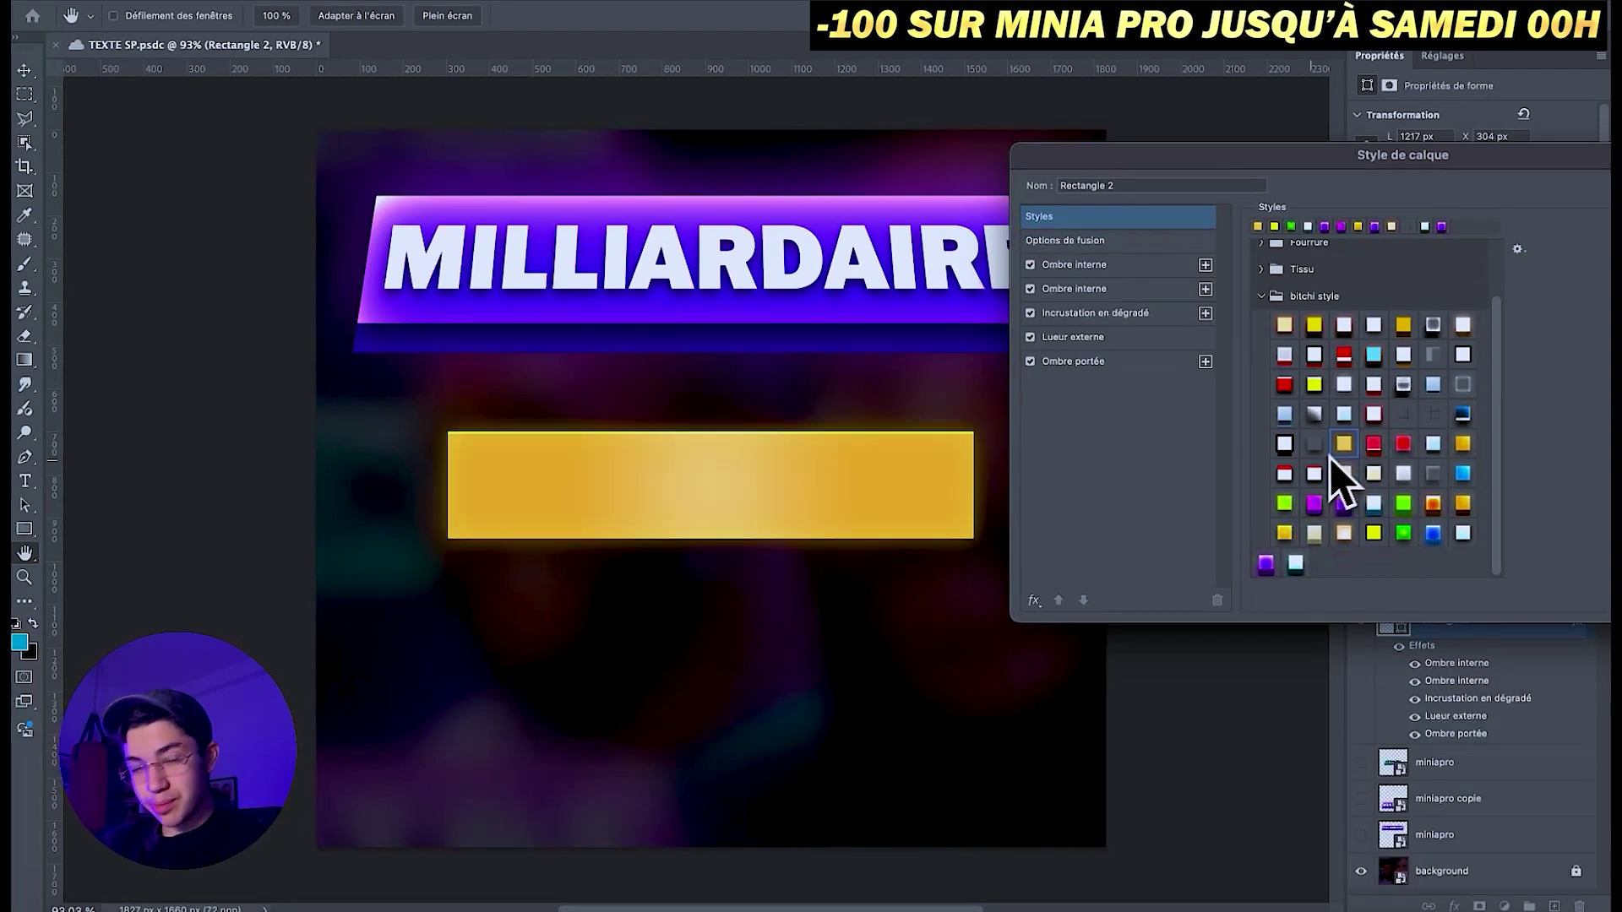
click(1295, 566)
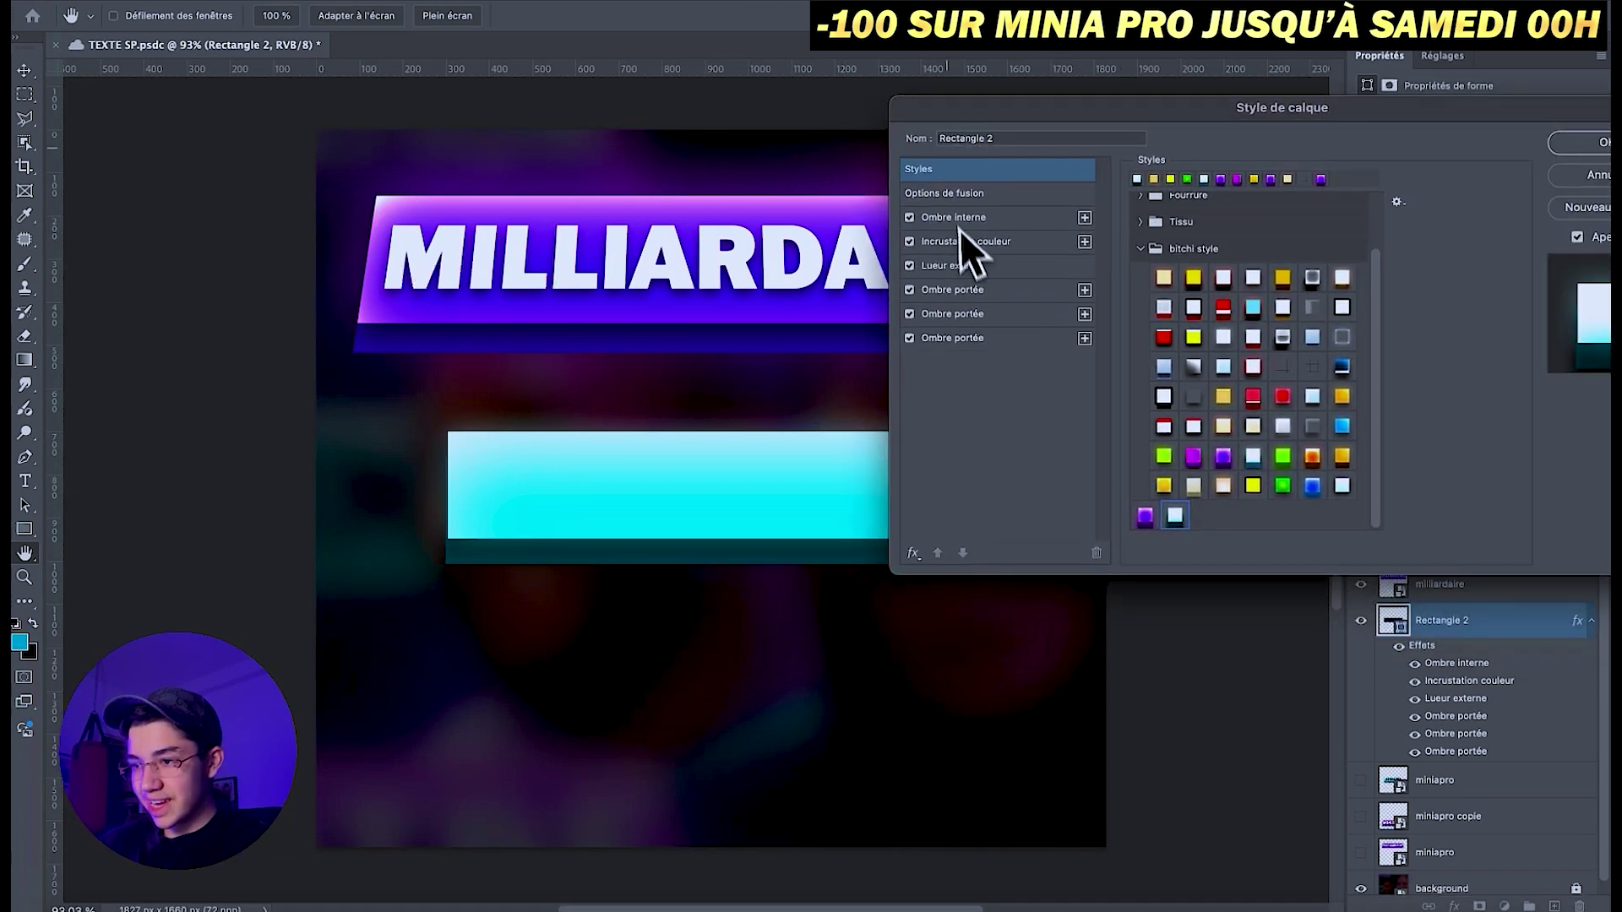
- Review the Color Overlay, Outer Glow and Drop Shadow settings, then confirm the cyan style
click(963, 241)
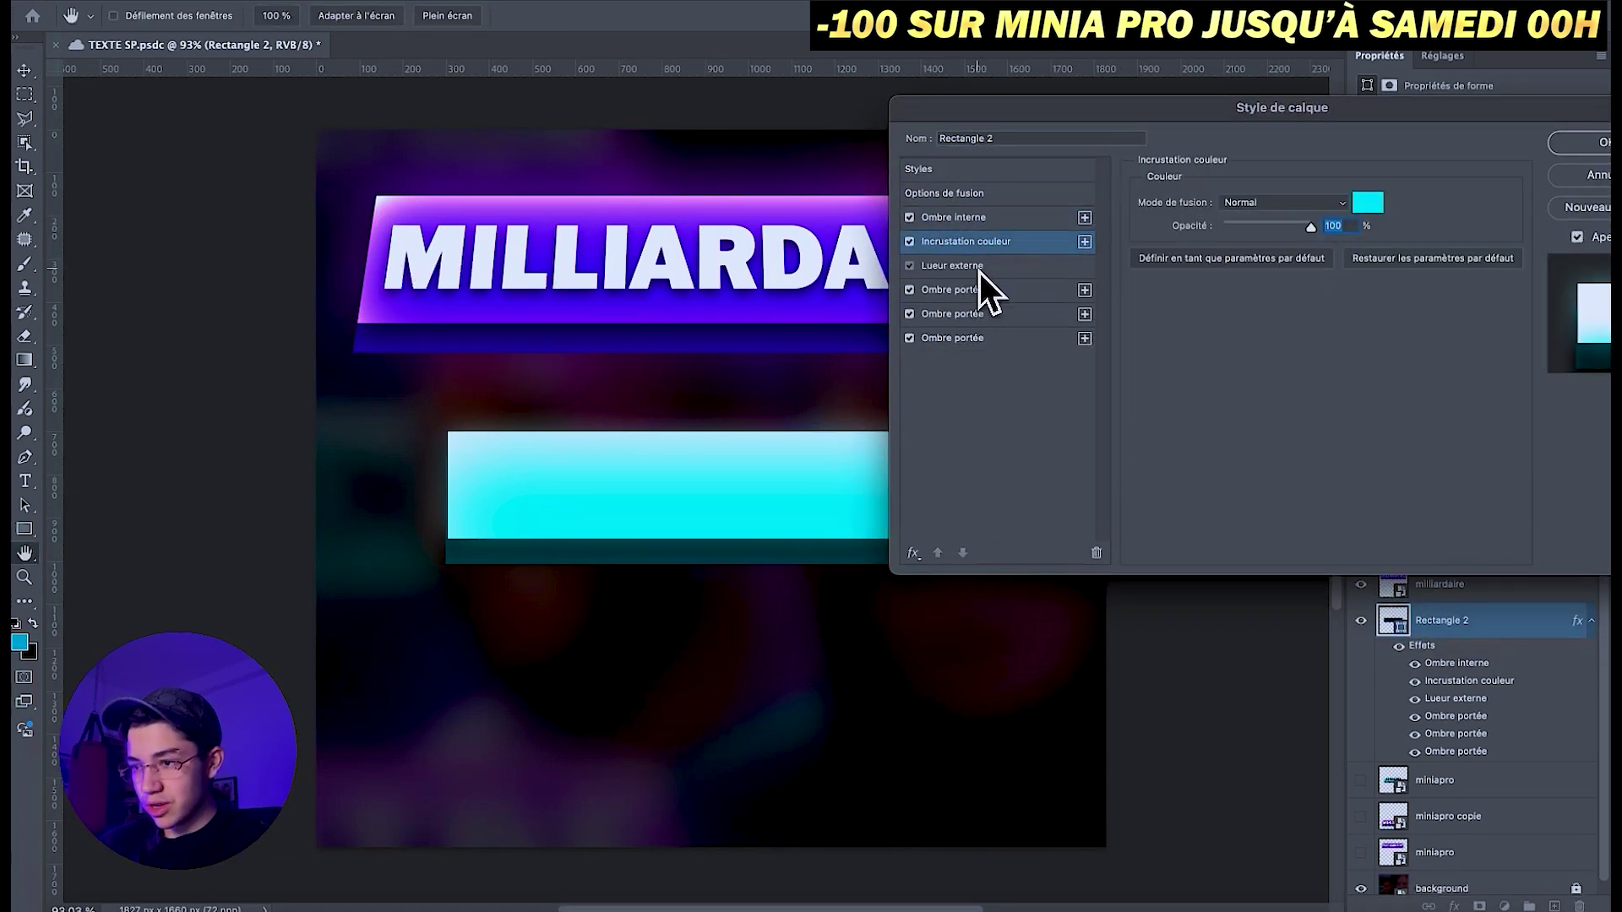
click(980, 269)
click(980, 318)
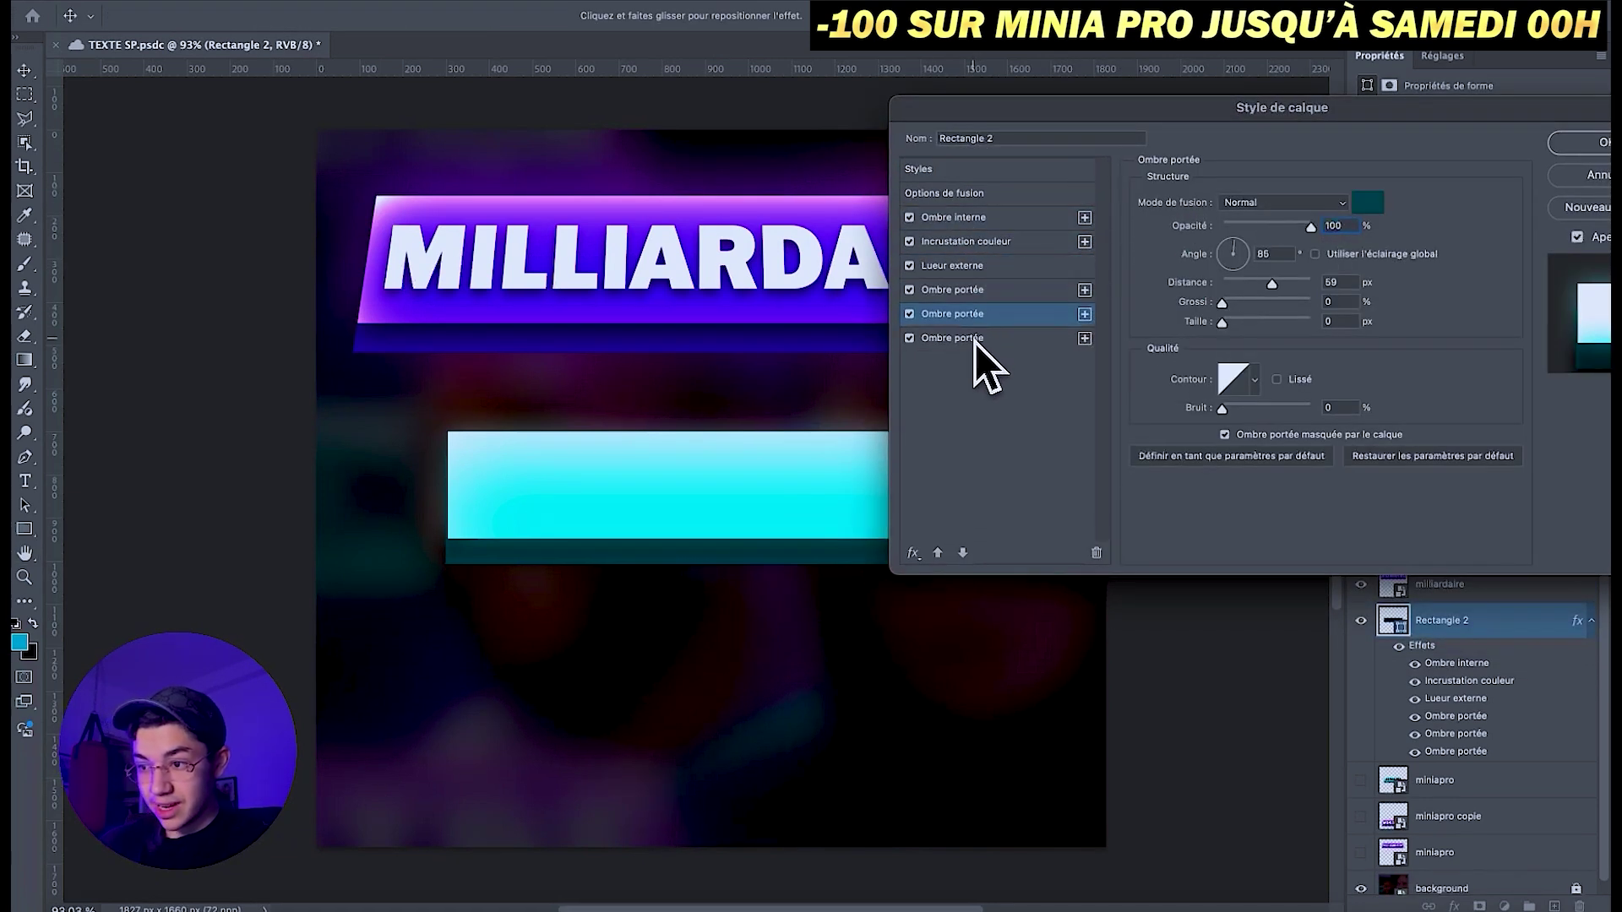
click(978, 340)
click(1594, 148)
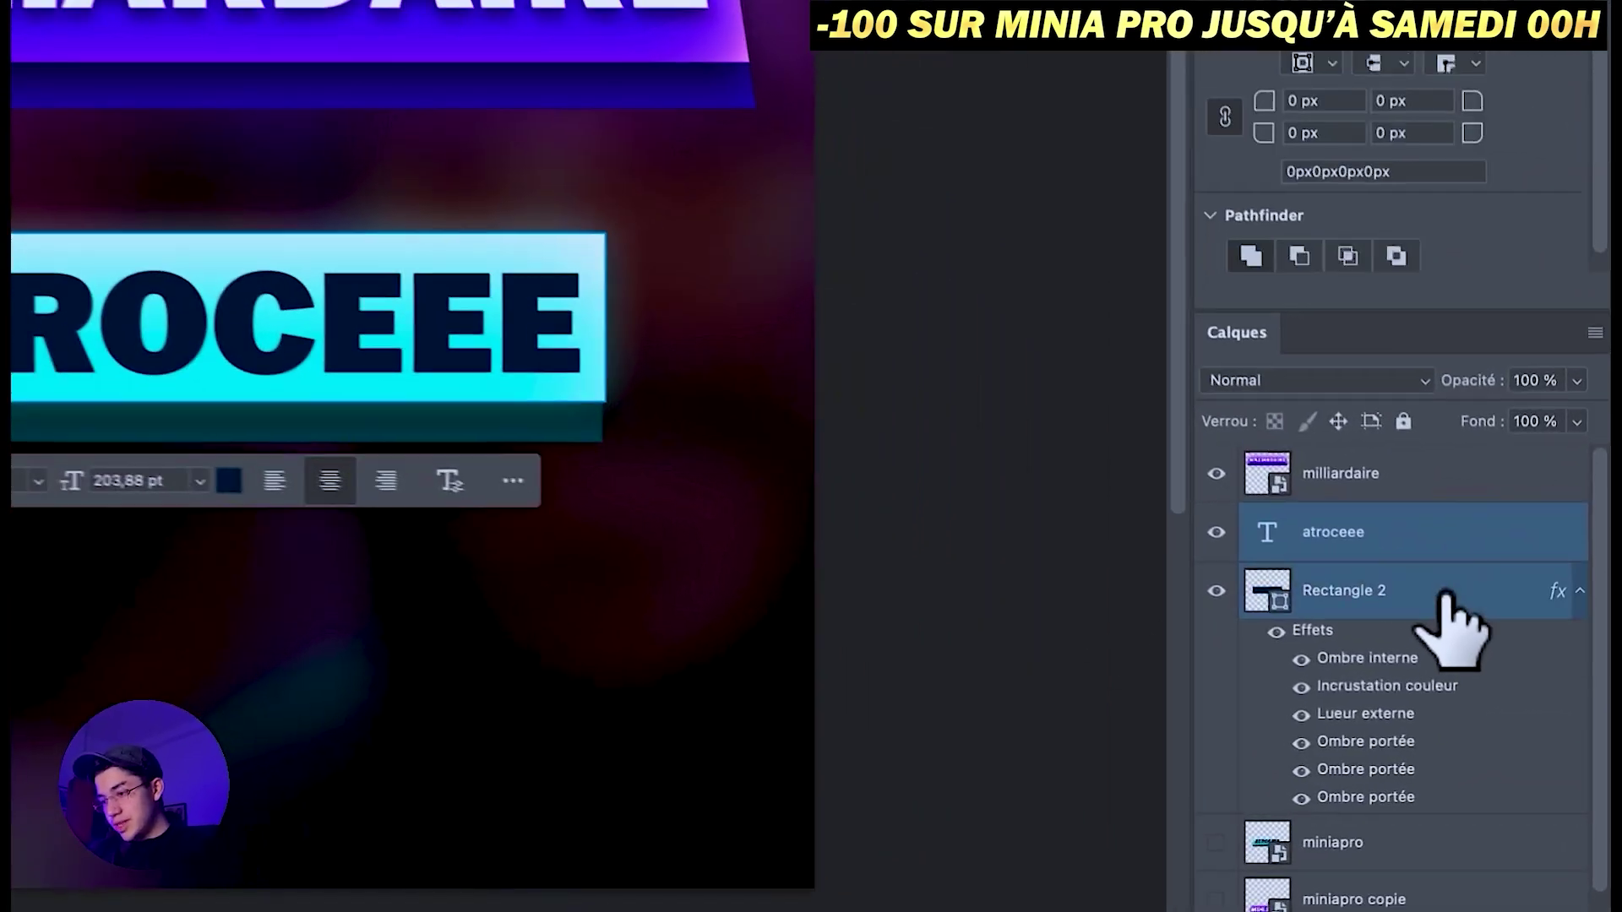
- Convert the ATROCEEE banner to a smart object and pull its top-right corner inward in perspective
right_click(1500, 664)
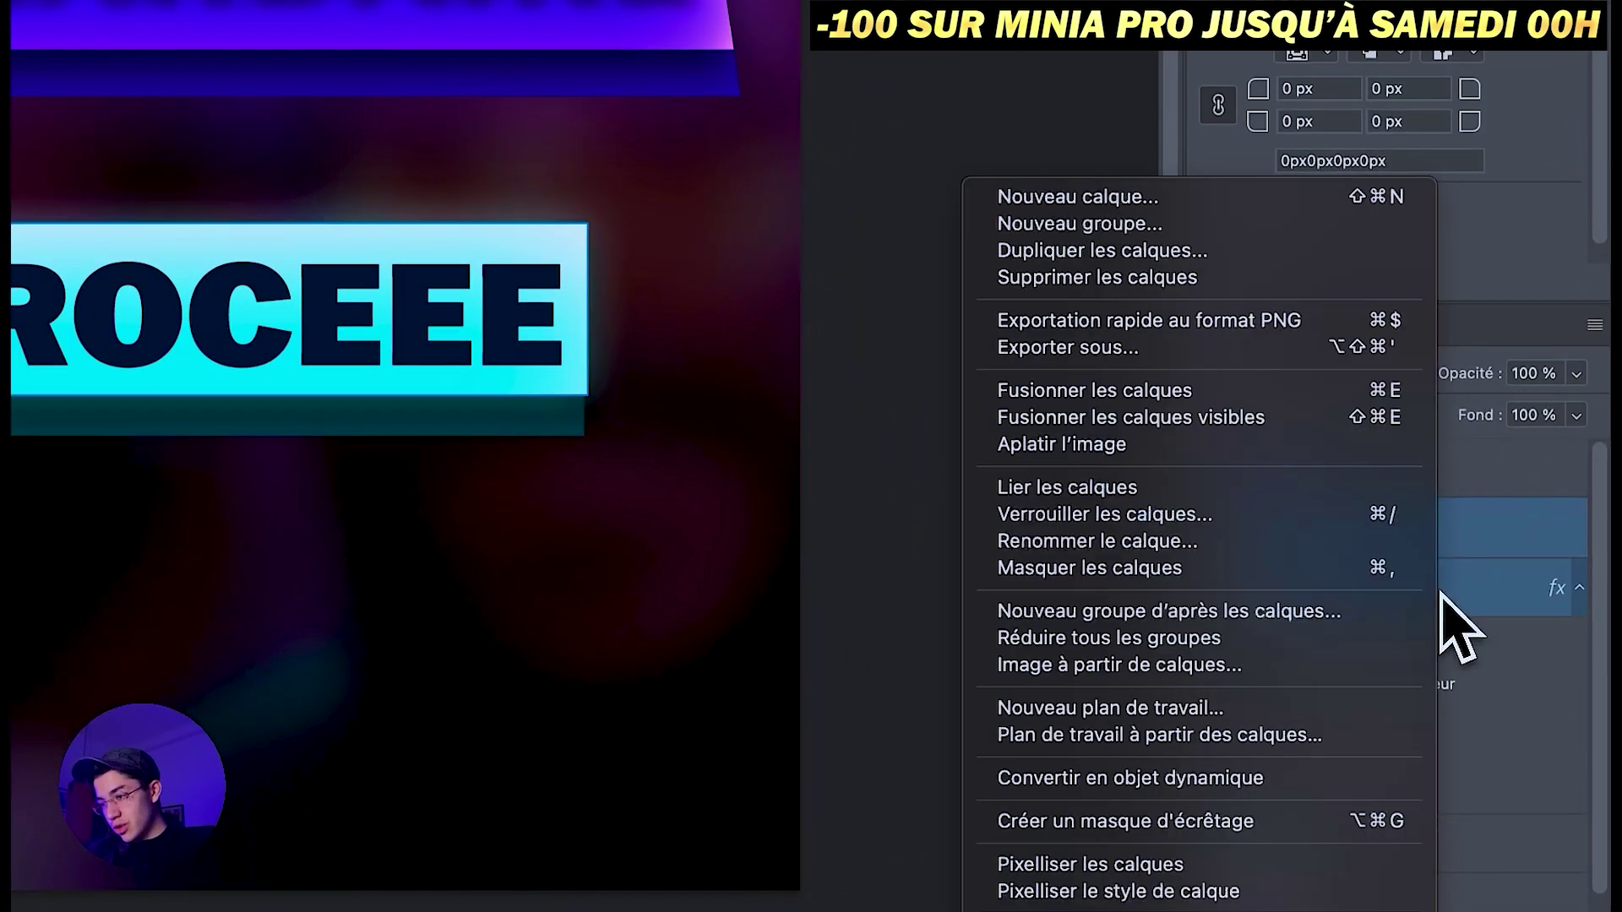
click(1313, 778)
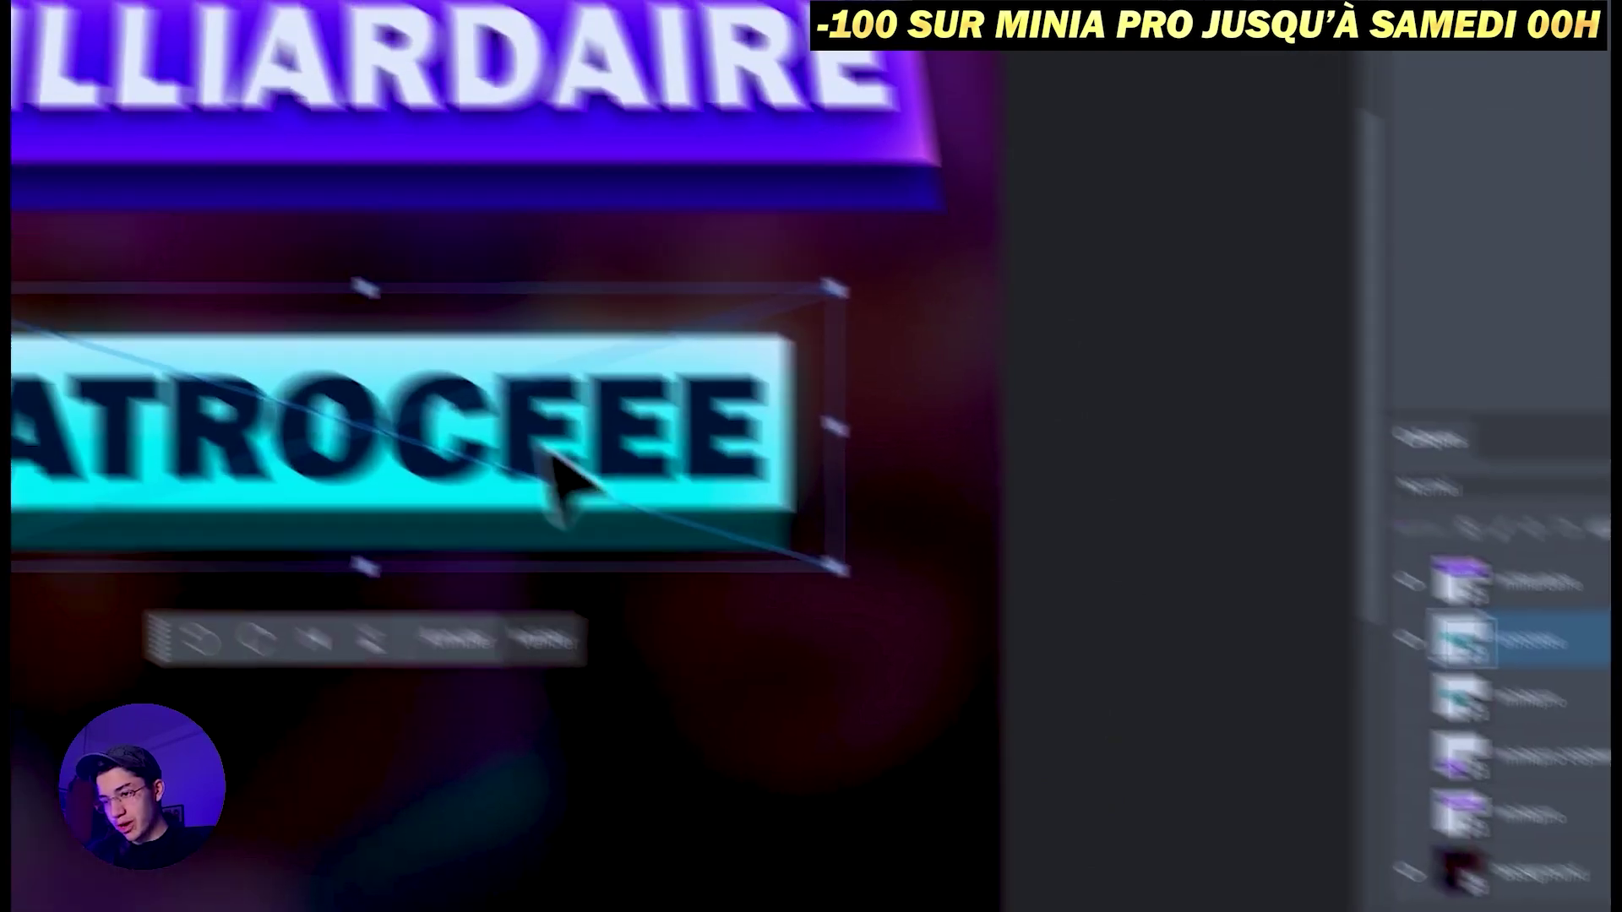
right_click(754, 503)
click(815, 621)
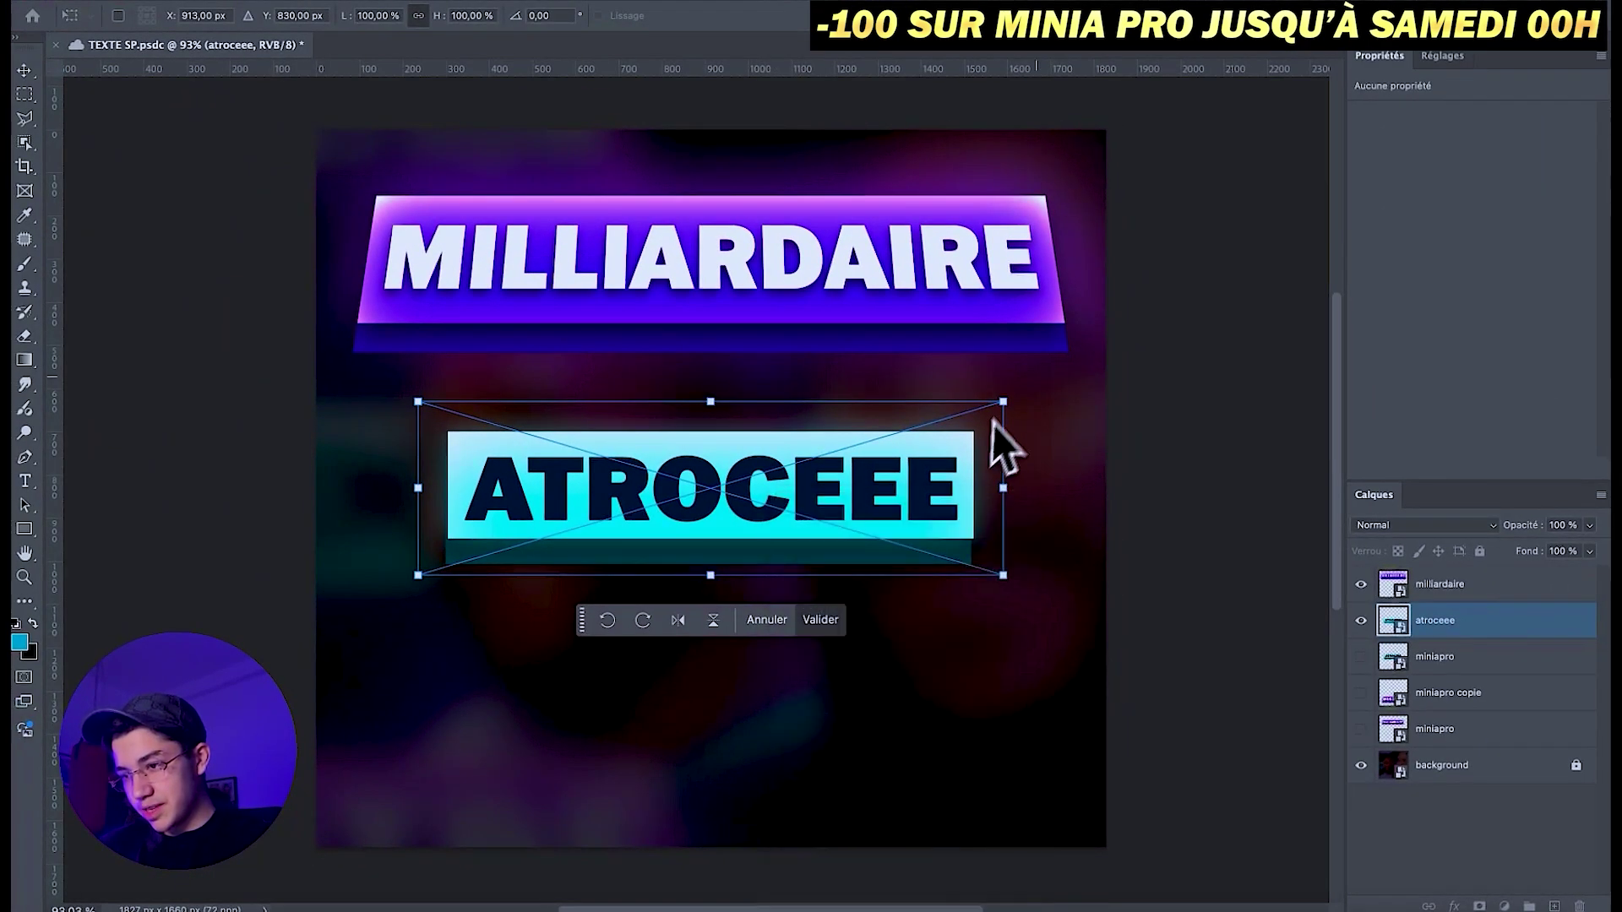
drag(997, 408, 945, 407)
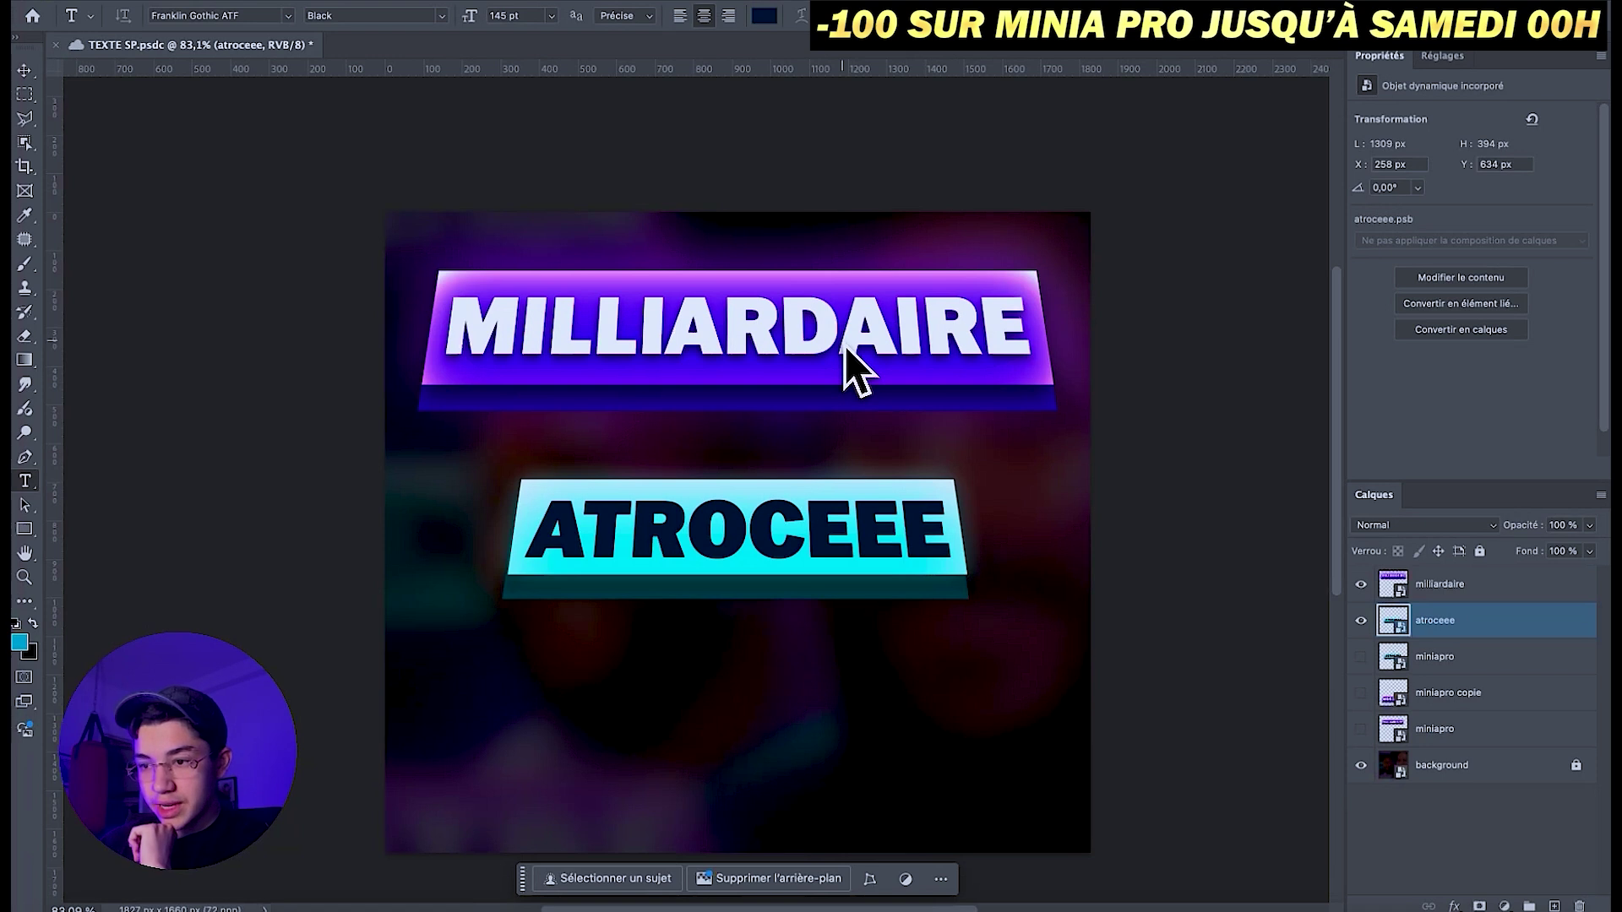
- Duplicate the MILLIARDAIRE banner and place the copy below atroceee
right_click(1439, 587)
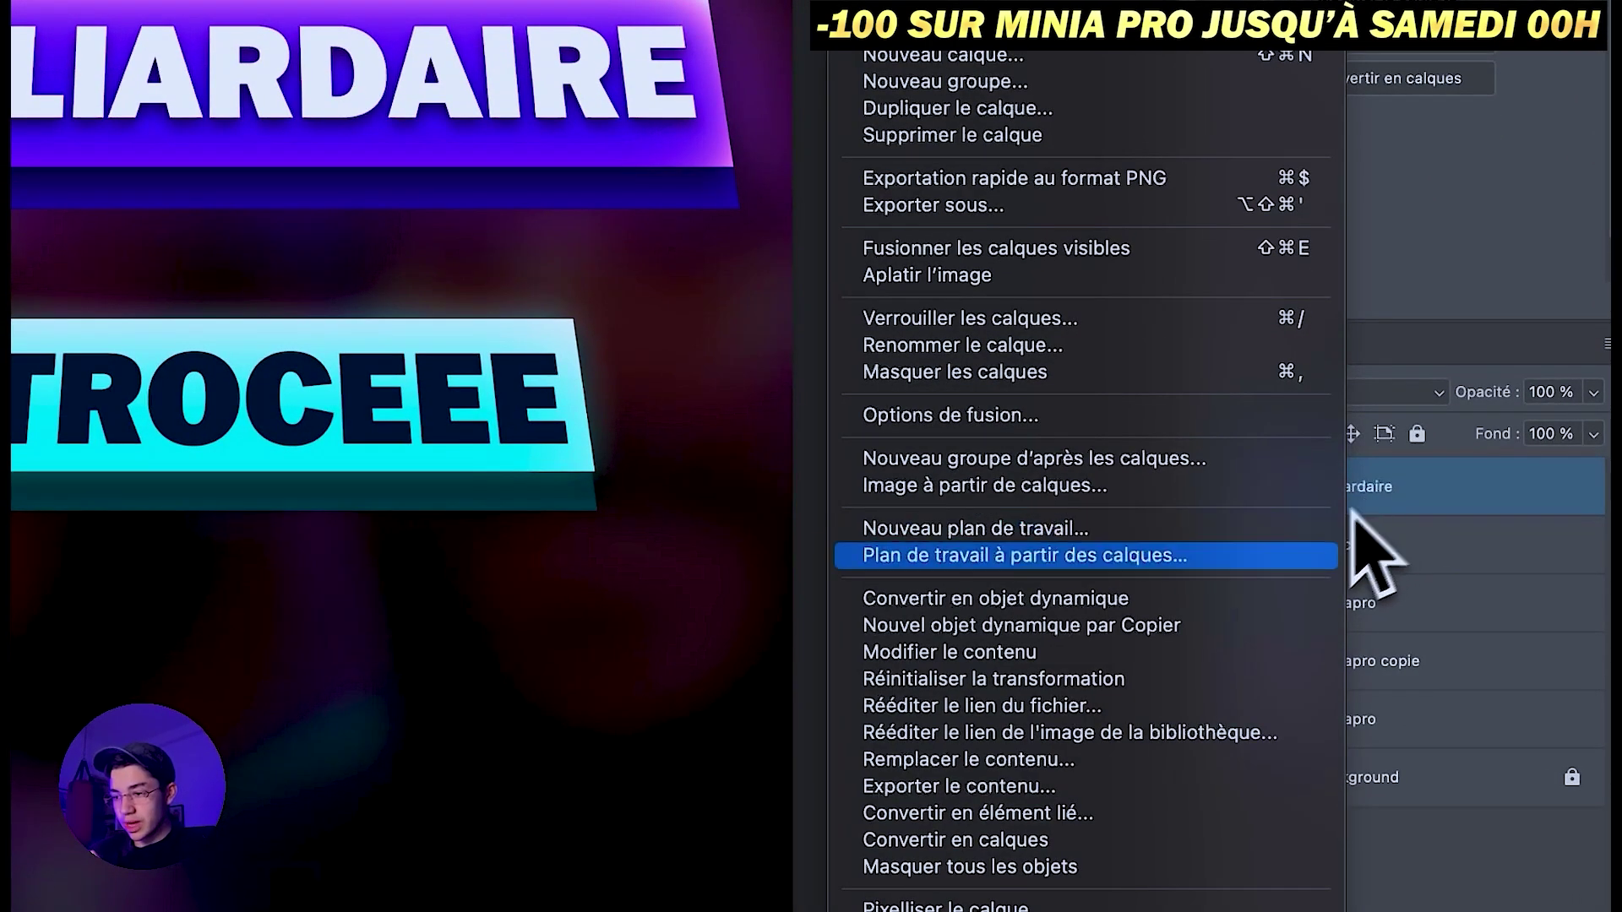
click(1227, 629)
drag(1335, 549, 1331, 604)
key(ctrl+t)
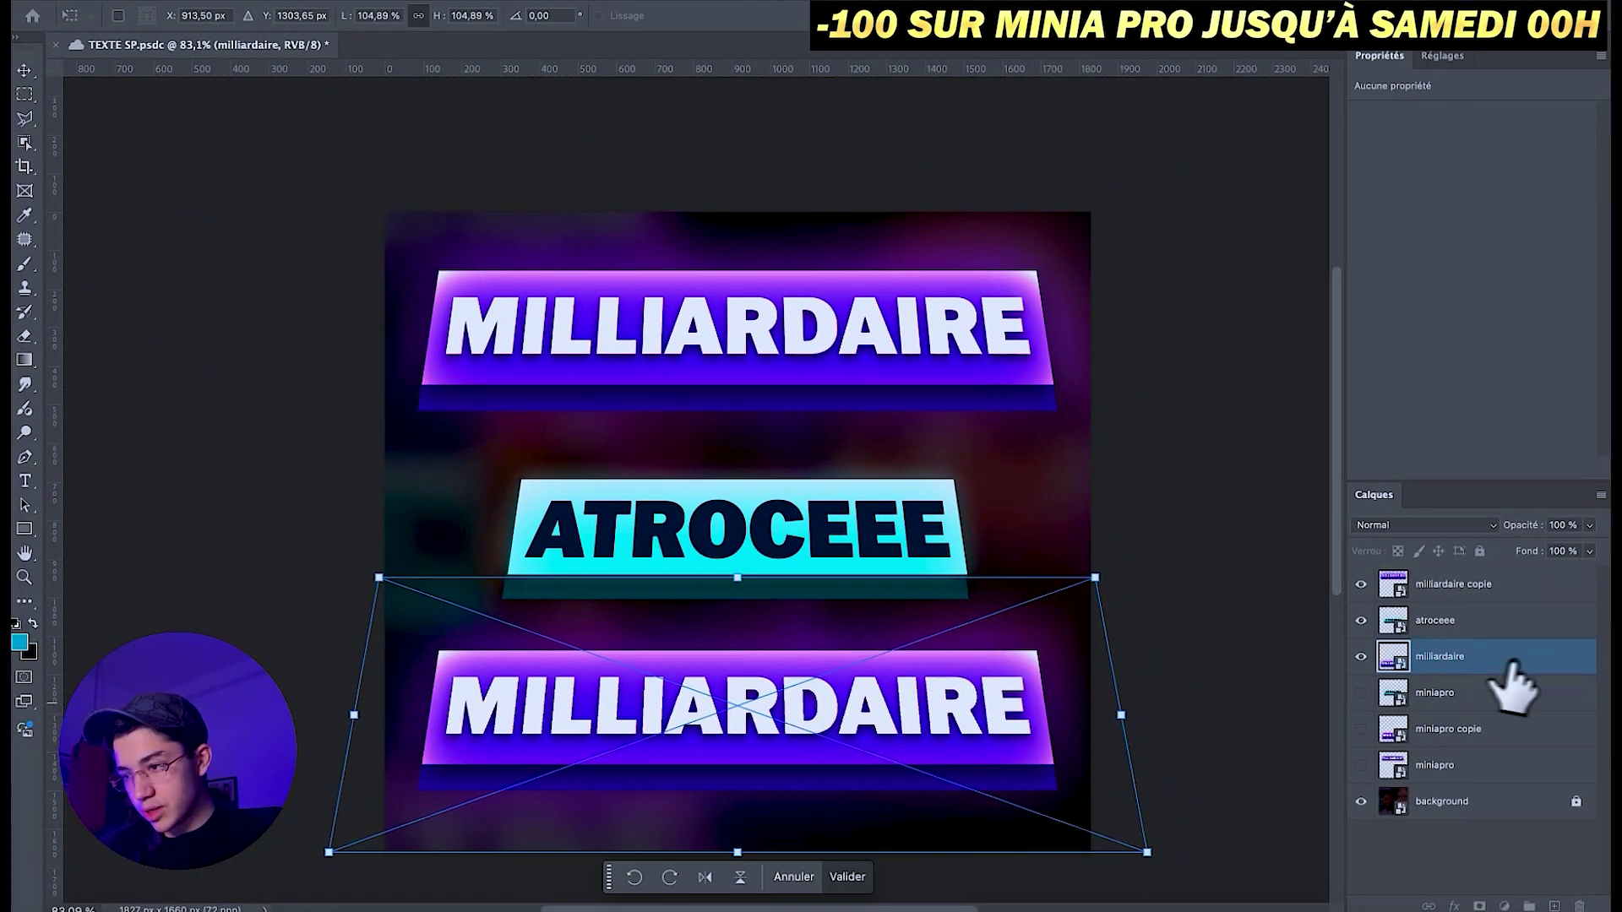
key(Return)
- Change the copy's smart object text to 'Miniaproo', then save and close the contents
double_click(1394, 657)
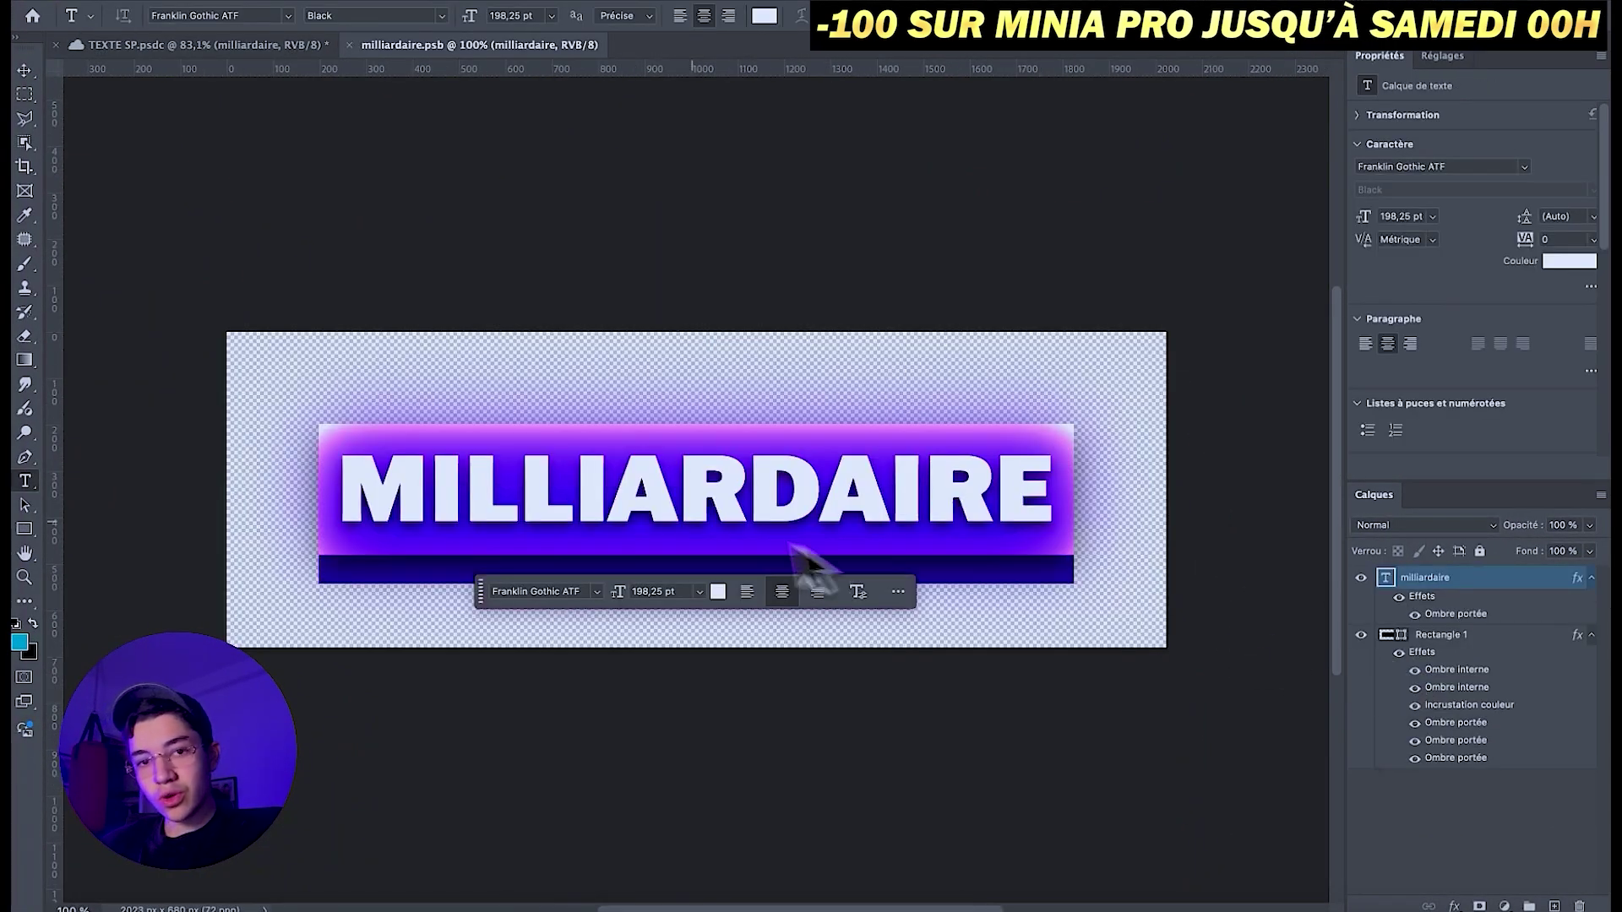
click(608, 476)
key(ctrl+a)
key(BackSpace)
text(Miniapr)
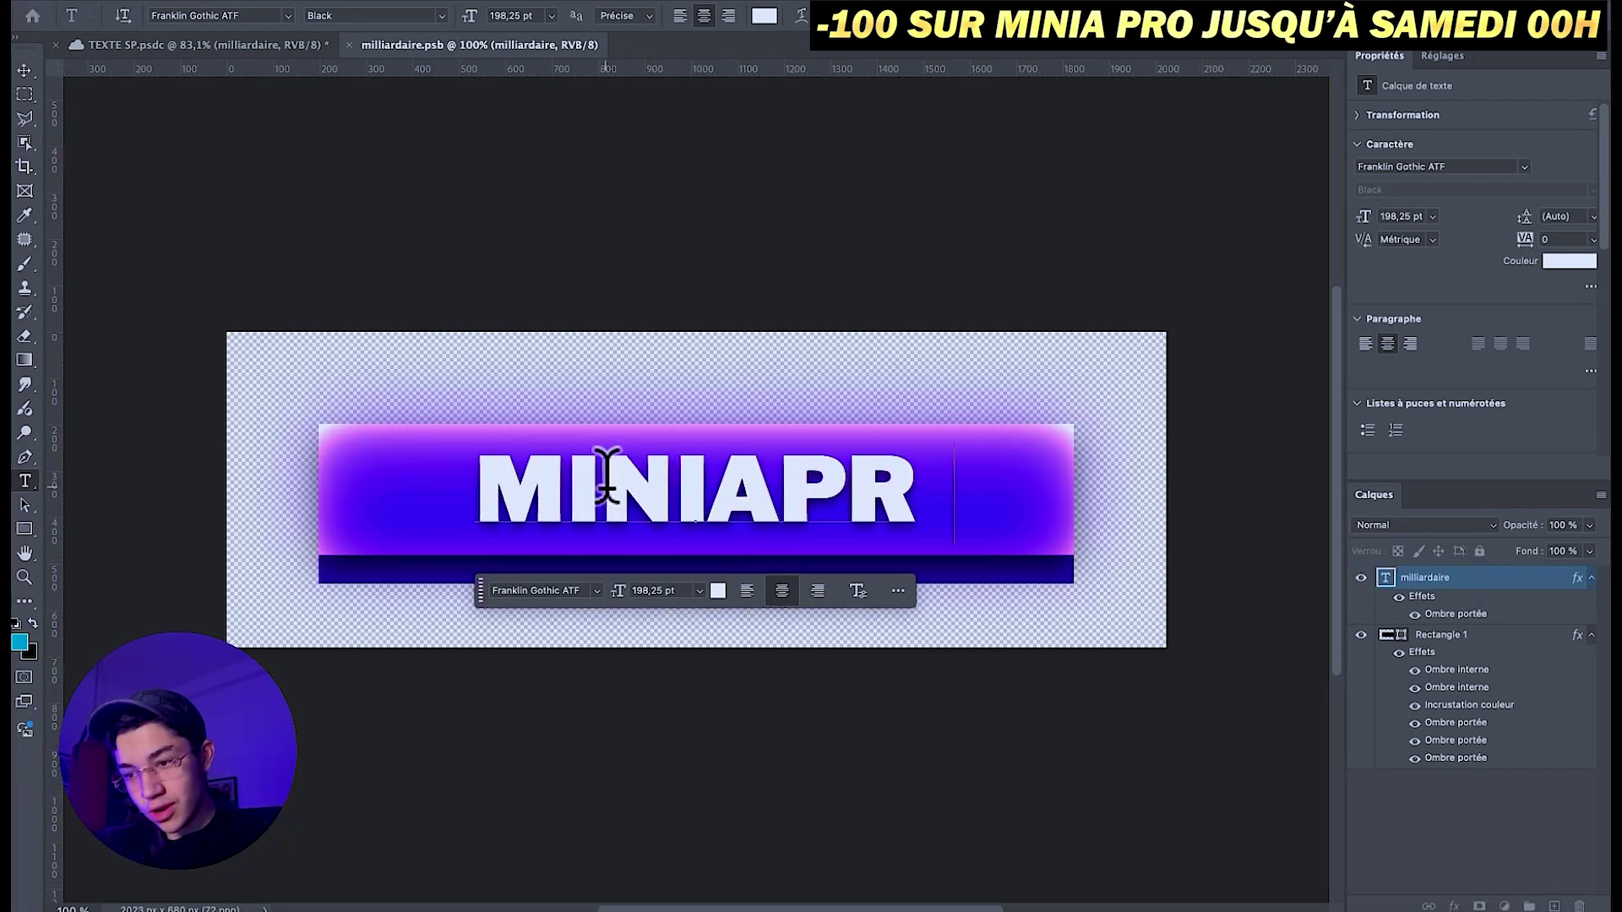
text(oo)
key(ctrl+s)
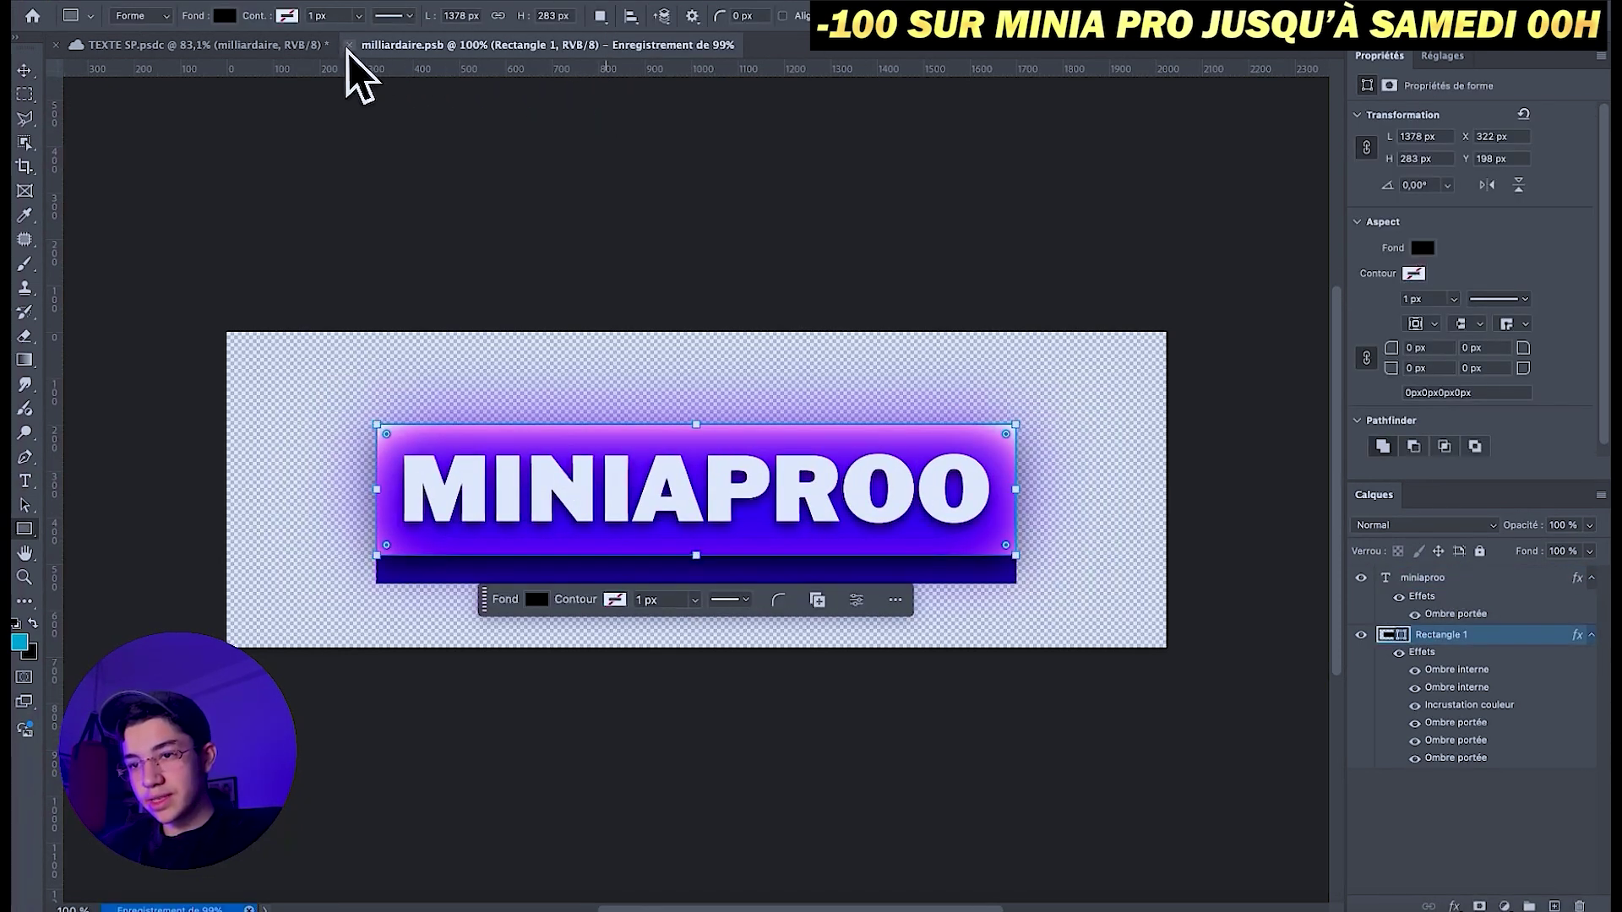
click(348, 46)
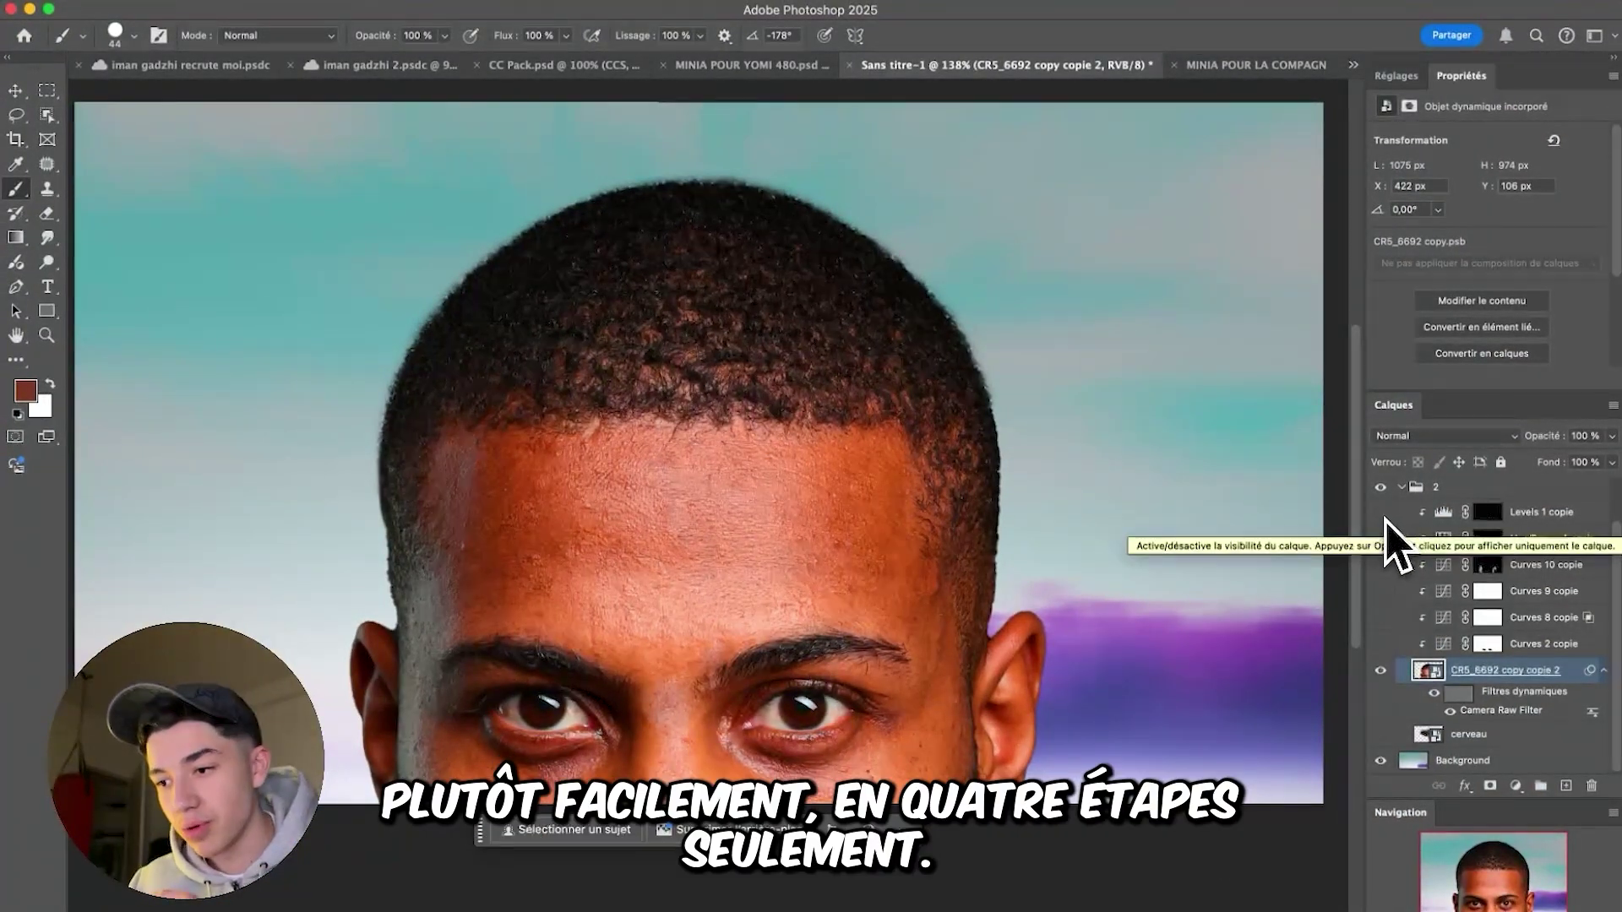
- Turn on the Curves 8 copie colour adjustments over the face
click(1512, 617)
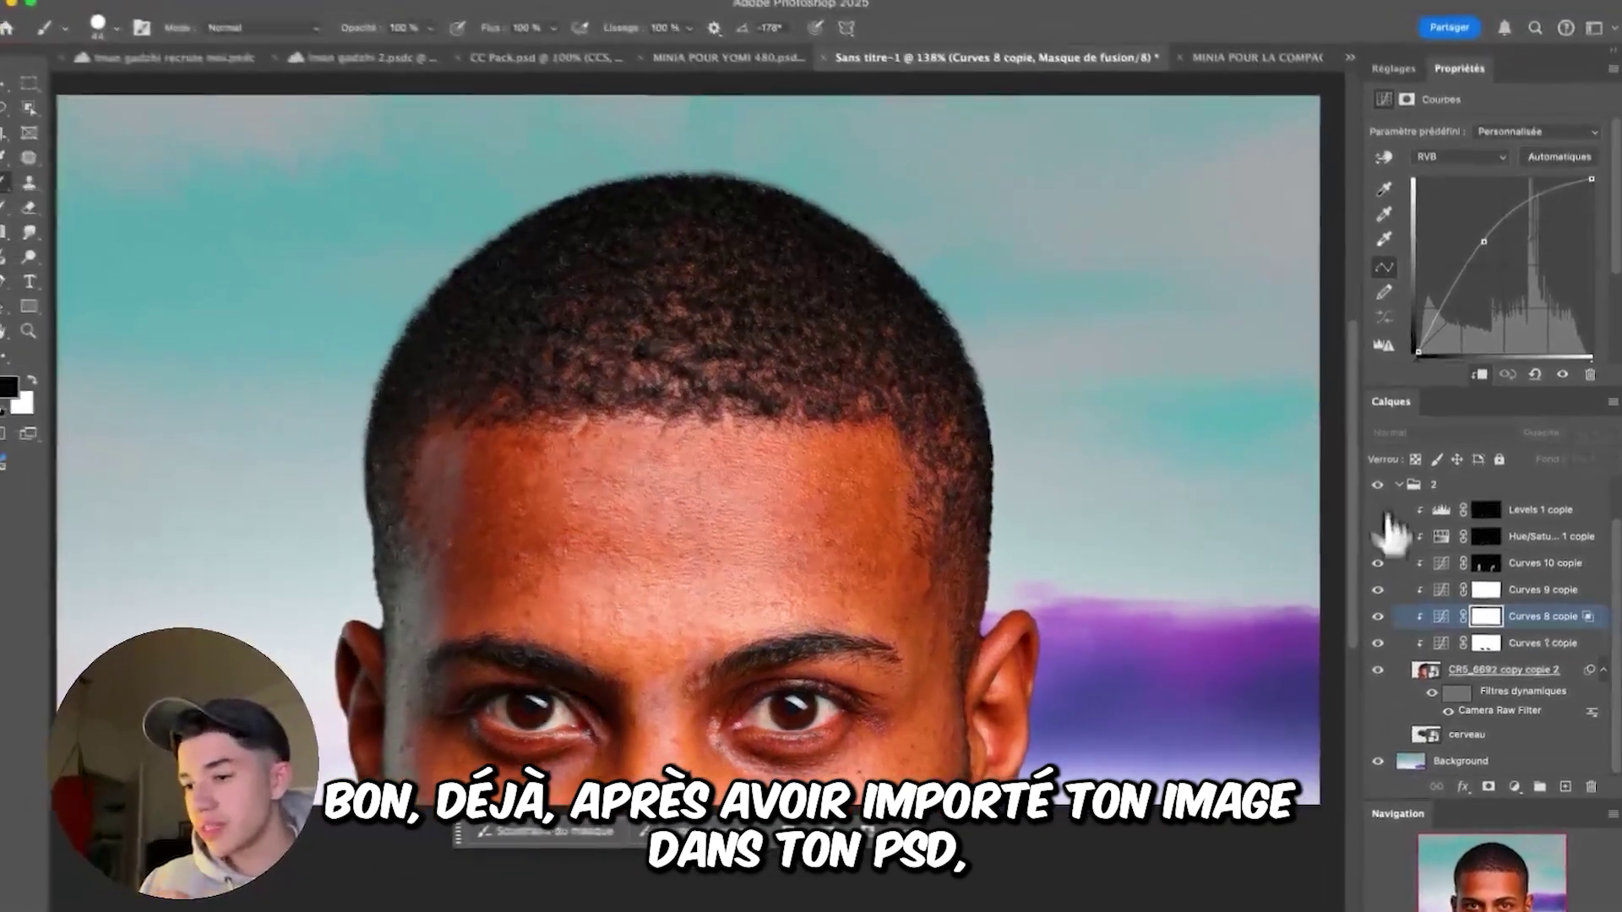
click(1381, 512)
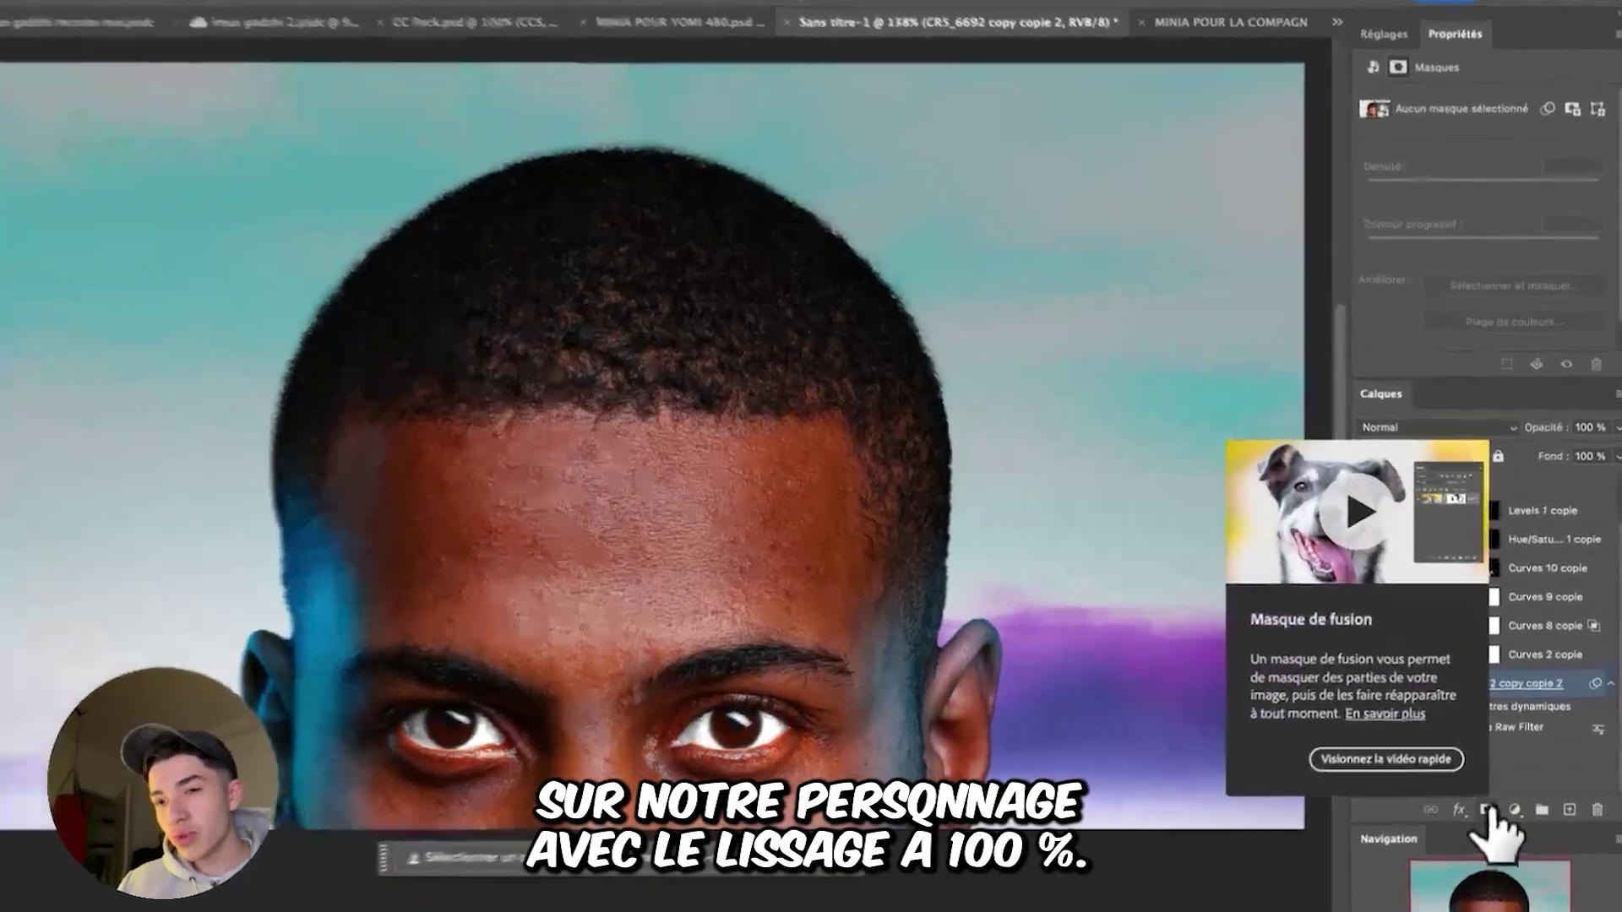
- Mask away the hair above the forehead with a 300 brush and add a new layer beneath the head
click(1488, 811)
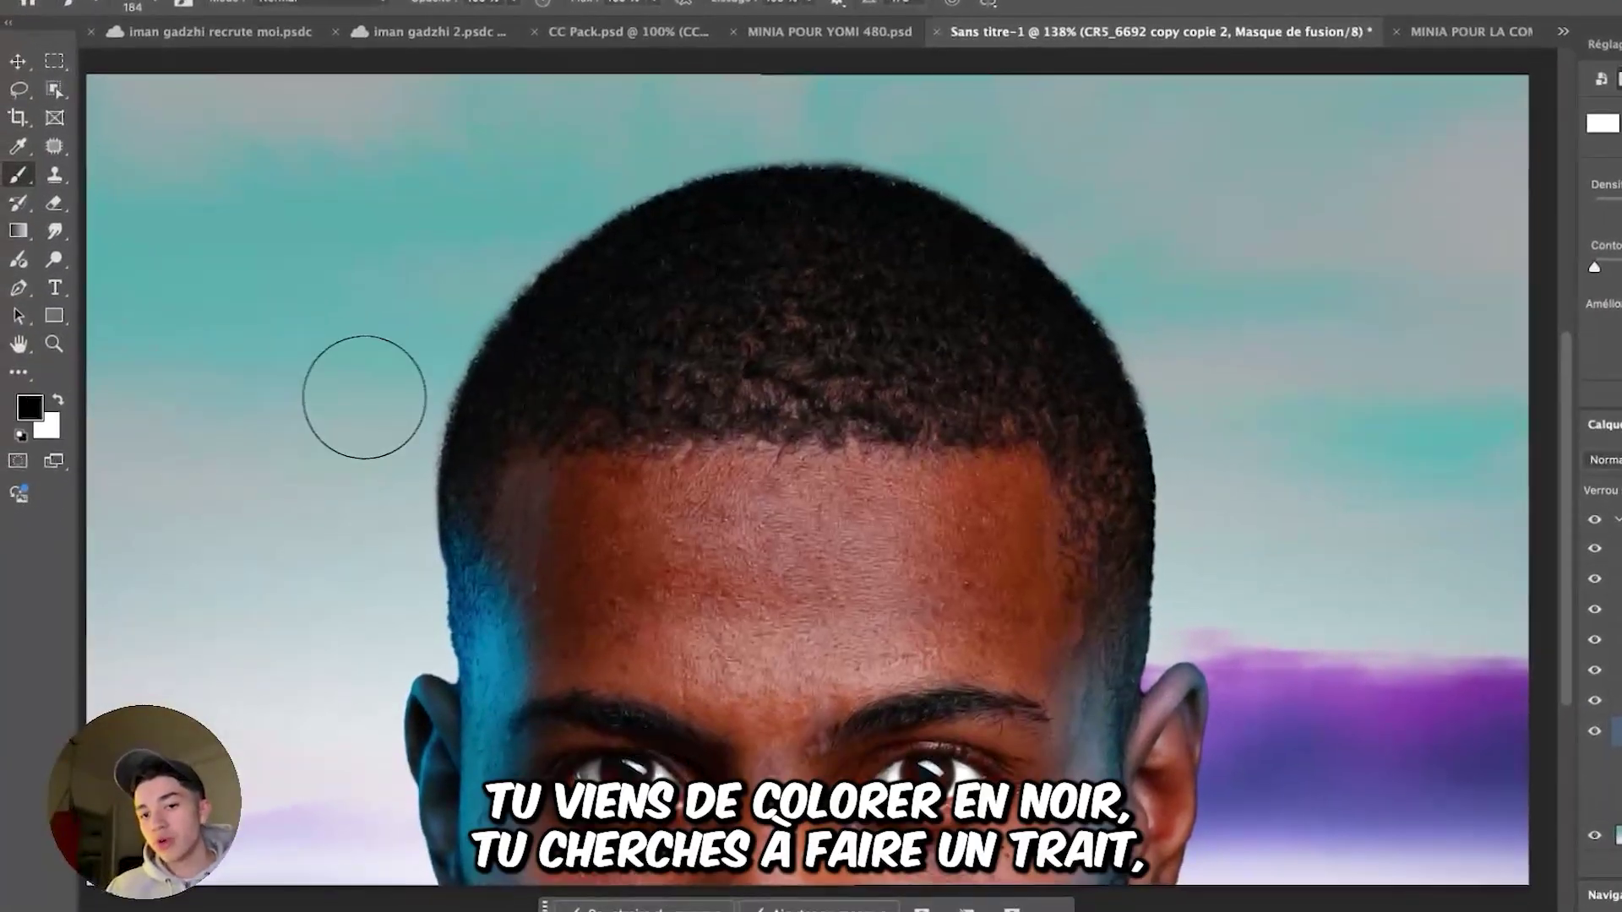
drag(364, 397, 387, 380)
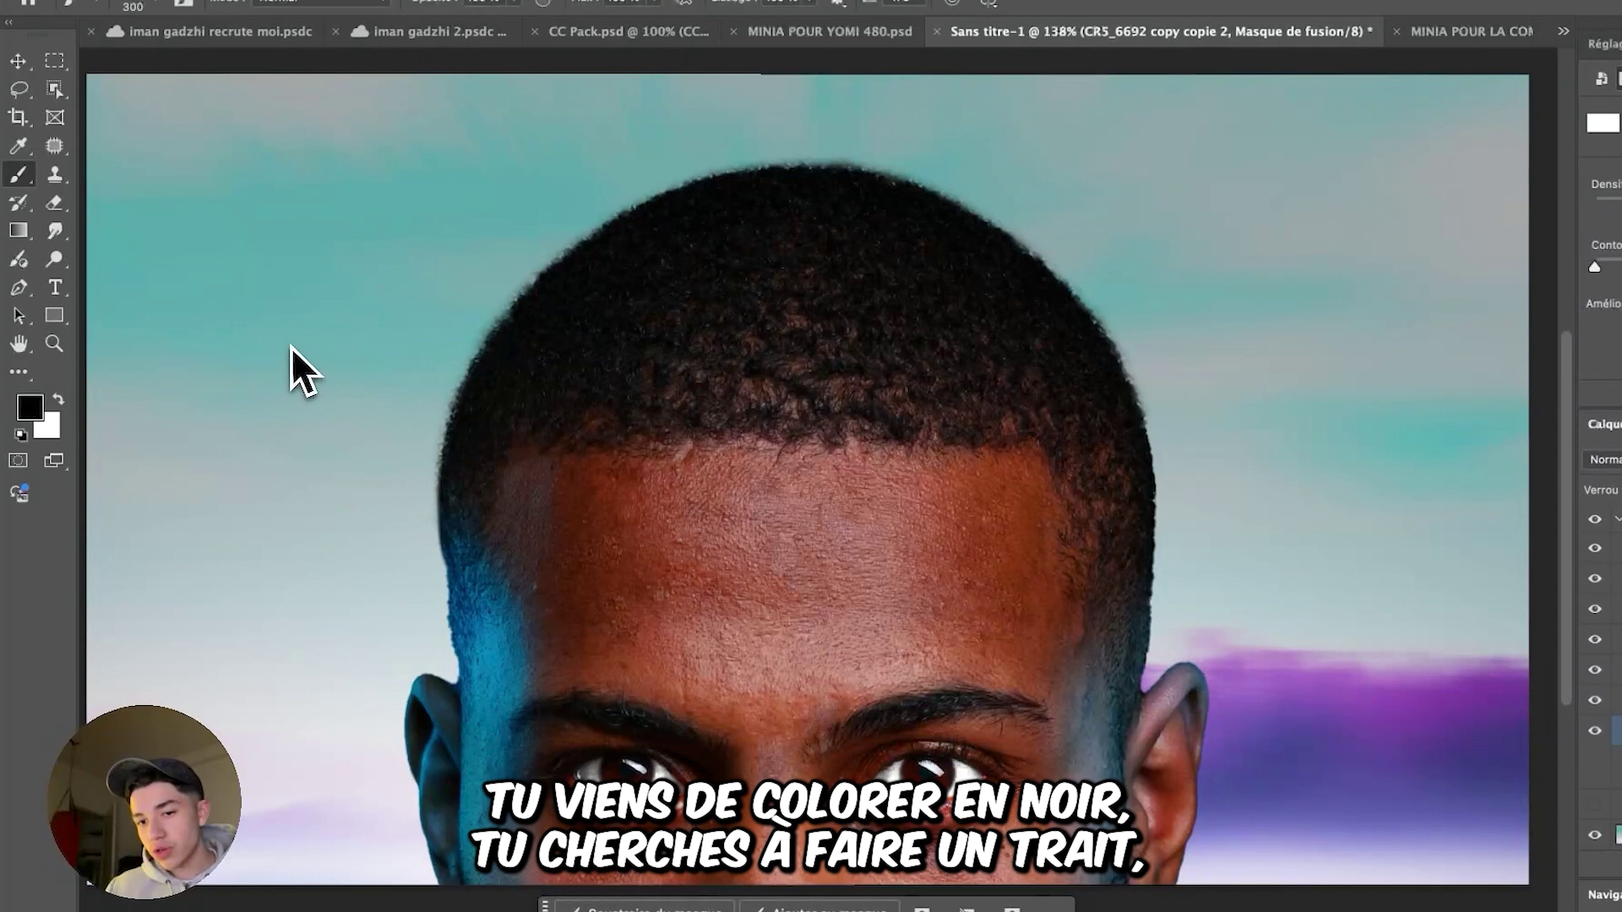
drag(499, 397, 1048, 334)
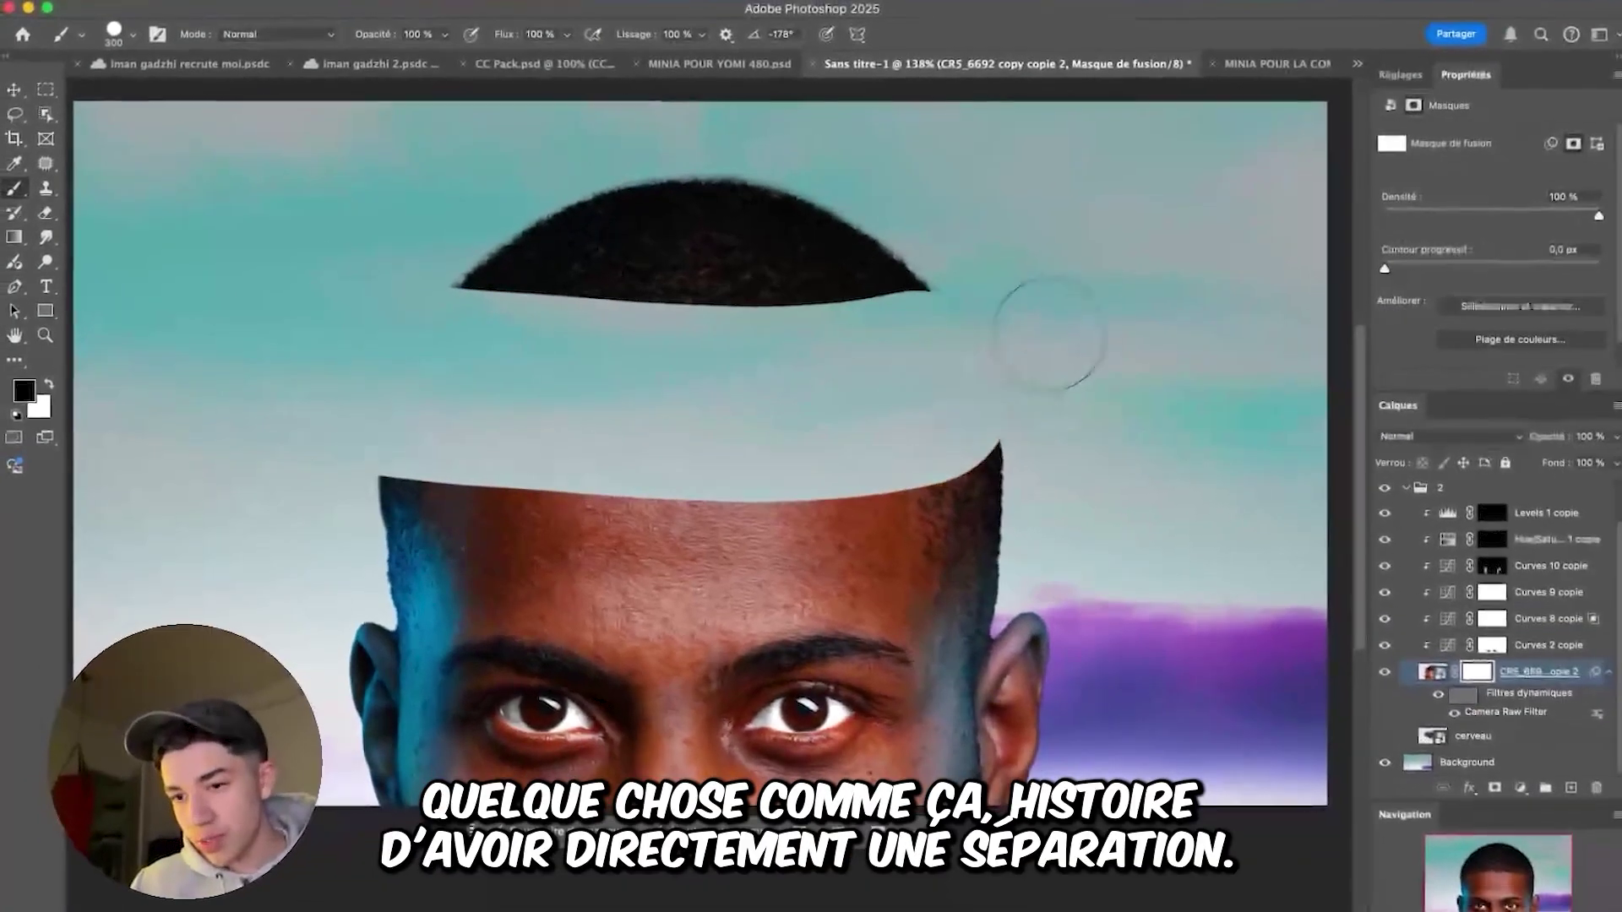
drag(972, 270, 507, 241)
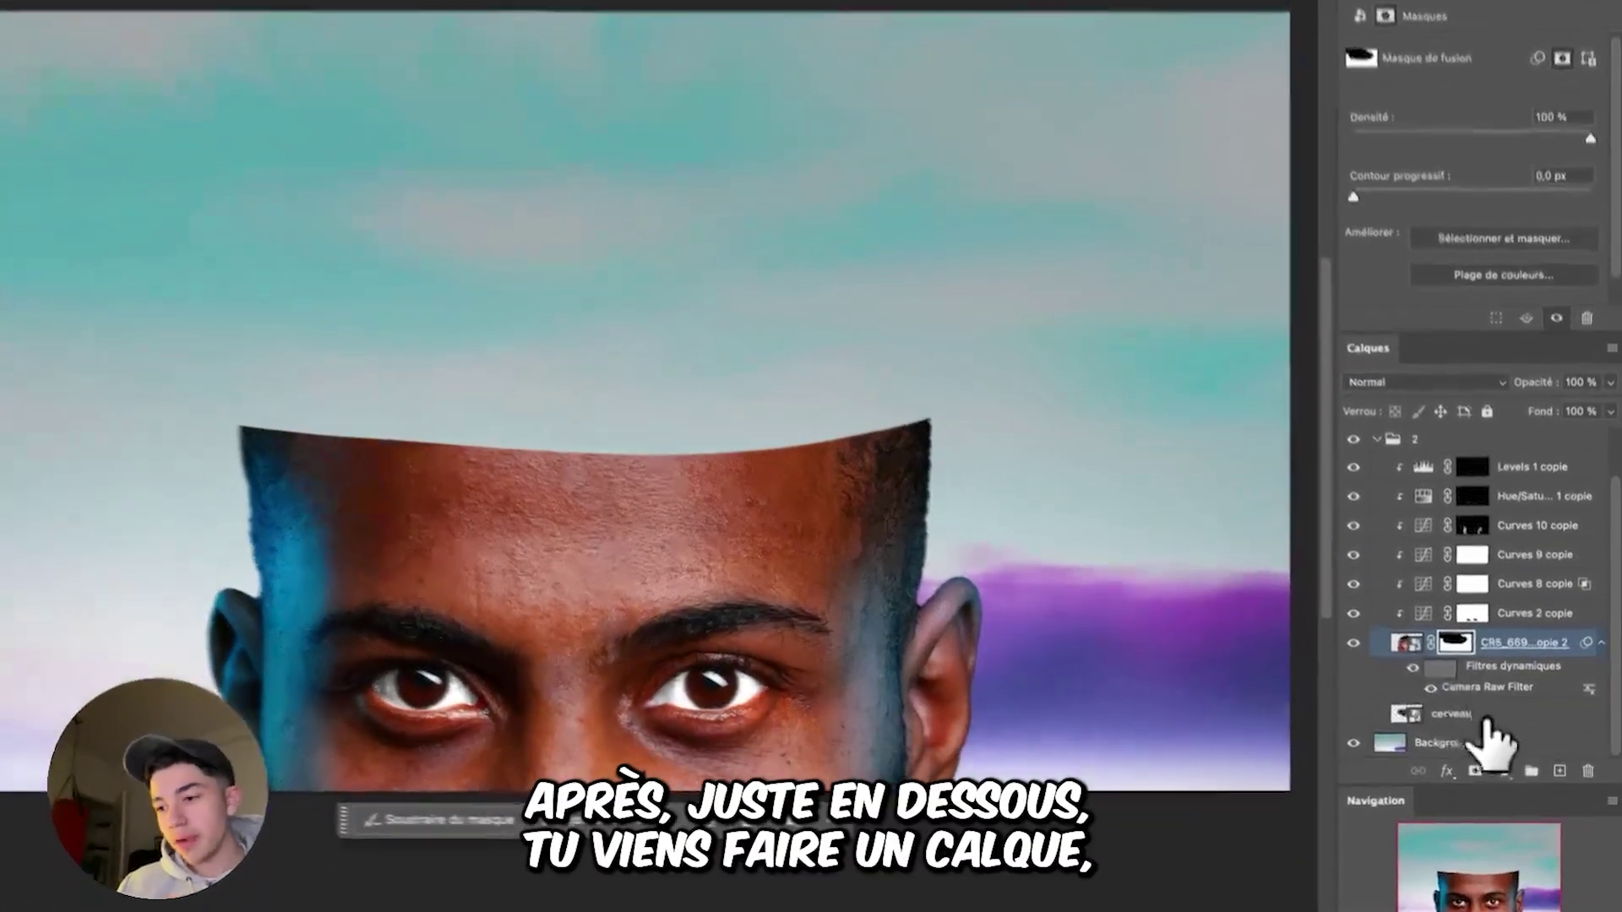
click(1485, 734)
click(1566, 786)
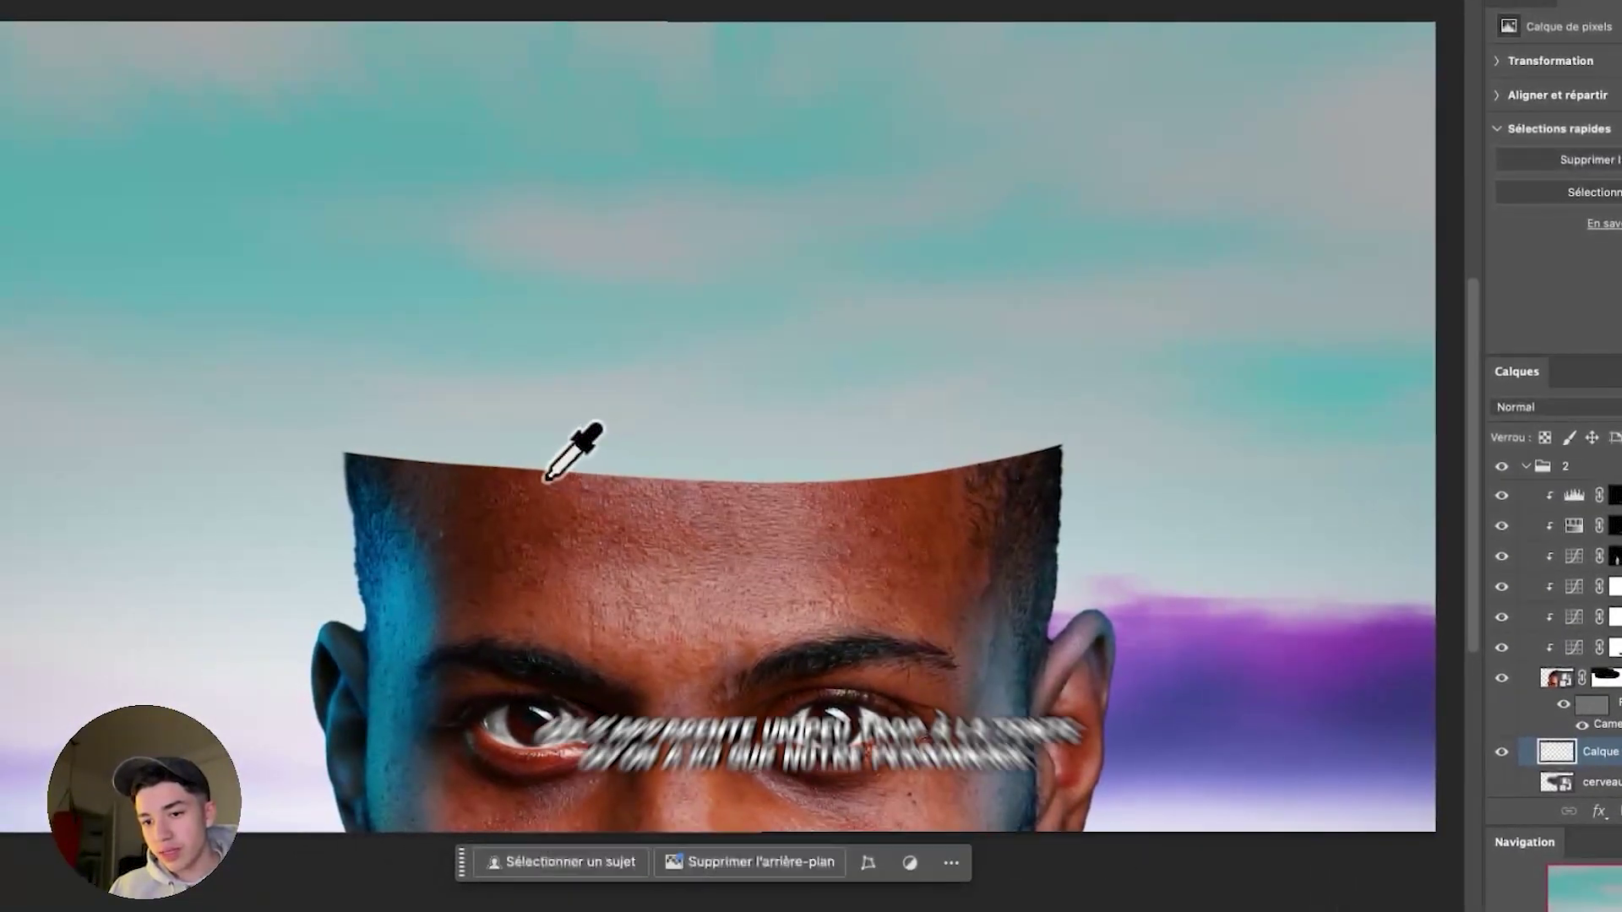
- Paint a brown skin-tone rim along the cut forehead, then group Calque 1 with a mask
alt+click(408, 444)
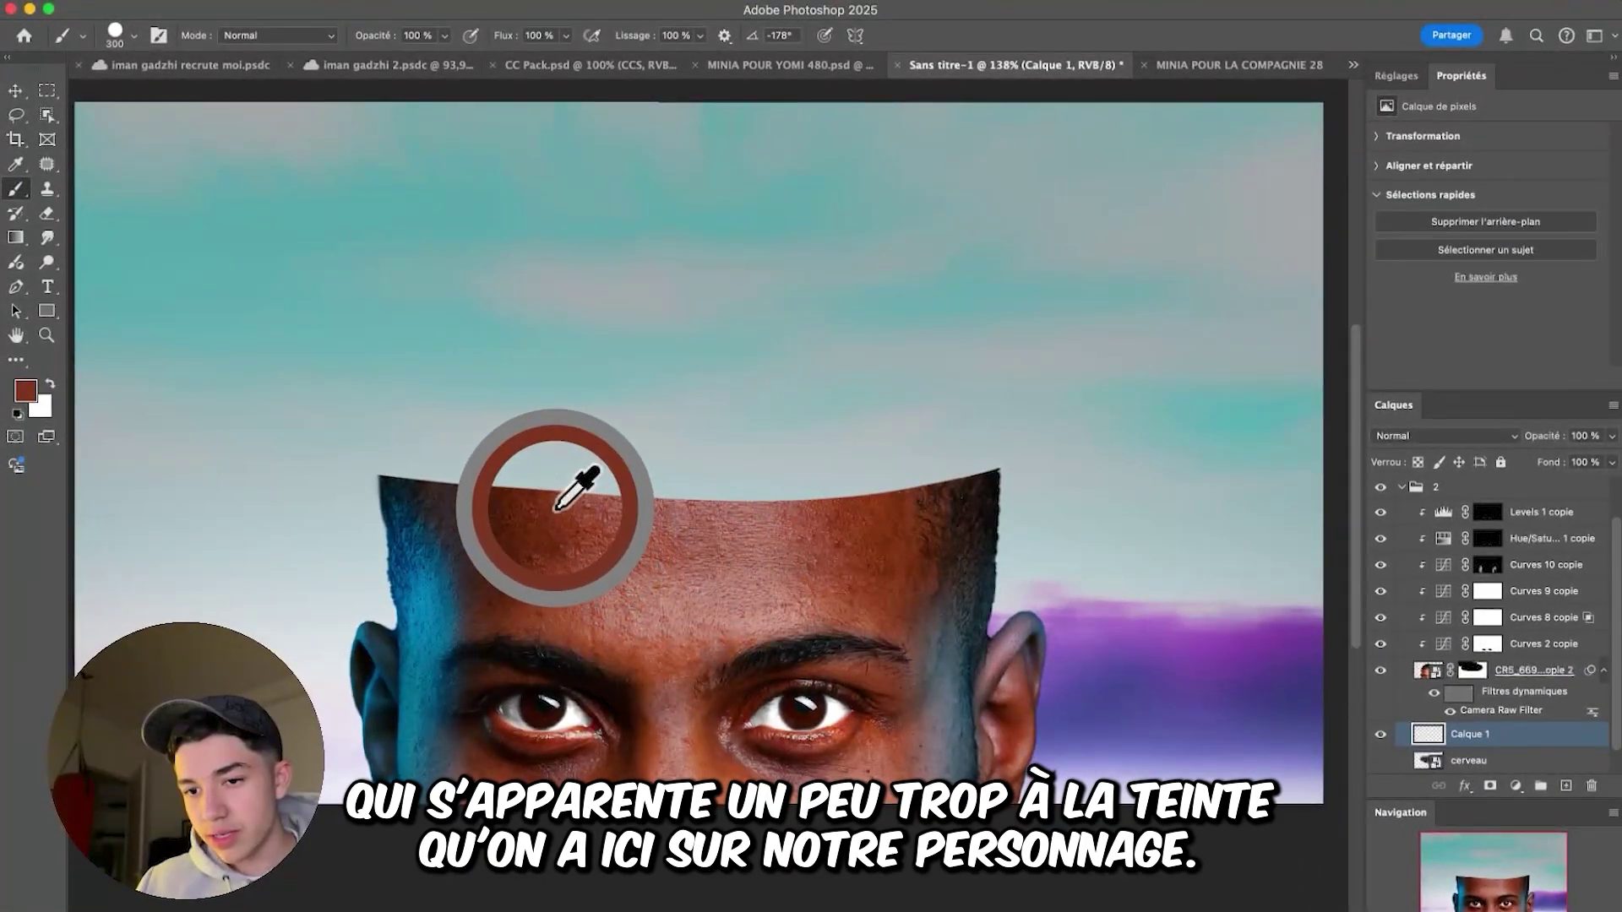
drag(570, 505, 569, 515)
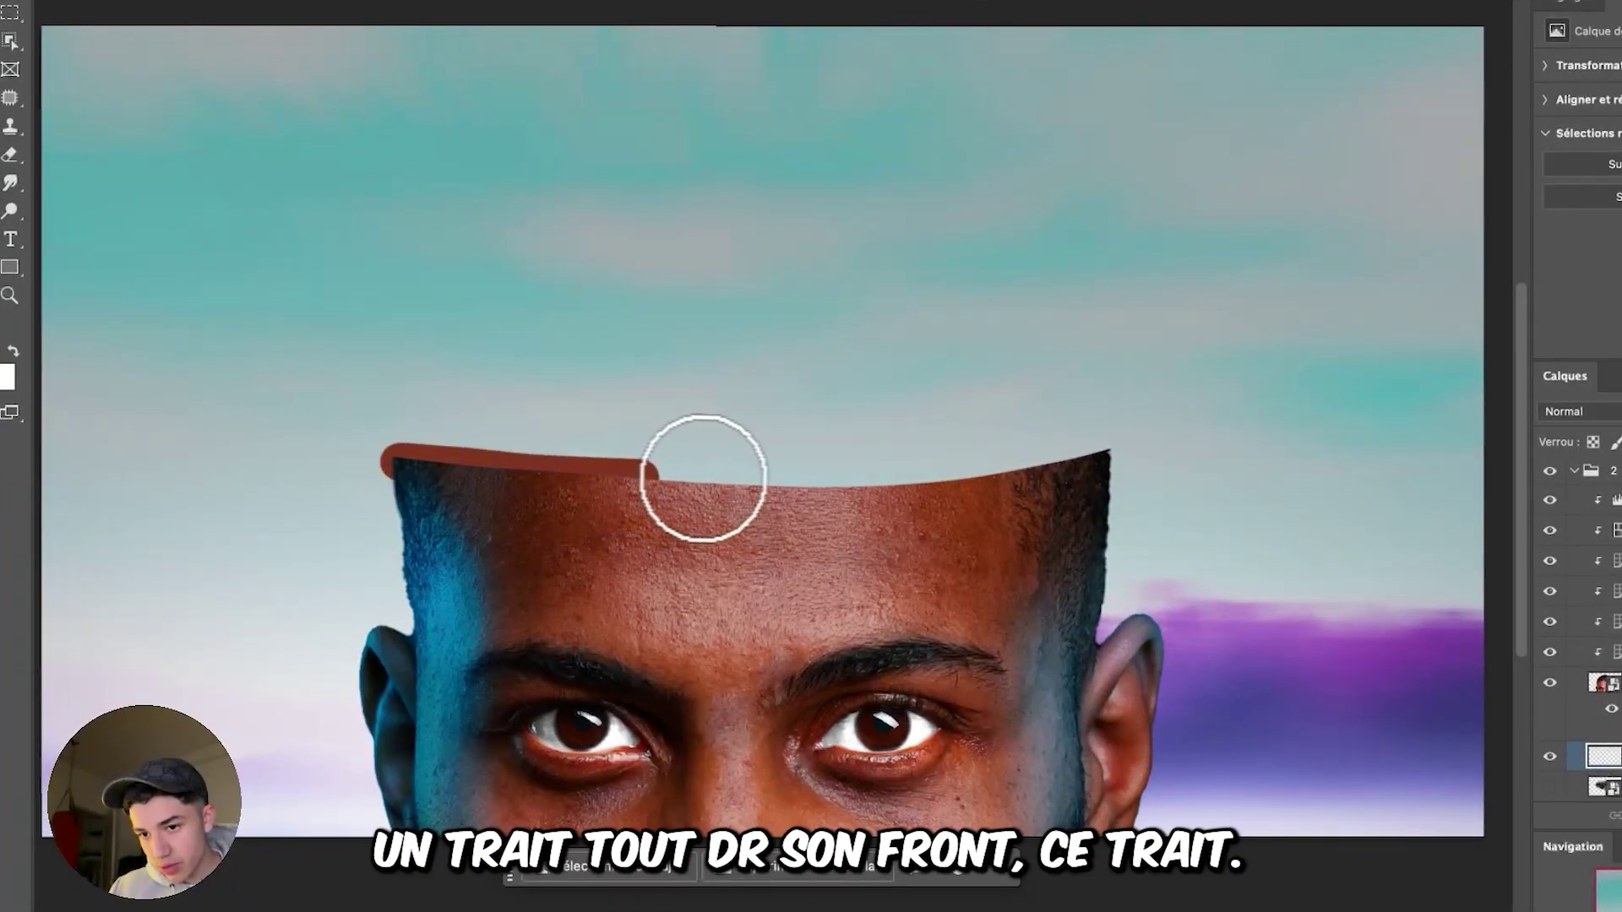
drag(693, 479, 1109, 452)
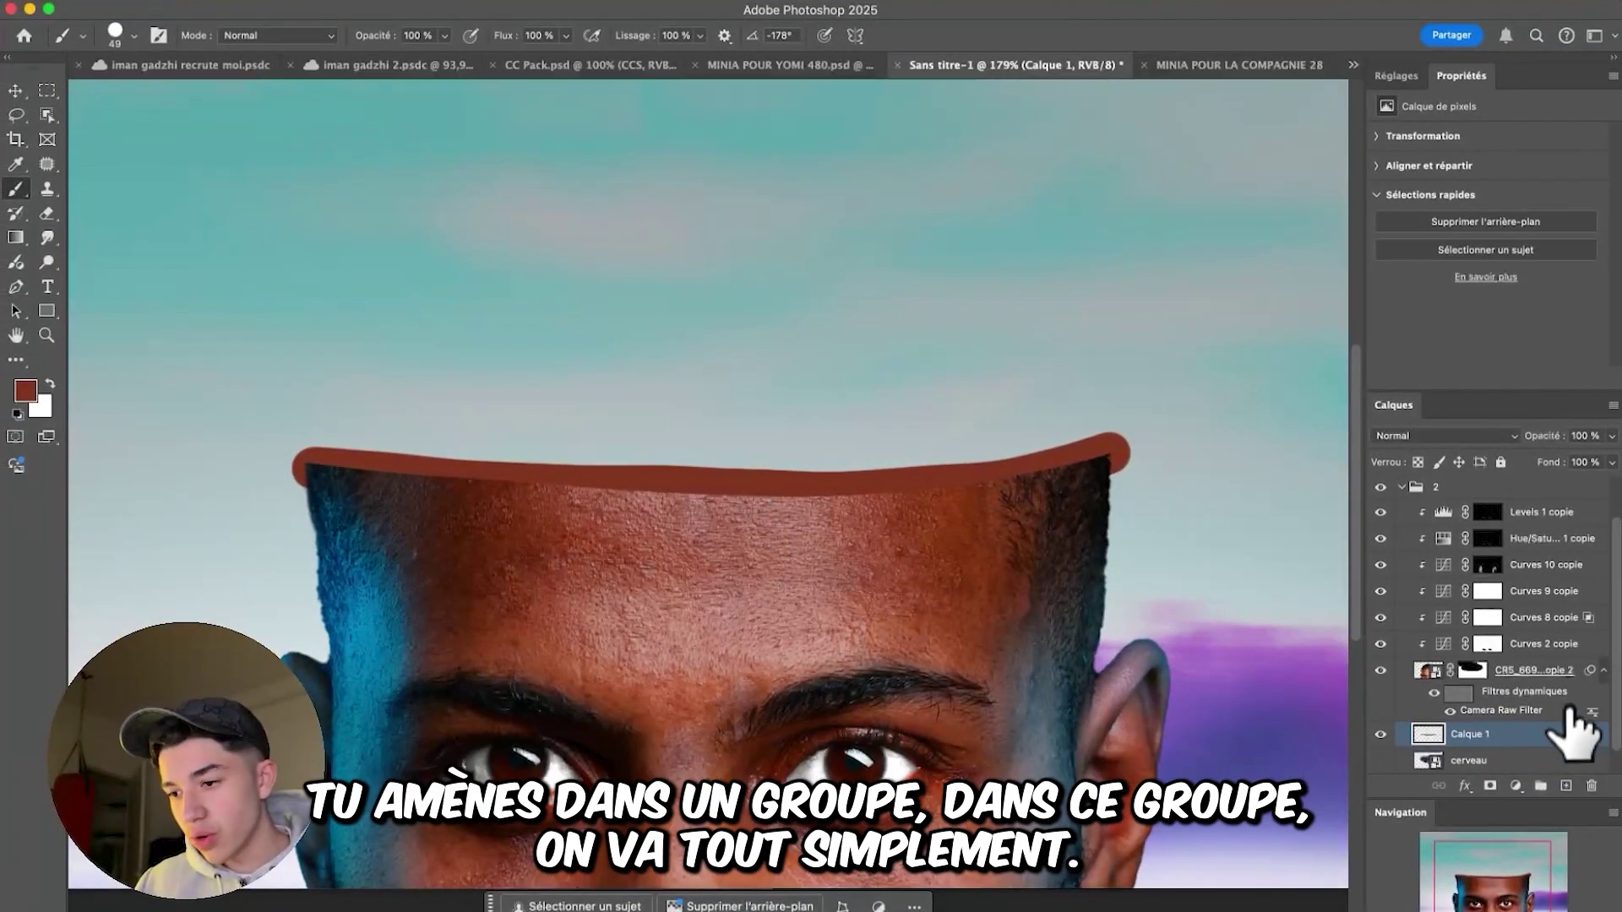
drag(1569, 718, 1541, 785)
click(1491, 786)
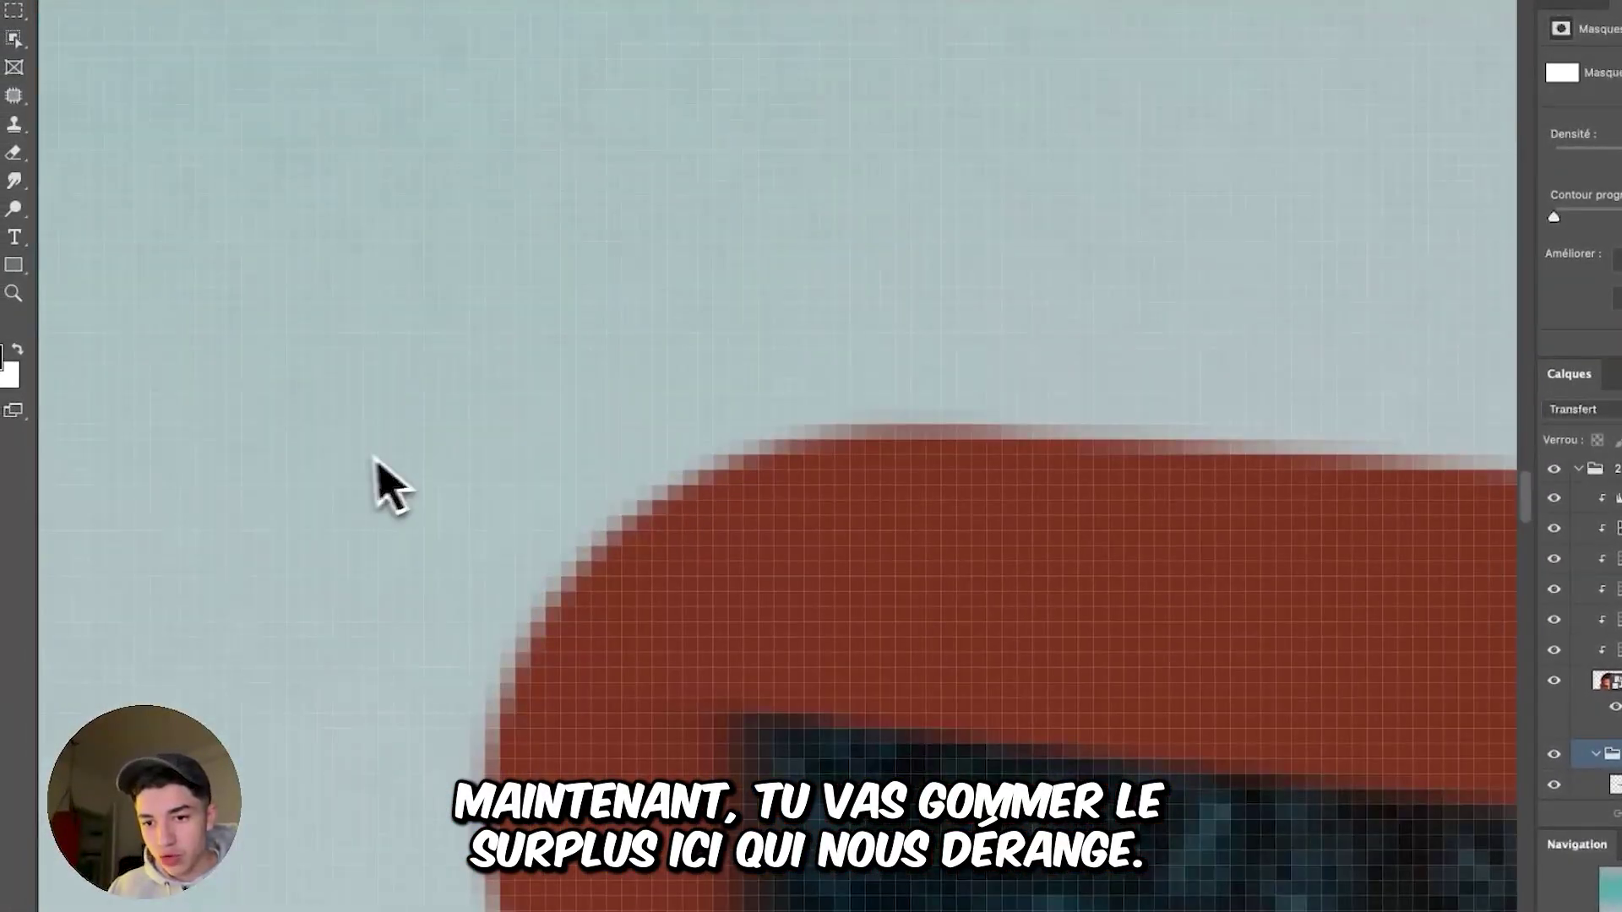
scroll(391, 486, down, 5)
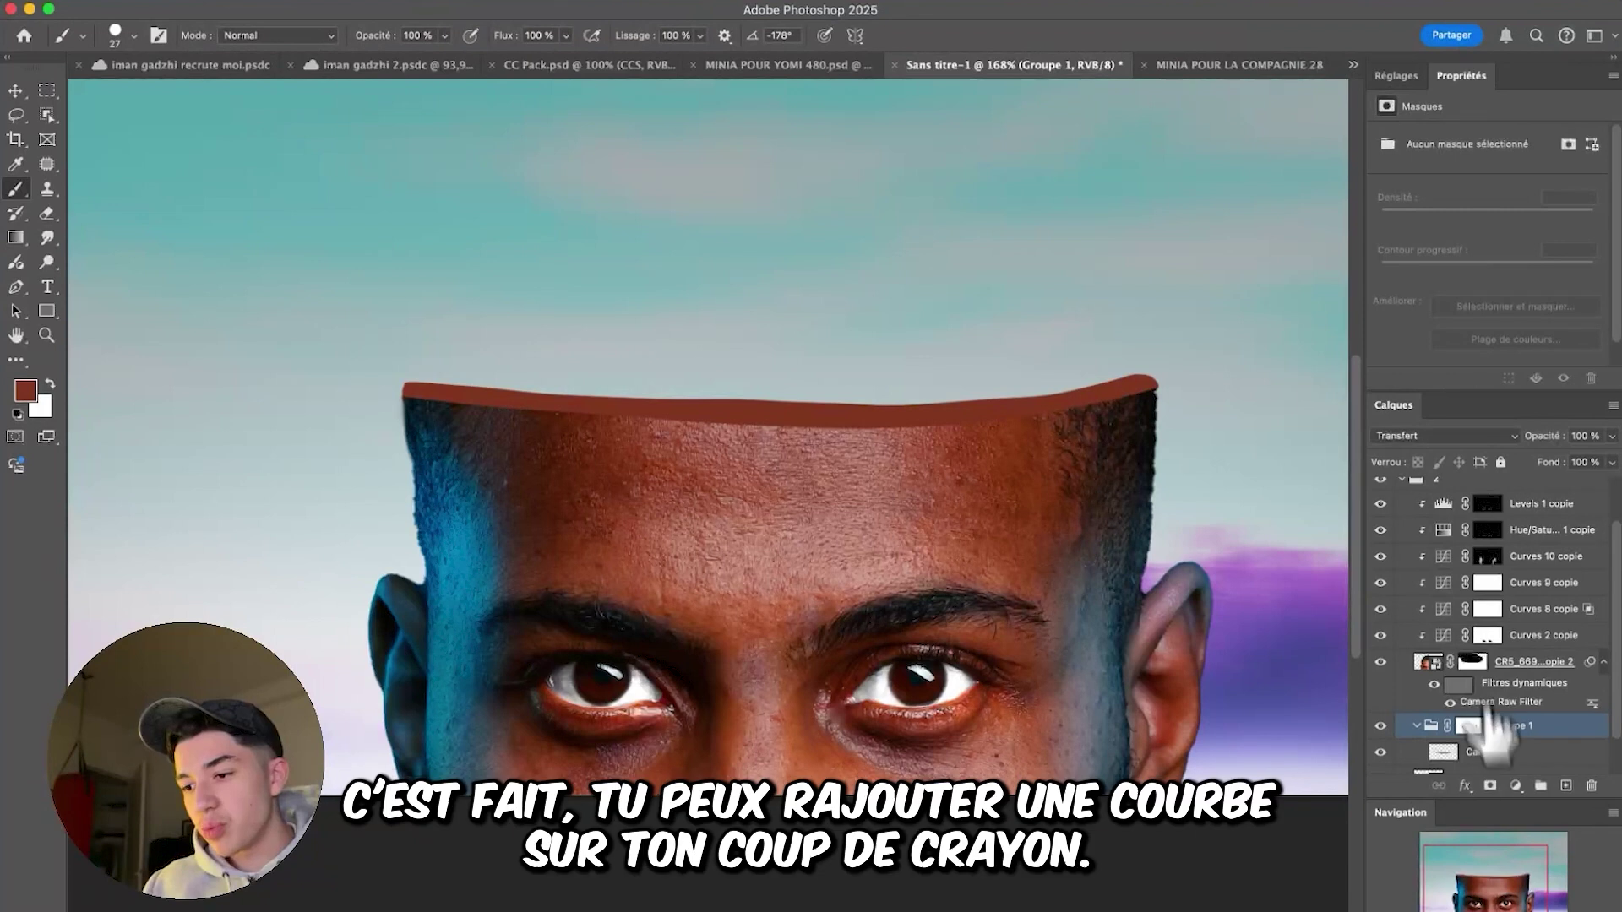
click(1487, 752)
- Add a brightening Curves layer with inverted mask, paint white over the rim, opacity 71%
click(1396, 75)
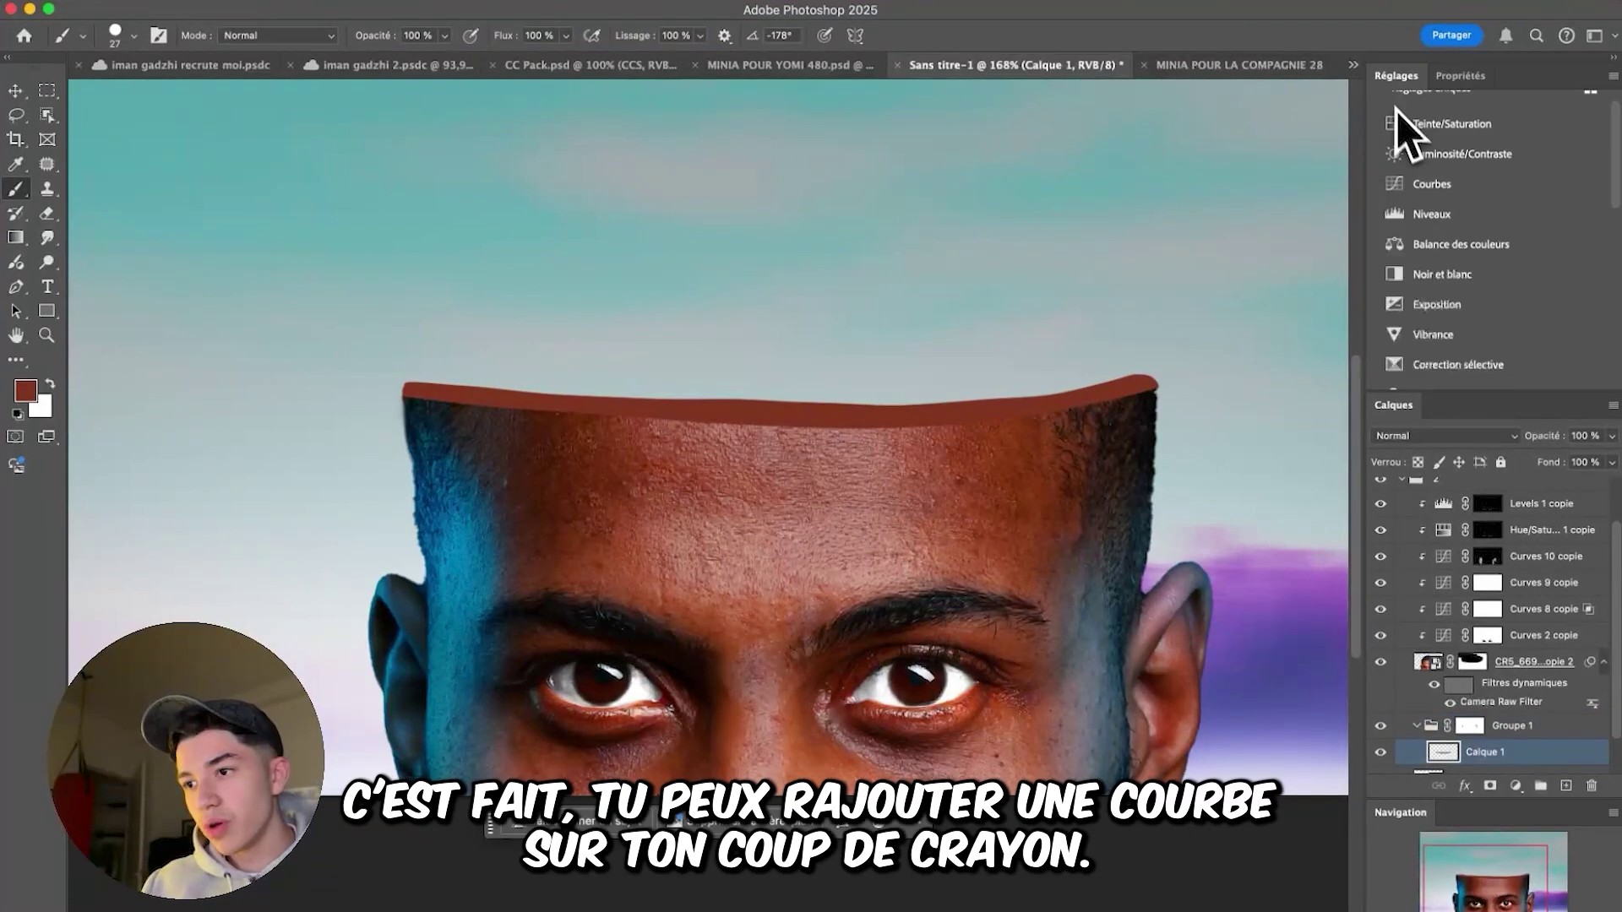
click(1438, 182)
drag(1455, 347, 1430, 323)
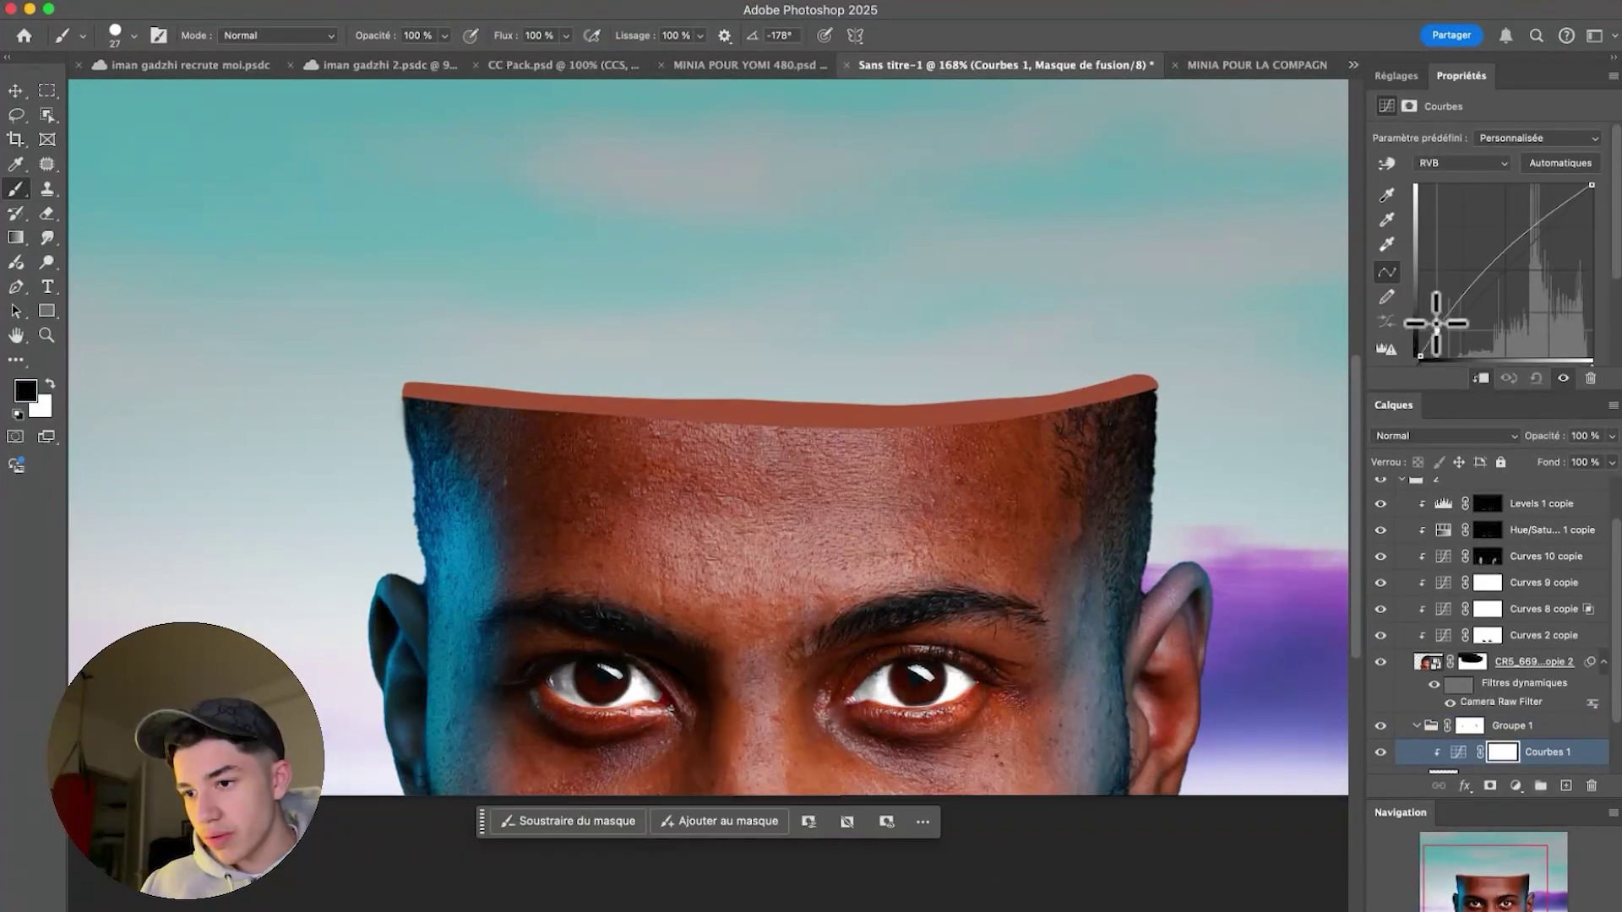
key(super+i)
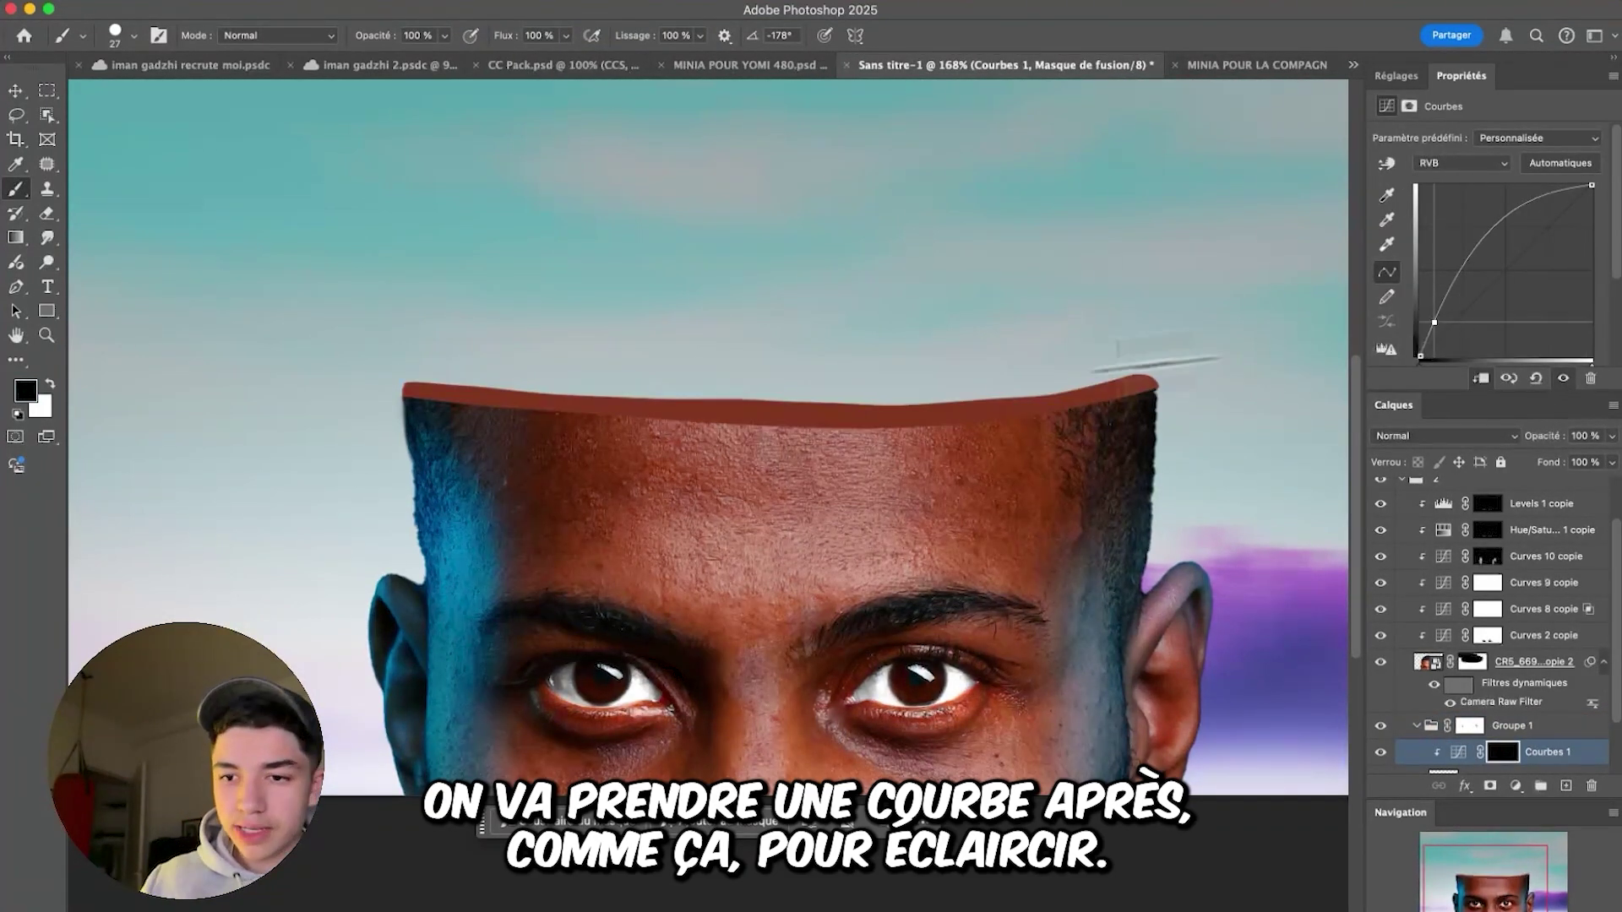
drag(397, 495, 420, 479)
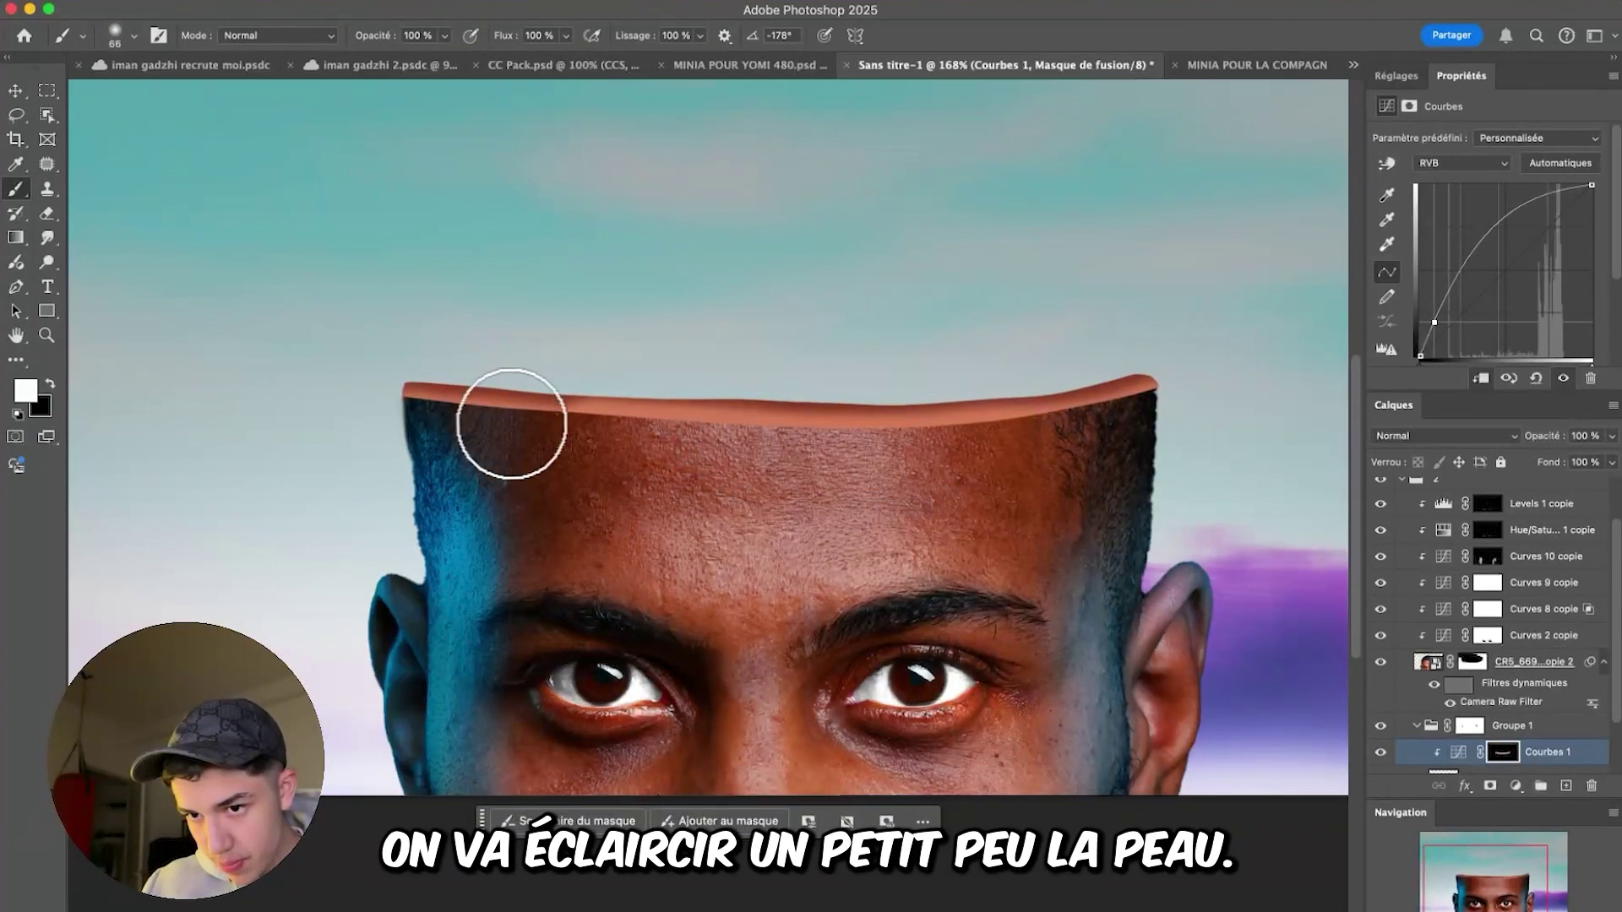
key(x)
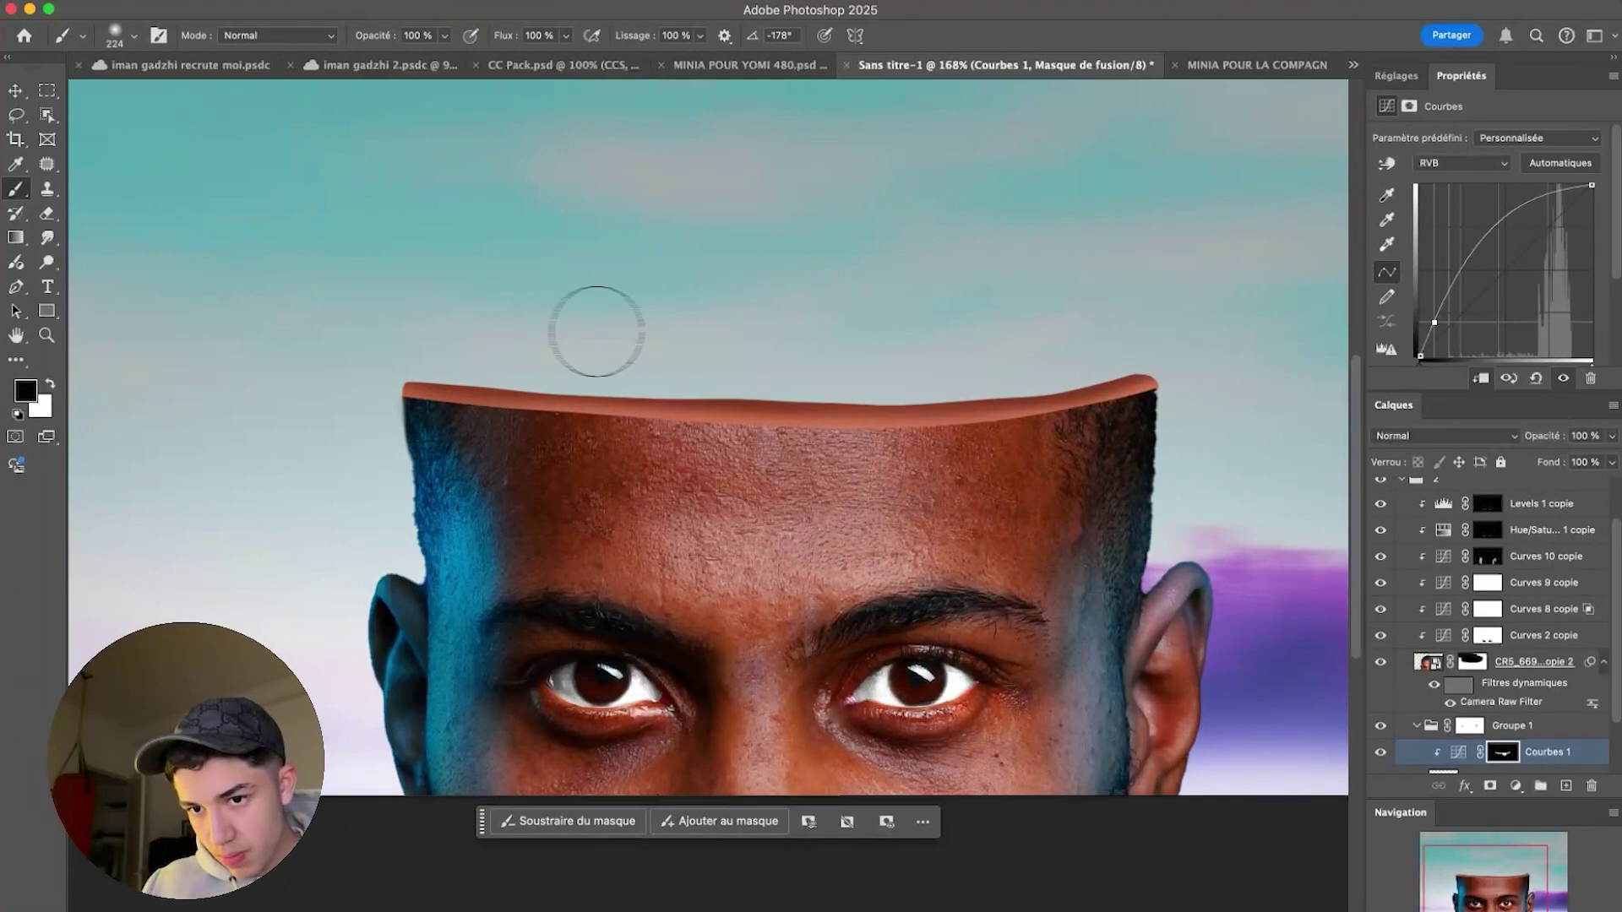
scroll(891, 344, down, 1)
drag(1554, 436, 1528, 441)
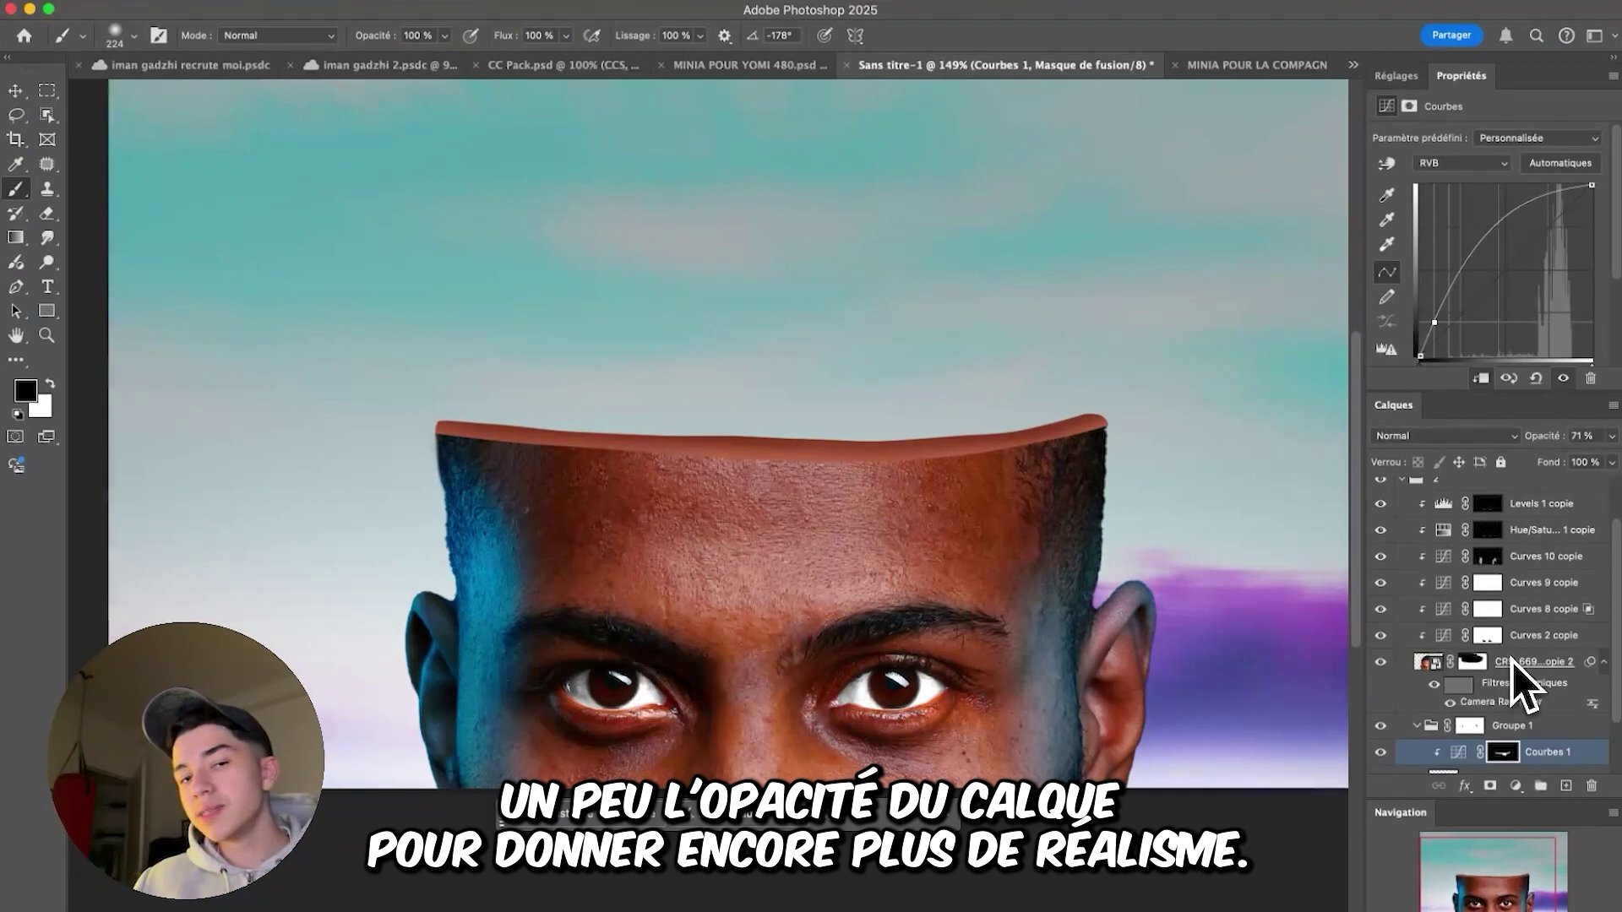
scroll(1513, 719, down, 2)
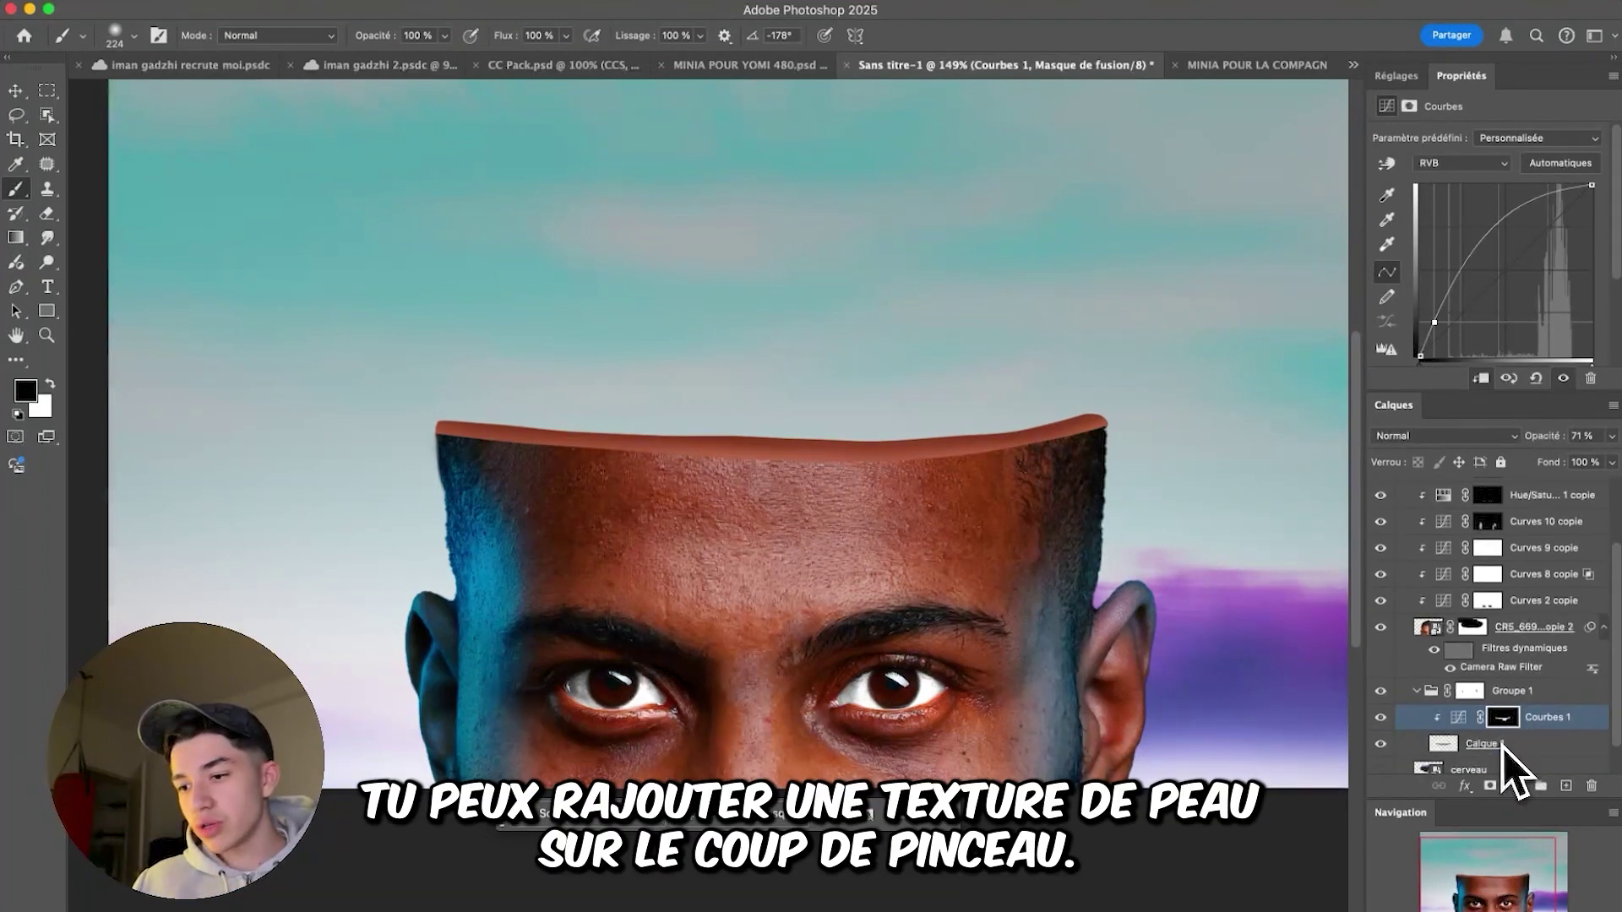
- Duplicate the face photo below Courbes 1 at 35% opacity in Produit blend mode
click(1531, 630)
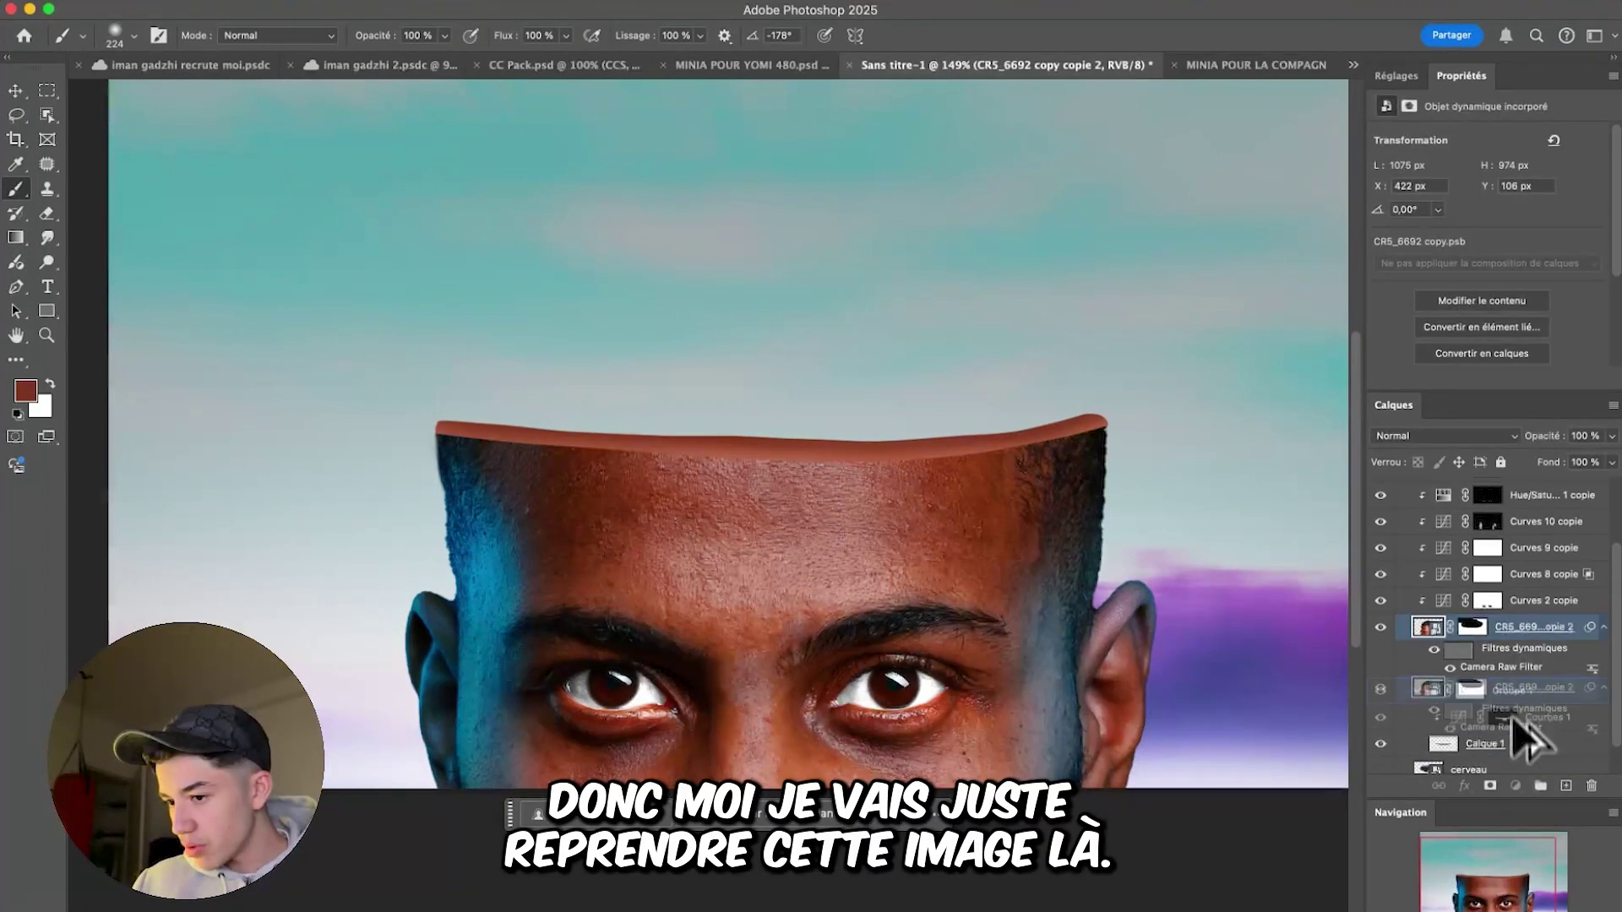
drag(1525, 729, 1516, 744)
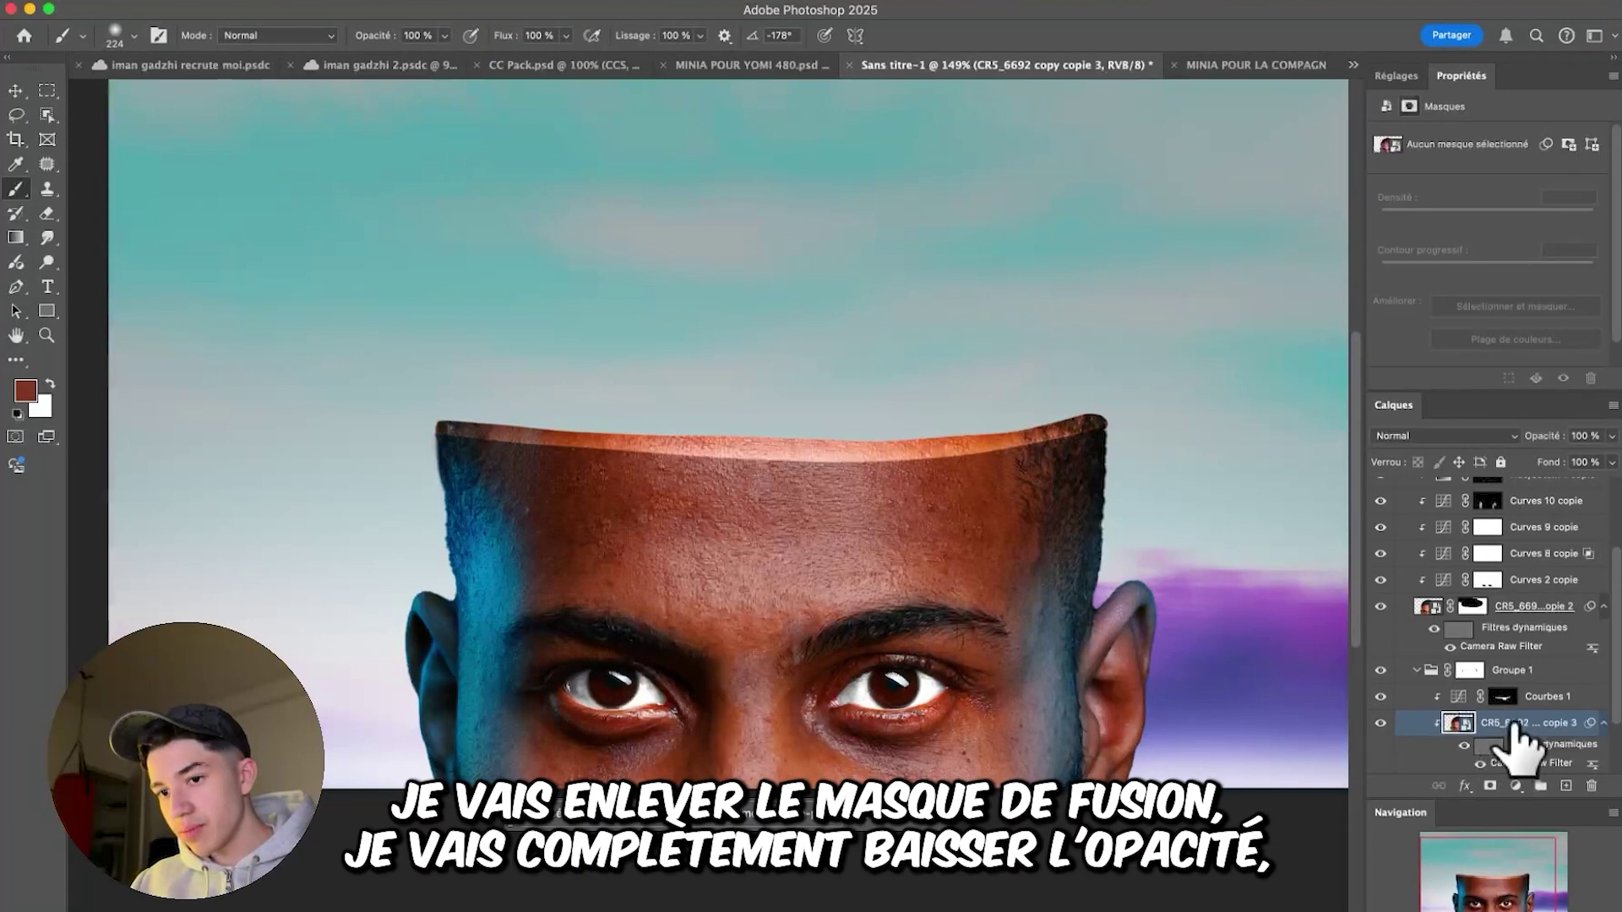
drag(1544, 439, 1483, 456)
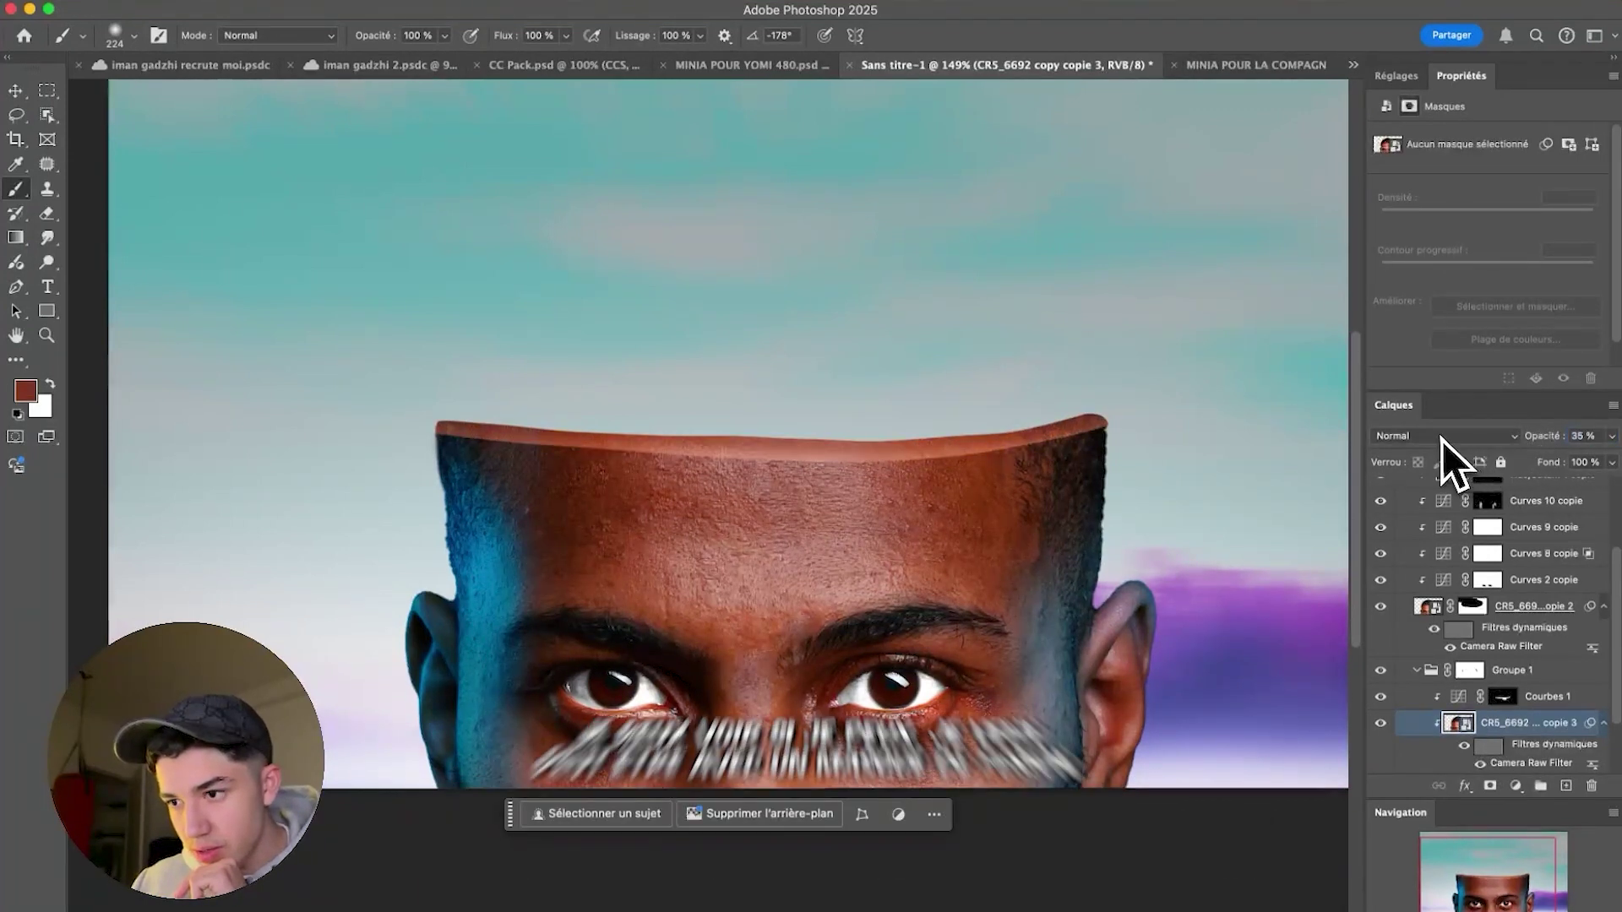
click(1438, 439)
click(1438, 509)
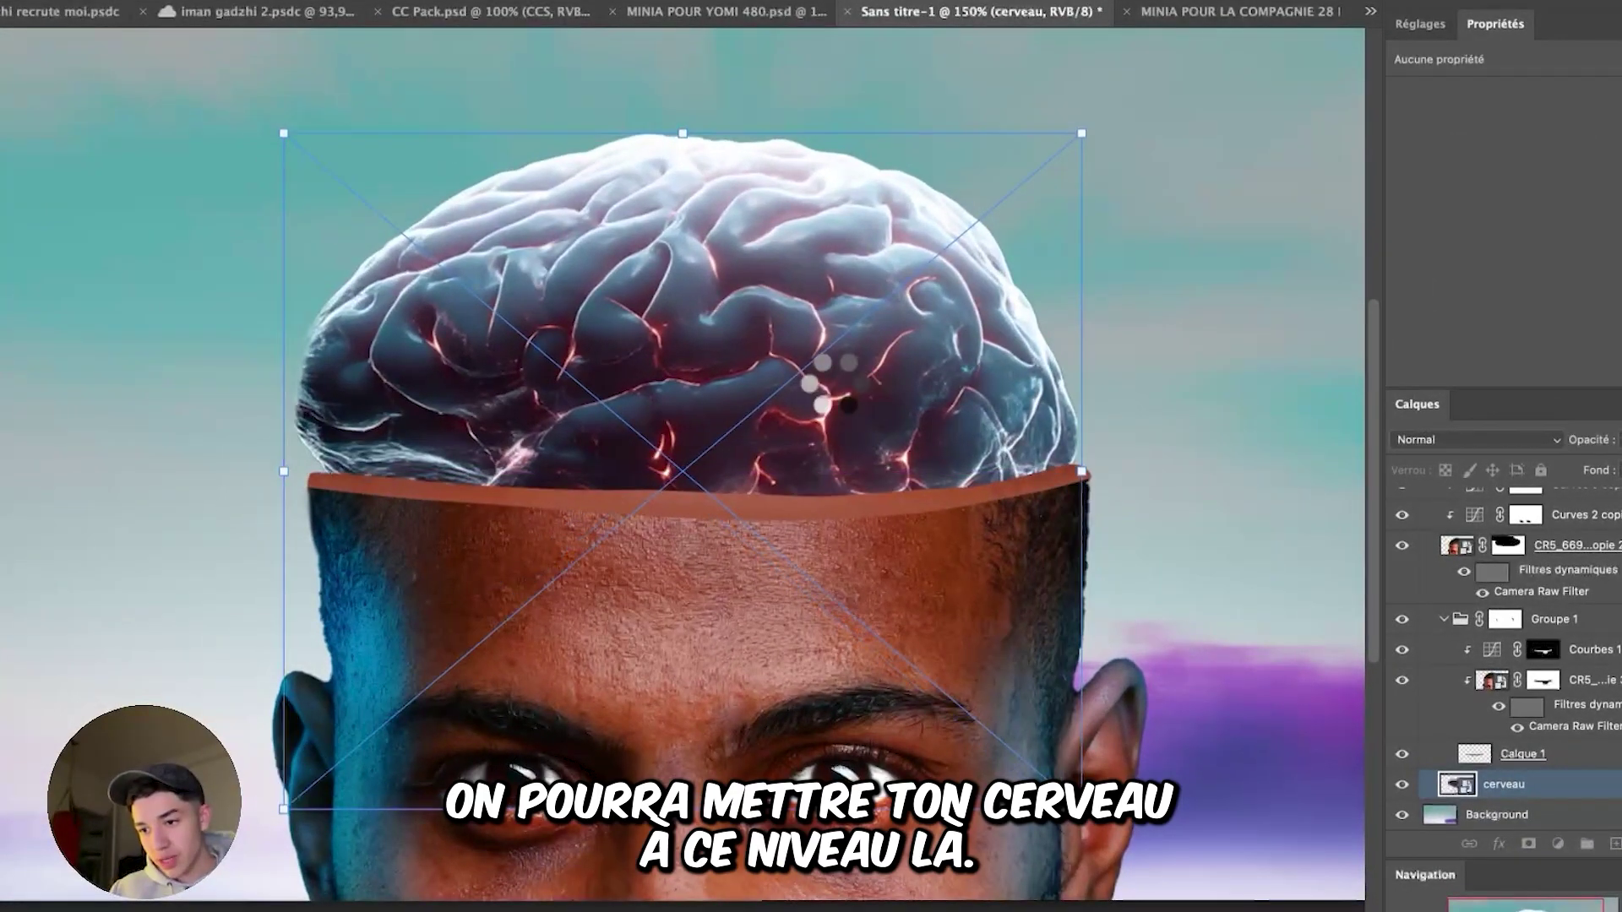
- Centre the brain over the head opening and rotate it slightly clockwise
drag(805, 375, 842, 415)
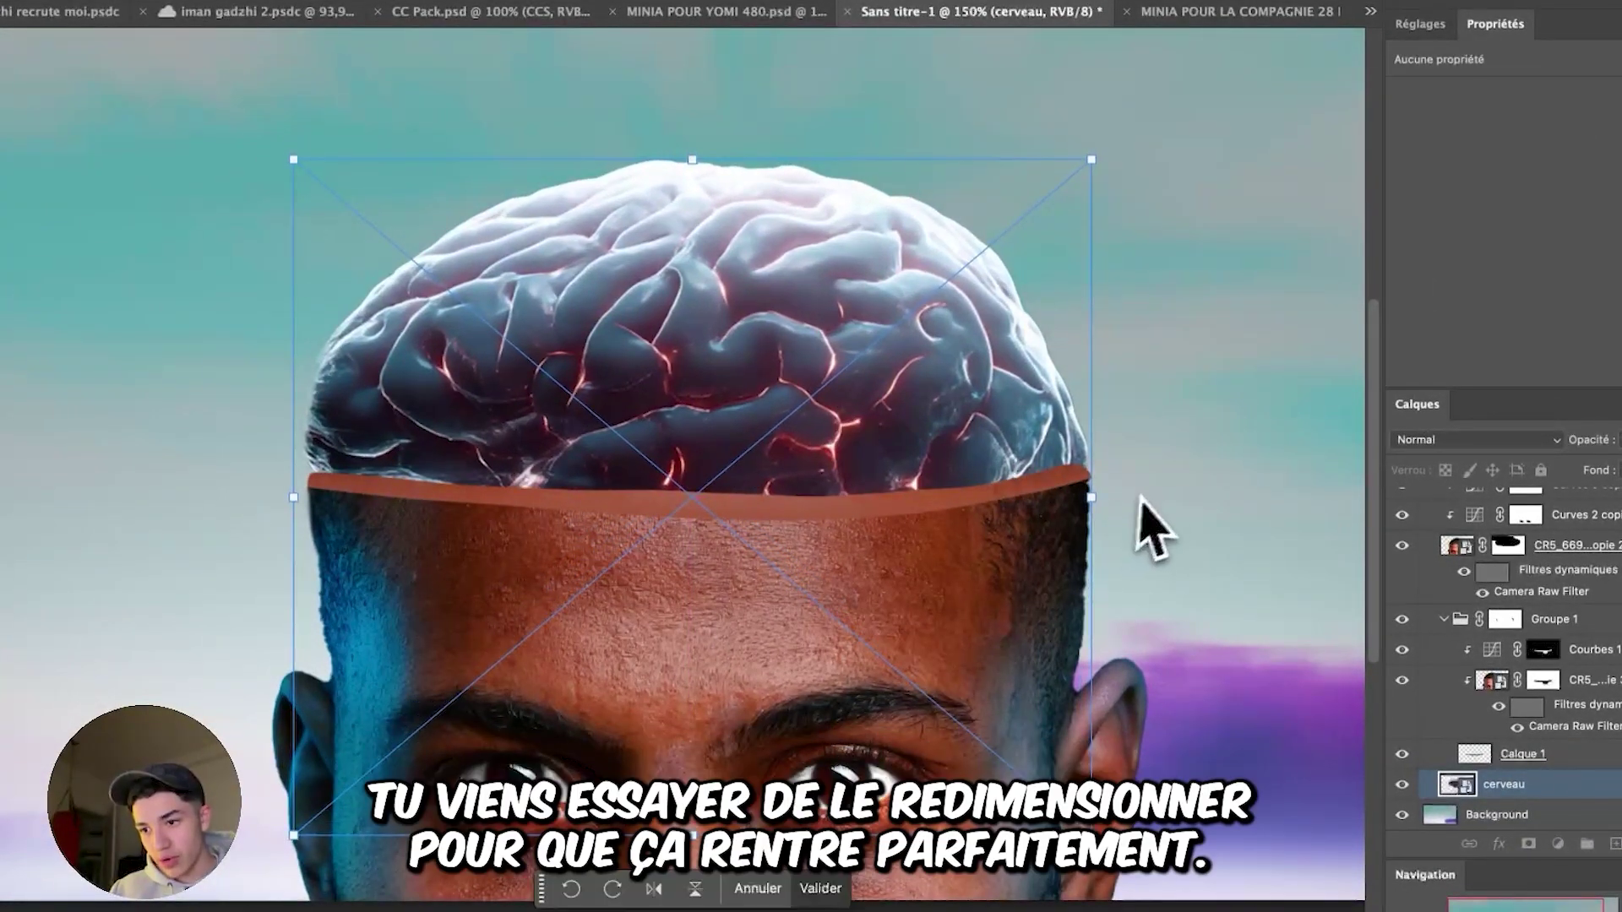
drag(1107, 504, 1144, 543)
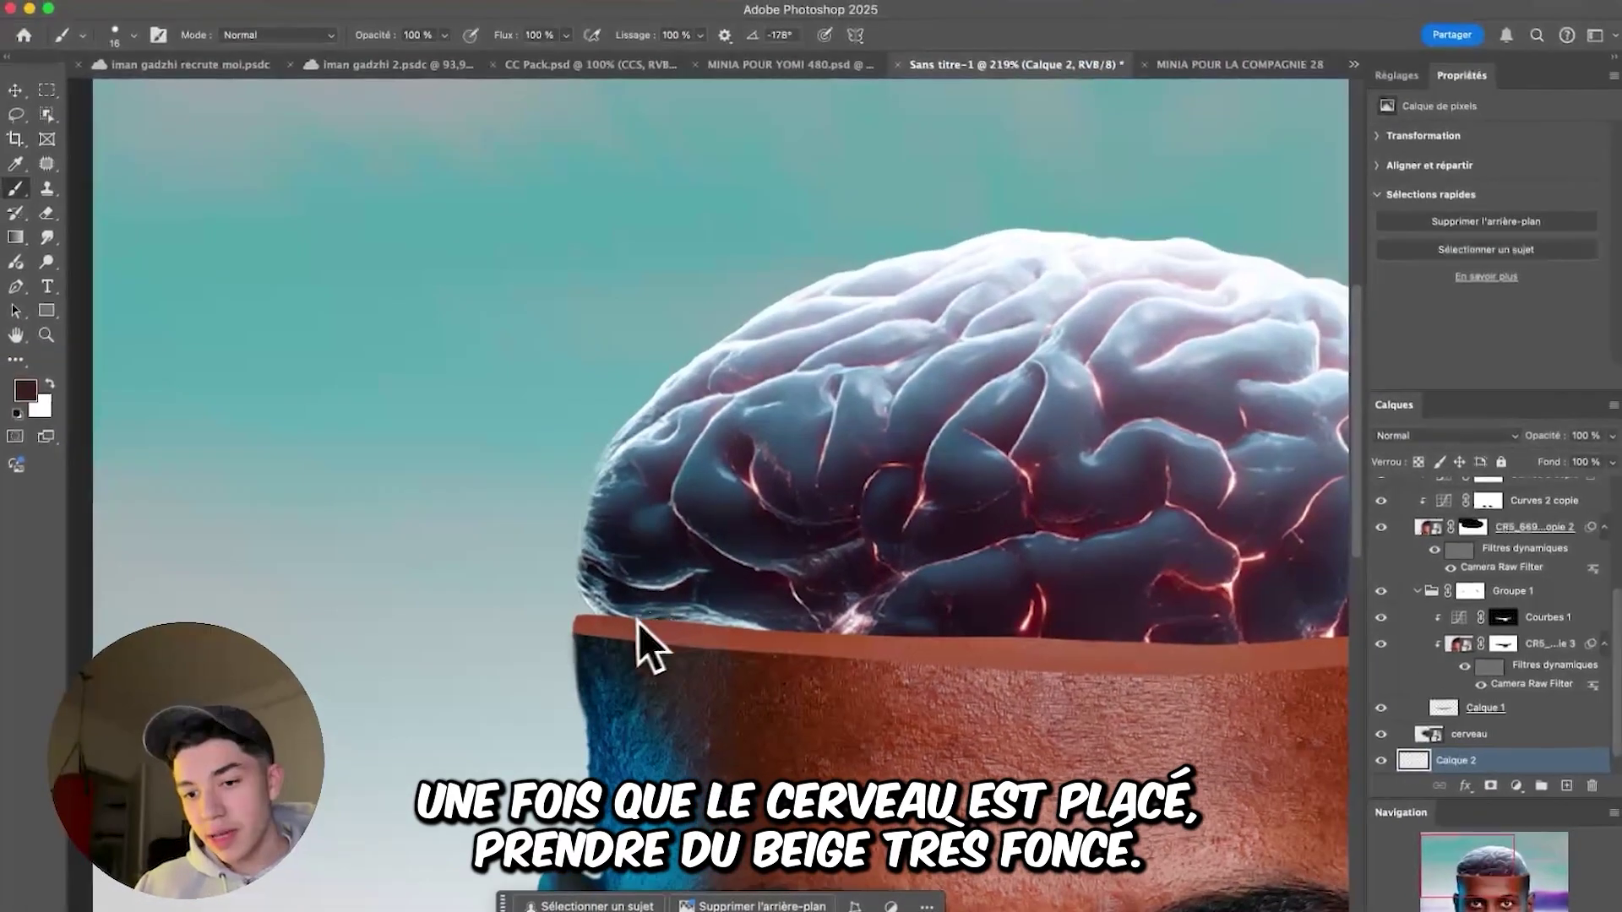
scroll(621, 650, up, 3)
scroll(607, 626, up, 2)
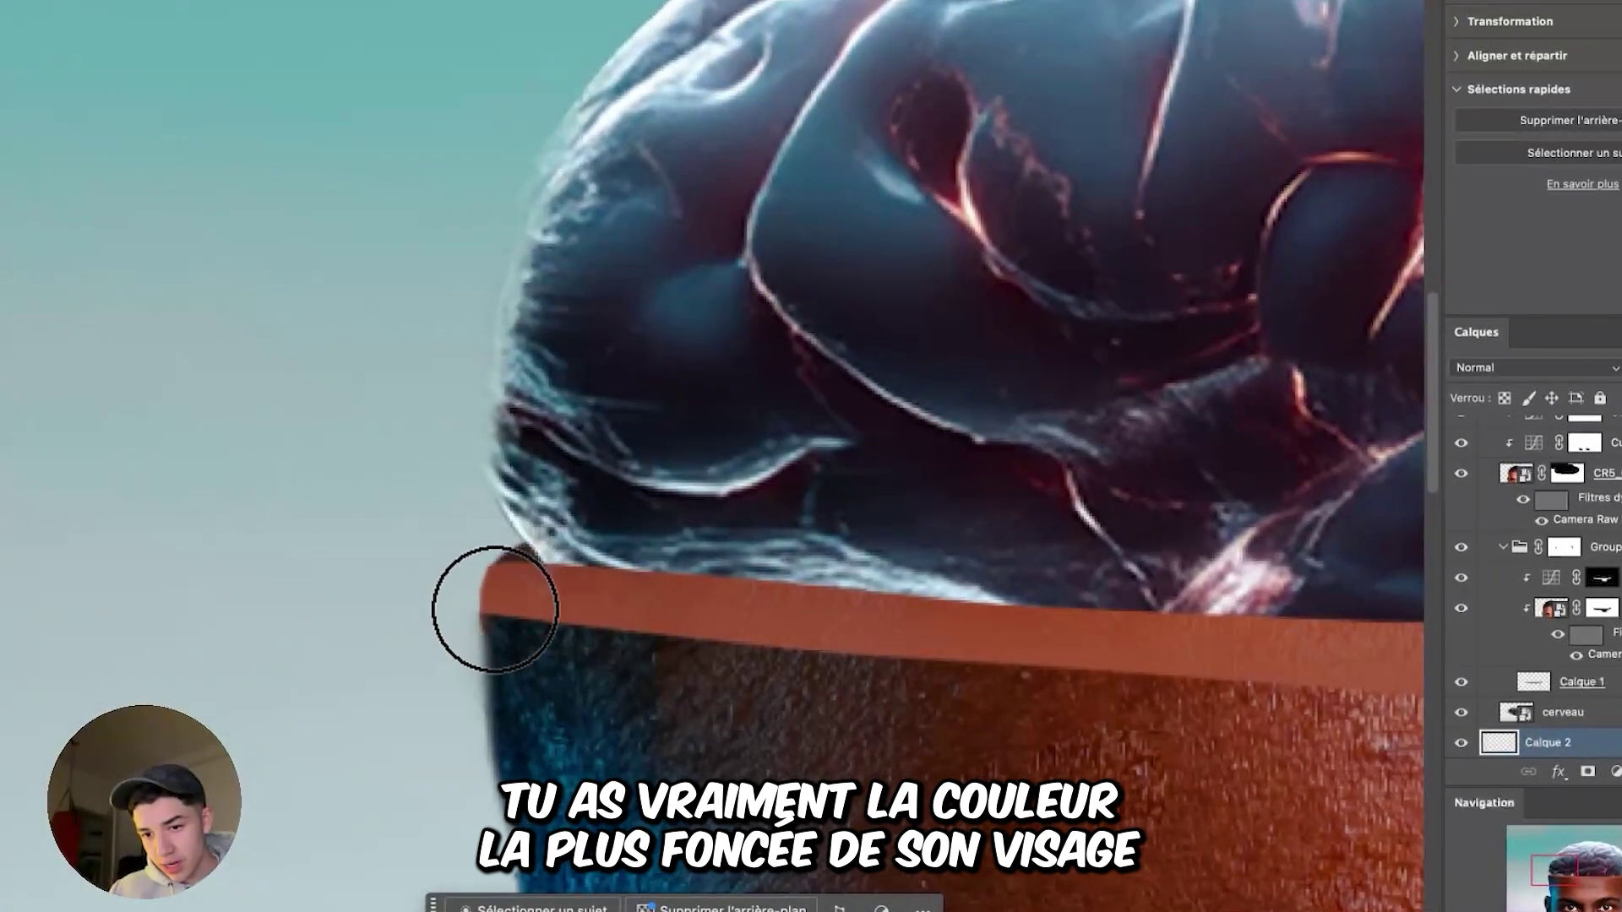
scroll(448, 596, down, 5)
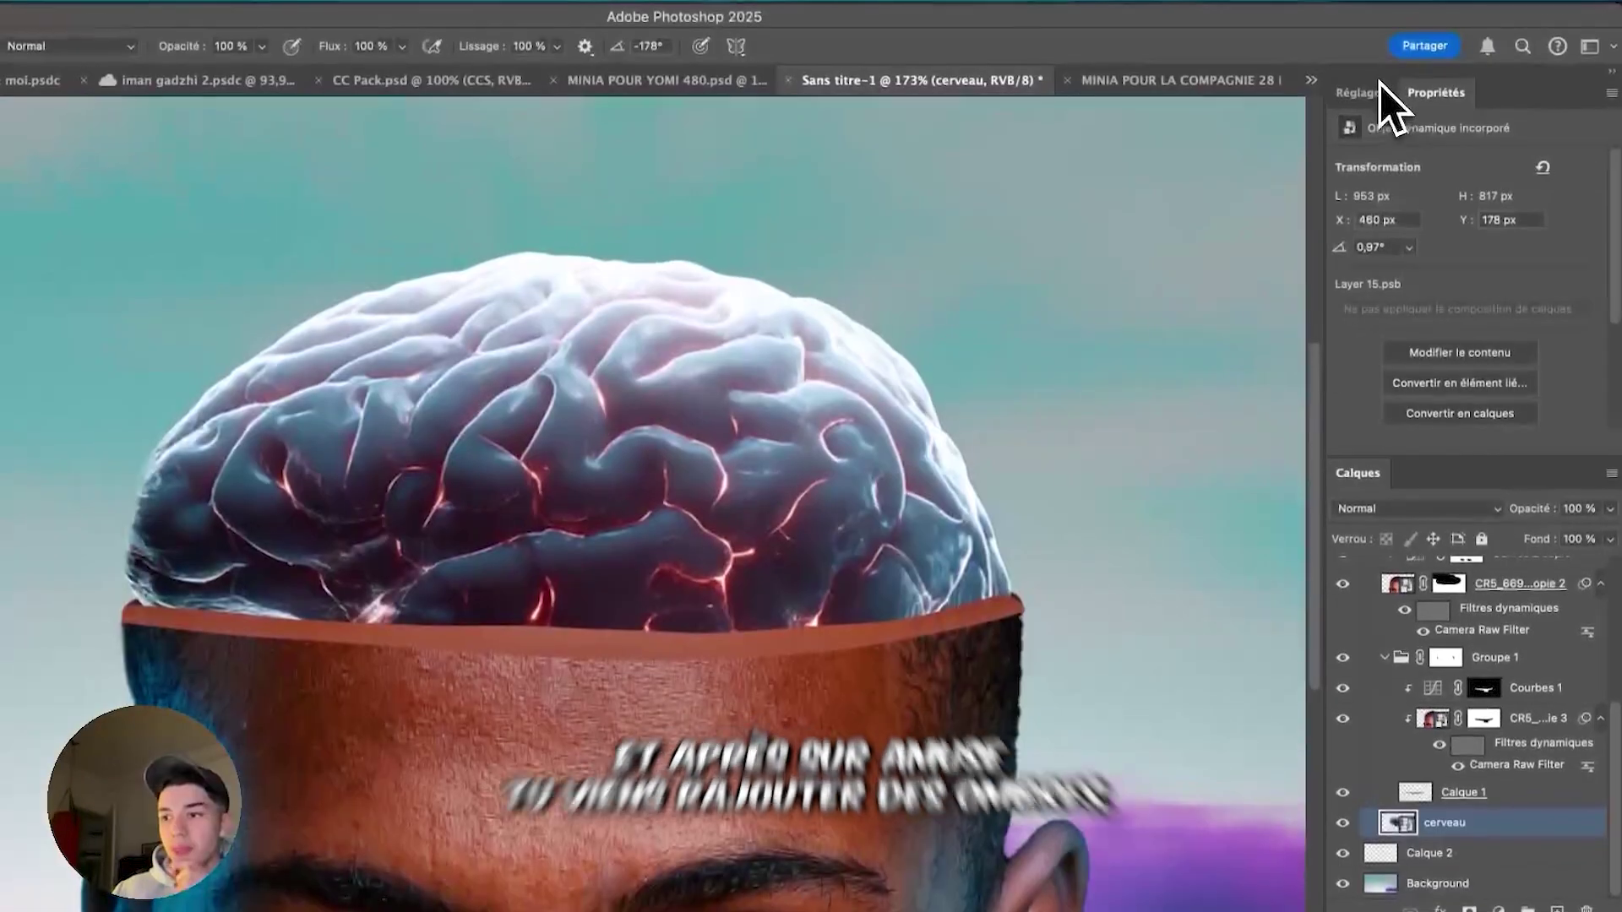
click(1362, 93)
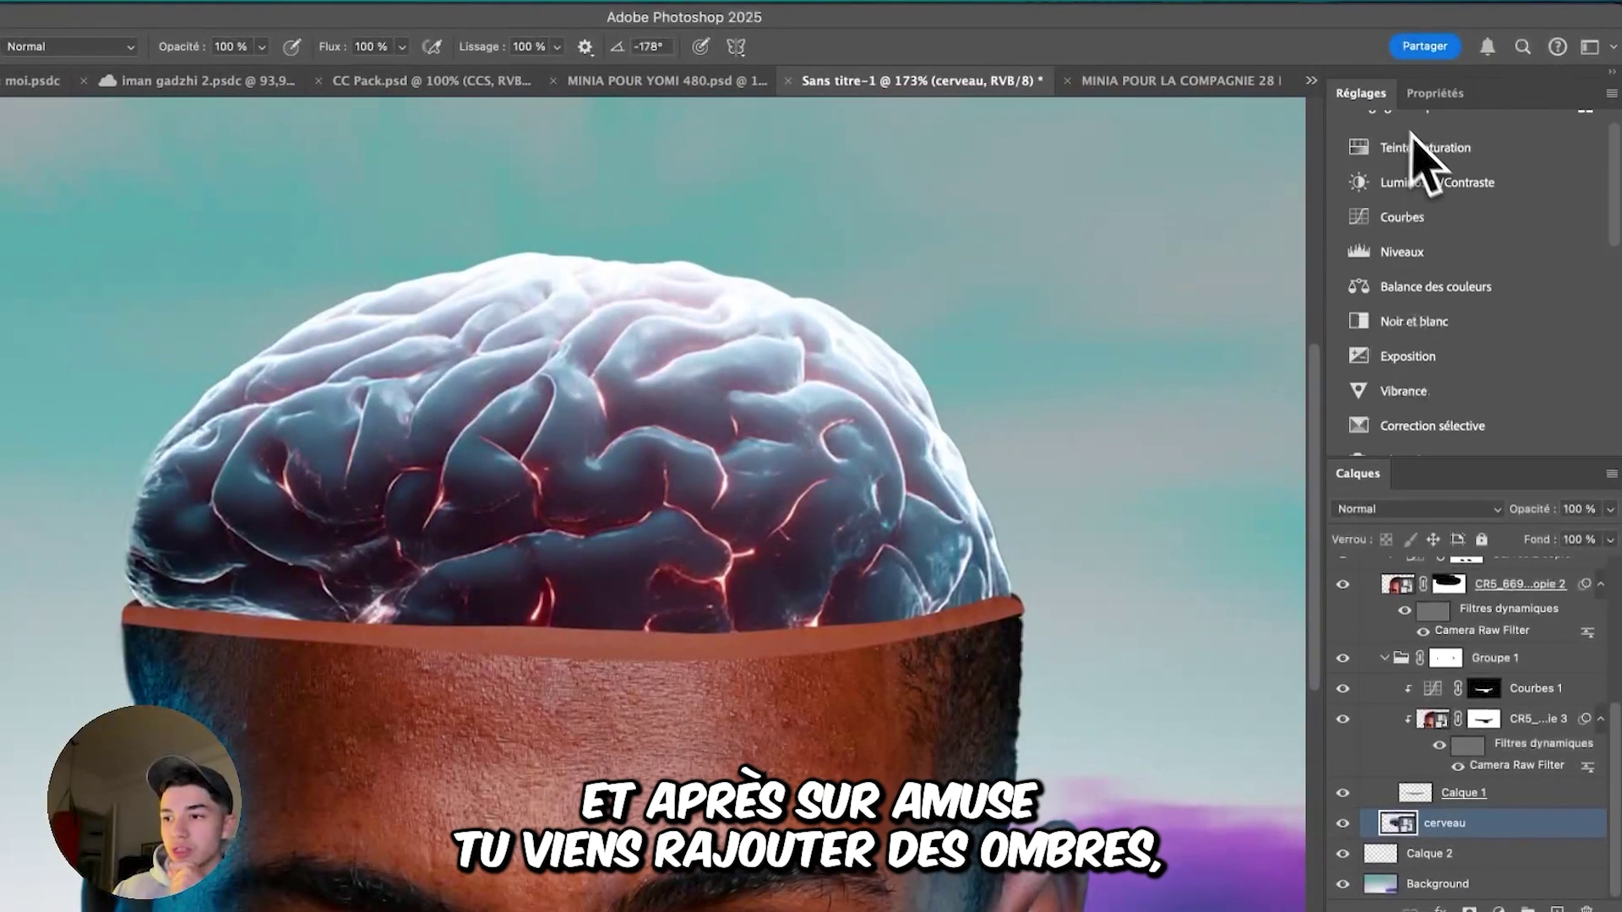
- Shade the brain's lower part with a masked Curves layer and raise its saturation to +44
click(1407, 218)
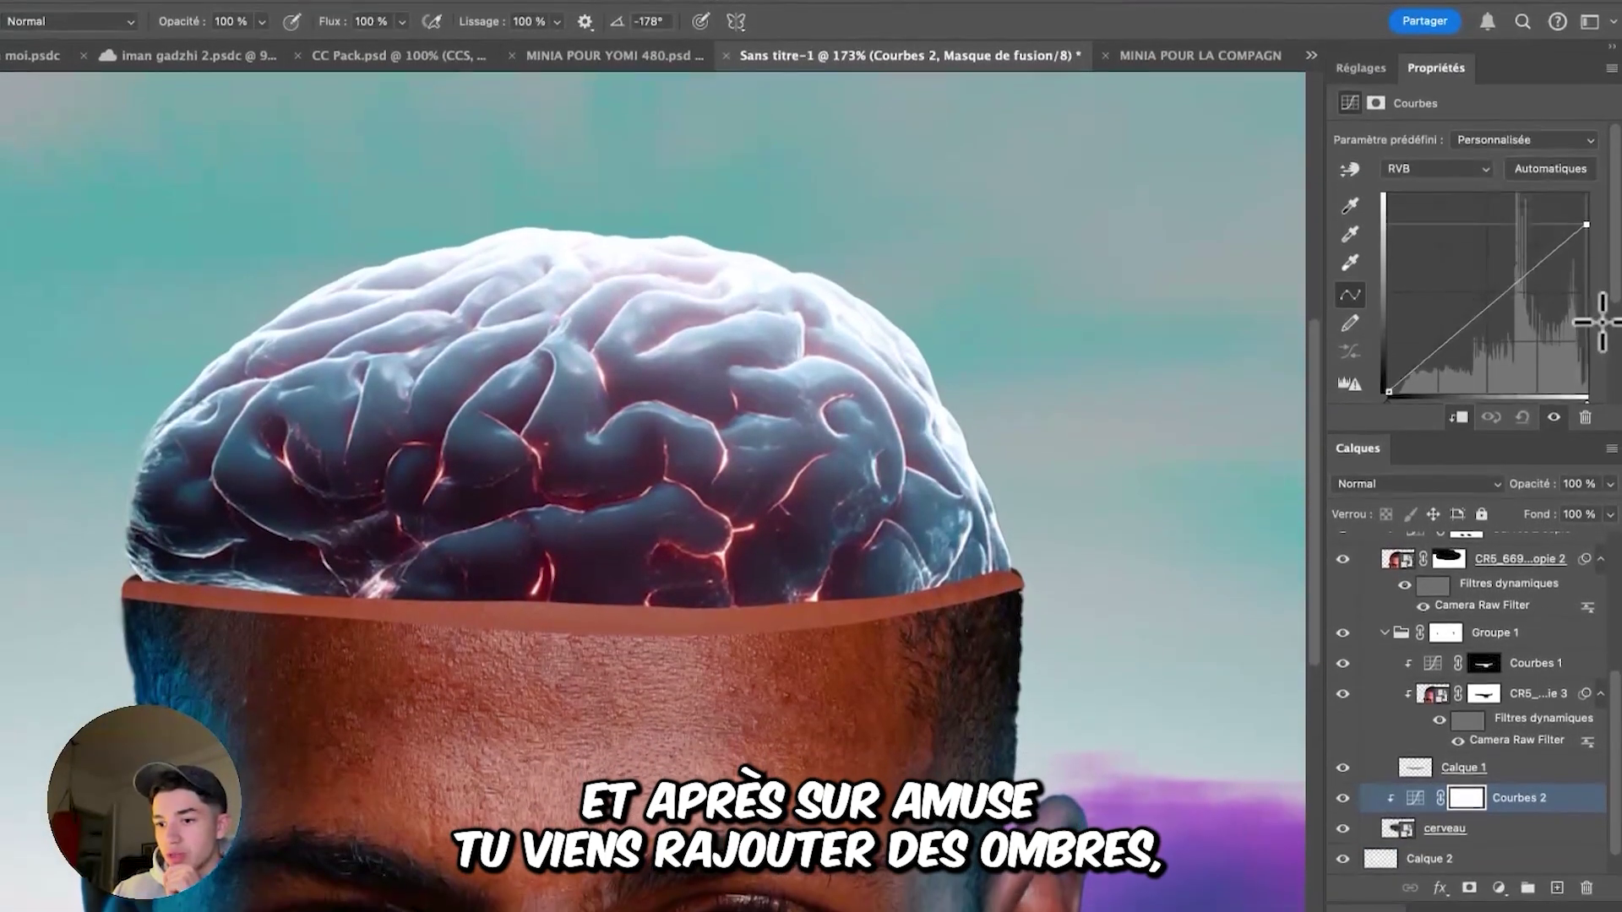
drag(1582, 248, 1534, 338)
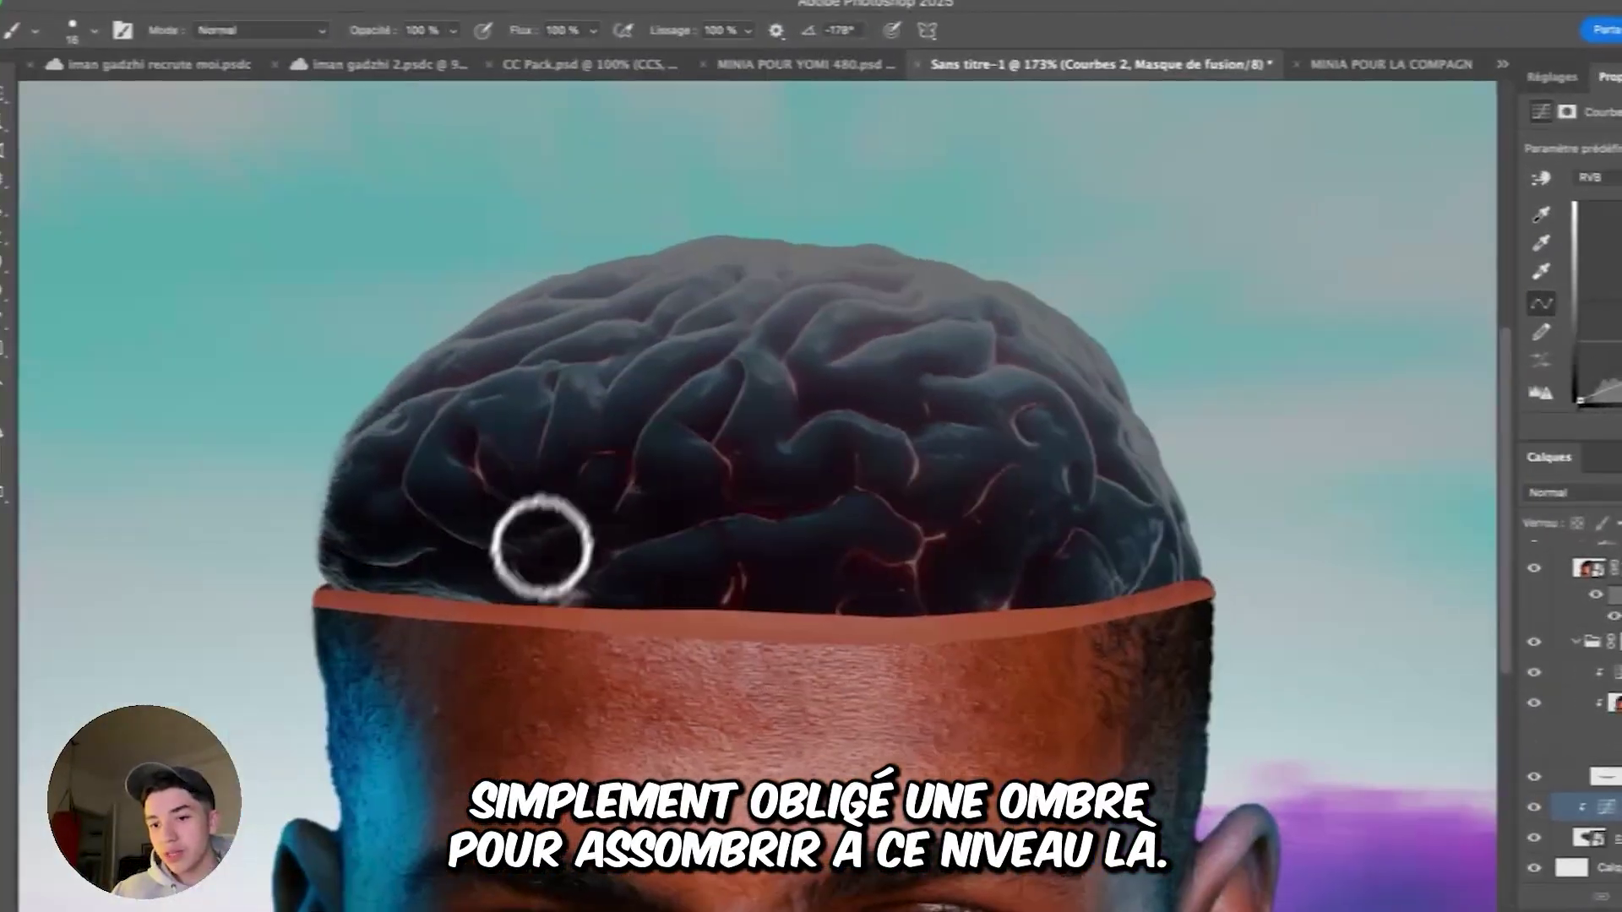
drag(540, 545, 325, 362)
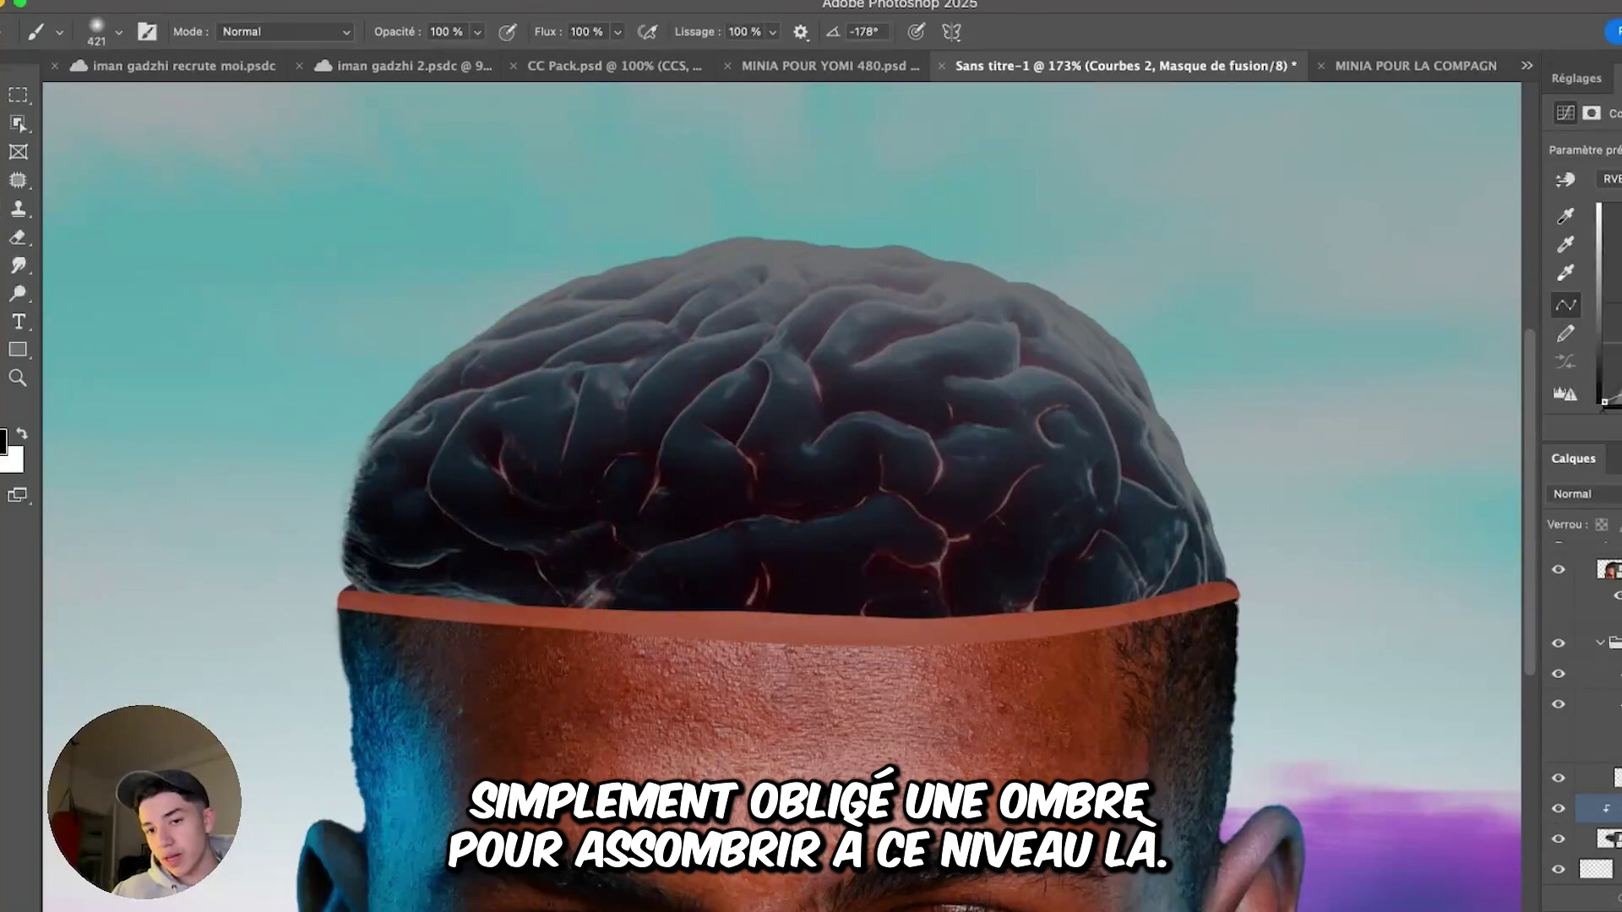
drag(1014, 287, 456, 279)
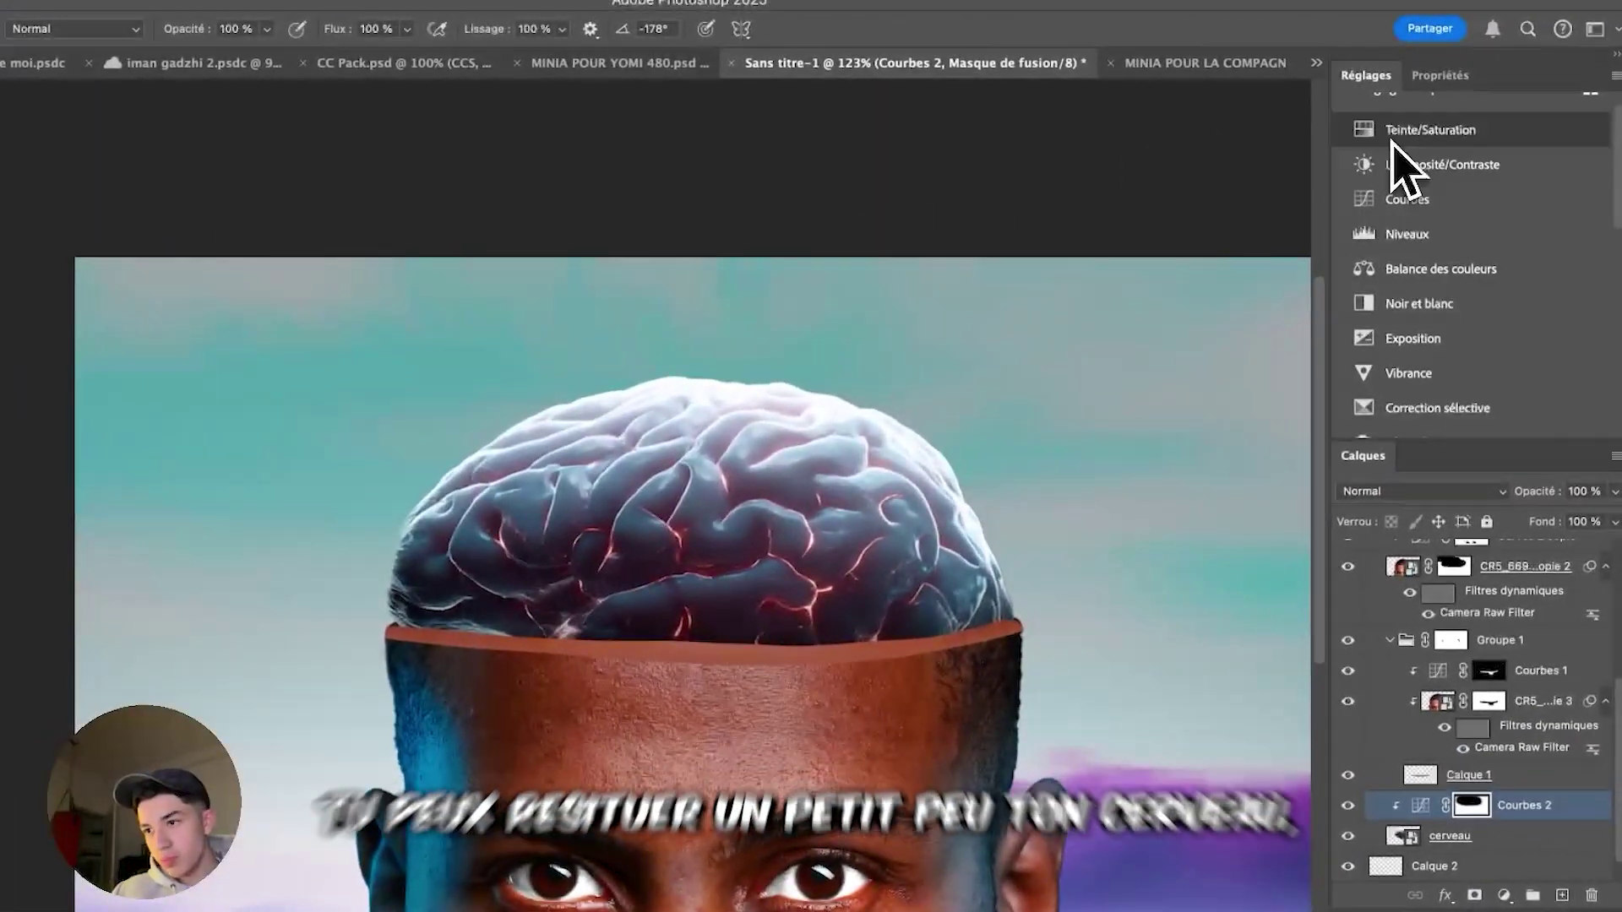
click(1390, 139)
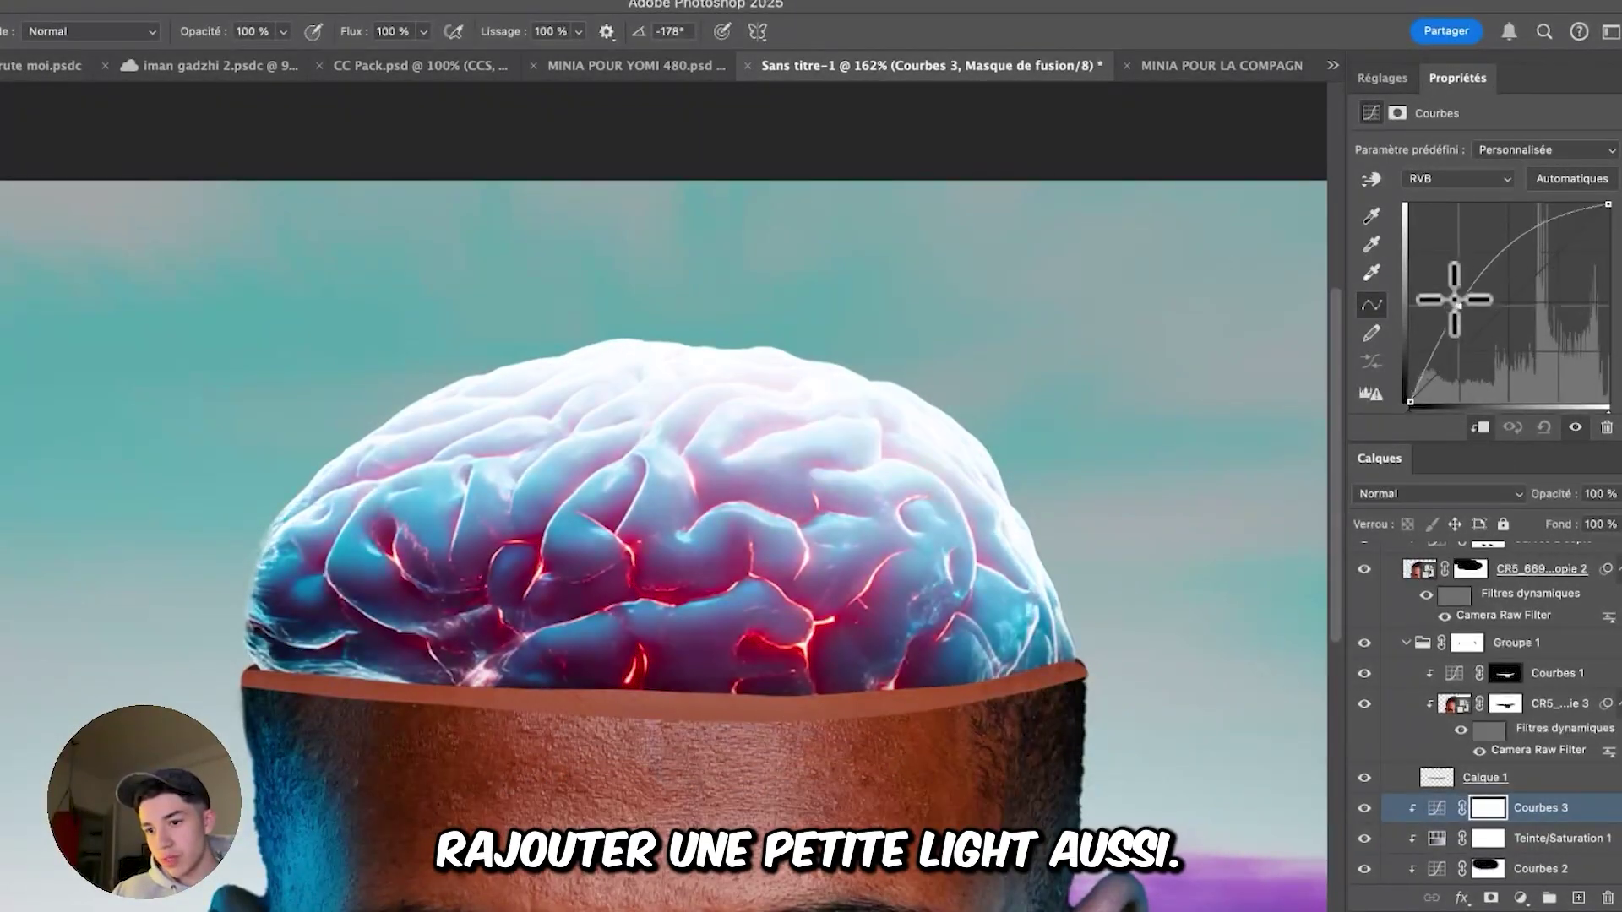
drag(1455, 300, 1465, 308)
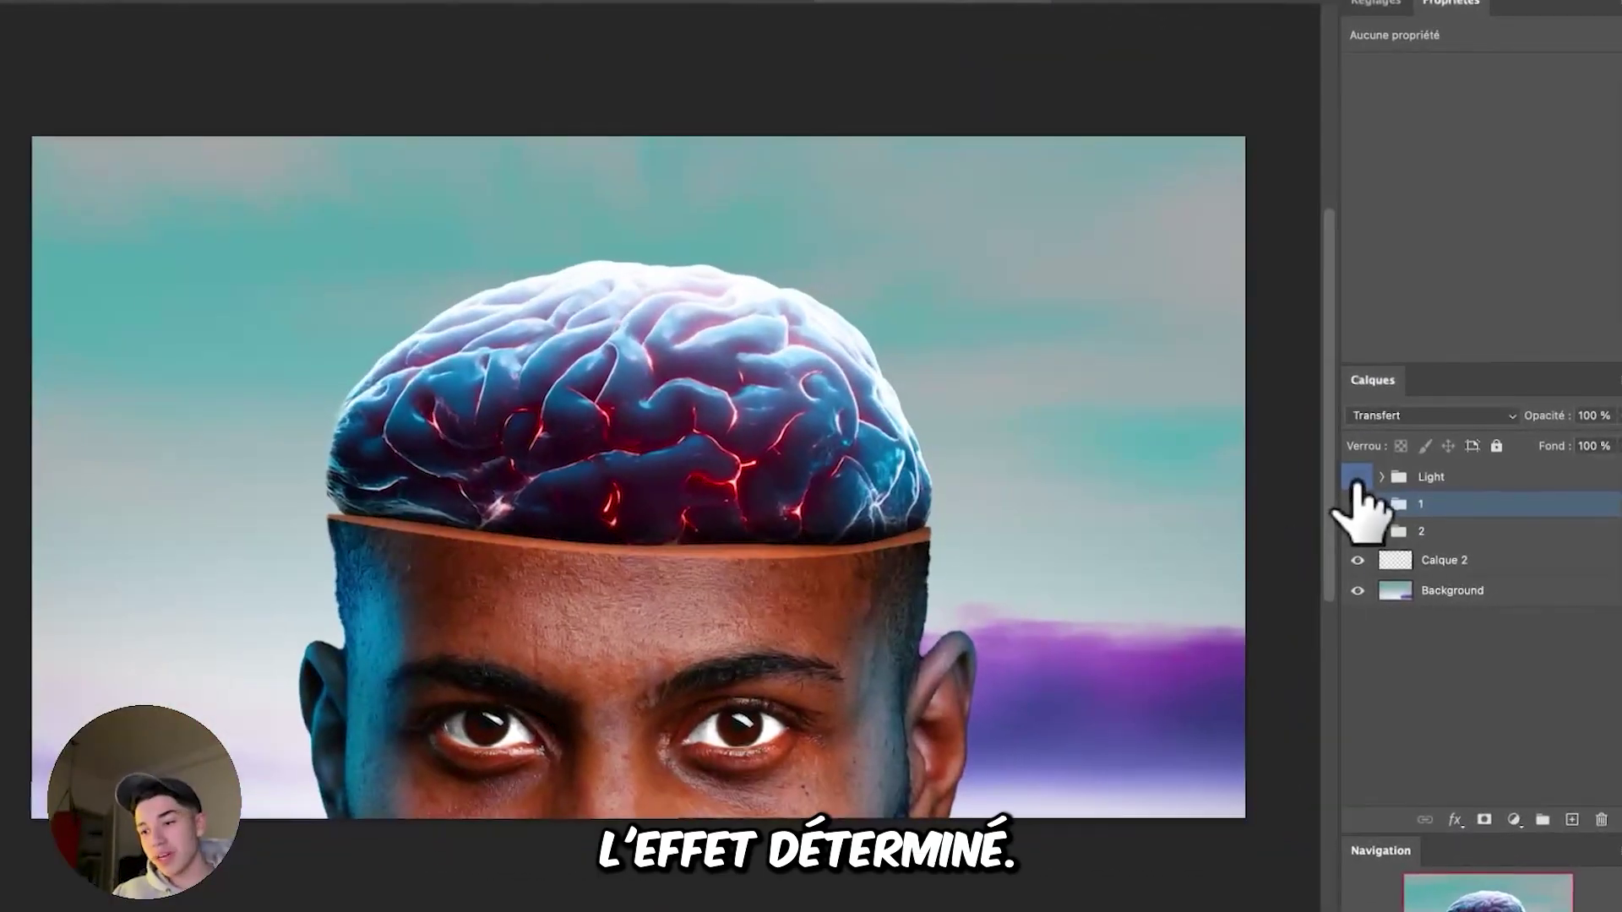
- Turn on visibility of the Light group above groups 1 and 2 for extra glow
click(1356, 478)
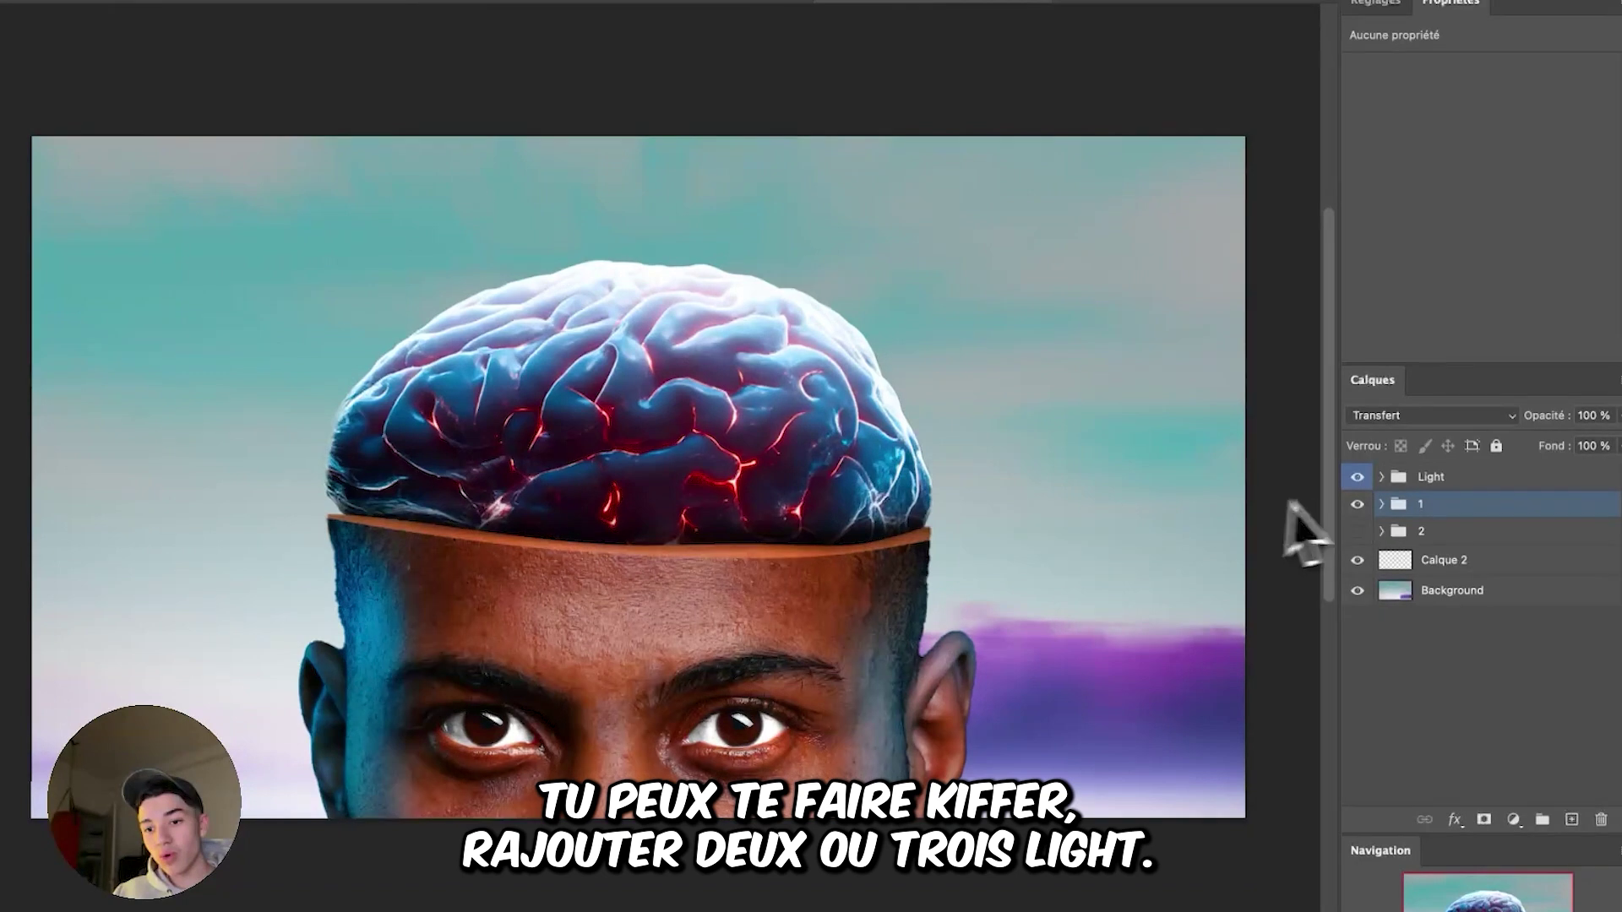